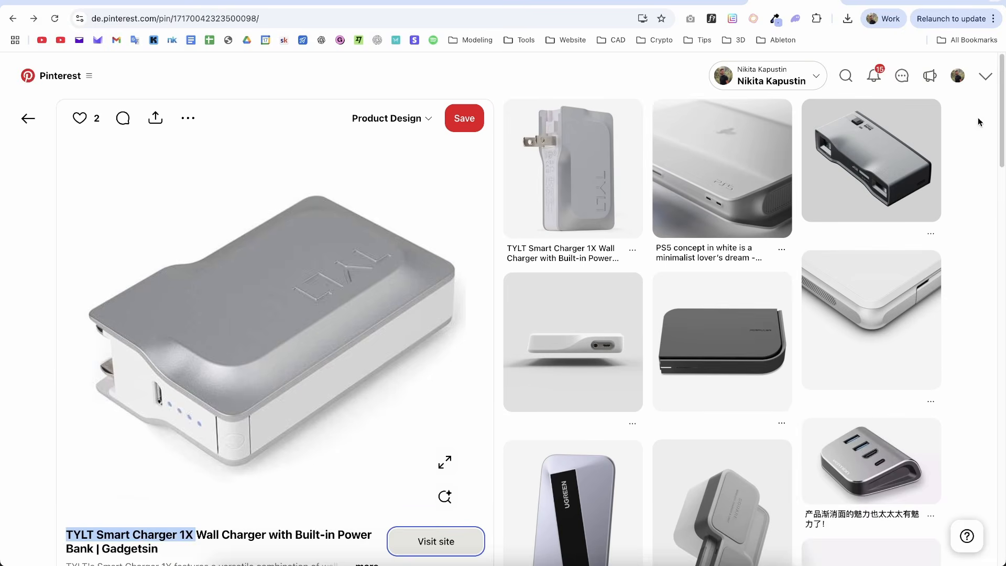
Browse the Pinterest pins related to the TYLT Smart Charger, opening the white device with ports and the VIZIO laptop design.
scroll(1000, 118, down, 3)
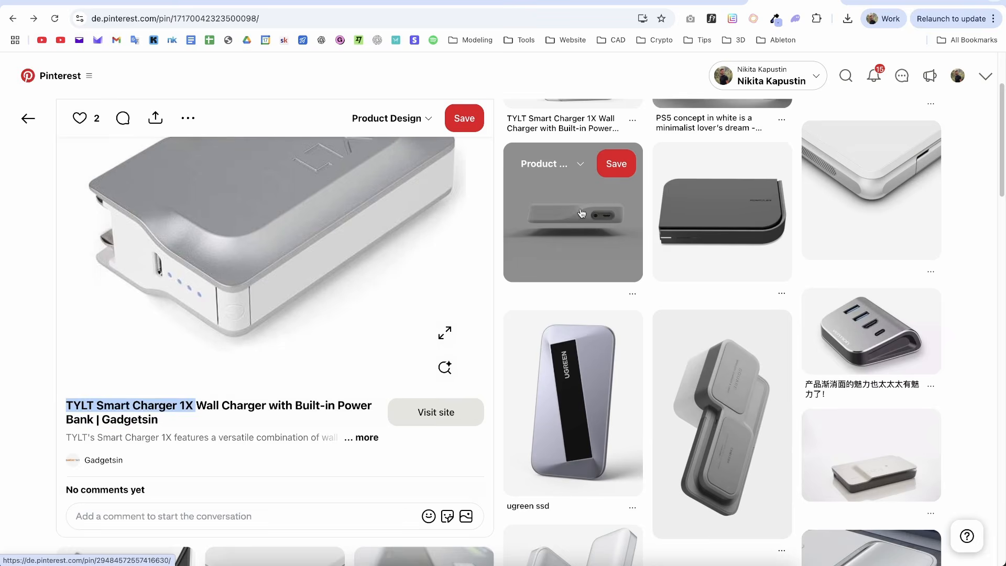
click(579, 222)
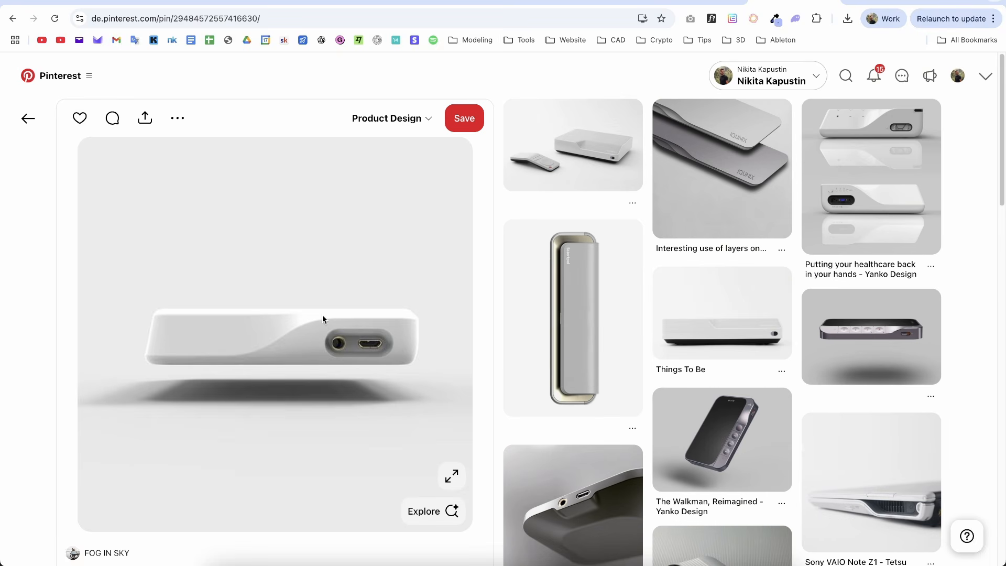
click(29, 120)
scroll(134, 261, down, 4)
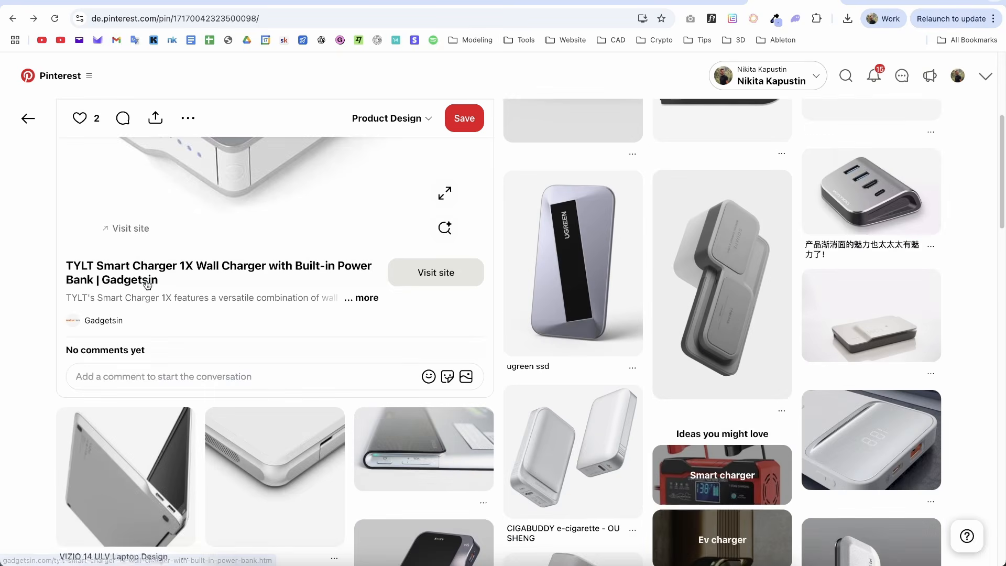
click(167, 419)
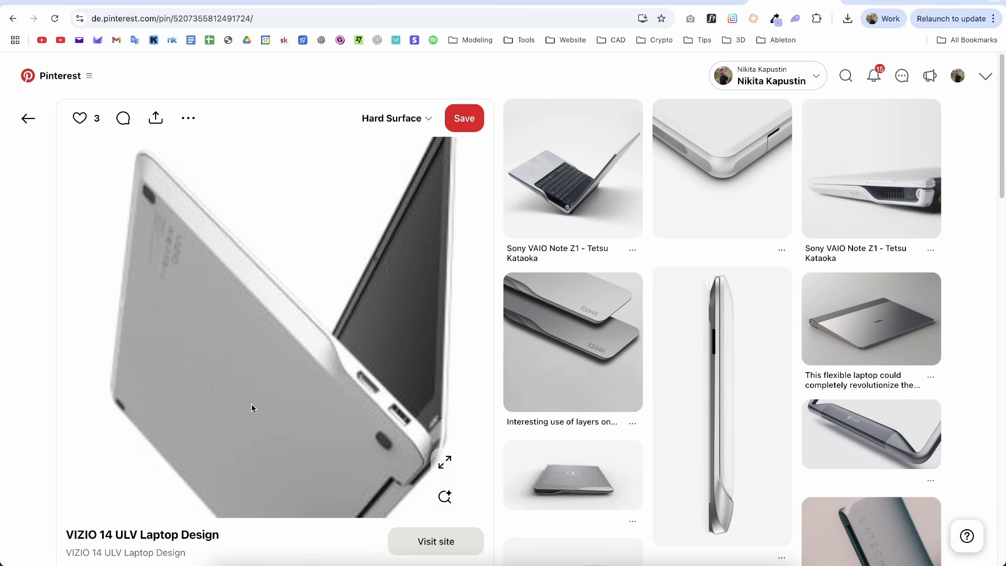
Switch to Plasticity and look over the default cube.
key(alt+Tab)
key(alt+Tab)
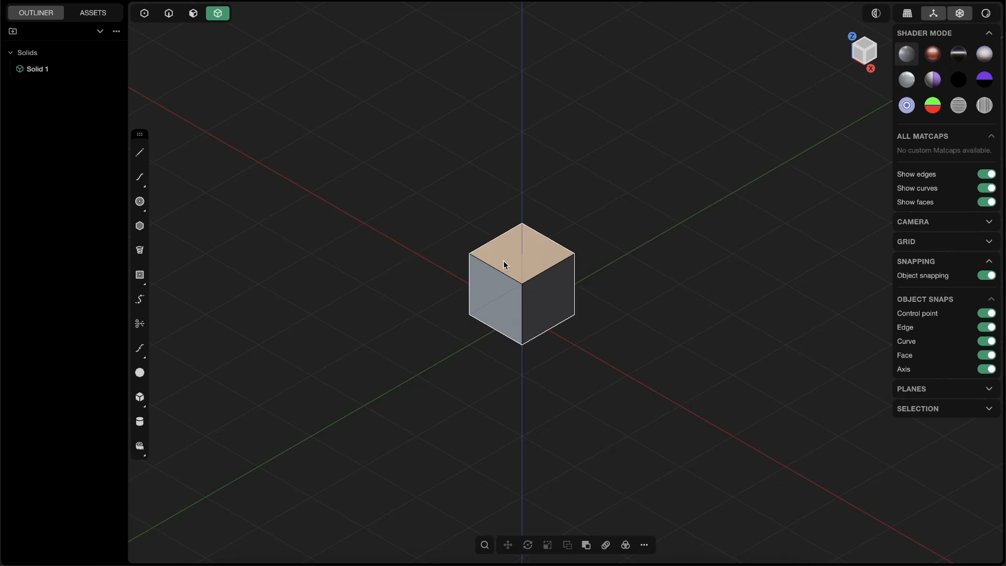
shift+middle_drag(513, 267, 468, 319)
Switch to the browser and look through the sale banner, course bundles and single courses on the Plasticity courses page.
key(alt+Tab)
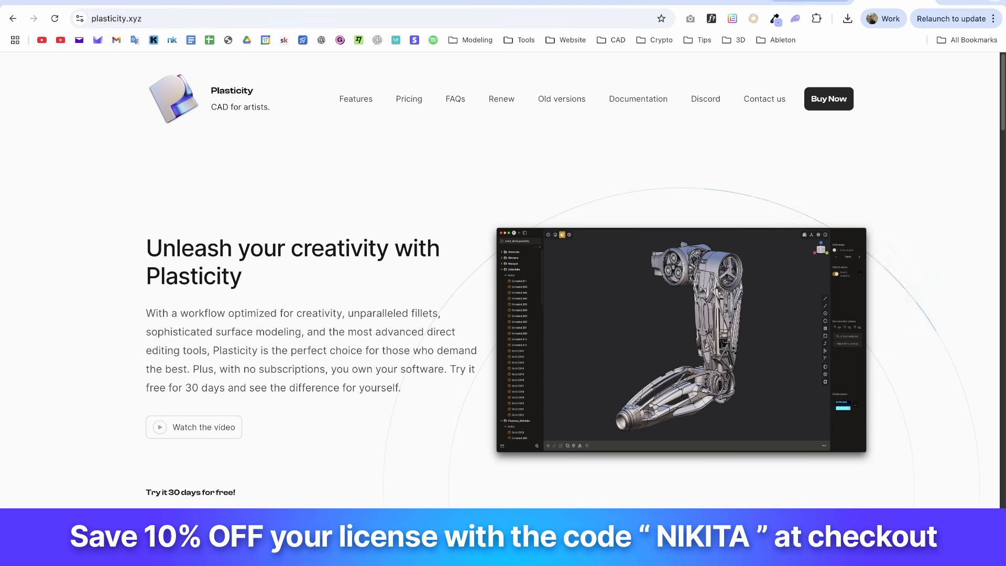
click(713, 3)
scroll(503, 173, up, 10)
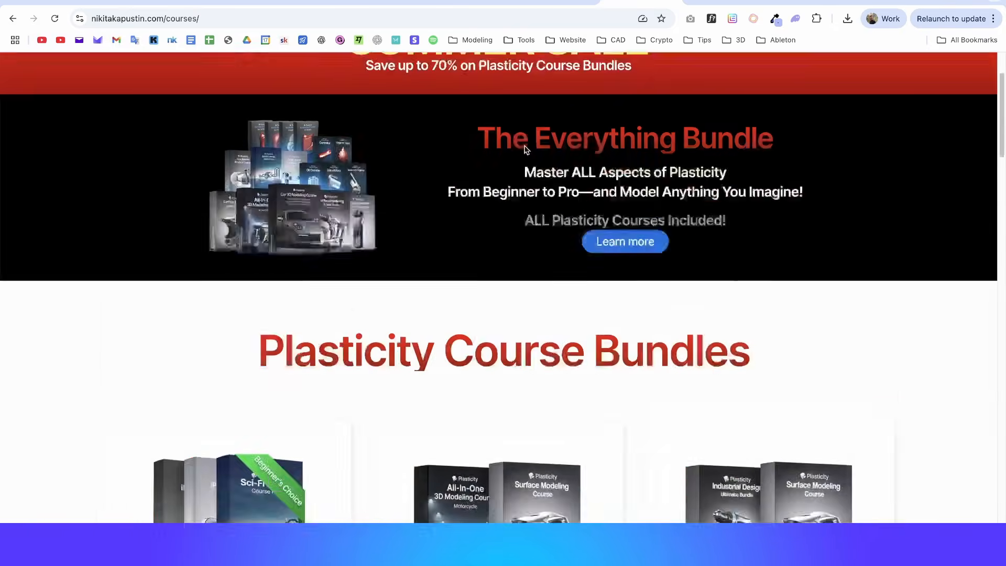
drag(349, 153, 658, 157)
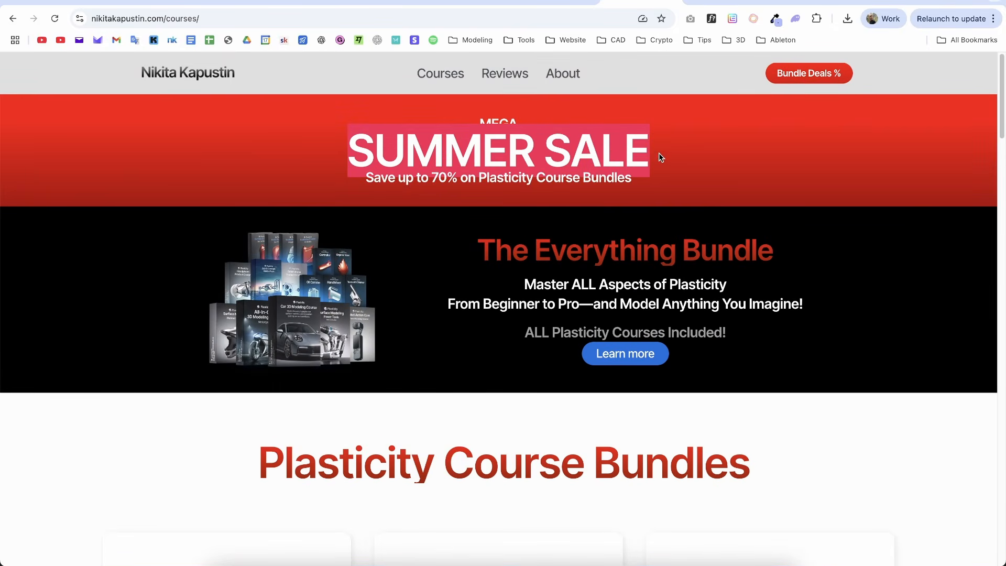
click(676, 217)
scroll(771, 215, down, 15)
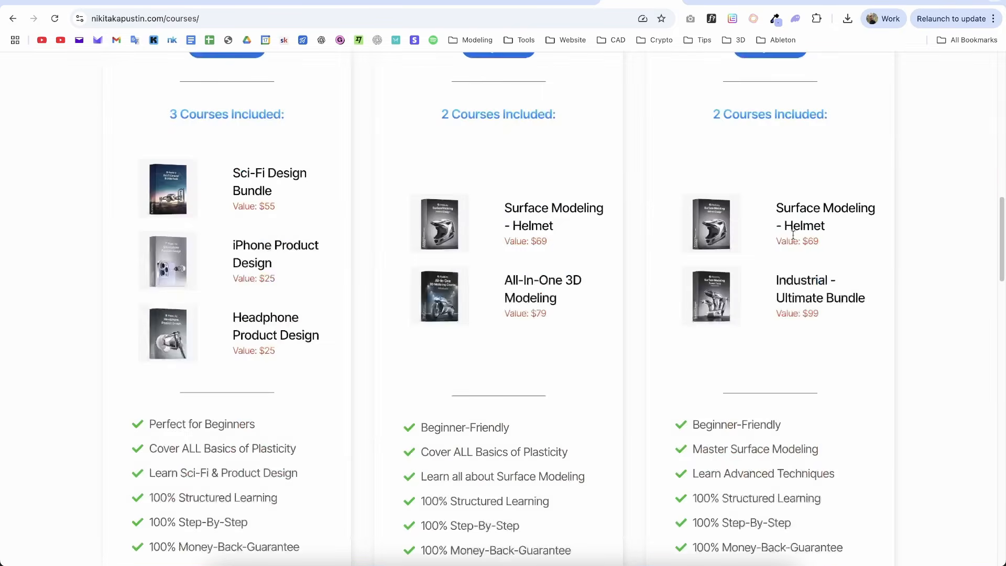
scroll(786, 231, up, 3)
scroll(796, 240, down, 15)
scroll(801, 248, down, 5)
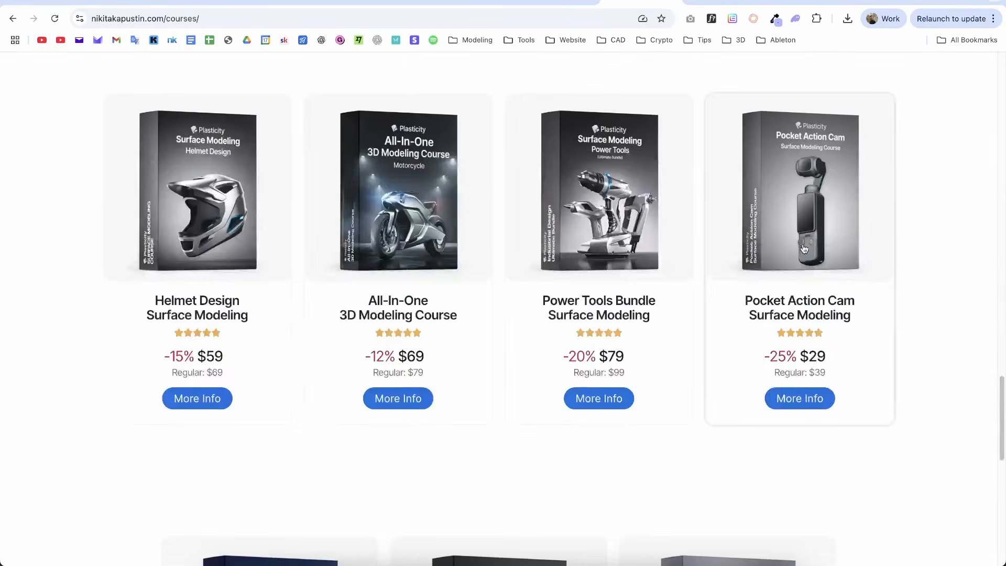
scroll(797, 246, up, 5)
key(ctrl+Tab)
drag(412, 367, 338, 225)
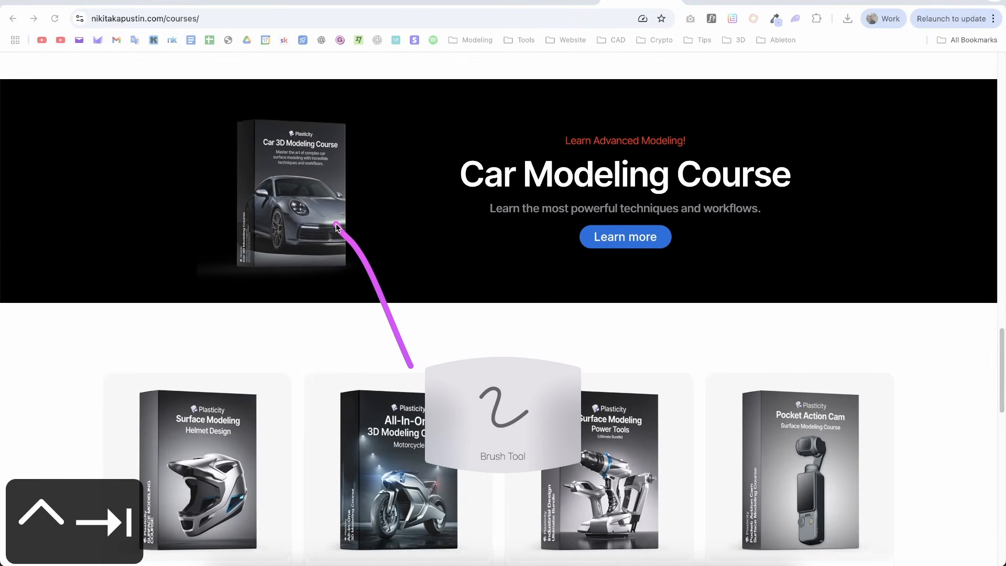
mouse_move(233, 402)
mouse_down()
mouse_move(187, 546)
mouse_move(198, 367)
mouse_up()
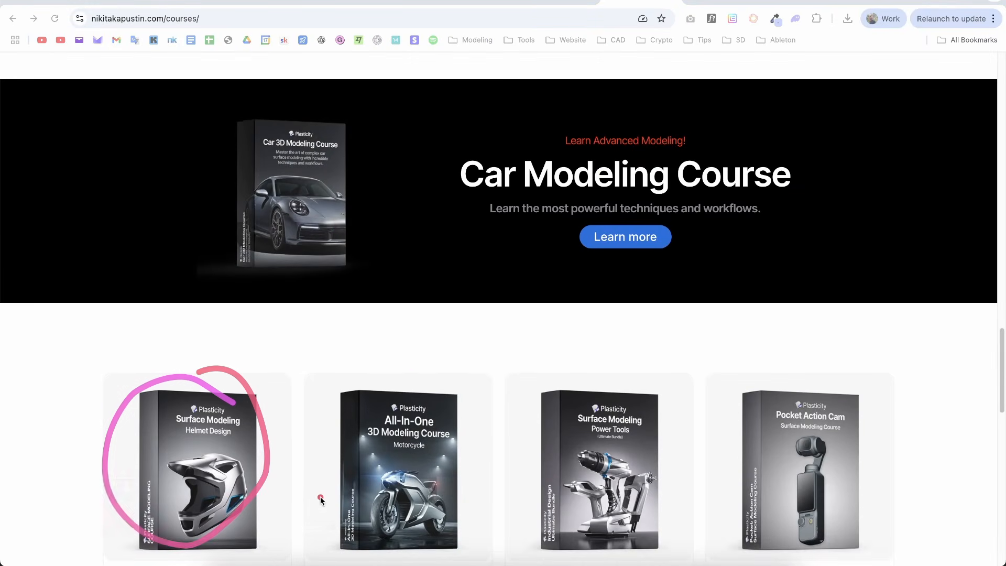
mouse_move(443, 435)
mouse_down()
mouse_move(395, 421)
mouse_move(446, 425)
mouse_up()
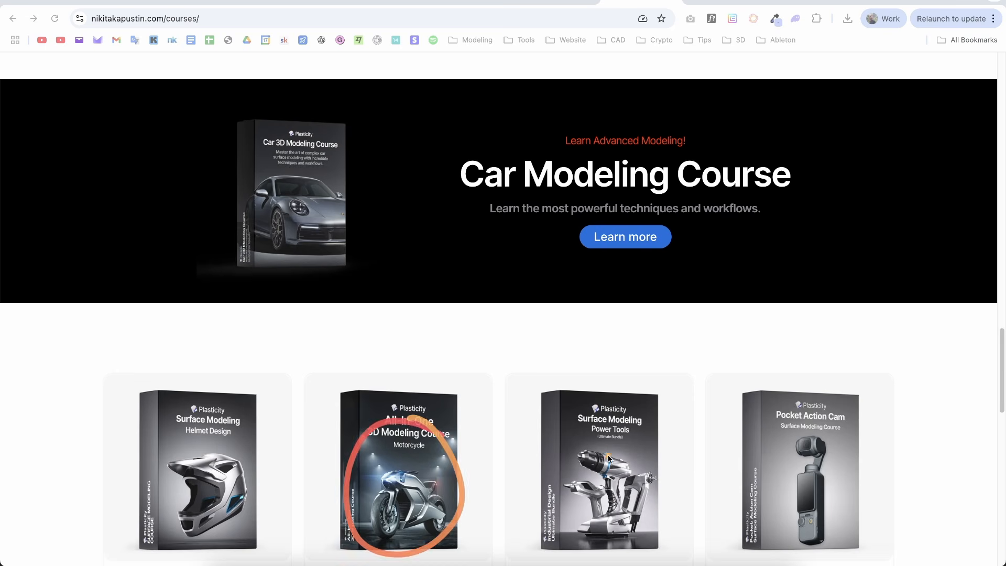
drag(648, 414, 653, 445)
key(ctrl+Tab)
Review the remaining single courses and return to the Plasticity Course Bundles section.
scroll(745, 335, up, 3)
scroll(746, 336, down, 15)
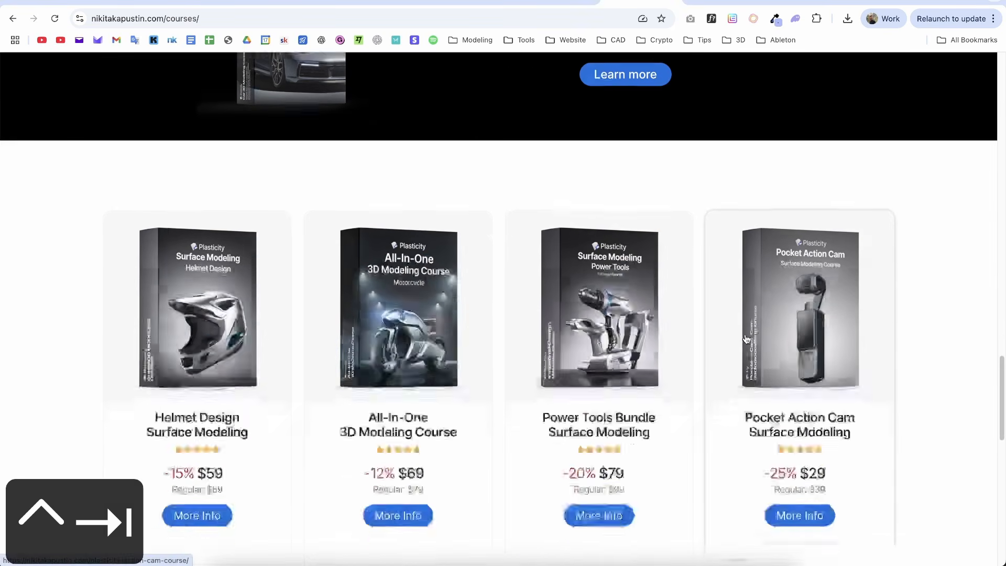
scroll(746, 339, up, 4)
scroll(754, 338, down, 5)
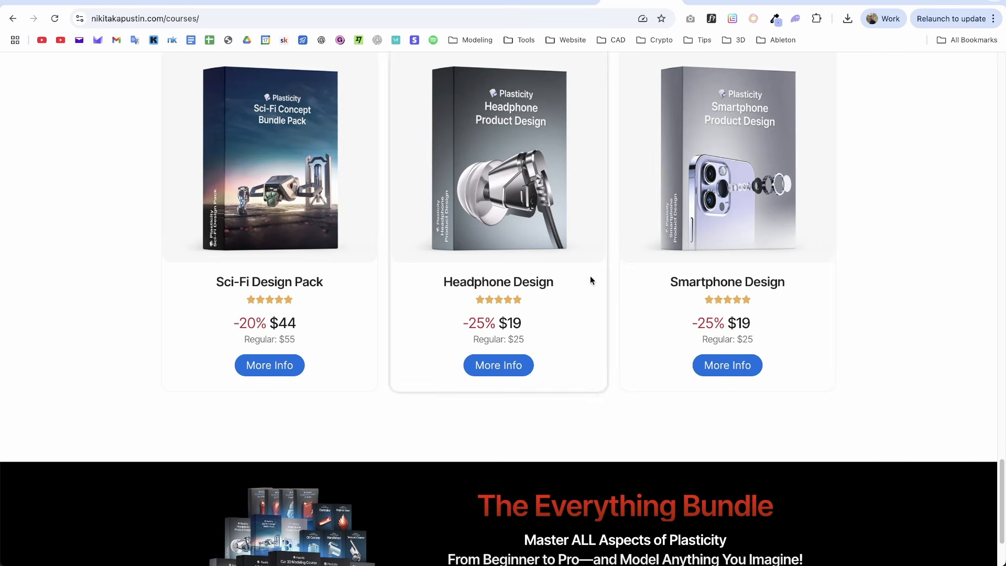
drag(993, 495, 931, 237)
scroll(930, 237, up, 10)
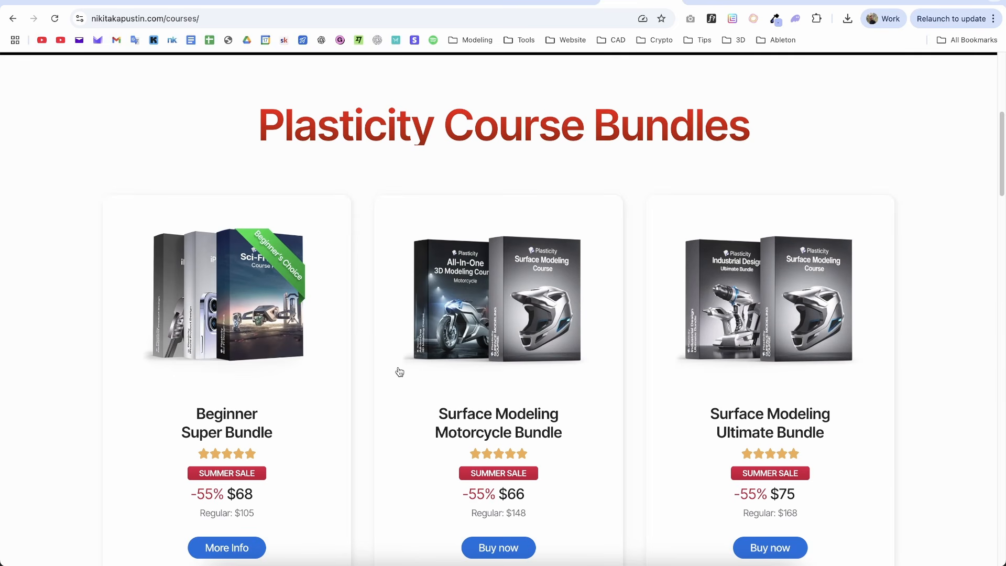
key(ctrl+Tab)
drag(536, 213, 571, 226)
key(ctrl+Tab)
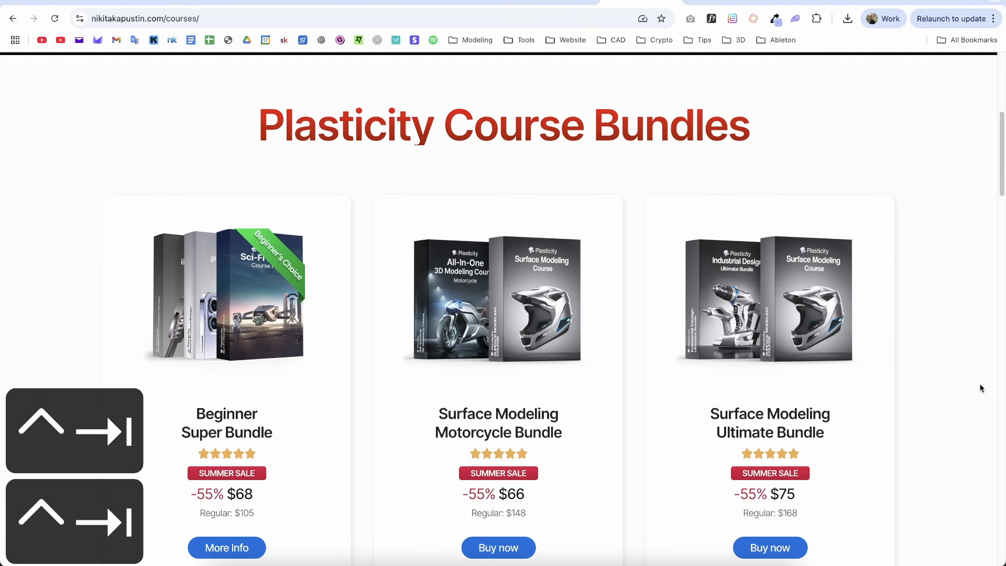
Open the Everything Bundle page and examine its included courses and sale price.
scroll(998, 161, up, 4)
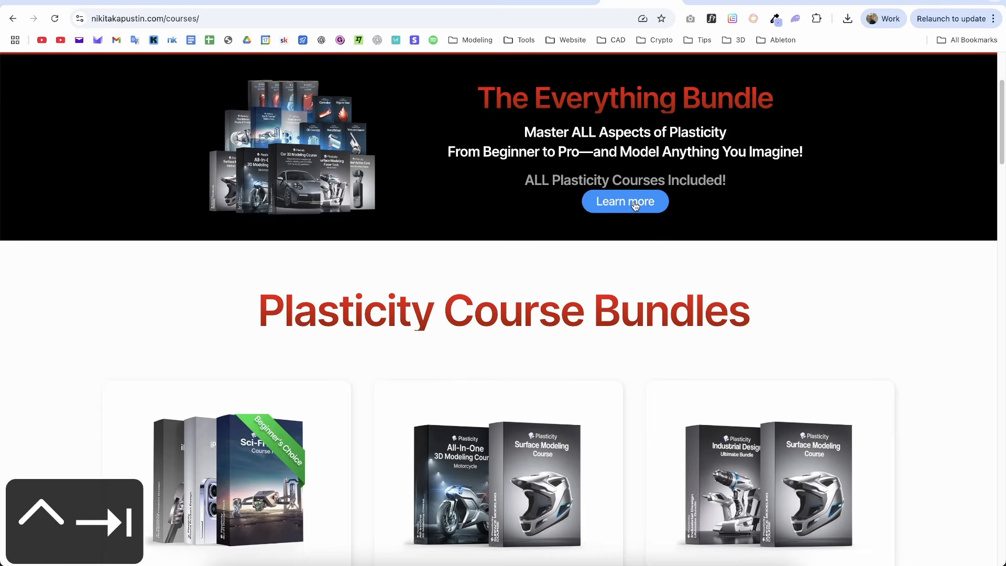
click(633, 205)
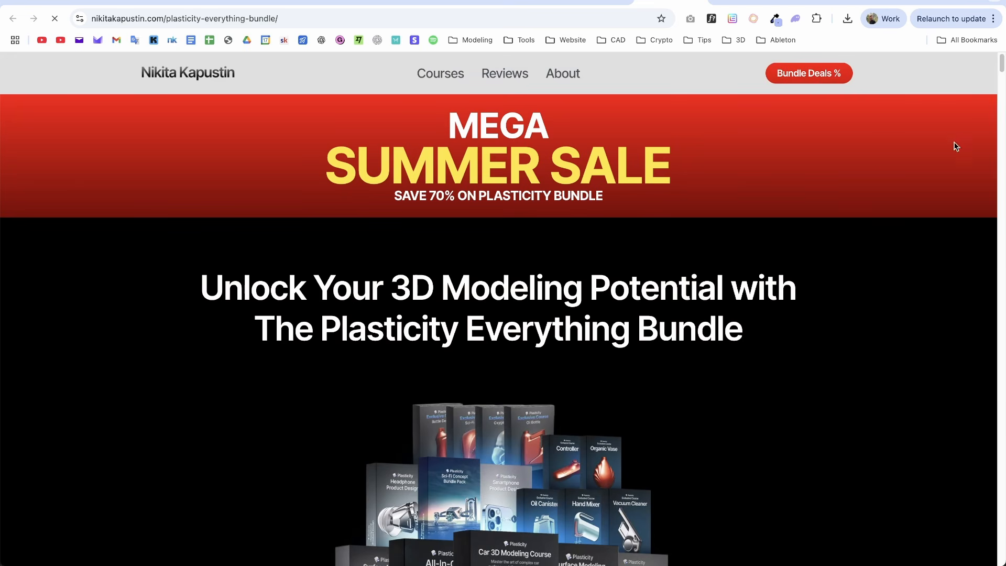
drag(1002, 66, 1001, 93)
key(ctrl+Tab)
mouse_move(607, 257)
mouse_down()
mouse_move(400, 494)
mouse_move(590, 199)
mouse_up()
key(ctrl+Tab)
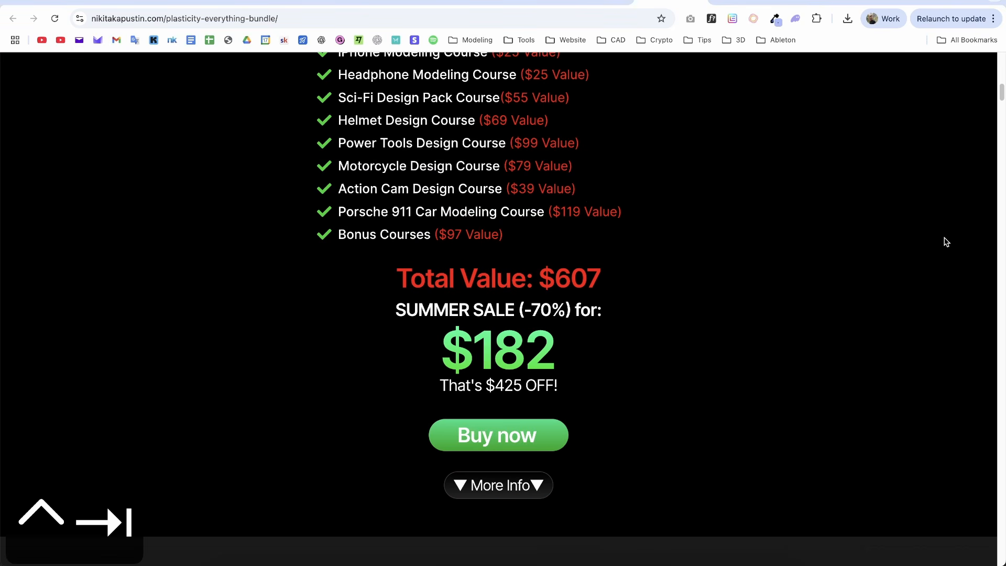
drag(1001, 96, 1001, 76)
key(ctrl+Tab)
drag(623, 172, 591, 184)
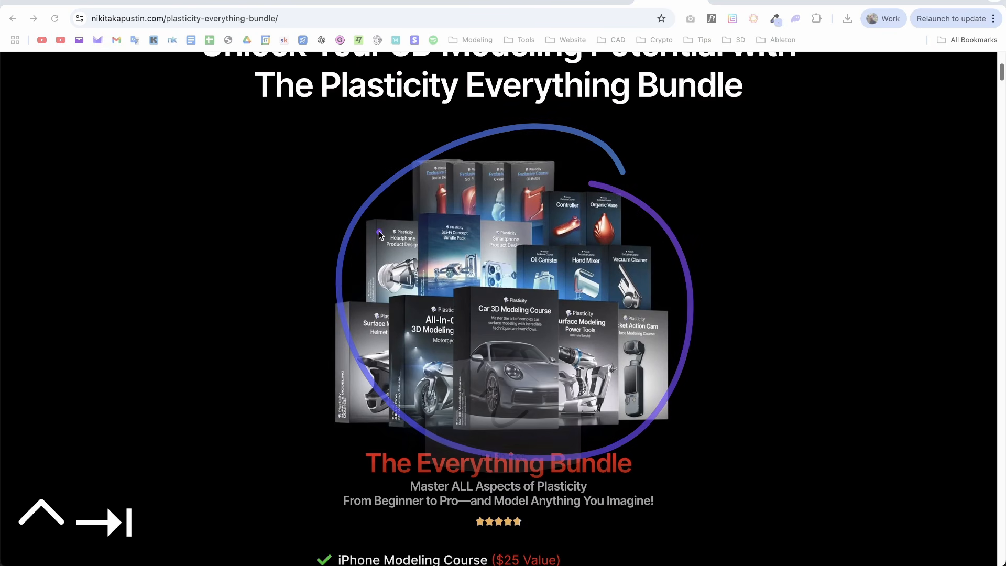
Switch to Plasticity and position the floating charger reference image beside the cube.
key(Tab)
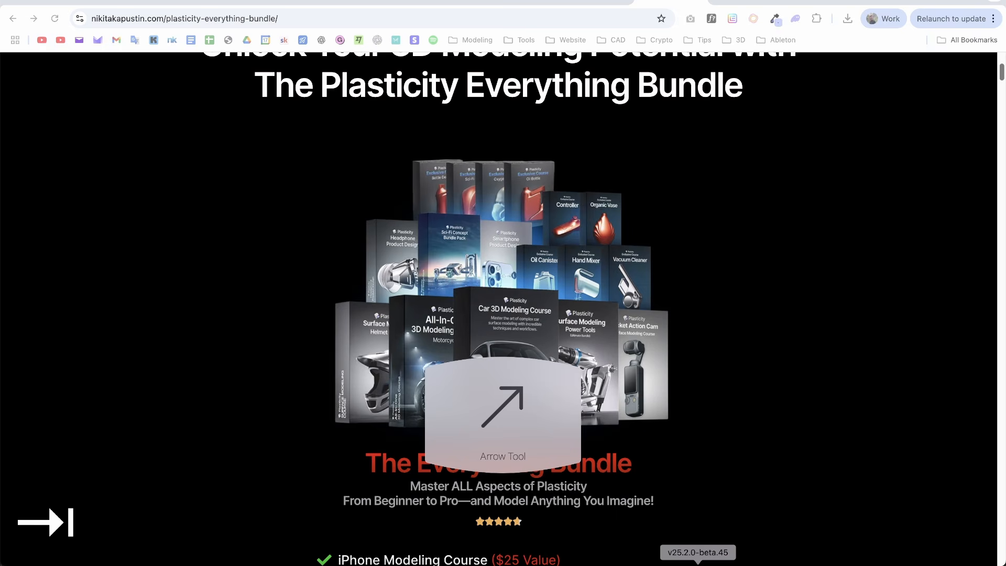
key(ctrl+Tab)
click(664, 564)
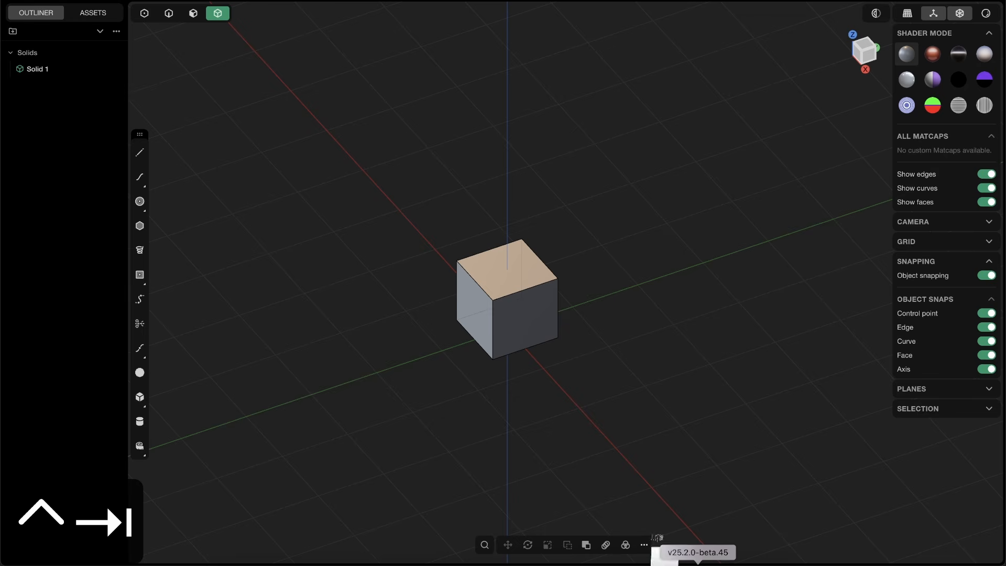
drag(781, 243, 757, 242)
drag(816, 370, 809, 381)
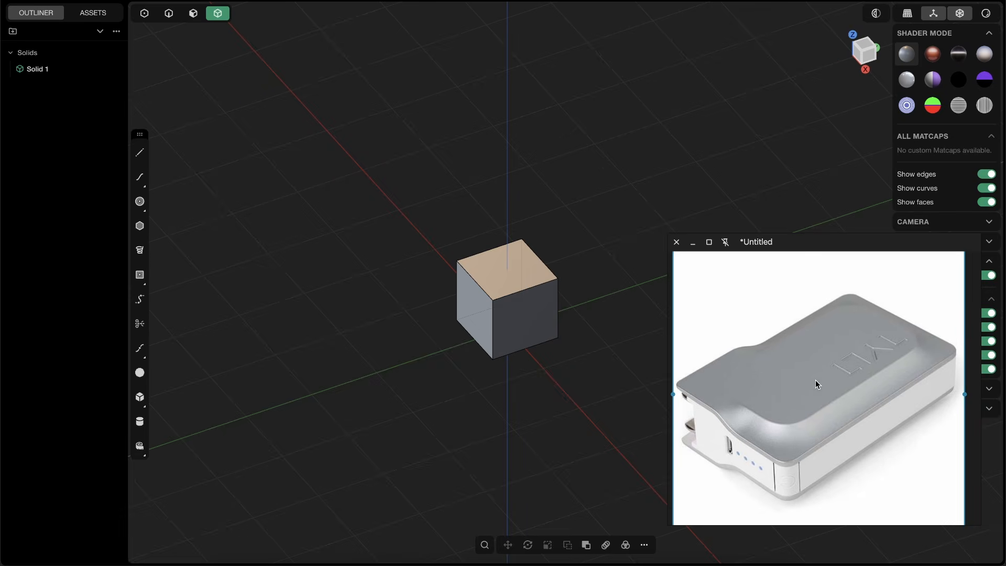
Delete the default cube from the scene.
scroll(499, 290, down, 2)
shift+middle_drag(528, 330, 550, 209)
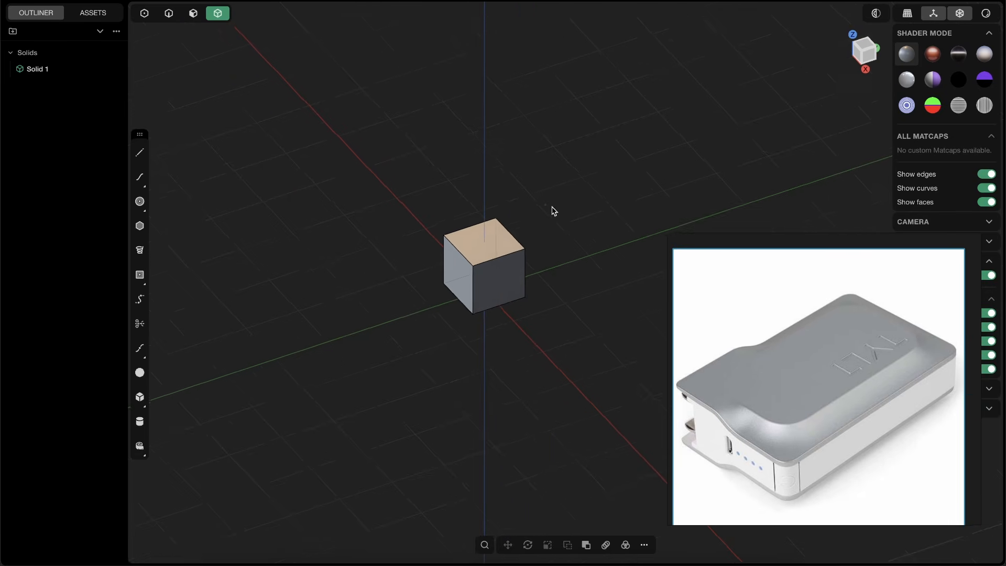
click(512, 280)
key(x)
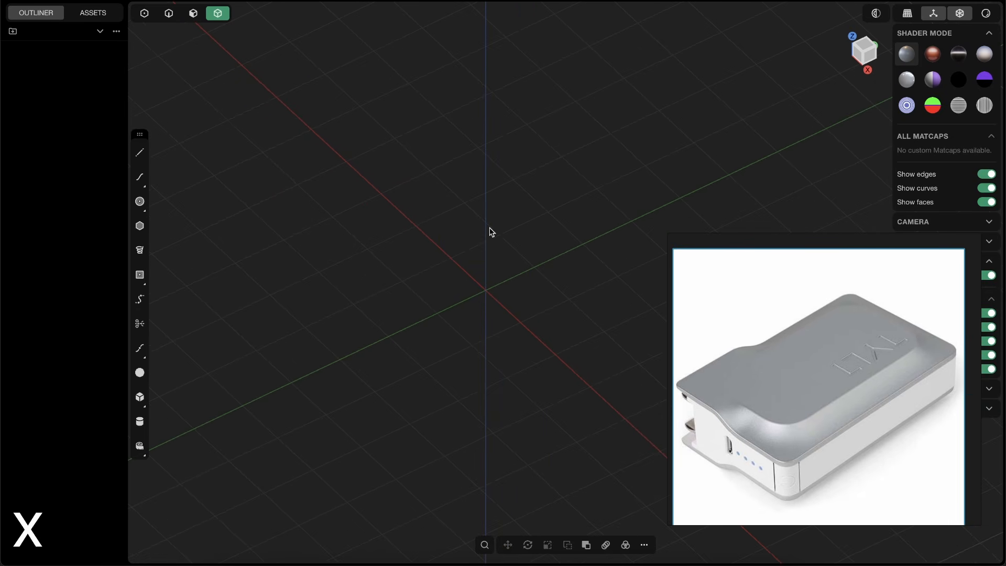
In the top view, draw a center rectangle from the origin, about 6.3 m long and 3.3 m wide.
shift+middle_drag(496, 330, 530, 328)
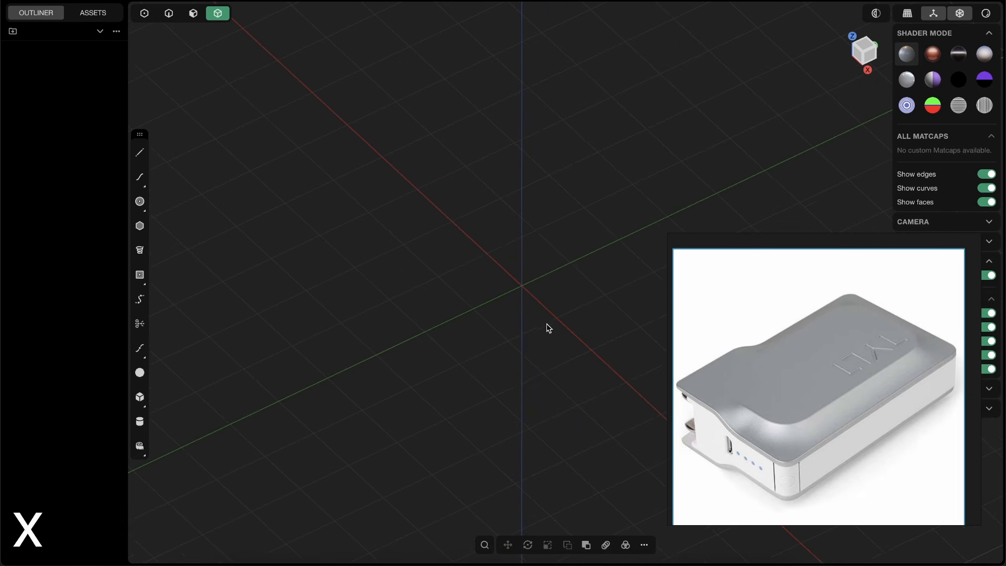
click(868, 41)
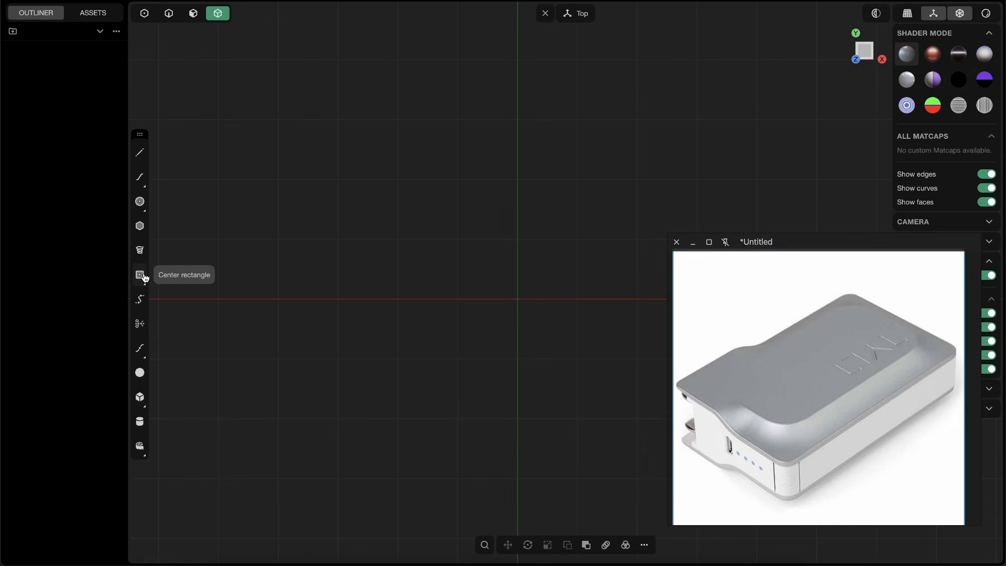
shift+middle_drag(438, 298, 323, 319)
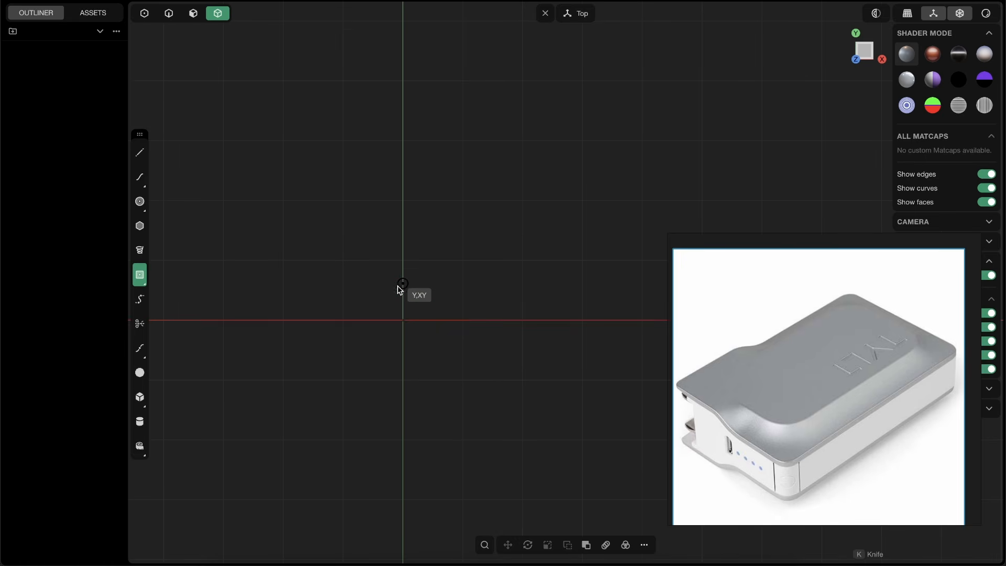
click(402, 320)
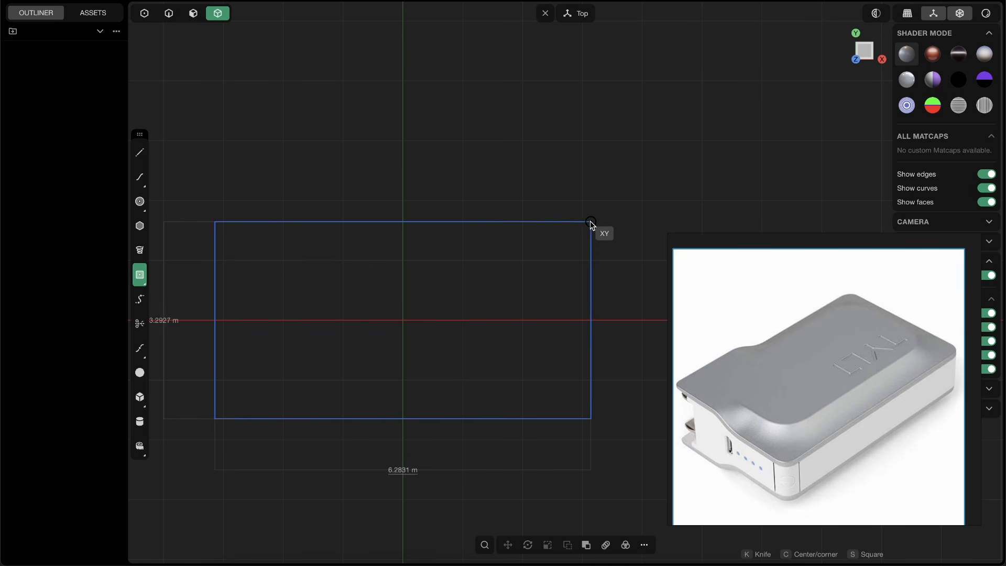
click(594, 220)
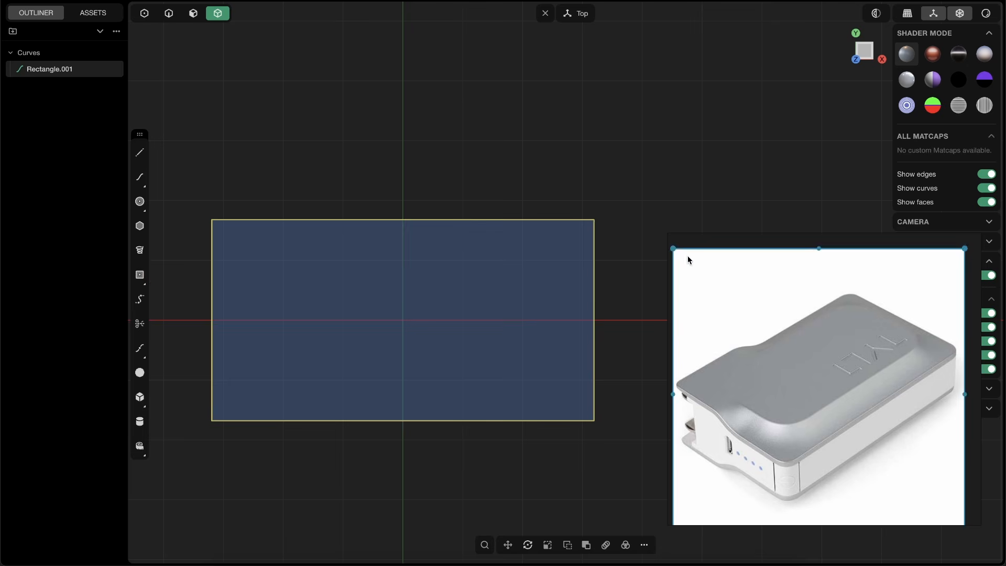
Offset the rectangle inward by about 0.59 m with Round gap fill.
shift+middle_drag(512, 236, 548, 213)
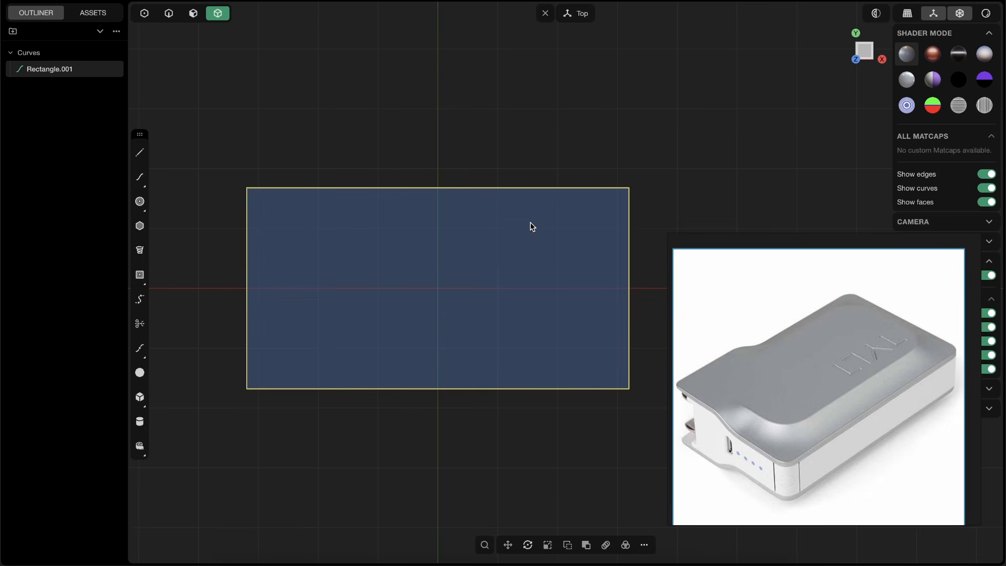
key(o)
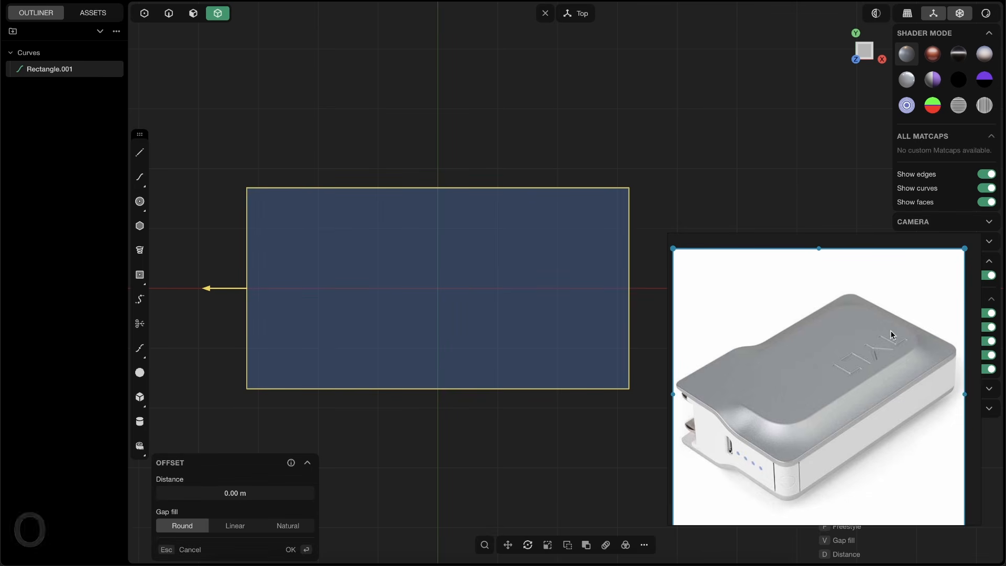
drag(209, 288, 243, 287)
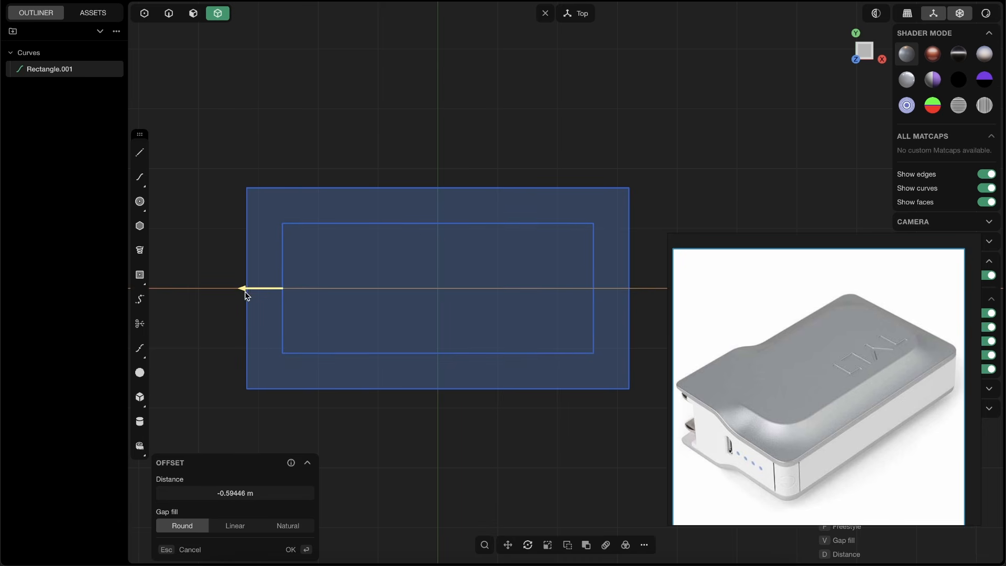
key(Return)
middle_drag(281, 283, 470, 266)
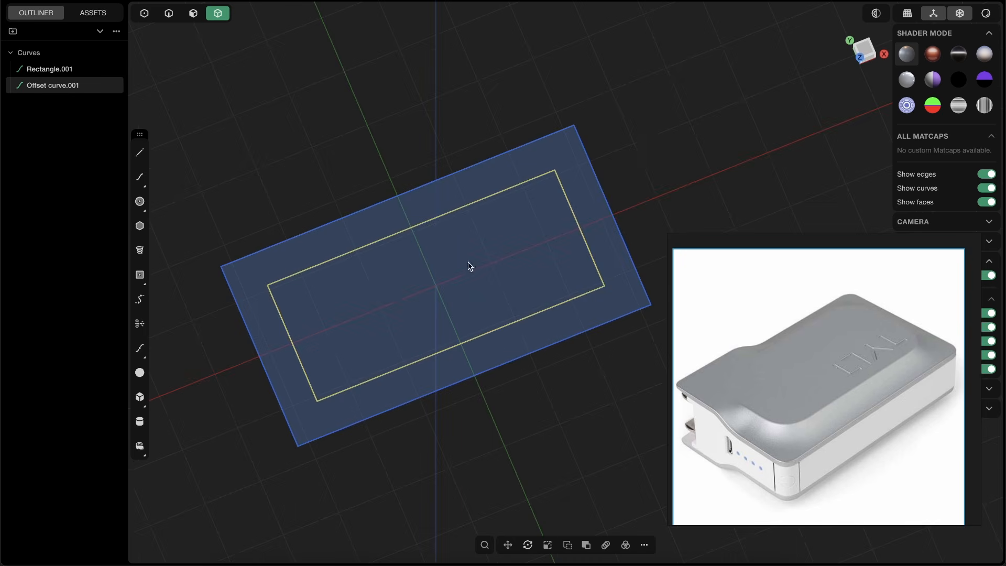
In the top view, fillet all corners of the inner offset rectangle to a radius of about 0.45 m.
click(860, 57)
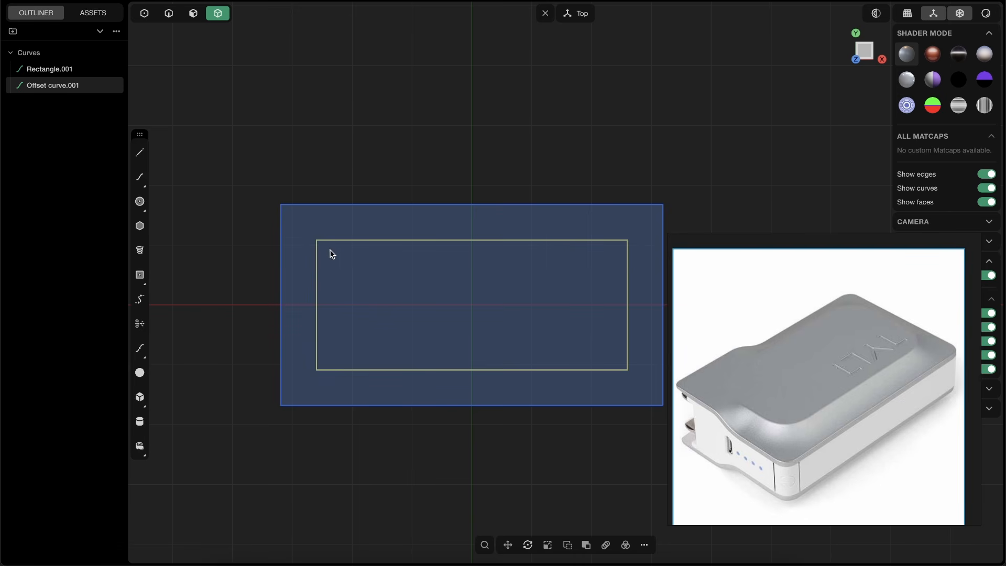
scroll(331, 255, up, 4)
click(386, 159)
key(2)
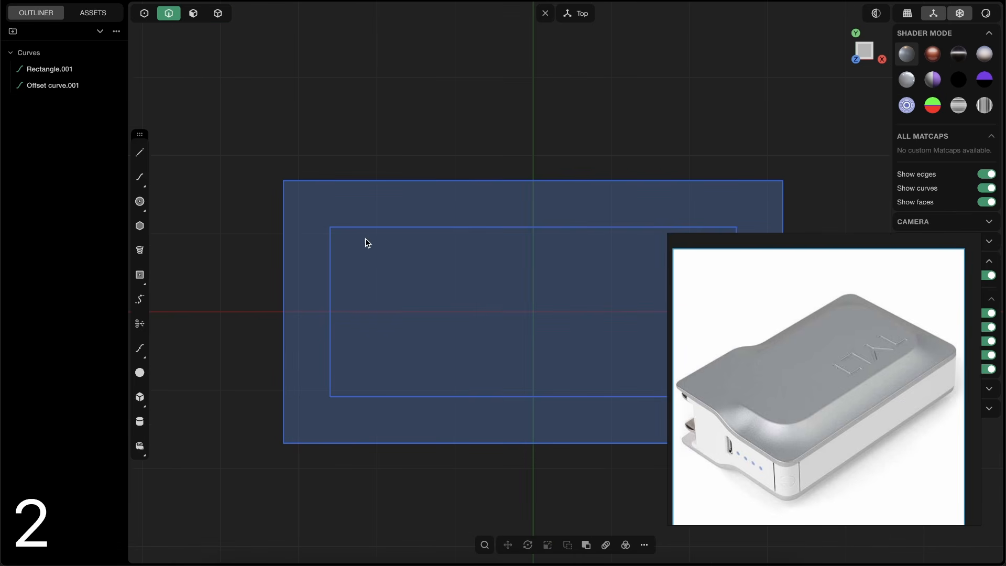
click(387, 235)
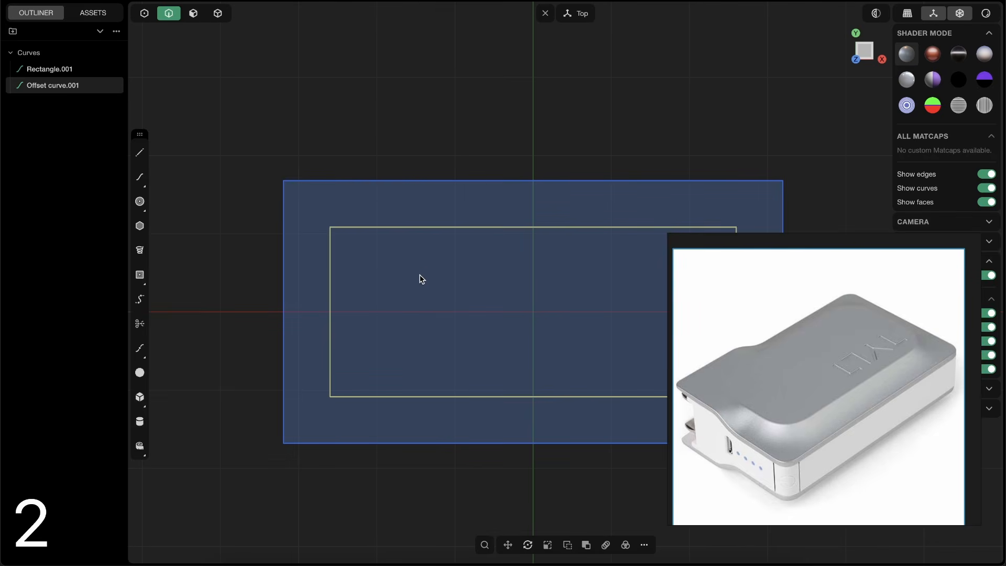
key(b)
drag(533, 312, 545, 279)
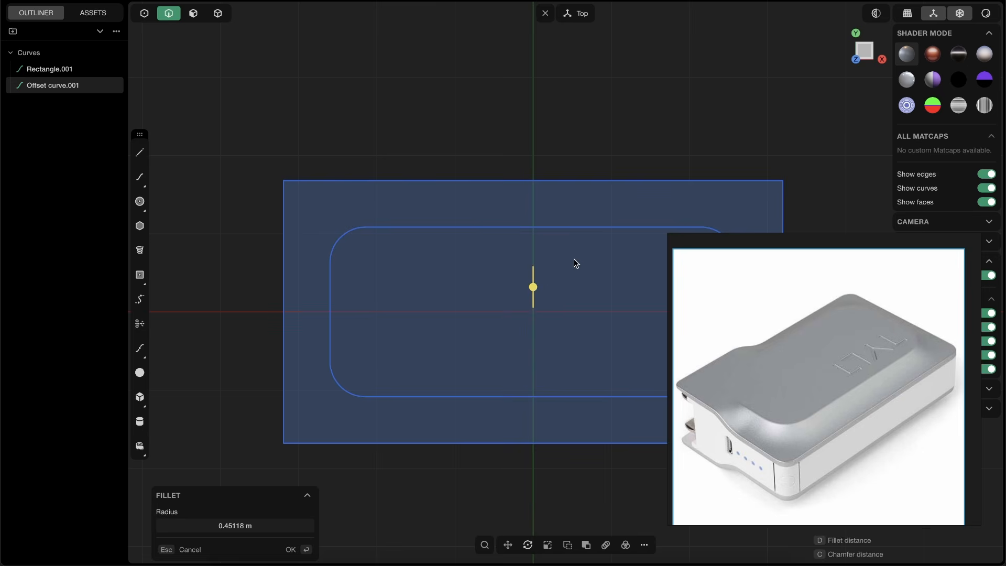
key(Return)
Fillet all corners of the outer rectangle to a radius of about 0.27 m.
click(285, 376)
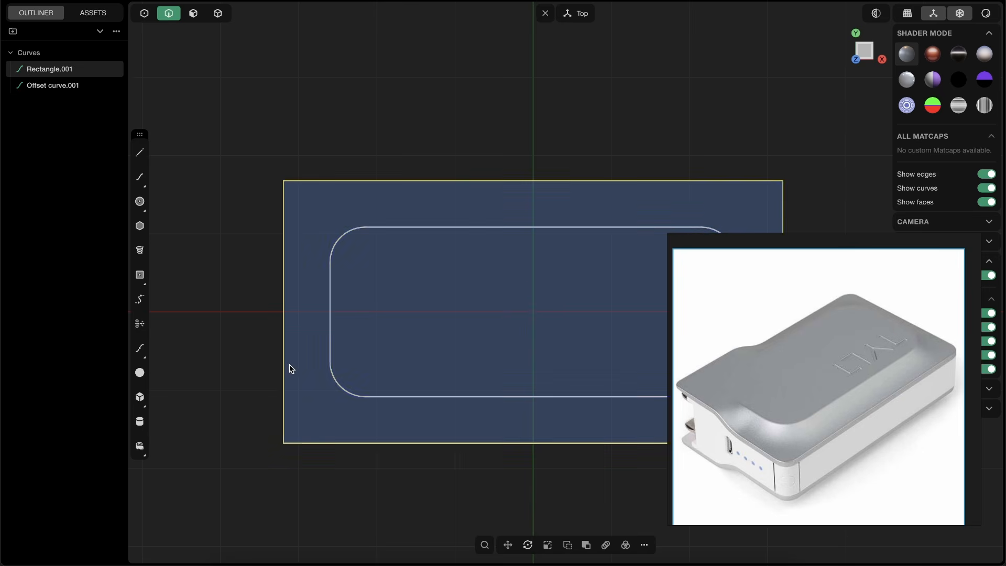
shift+middle_drag(289, 364, 268, 296)
key(b)
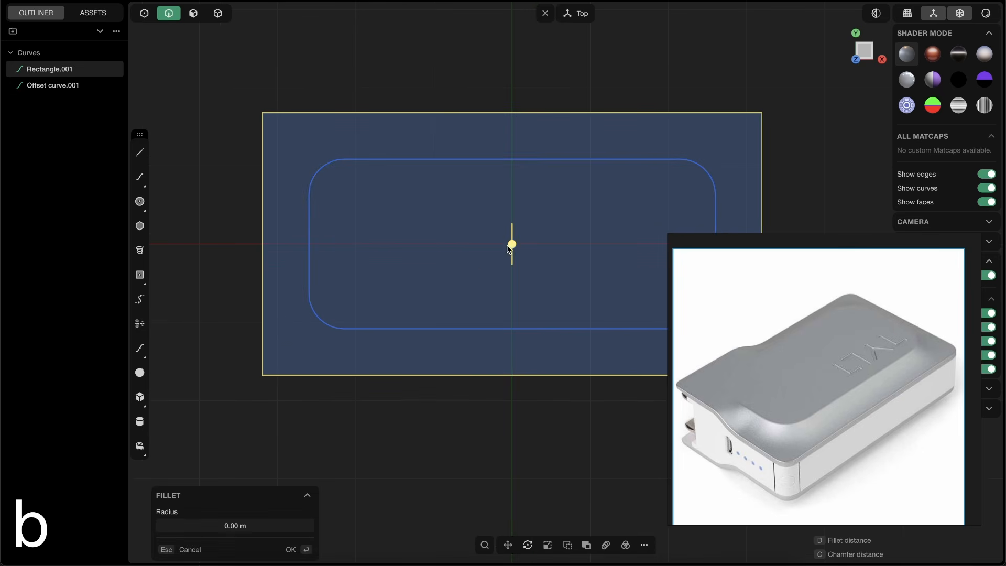
drag(507, 245, 515, 243)
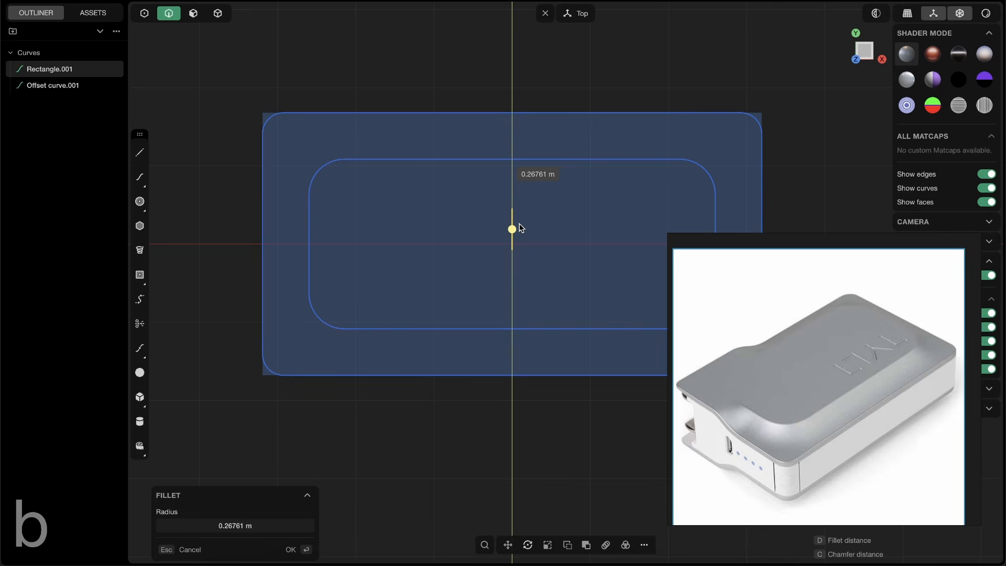
key(Return)
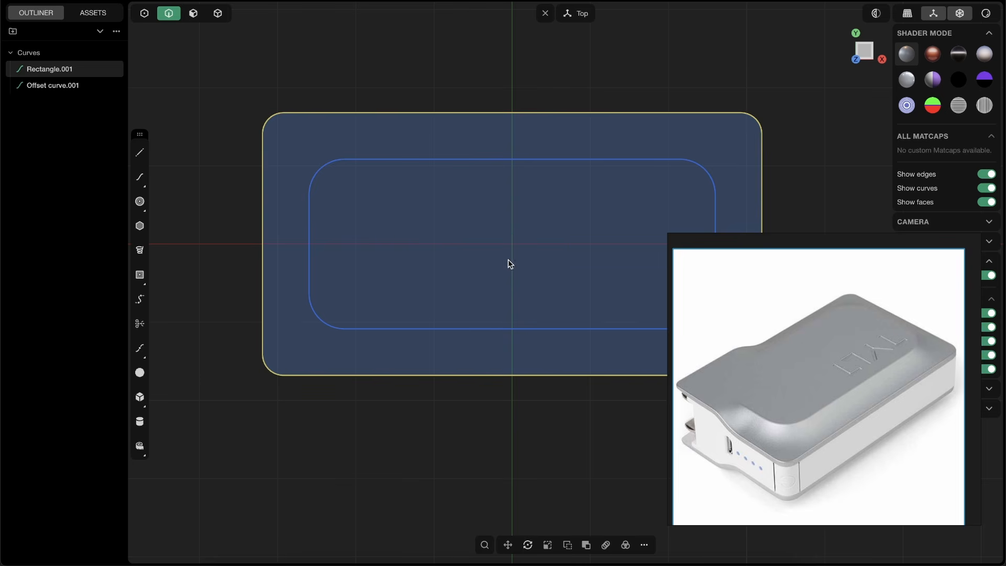
Raise the inner rounded outline above the outer one along Z by about 0.24 m.
middle_drag(394, 257, 428, 292)
key(2)
click(416, 243)
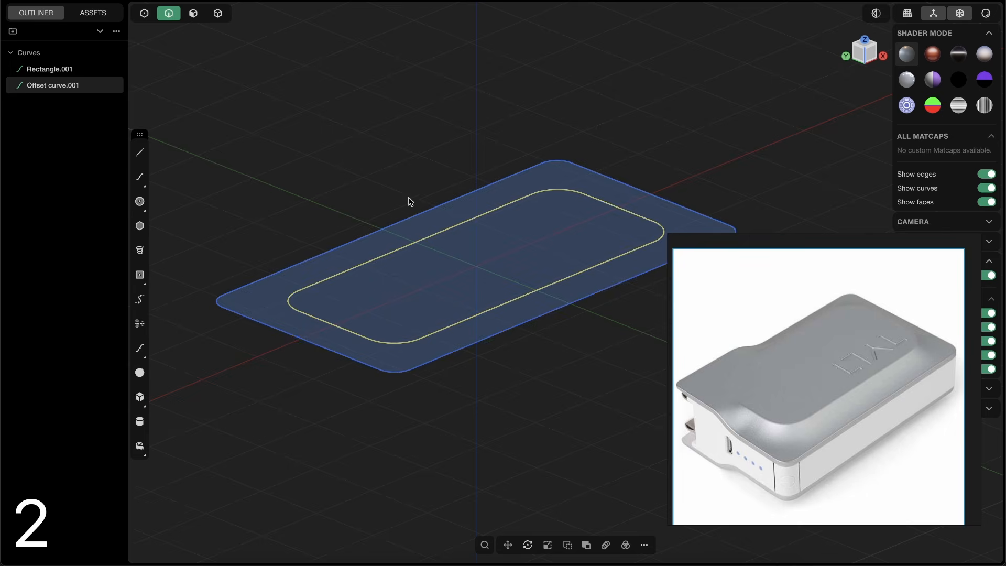
key(g)
shift+middle_drag(425, 255, 427, 277)
drag(479, 251, 479, 236)
middle_drag(459, 285, 524, 265)
shift+middle_drag(524, 265, 477, 333)
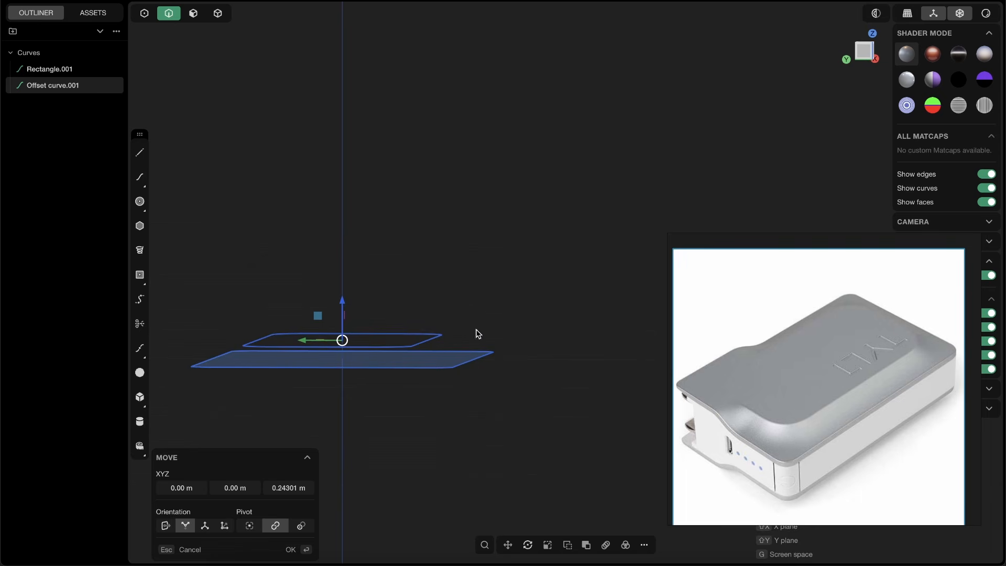
drag(343, 302, 344, 300)
click(370, 302)
middle_drag(368, 320, 478, 332)
scroll(461, 328, up, 3)
click(754, 386)
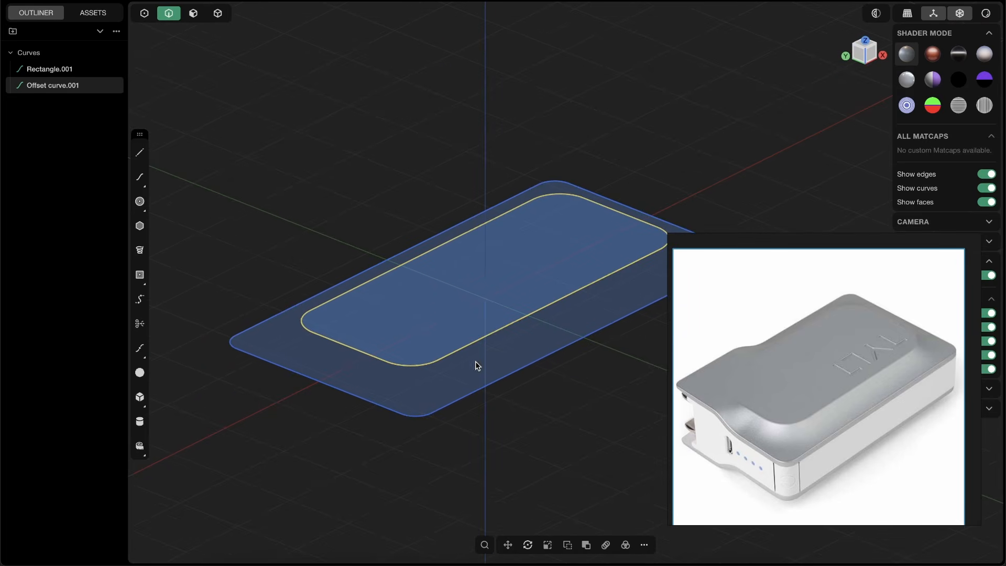
shift+middle_drag(476, 365, 463, 334)
click(755, 439)
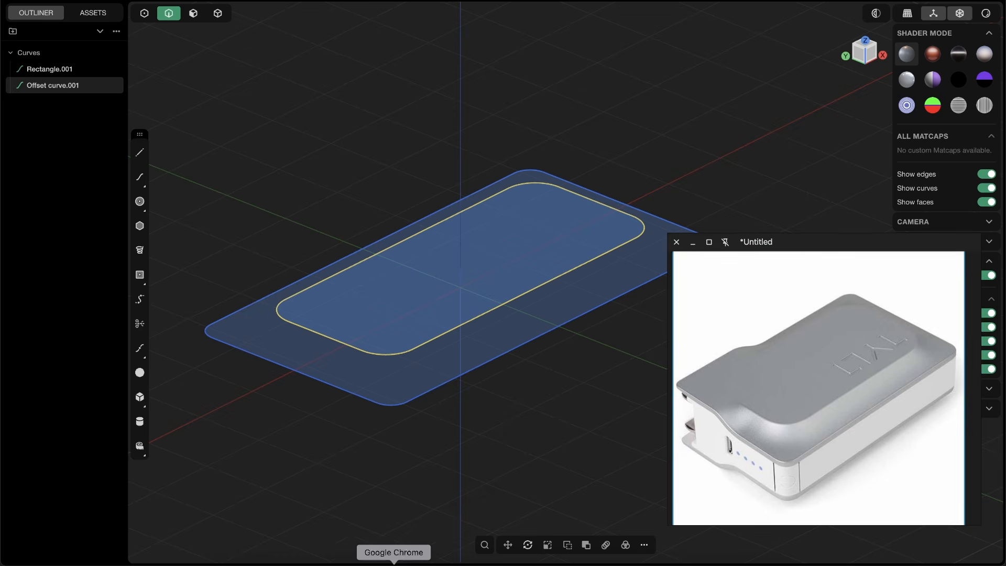
Switch to Google Chrome to look through the Plasticity Everything Bundle page, and return to Plasticity.
click(393, 560)
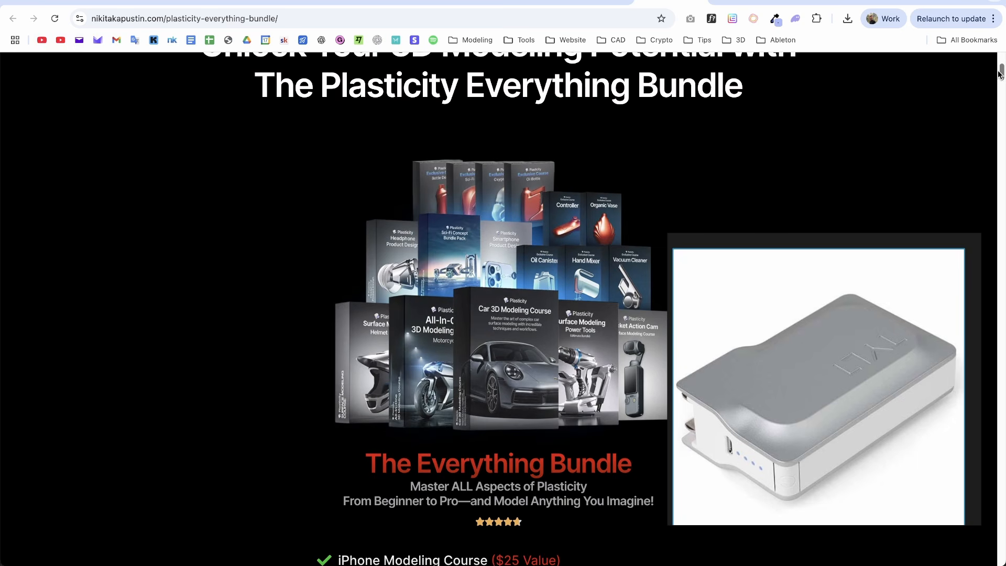
scroll(993, 79, down, 9)
scroll(994, 78, up, 8)
scroll(992, 81, down, 3)
scroll(992, 81, down, 8)
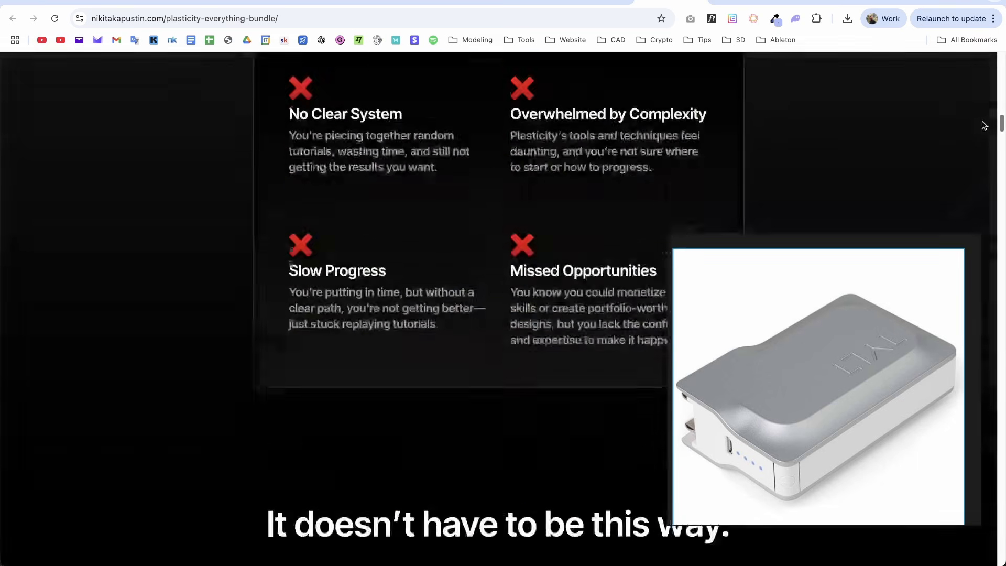
scroll(990, 104, up, 9)
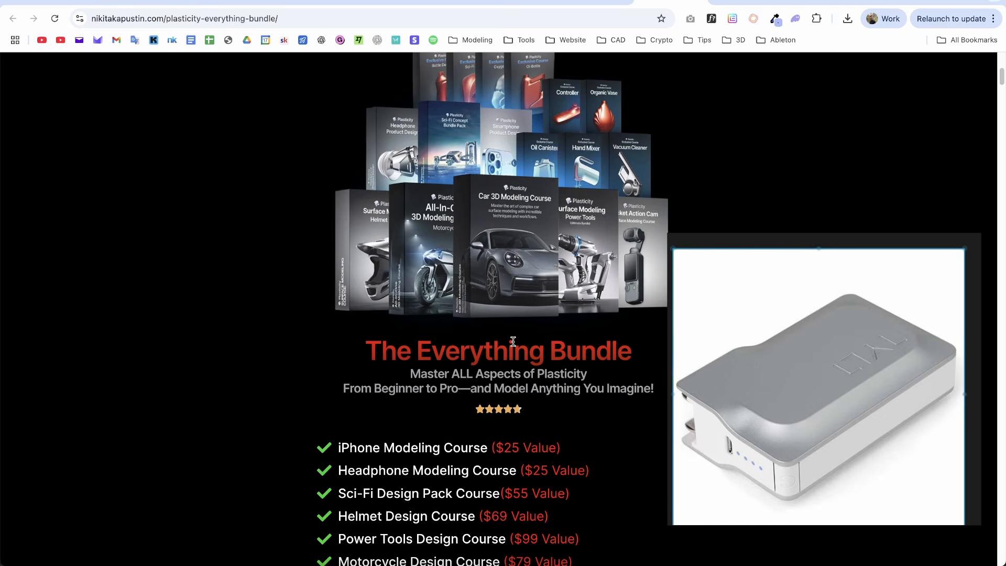
key(alt+Tab)
Fill the raised inner outline with a Patch surface, and hide its source curve.
click(405, 208)
middle_drag(504, 294, 449, 226)
click(450, 226)
mouse_move(512, 278)
middle_down()
mouse_move(519, 227)
mouse_move(498, 261)
mouse_move(535, 258)
mouse_move(507, 278)
middle_up()
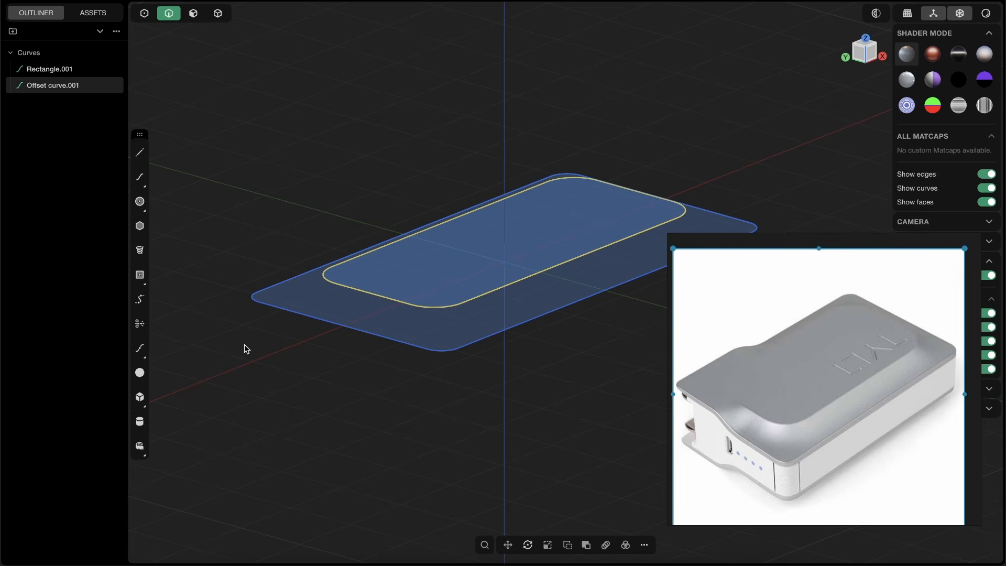
click(140, 347)
text(pat)
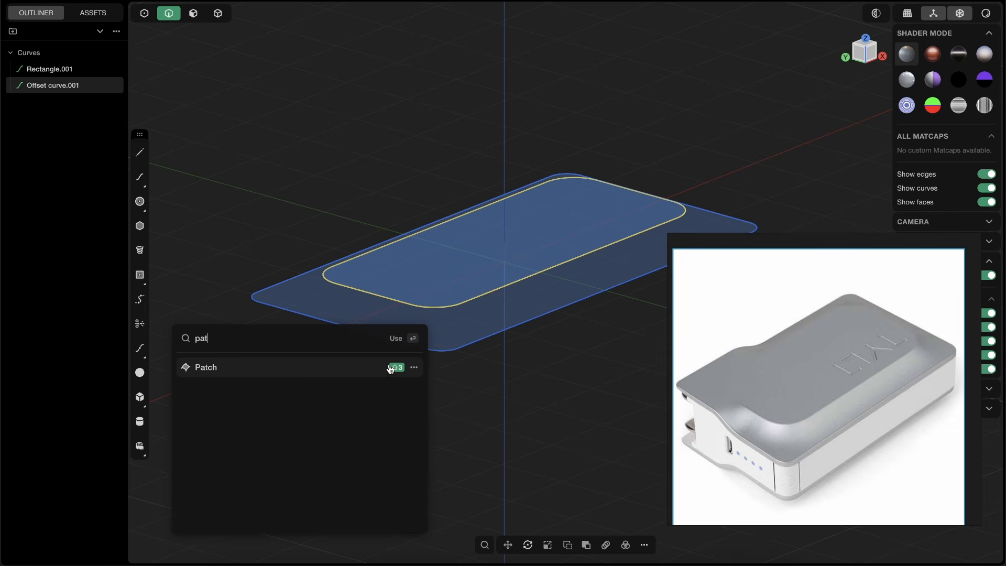
click(231, 373)
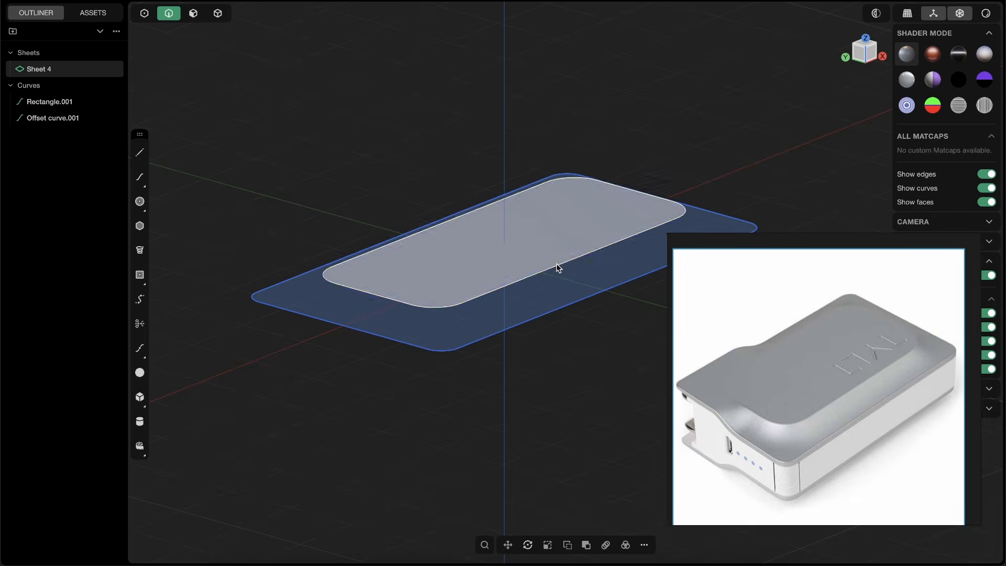
click(511, 281)
key(h)
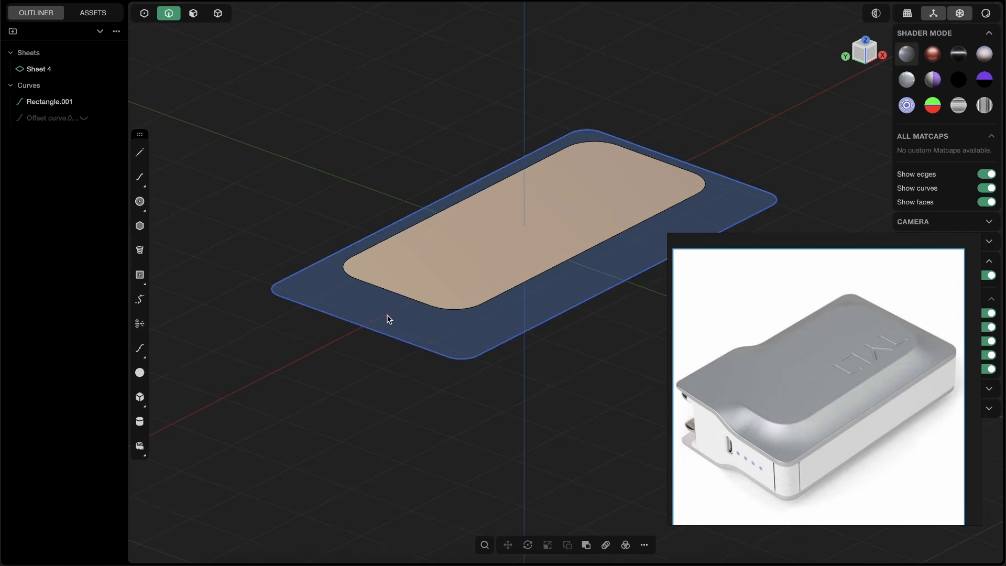
Extrude the outer rounded outline downward into a low side wall, and hide its source curve.
click(371, 328)
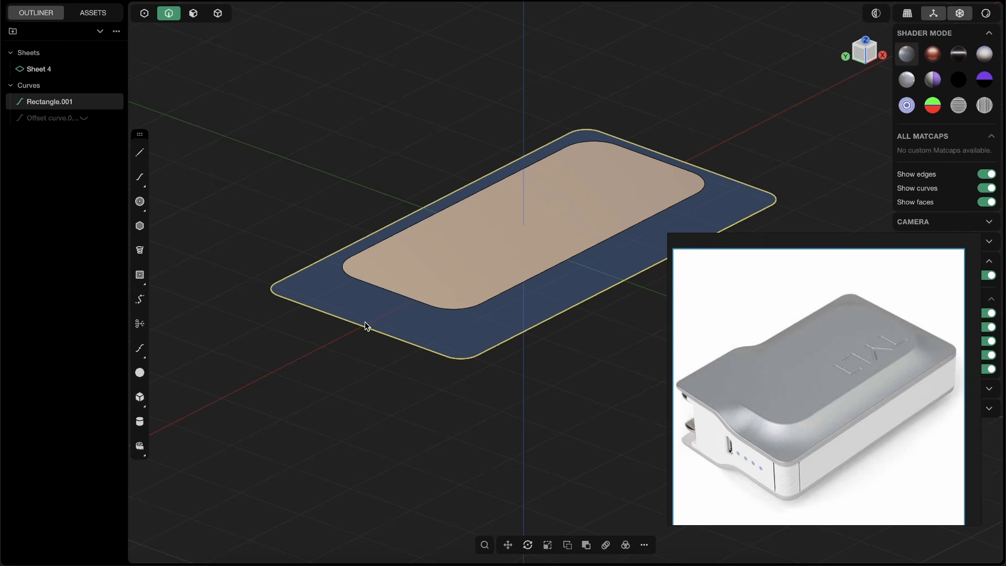
key(e)
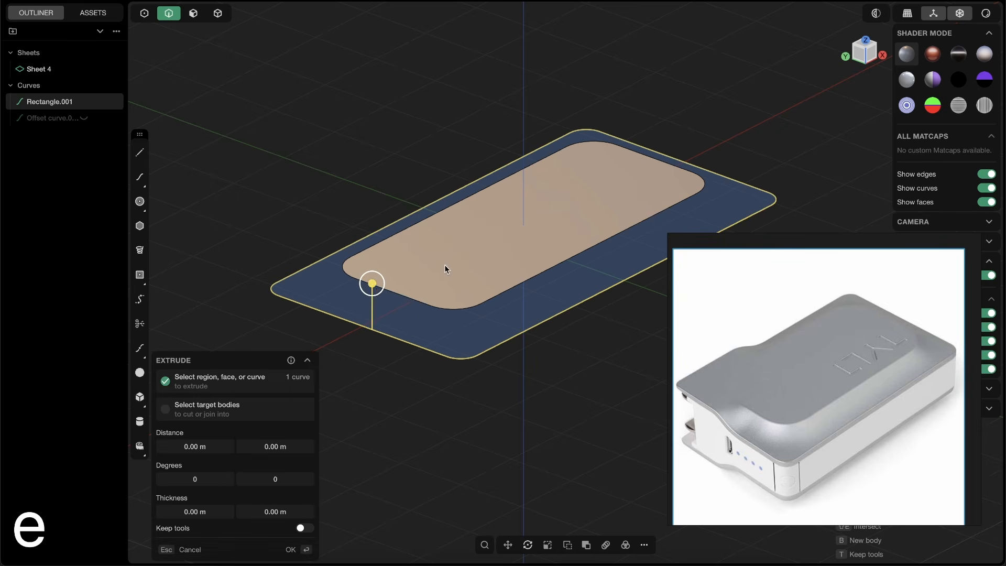
drag(372, 284, 380, 314)
key(Return)
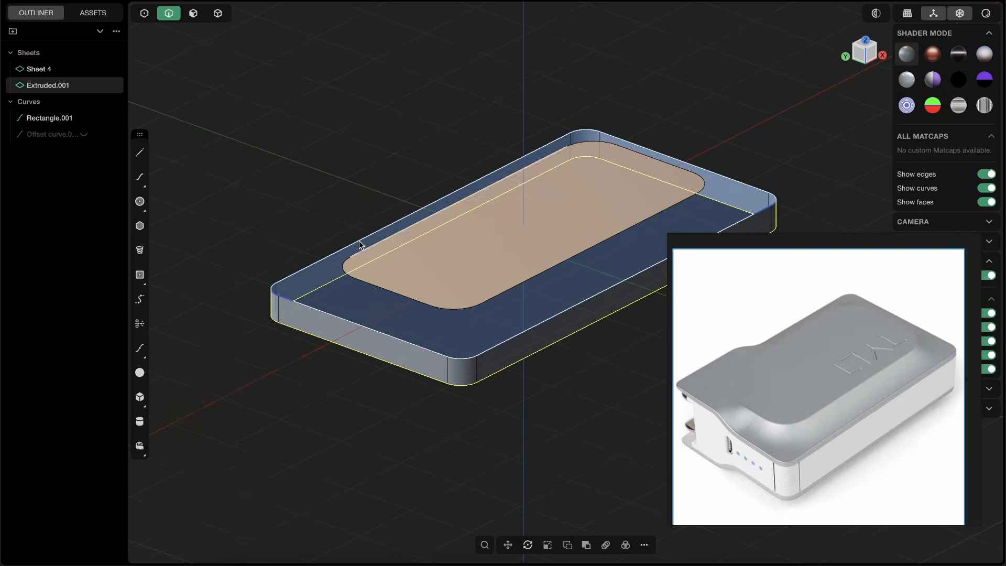
middle_drag(415, 286, 374, 356)
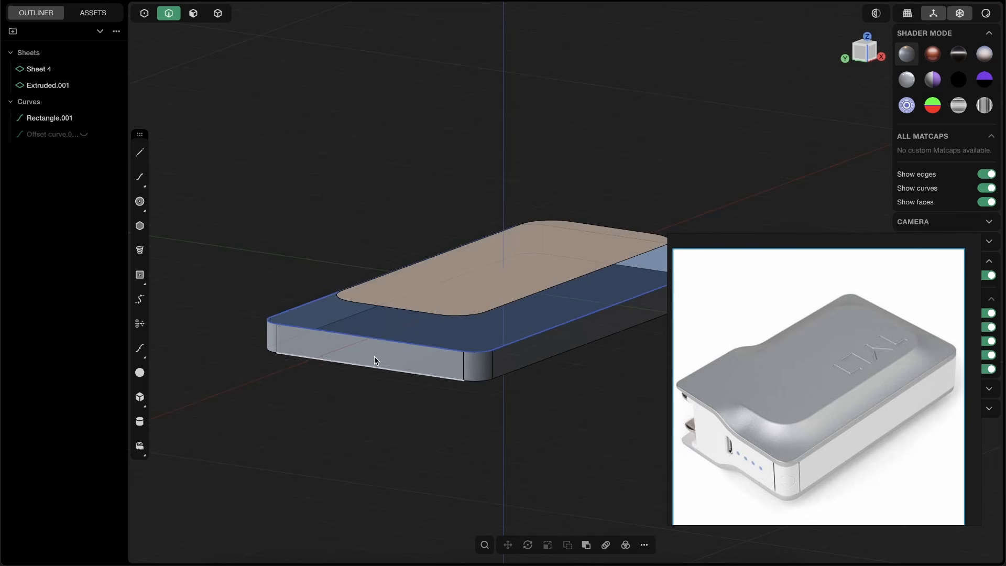
click(411, 352)
key(h)
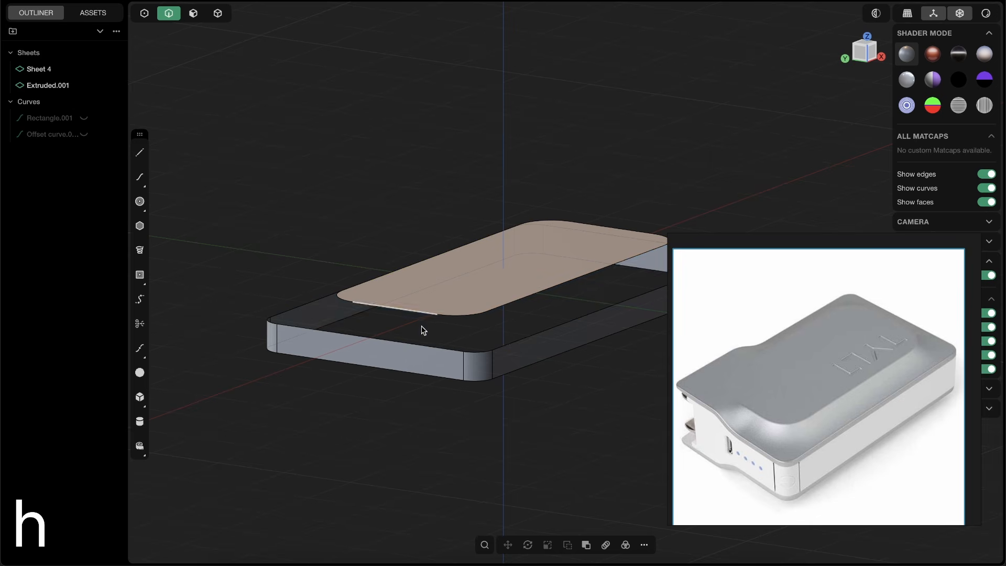
Examine the sloped transitions between the raised top and the outer rim on the reference image, marking them with the pen.
middle_drag(490, 283, 407, 317)
click(768, 413)
key(ctrl+Tab)
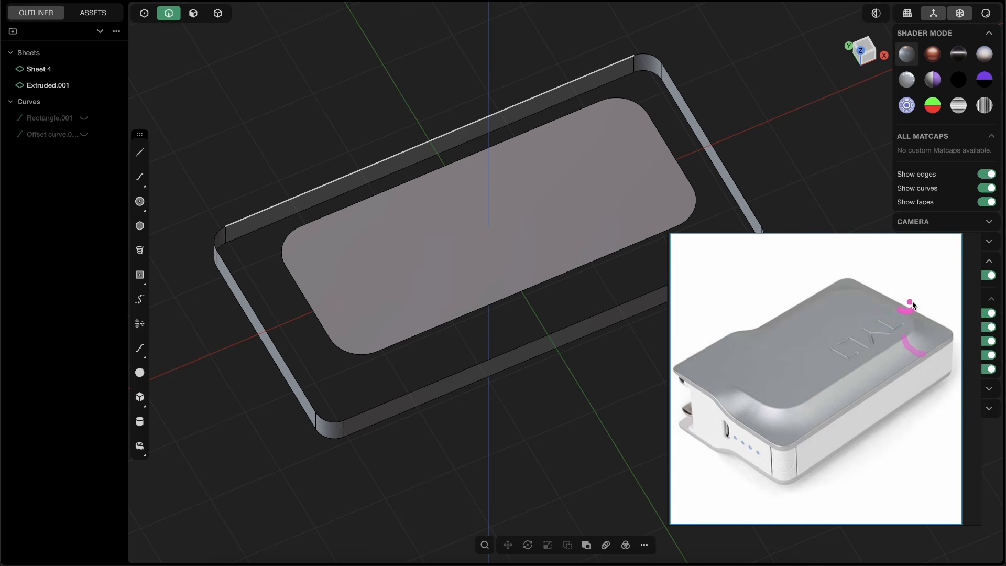
click(695, 413)
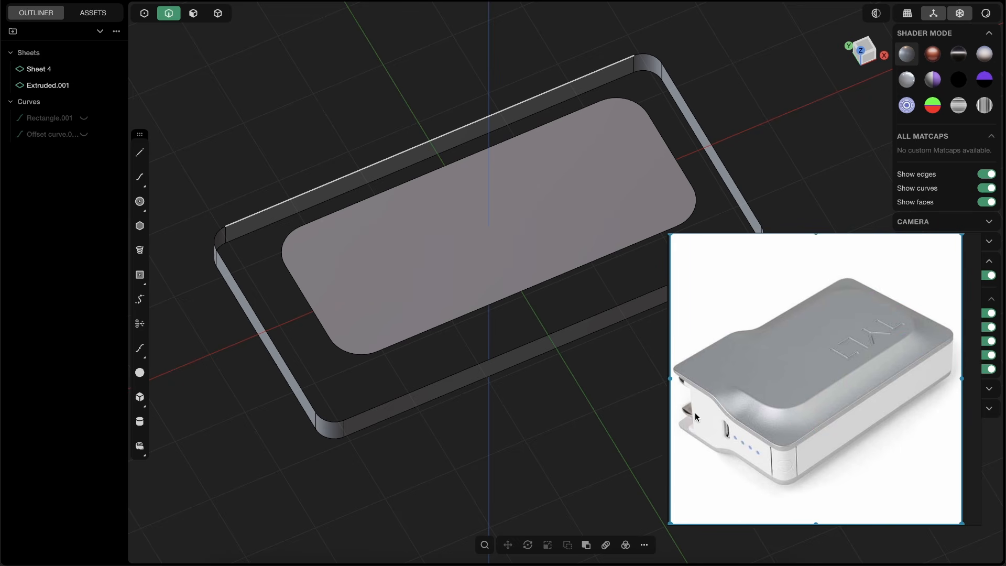
key(ctrl+Tab)
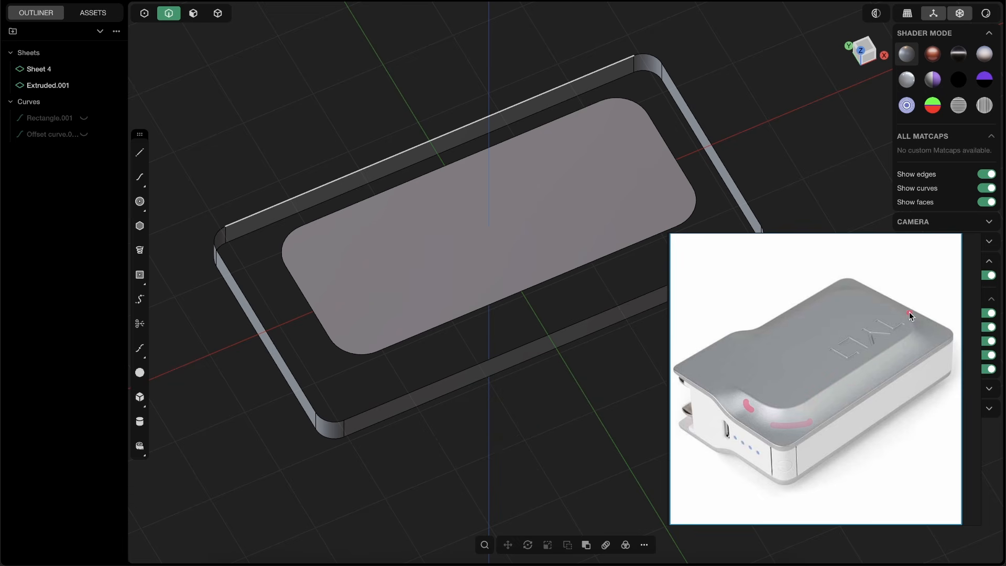
key(ctrl+Tab)
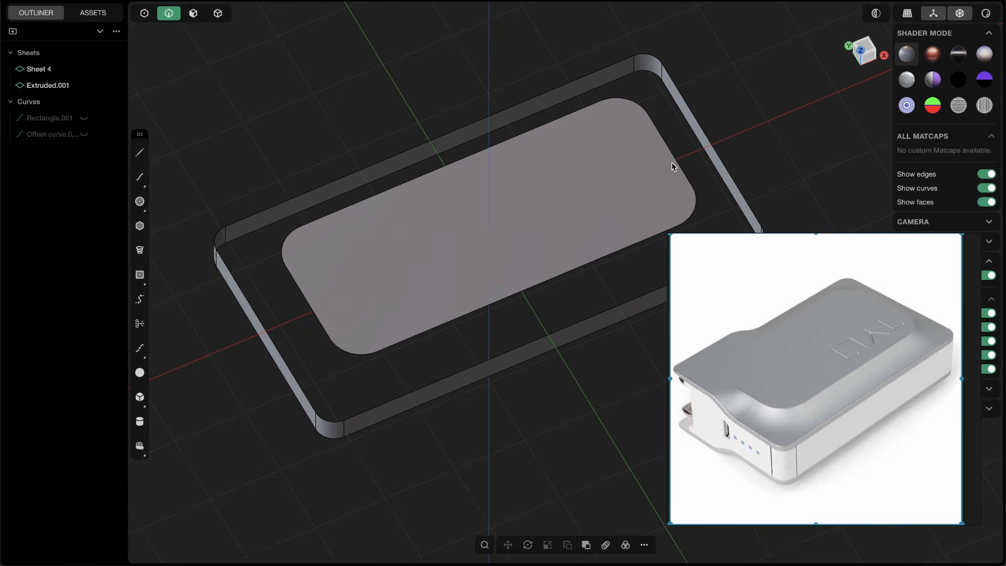
click(731, 142)
Draw a line about 0.65 m long from the end of the patch's long straight edge, perpendicular to the side wall's upper edge.
shift+middle_drag(417, 278, 445, 253)
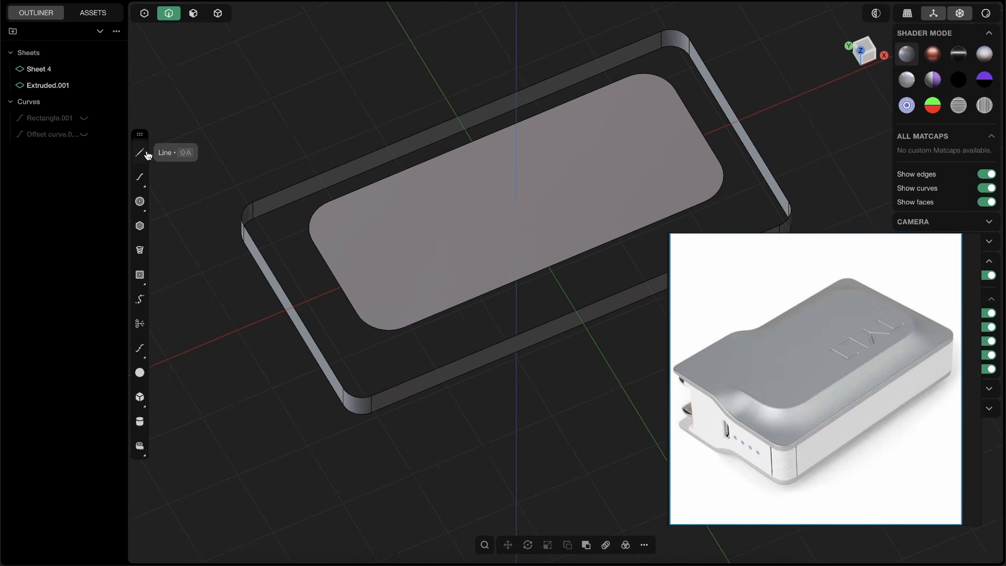
key(shift+a)
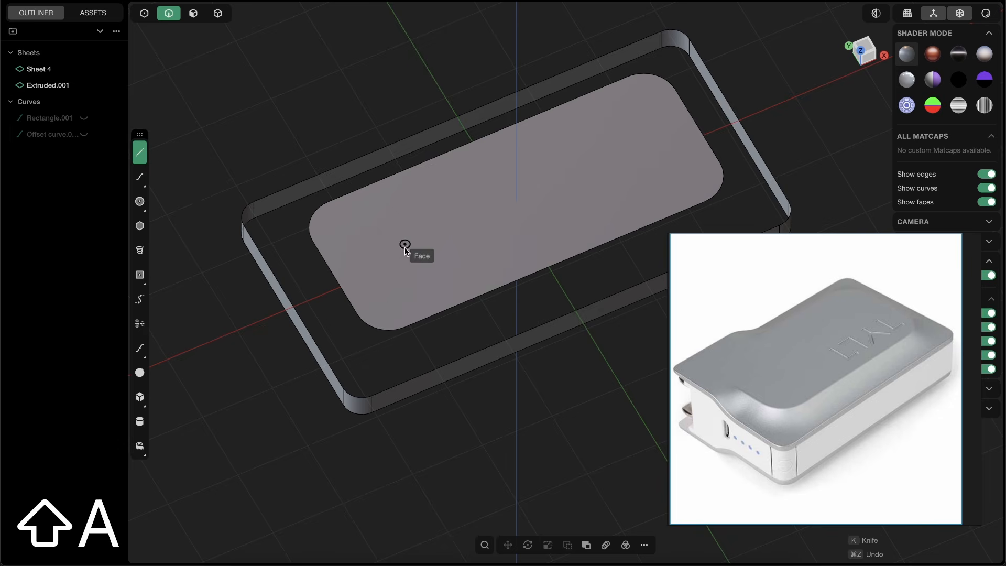
middle_drag(391, 317, 456, 317)
scroll(367, 313, up, 4)
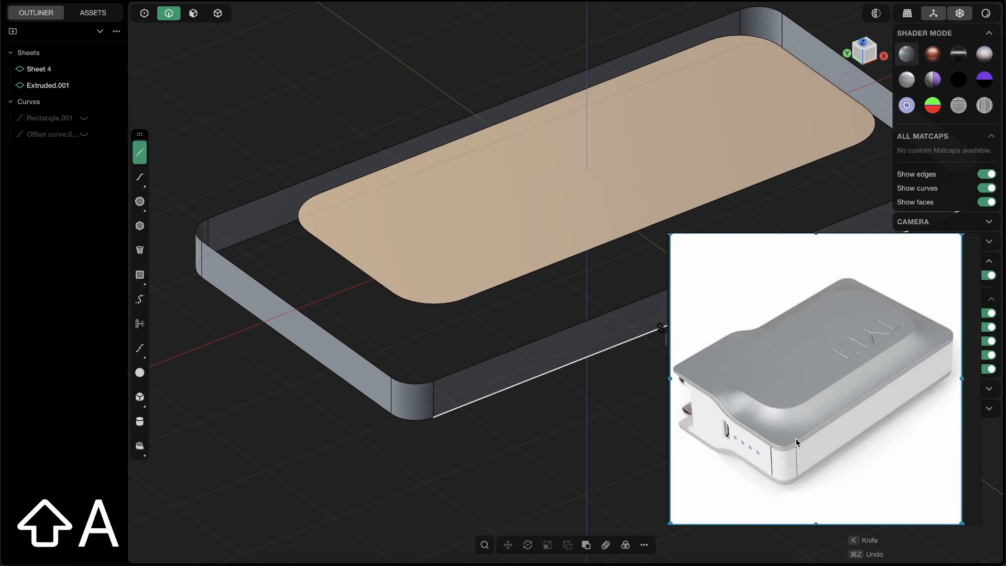
shift+middle_drag(490, 278, 432, 322)
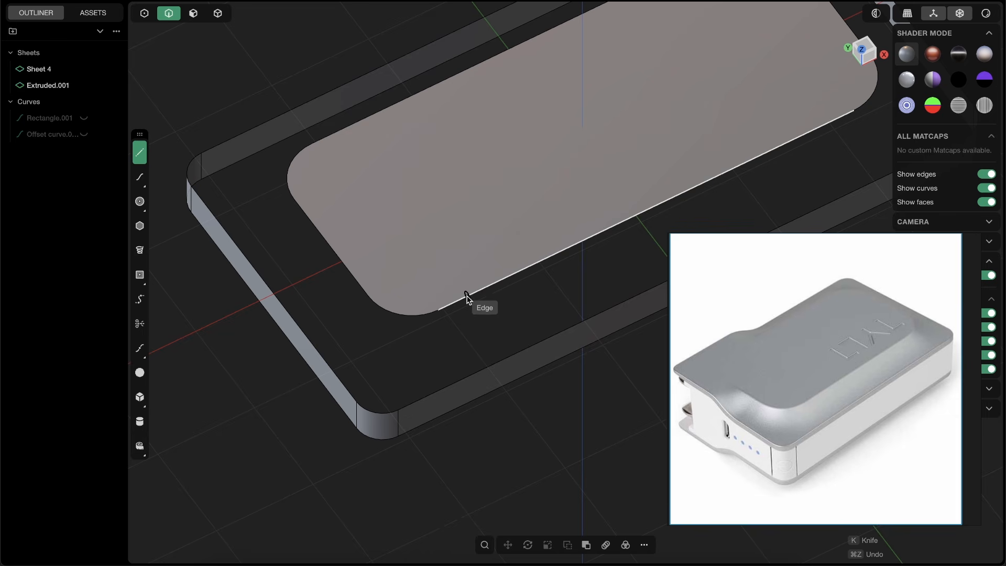
click(438, 310)
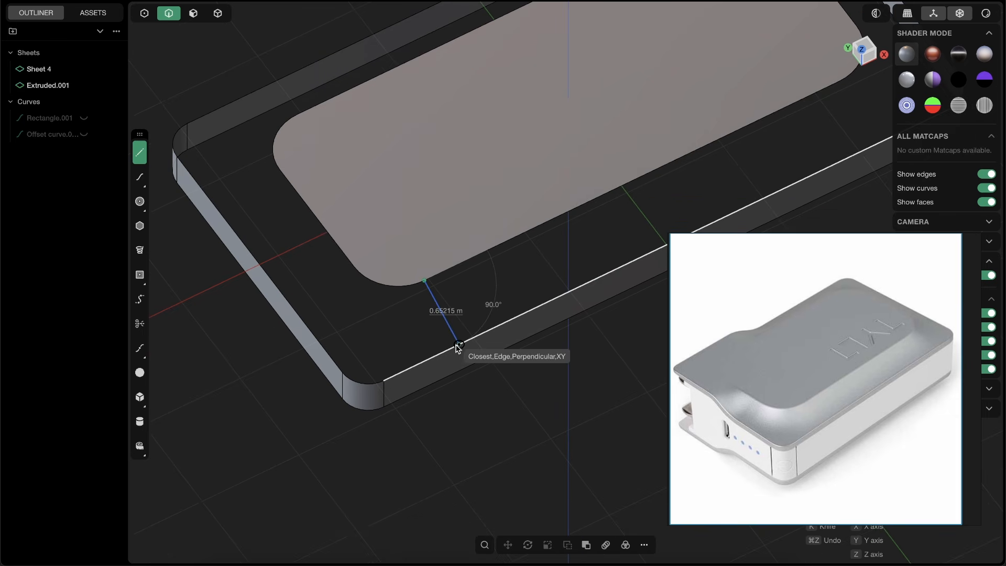
click(458, 345)
right_click(524, 304)
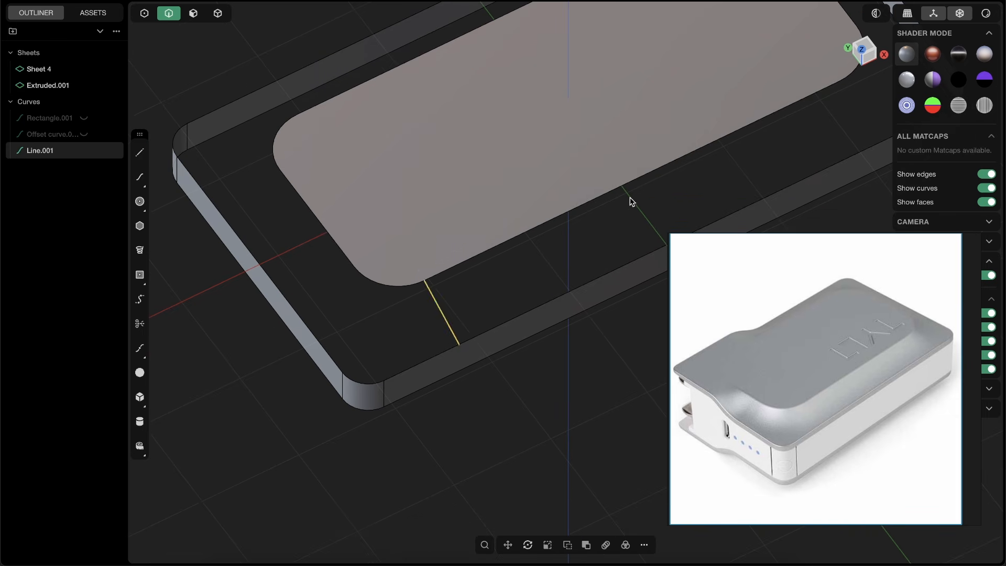
Draw a line about 0.65 m long from the far end of the patch's long edge, perpendicular to the side wall's upper edge.
shift+middle_drag(681, 201, 461, 332)
scroll(462, 336, down, 3)
mouse_move(534, 281)
middle_down()
mouse_move(427, 238)
mouse_move(552, 285)
middle_up()
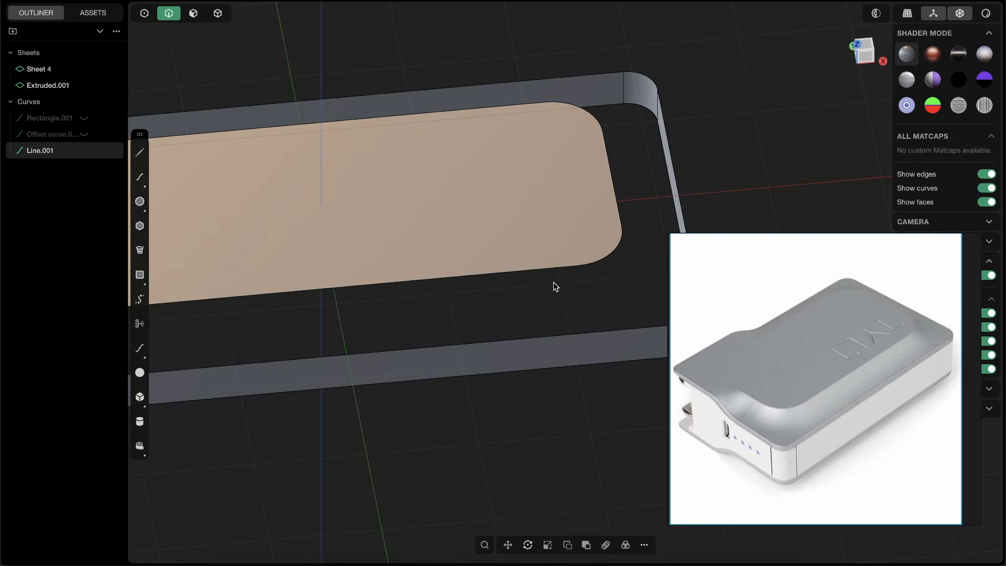
key(shift+a)
click(578, 266)
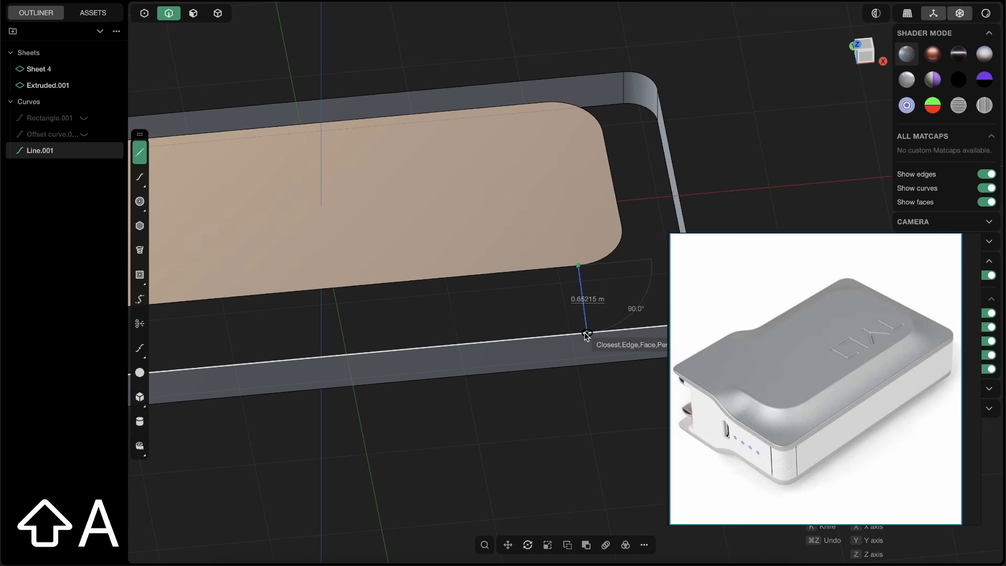
click(587, 333)
right_click(608, 308)
Draw a line from the adjacent end of the patch's short straight edge to the end wall's upper edge.
middle_drag(590, 236, 419, 283)
key(shift+a)
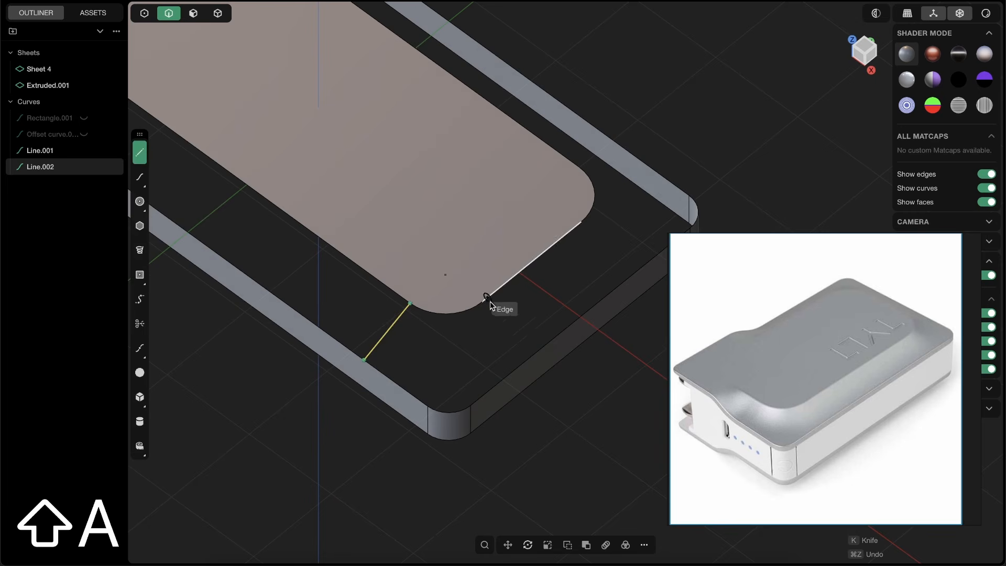
click(482, 301)
click(531, 357)
right_click(548, 337)
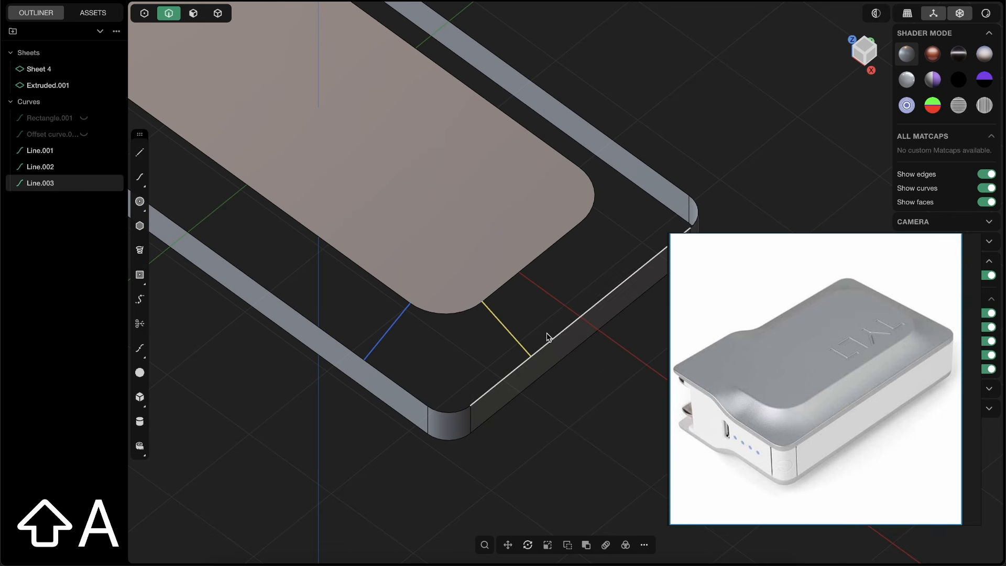
Examine the corner and side transitions on the reference image, marking them with the pen and clearing the marks.
shift+middle_drag(441, 312, 465, 327)
click(835, 449)
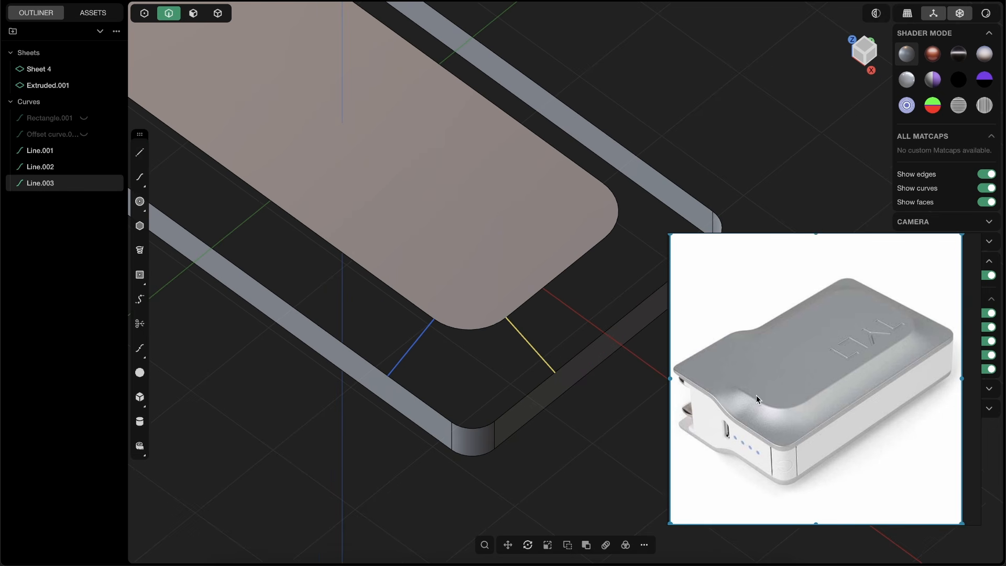
click(29, 291)
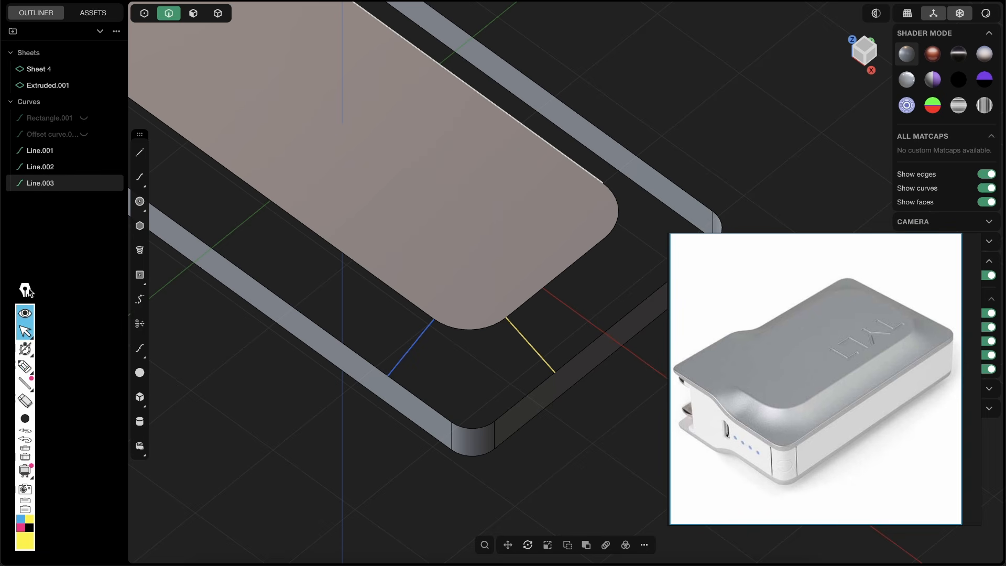
click(25, 367)
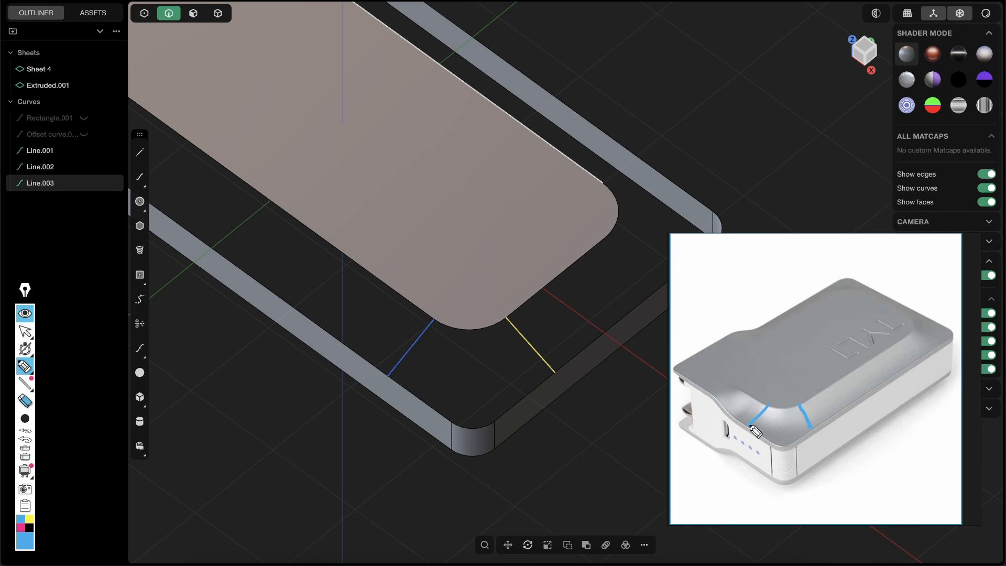
drag(720, 400, 741, 392)
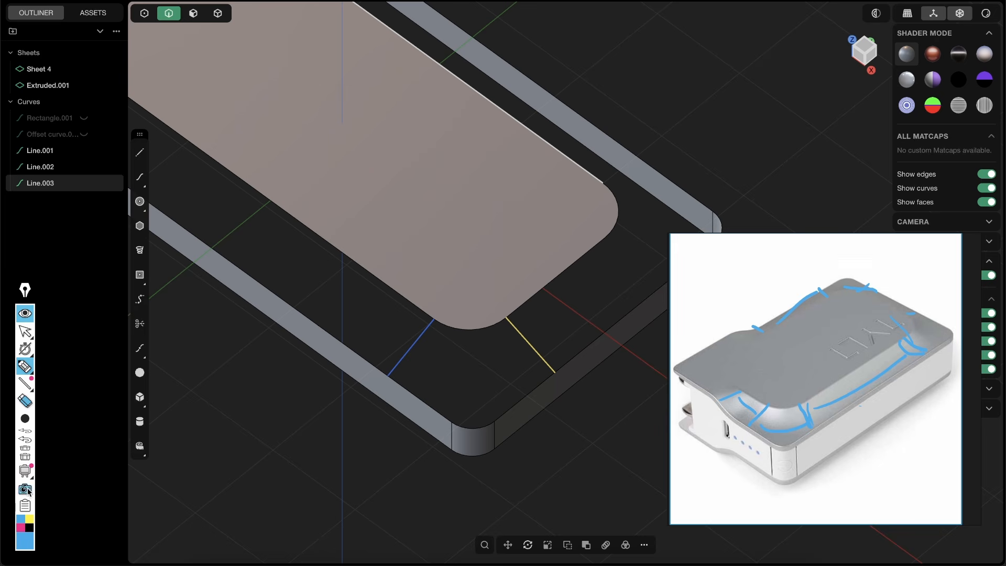
click(26, 455)
click(25, 332)
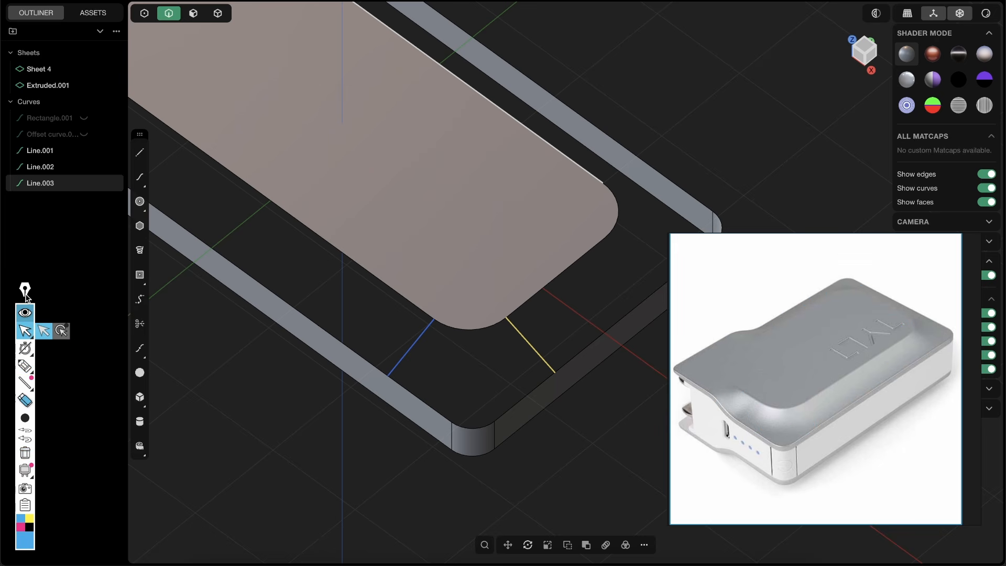
click(47, 329)
Draw a line from the other end of the patch's short edge to the same end wall's upper edge.
middle_drag(673, 162, 527, 287)
key(shift+a)
click(549, 313)
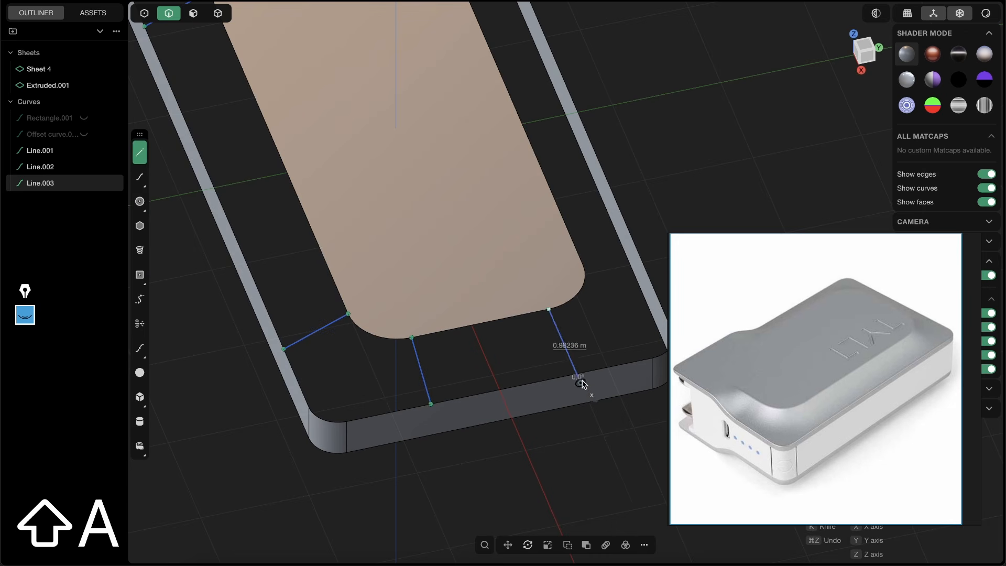
click(576, 385)
Draw a line about 0.65 m long from the opposite long edge's end, beside that corner, perpendicular to the side wall's upper edge.
mouse_move(579, 345)
middle_down()
mouse_move(542, 288)
mouse_move(467, 313)
middle_up()
key(shift+a)
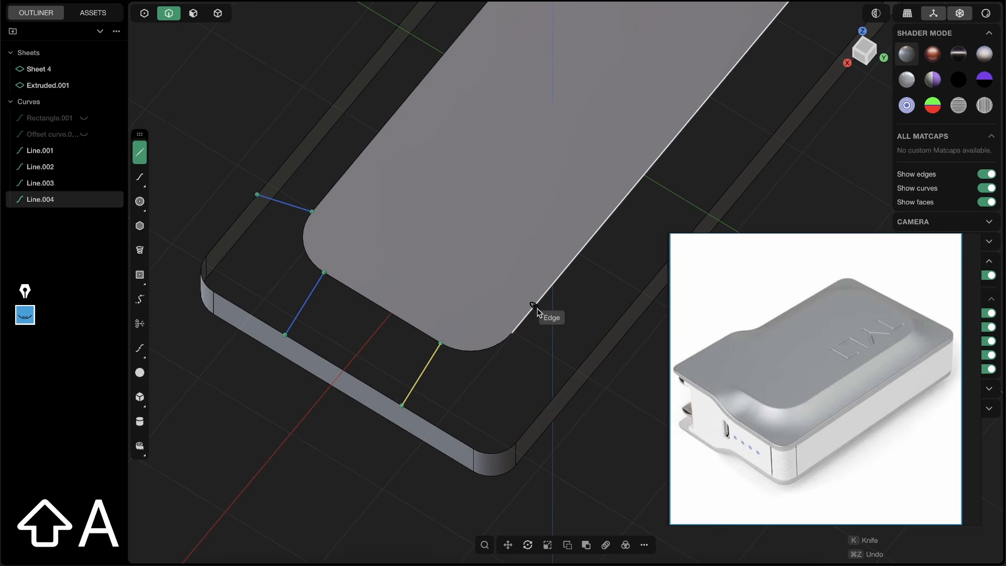
click(512, 335)
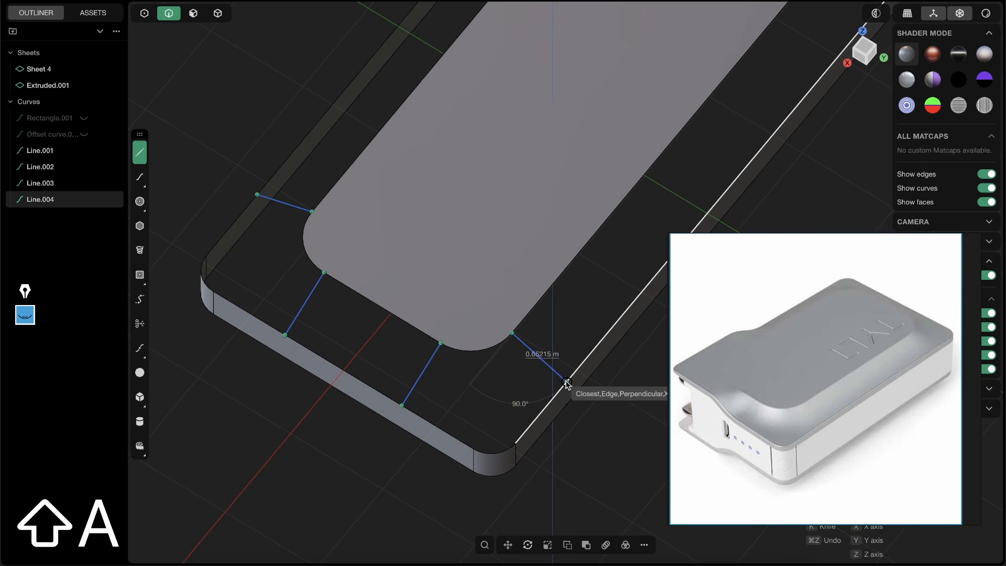
click(565, 381)
click(753, 327)
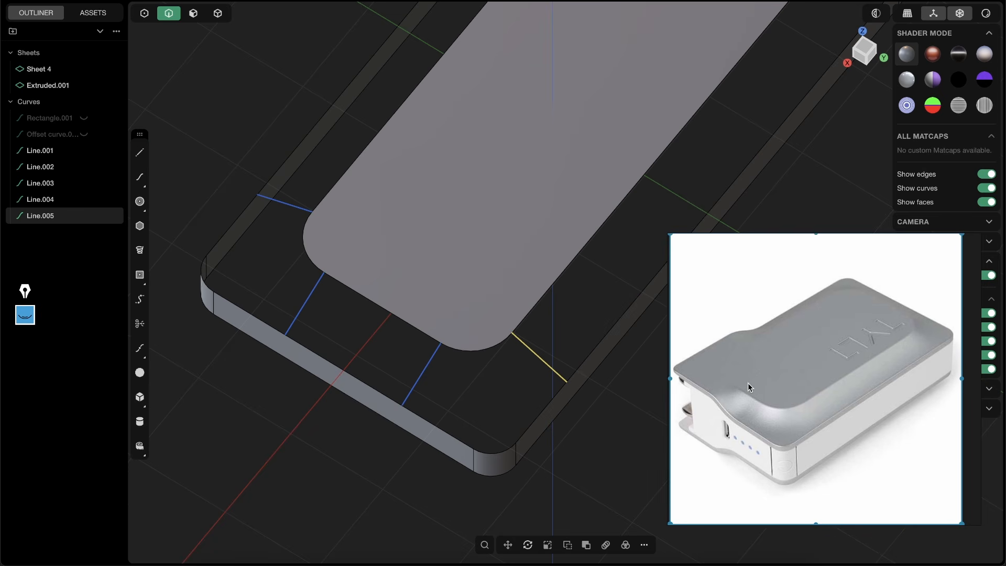
At the opposite end, draw a line from the patch's short edge, beside the corner with one line, to the end wall's upper edge.
middle_drag(636, 307, 438, 284)
scroll(438, 283, up, 3)
key(shift+a)
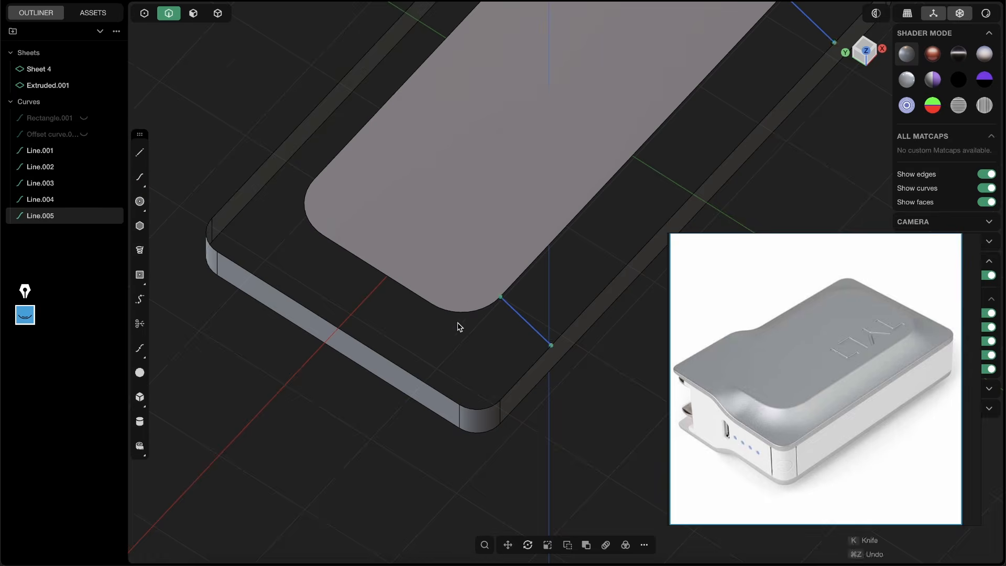
click(433, 309)
click(393, 369)
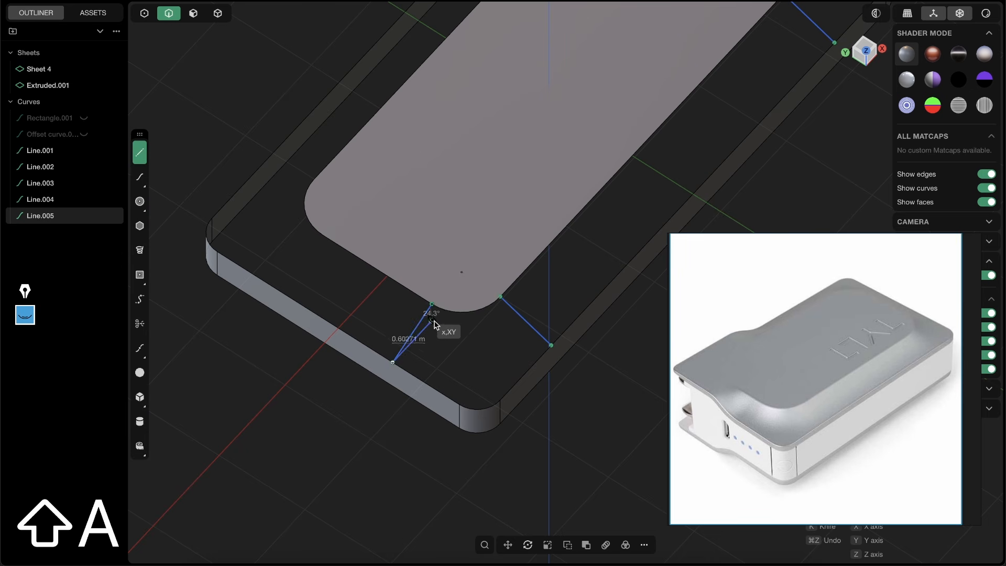
Examine the four corner transitions, including the corner still without lines, and compare them with the reference image.
middle_drag(479, 279, 369, 285)
scroll(481, 263, down, 5)
middle_drag(523, 201, 306, 310)
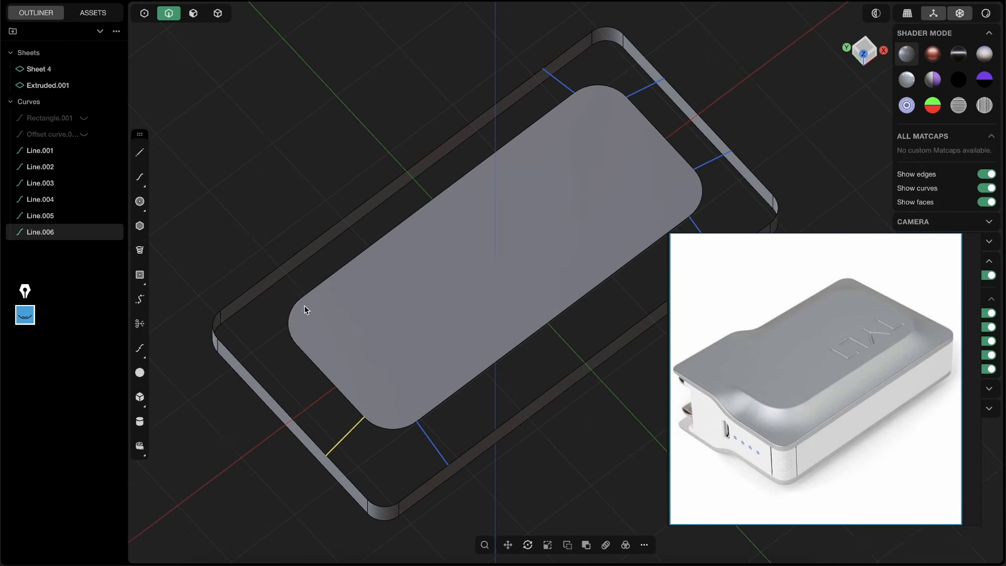
middle_drag(419, 331, 330, 358)
scroll(341, 336, up, 2)
click(698, 354)
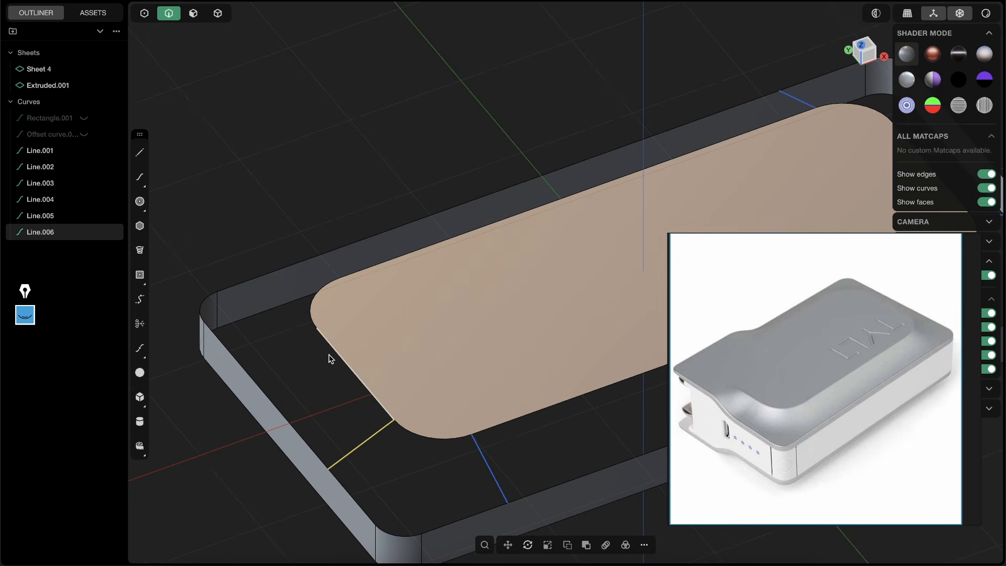
shift+middle_drag(360, 406, 410, 398)
middle_drag(493, 440, 432, 339)
Select the top patch face and move the reference image clear of the command search results.
key(3)
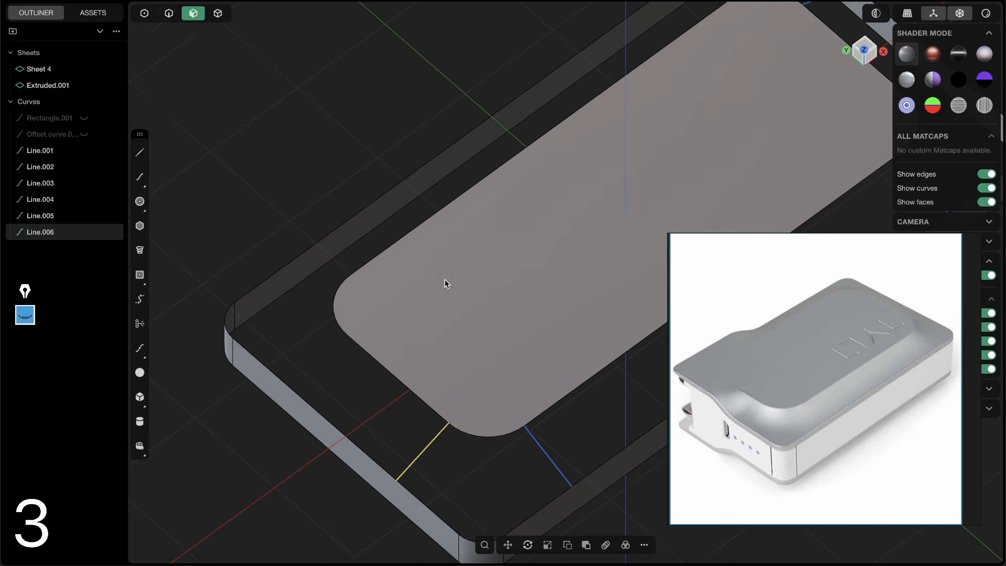
click(445, 283)
middle_drag(445, 283, 493, 302)
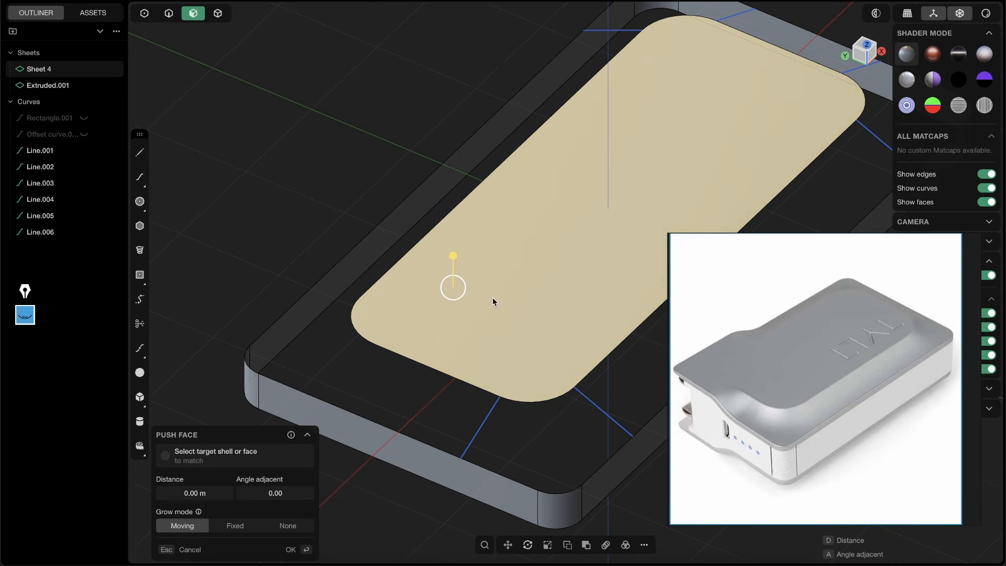
click(752, 341)
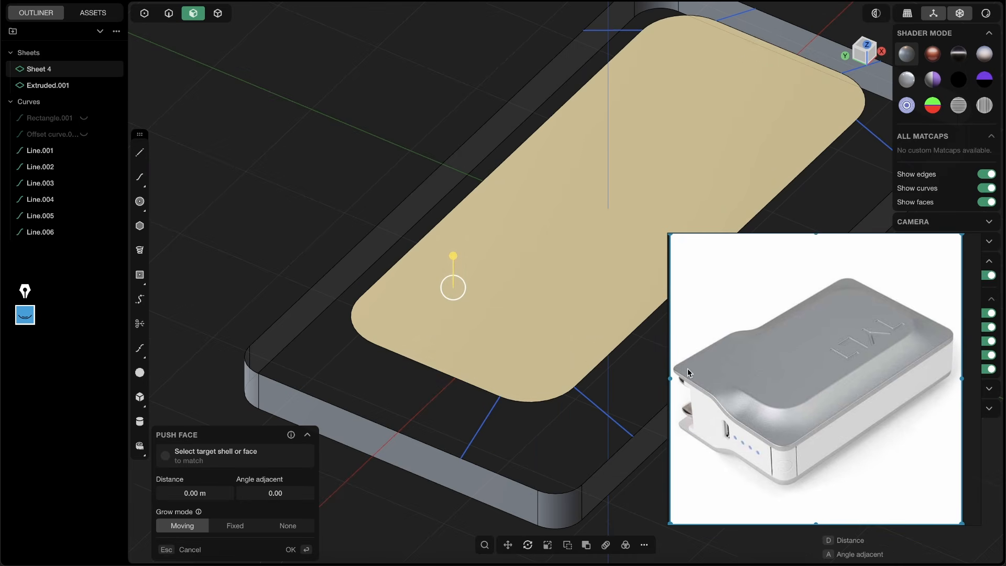
middle_drag(426, 292, 494, 314)
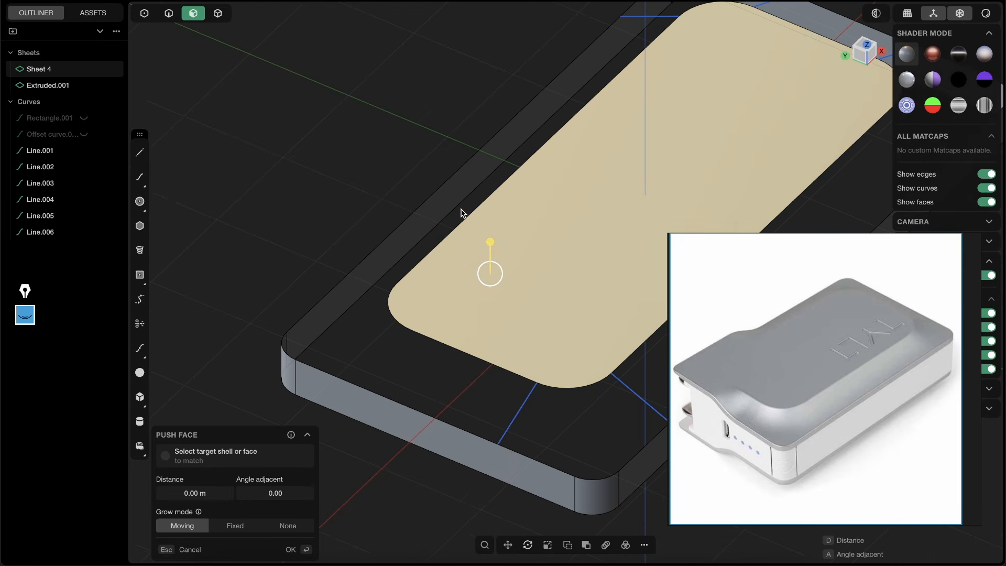
click(519, 247)
text(fiso)
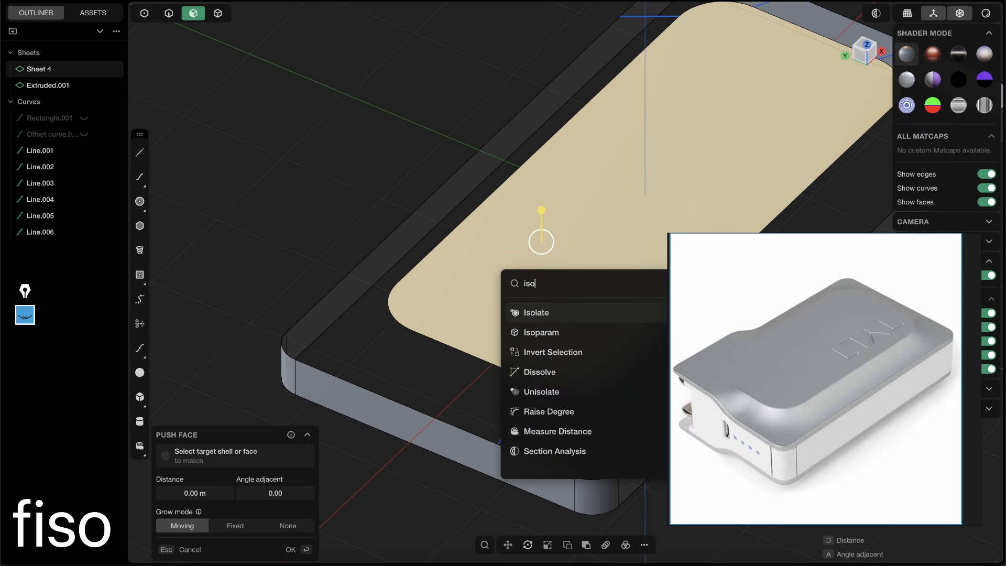
drag(717, 279, 809, 275)
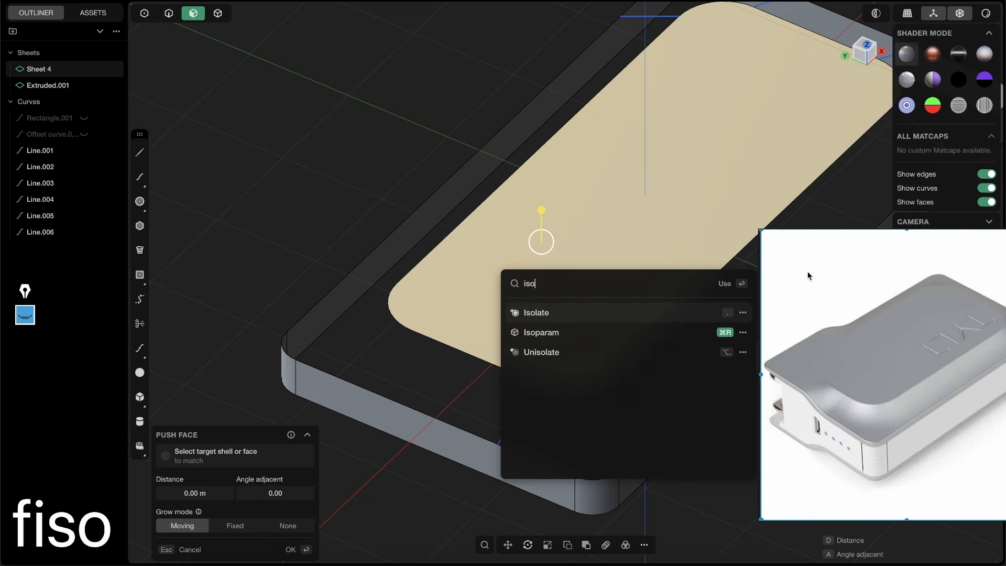
drag(786, 320, 727, 354)
click(299, 195)
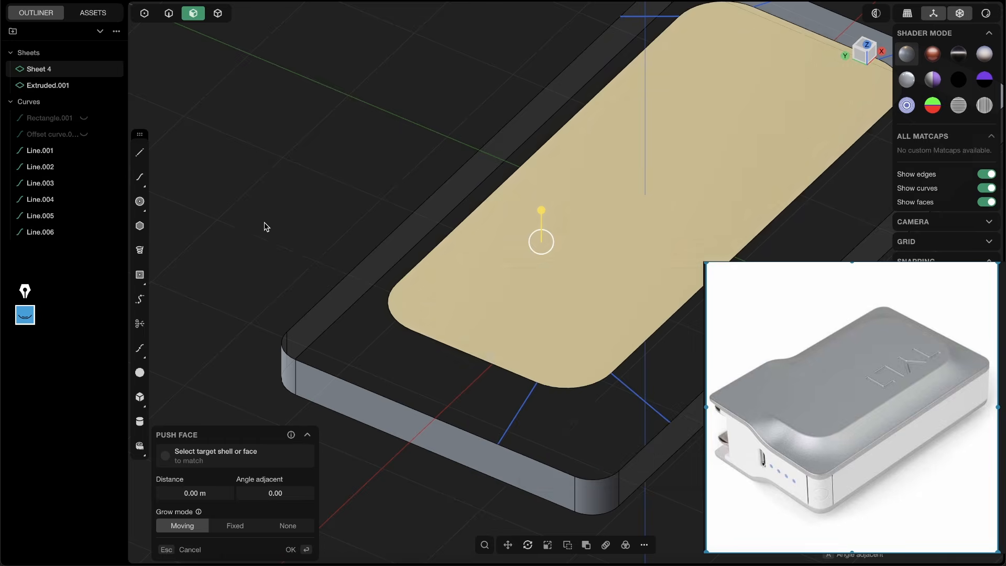
Split the top patch across its width with a single U-direction Isoparam near the rounded end whose corner has no lines.
text(fiso)
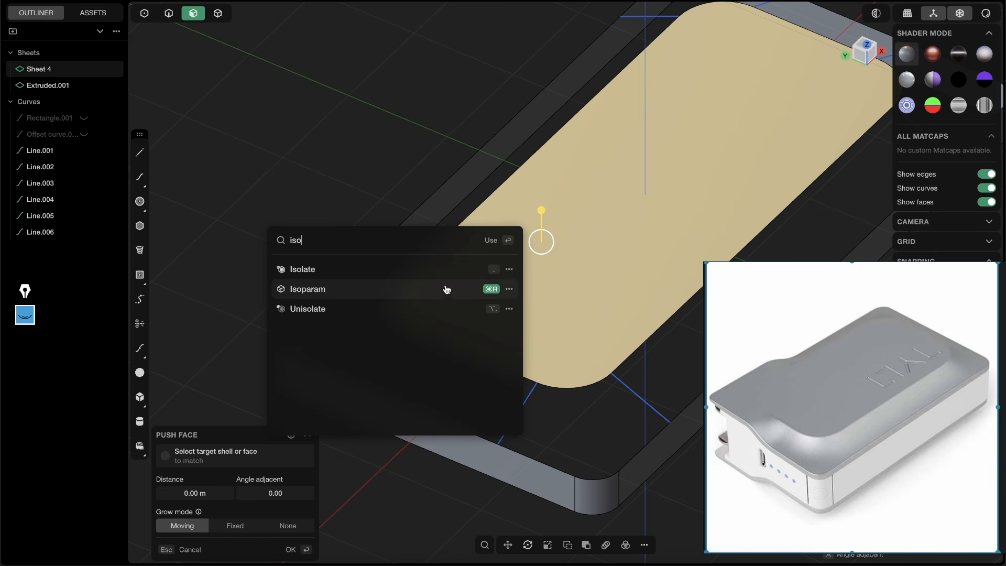
click(381, 288)
scroll(447, 317, up, 5)
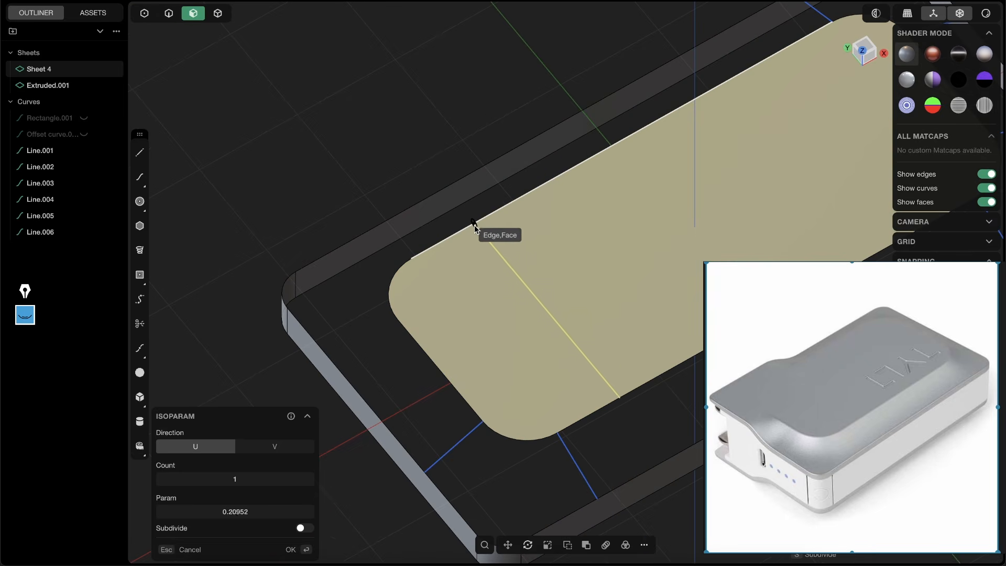
scroll(498, 215, up, 2)
click(515, 198)
middle_drag(541, 266, 518, 197)
key(2)
click(509, 192)
key(g)
middle_drag(487, 229, 459, 299)
Split the patch's end section lengthwise with a V-direction Isoparam, separating the corner that has no lines.
key(3)
click(484, 277)
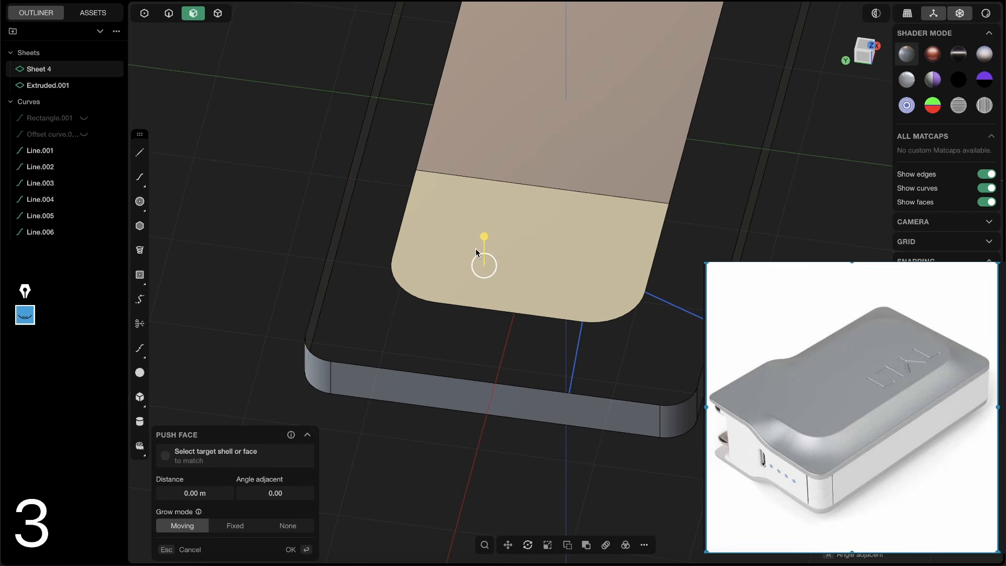
key(2)
click(464, 304)
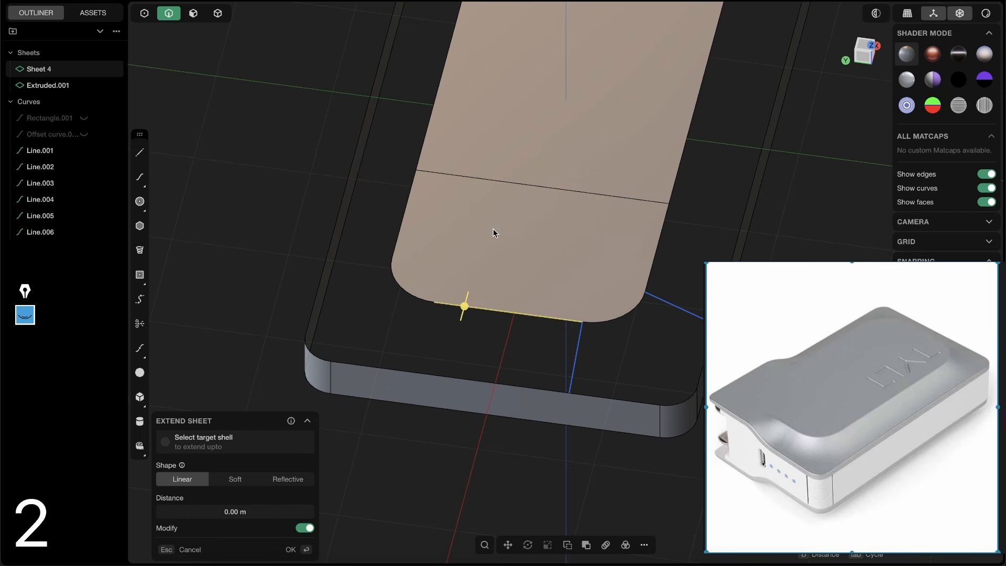
key(3)
click(478, 246)
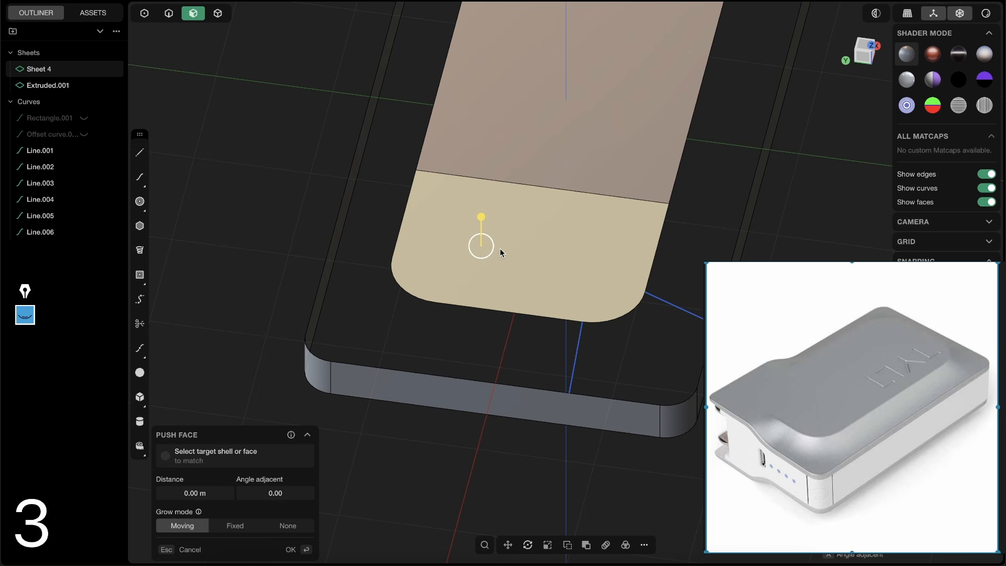
key(super+r)
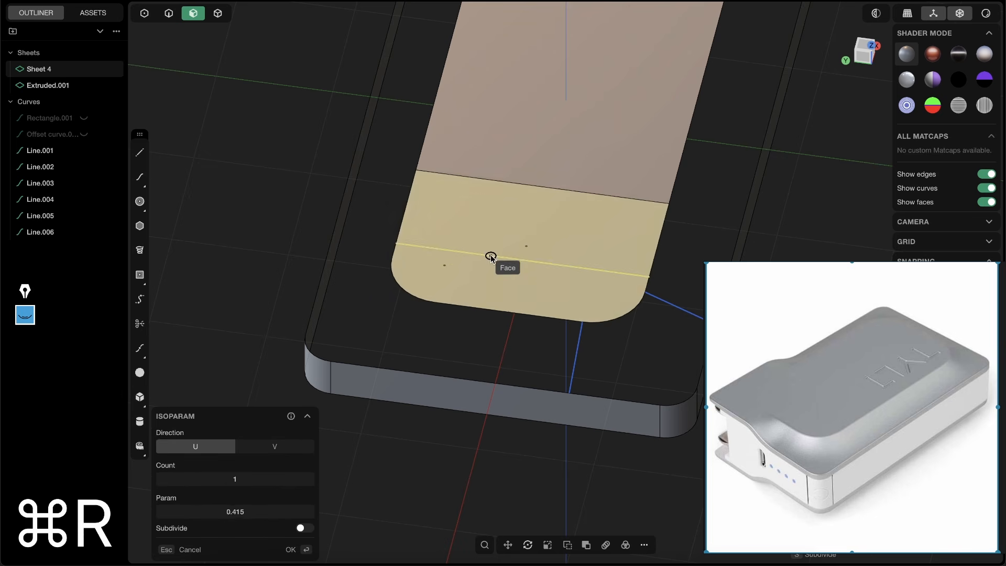
middle_drag(478, 258, 461, 285)
key(Tab)
click(465, 287)
middle_drag(534, 291, 503, 260)
Extend the separated corner section outward past the side walls by about 1.49 m with a Linear Extend Sheet.
key(2)
click(381, 244)
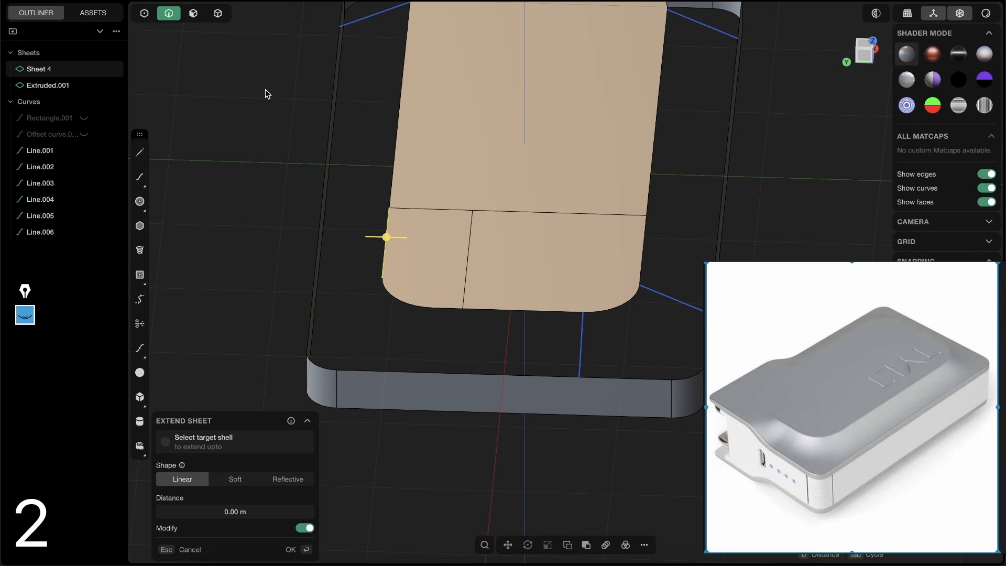
middle_drag(459, 276, 378, 292)
drag(378, 292, 253, 332)
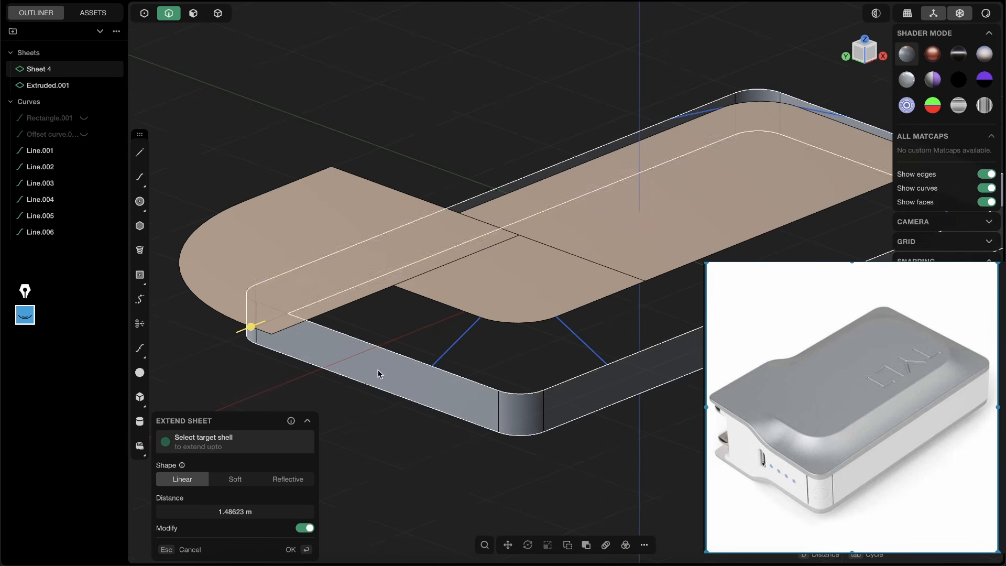
mouse_move(377, 366)
middle_down()
mouse_move(424, 292)
mouse_move(370, 370)
mouse_move(389, 141)
middle_up()
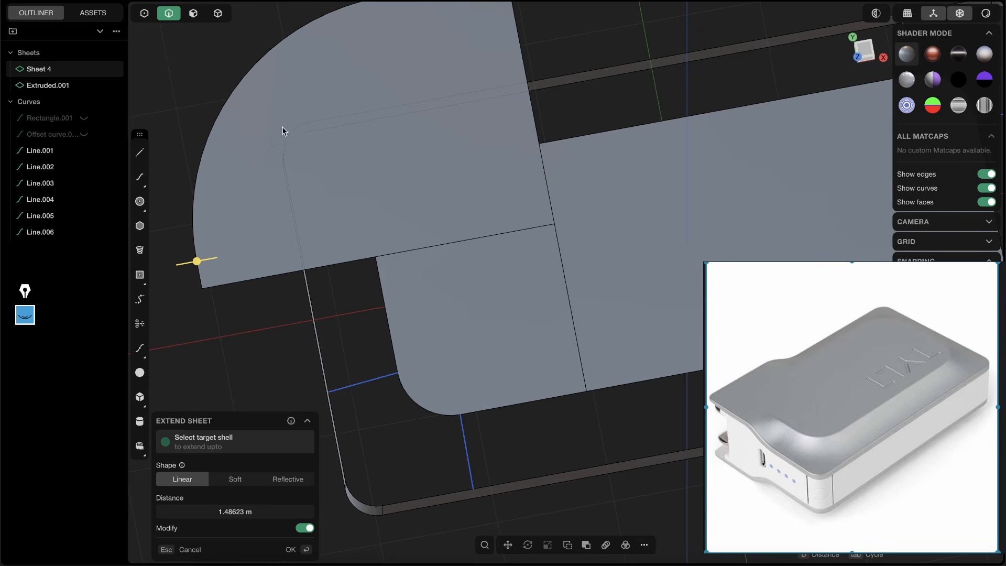
middle_drag(337, 181, 338, 238)
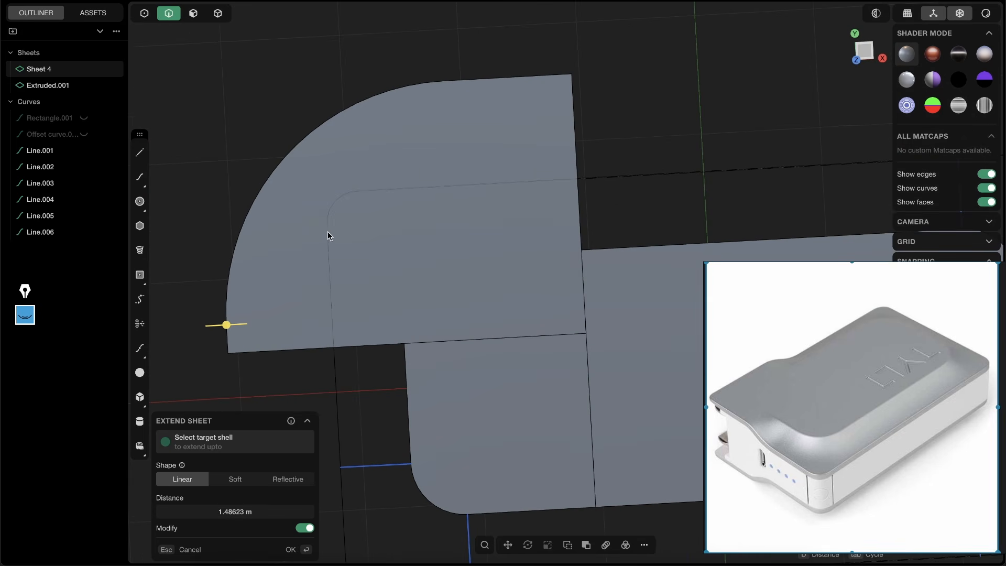
middle_drag(433, 205, 497, 205)
click(501, 174)
middle_drag(483, 235, 471, 253)
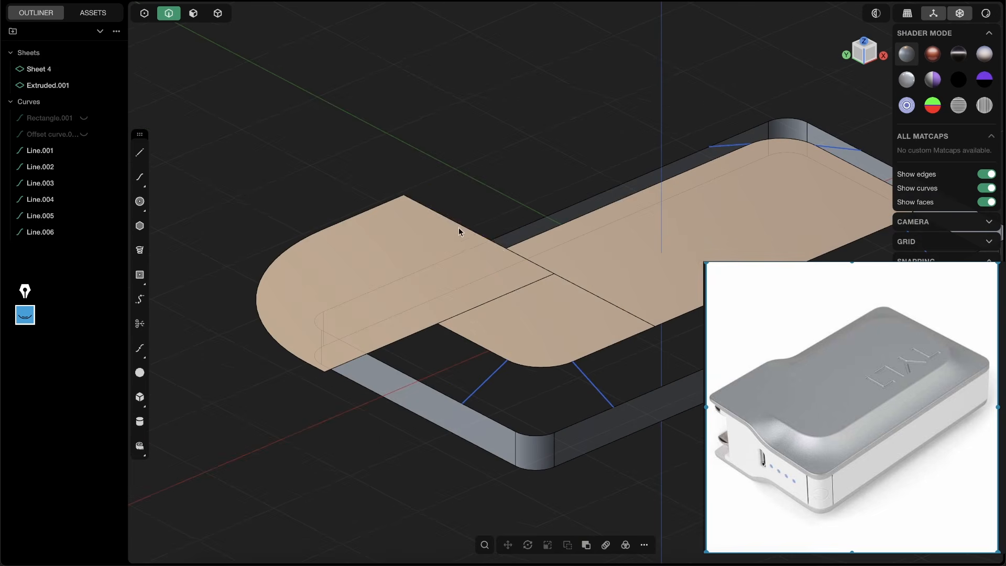
Unhide the outer rounded rectangle curve and cut the extended corner of the top patch with it in the top view.
click(84, 119)
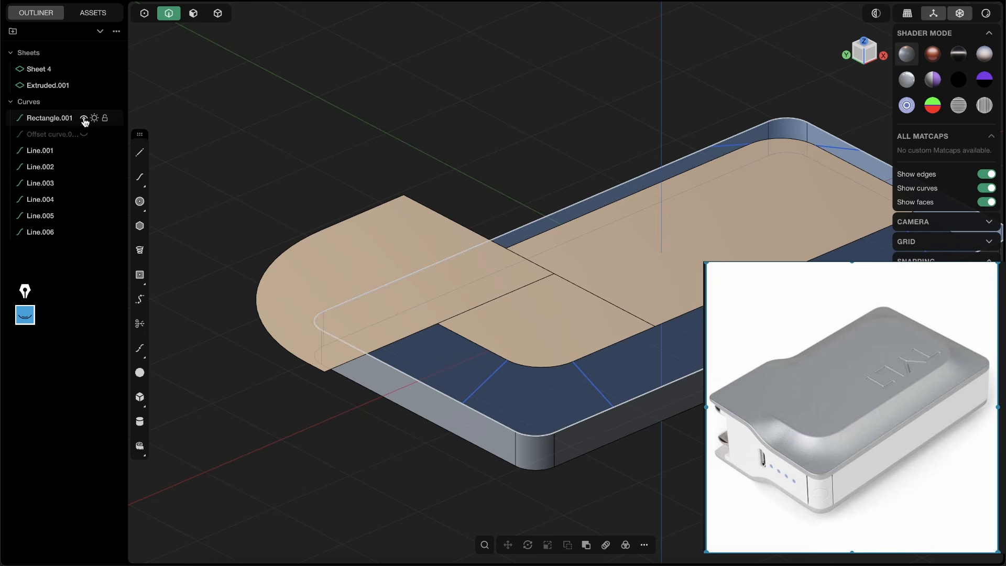
middle_drag(388, 309, 409, 386)
click(404, 370)
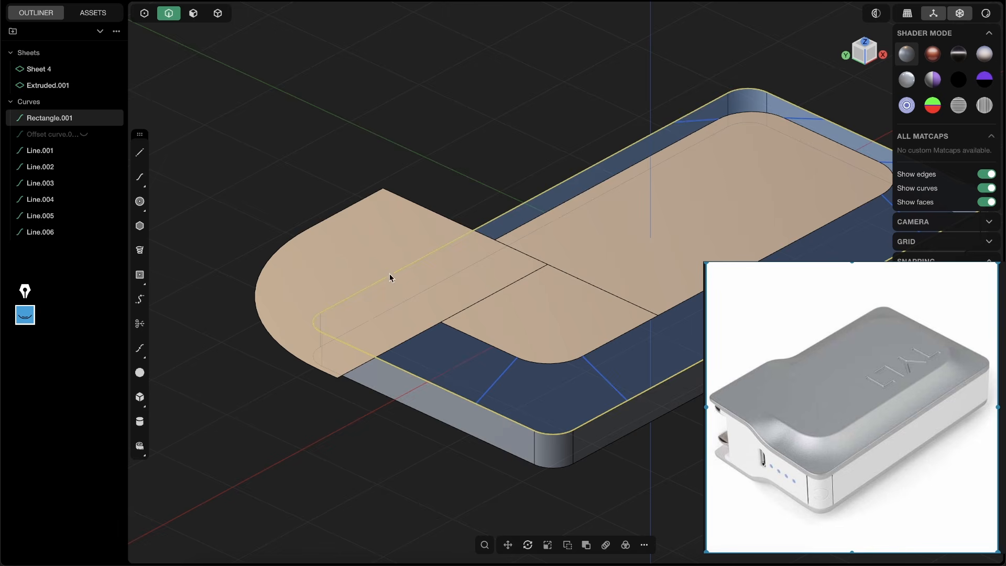
middle_drag(389, 274, 417, 314)
click(870, 46)
scroll(469, 194, down, 3)
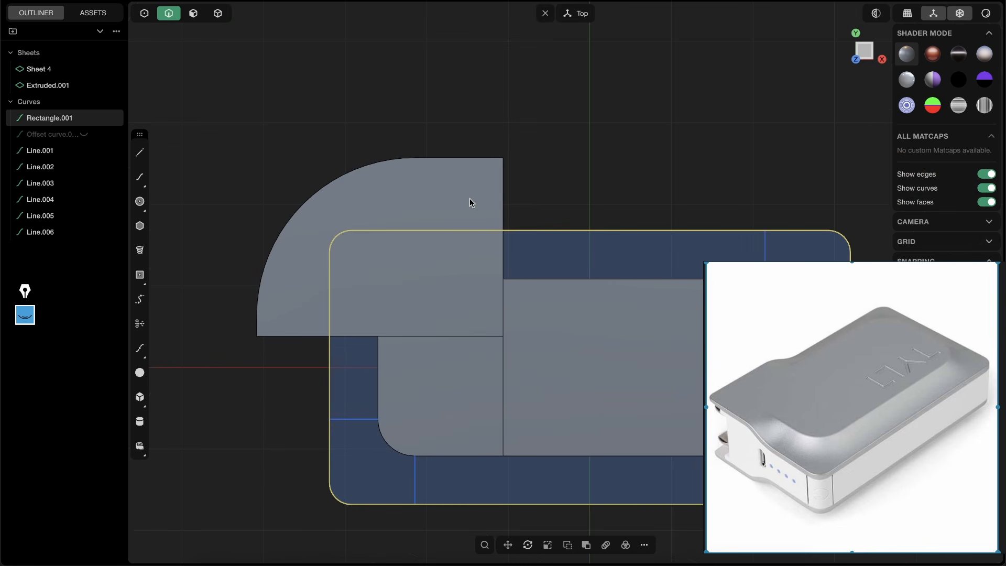
key(c)
click(475, 197)
key(Return)
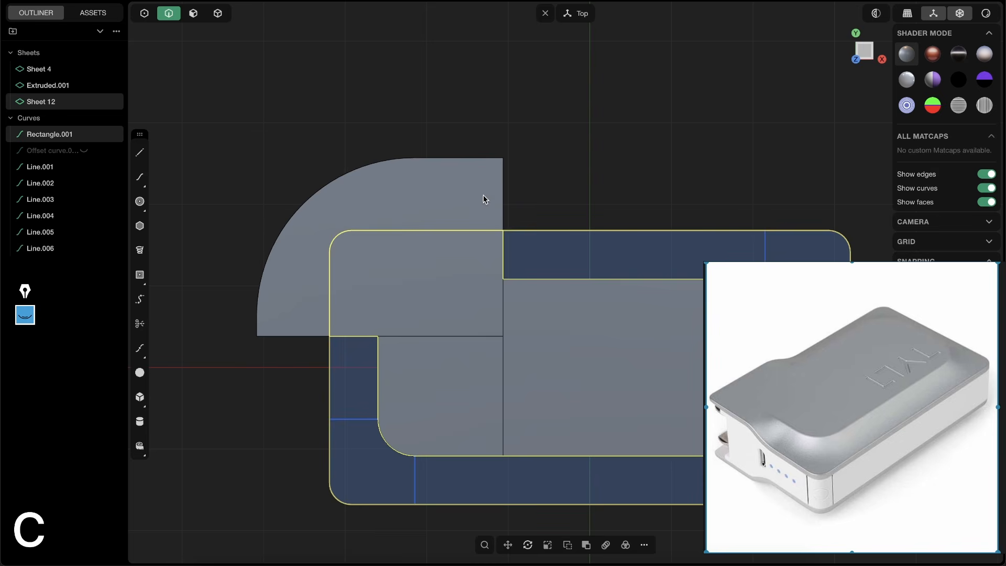
Delete the excess sheet outside the rectangle outline and hide the rectangle curve again.
middle_drag(386, 243, 483, 126)
click(483, 125)
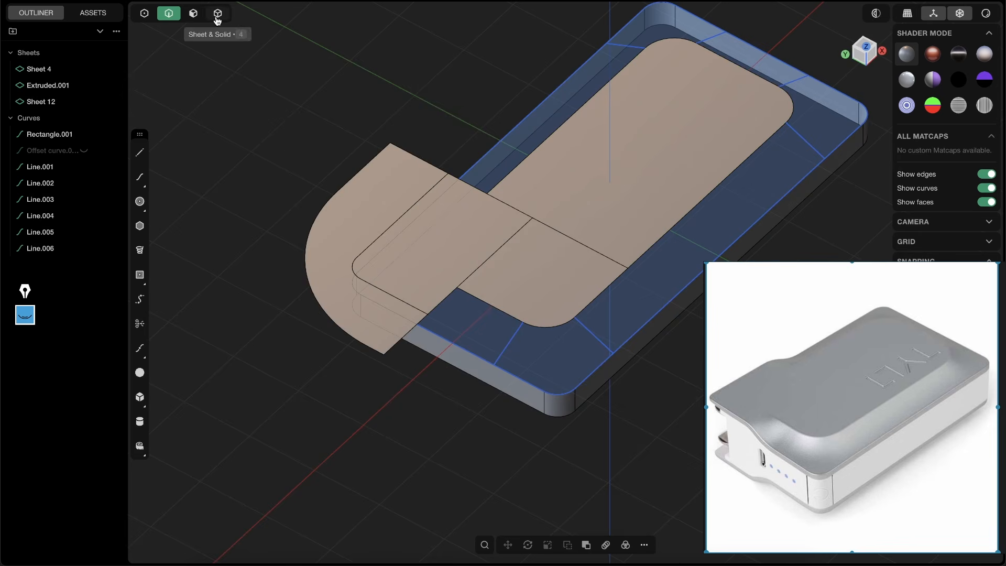
key(Tab)
click(401, 184)
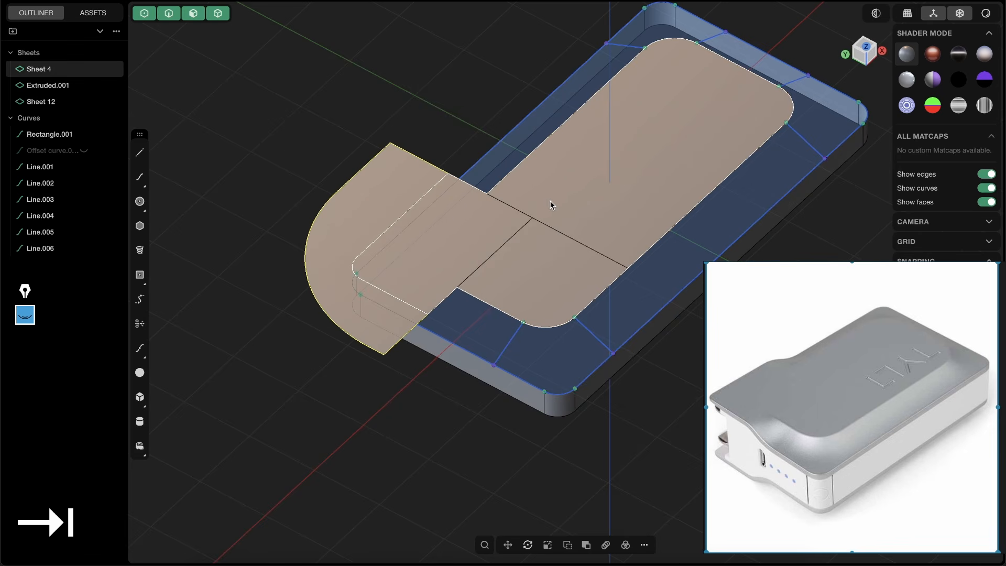
key(x)
middle_drag(553, 193, 538, 212)
key(2)
click(486, 320)
key(h)
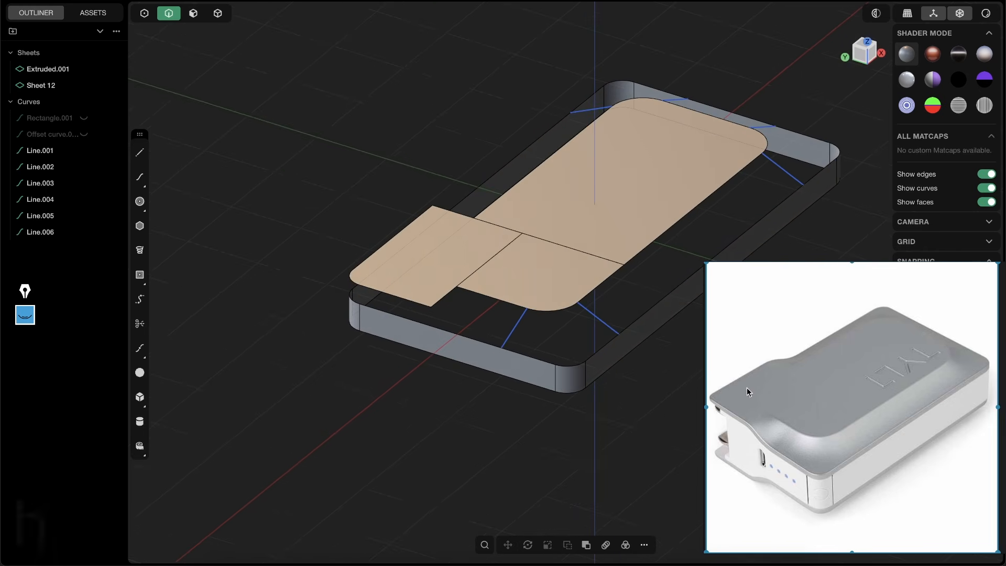
Remove the interior split edges of the top sheet with Delete Redundant Topology and bring the reference image back into view.
middle_drag(432, 270, 535, 348)
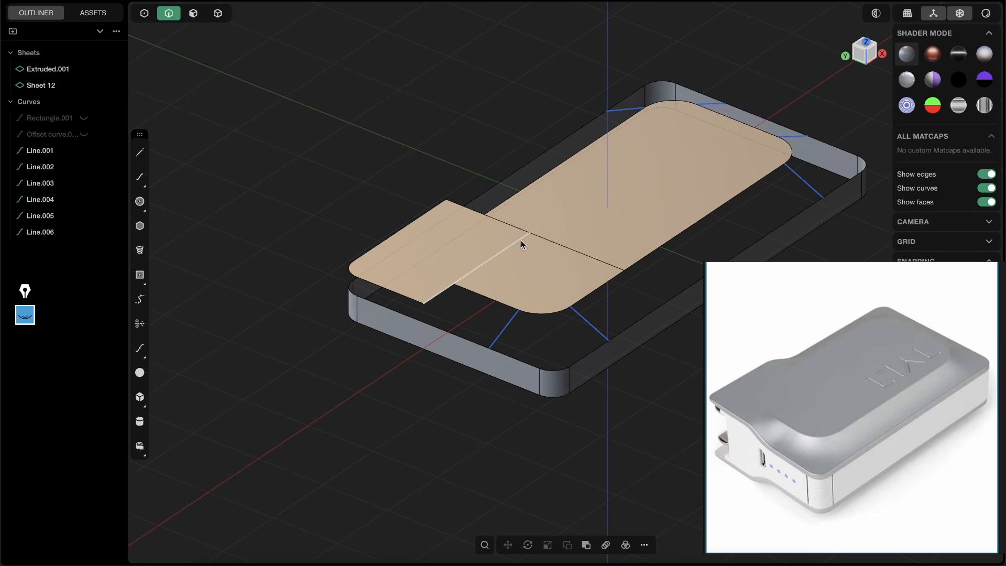
middle_drag(521, 240, 526, 258)
click(221, 18)
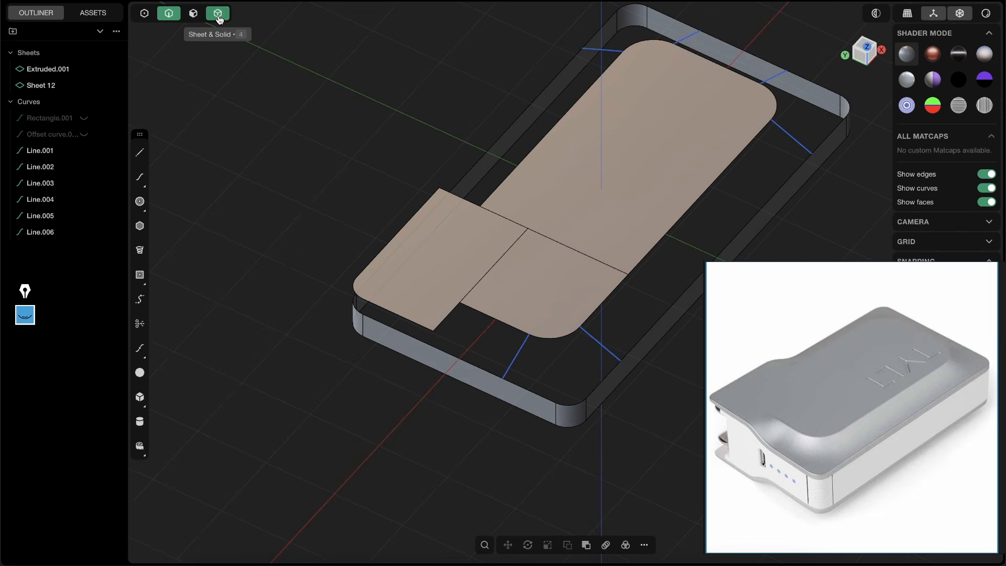
click(572, 227)
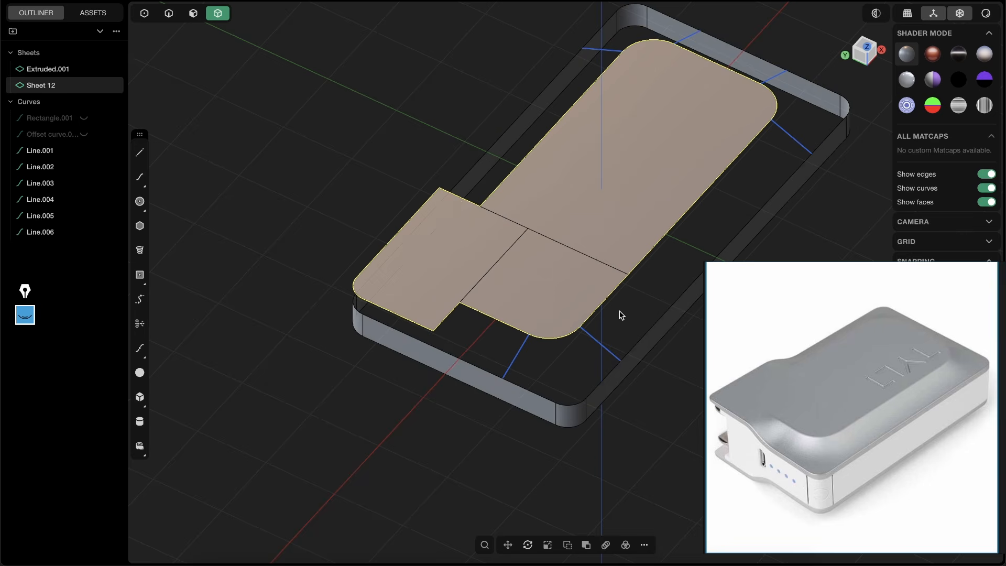
text(f)
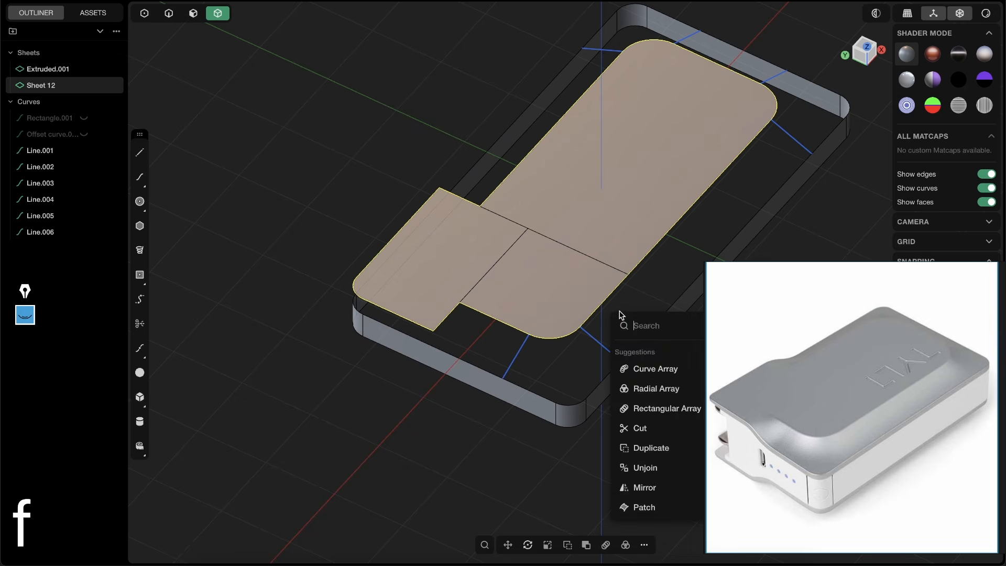
text(del)
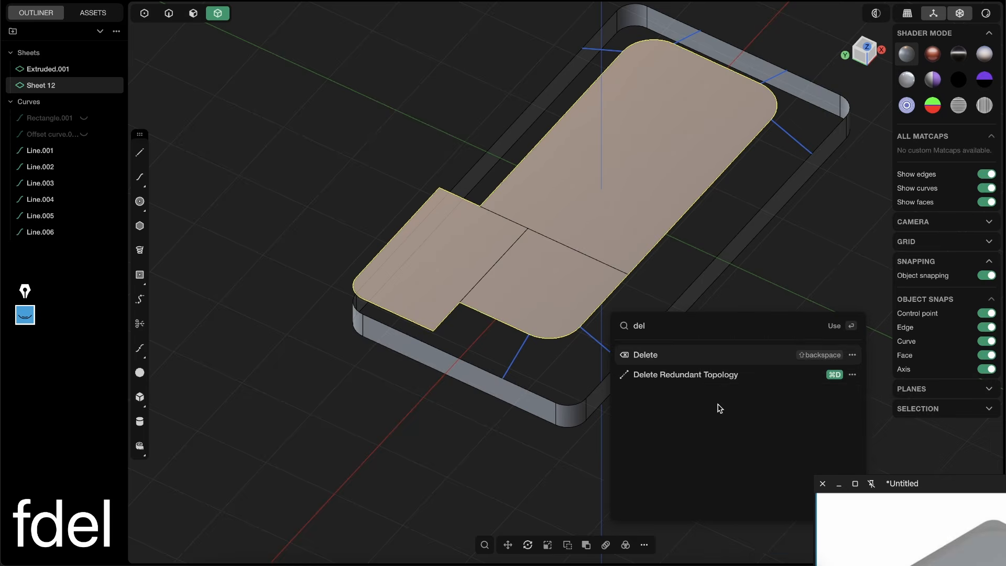
click(693, 380)
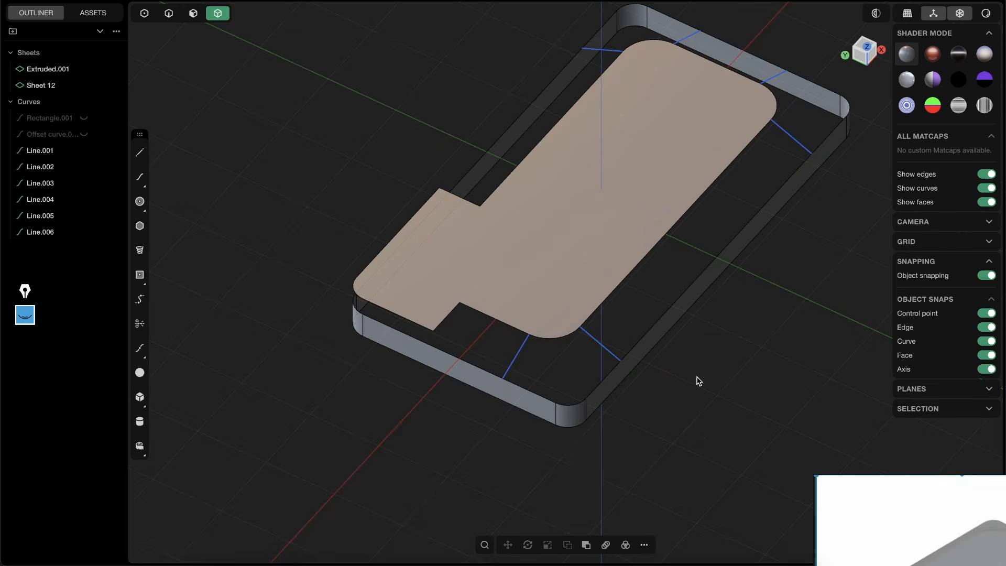
drag(882, 497, 761, 286)
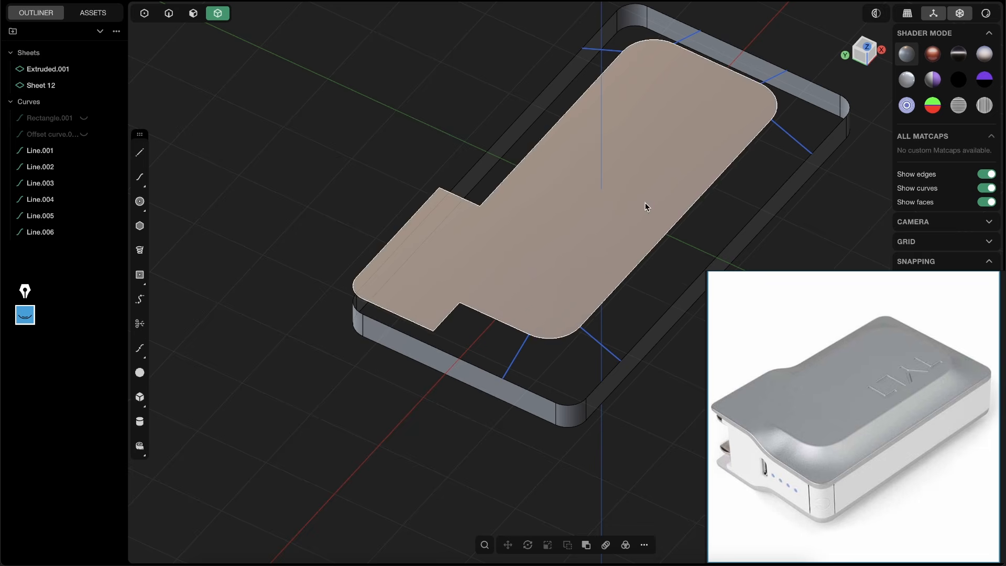
Draw a guide line from the top sheet's long edge beside the extended corner to the side wall's upper edge.
mouse_move(503, 263)
shift+middle_down()
mouse_move(489, 280)
mouse_move(451, 276)
mouse_move(471, 299)
mouse_move(424, 294)
mouse_move(435, 320)
mouse_move(485, 280)
mouse_move(477, 272)
mouse_move(417, 289)
mouse_move(401, 325)
mouse_move(445, 337)
mouse_move(502, 274)
mouse_move(470, 259)
mouse_move(482, 265)
mouse_move(434, 283)
mouse_move(426, 197)
mouse_move(449, 227)
mouse_move(422, 198)
mouse_move(453, 208)
shift+middle_up()
scroll(480, 301, up, 4)
key(shift+a)
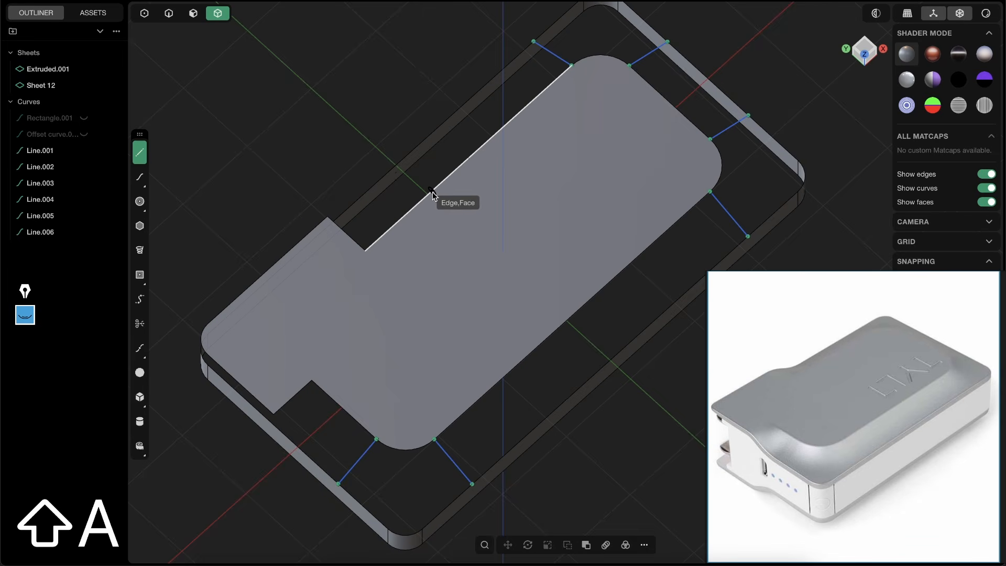
click(429, 194)
mouse_move(395, 170)
middle_down()
mouse_move(411, 148)
mouse_move(400, 170)
middle_up()
click(395, 169)
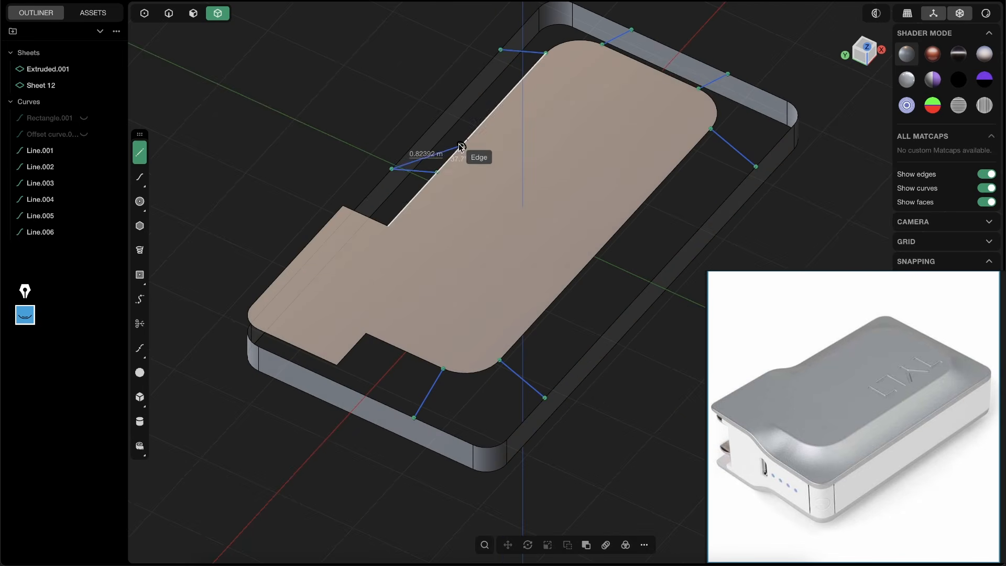
right_click(461, 148)
click(384, 111)
middle_drag(445, 211, 275, 343)
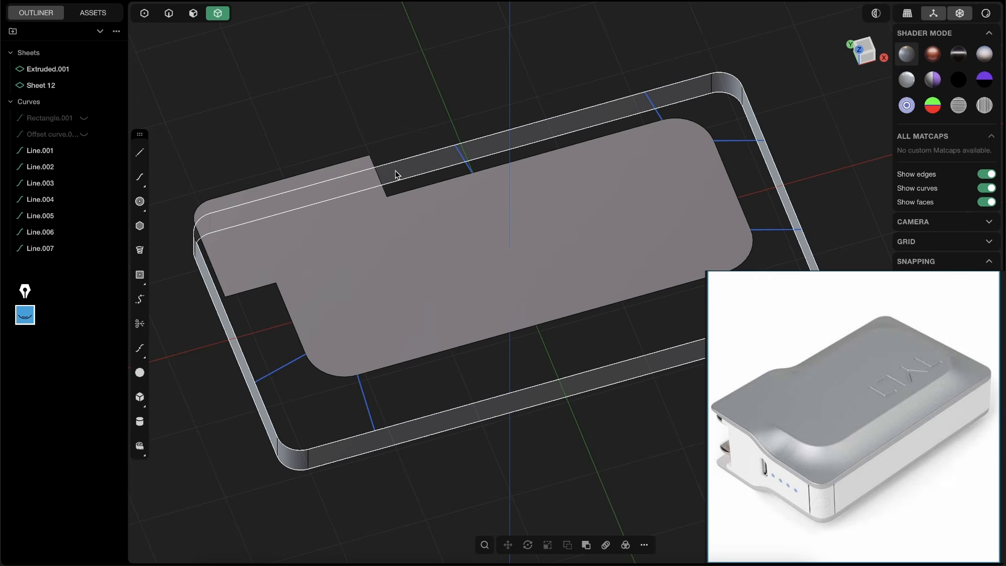
click(778, 443)
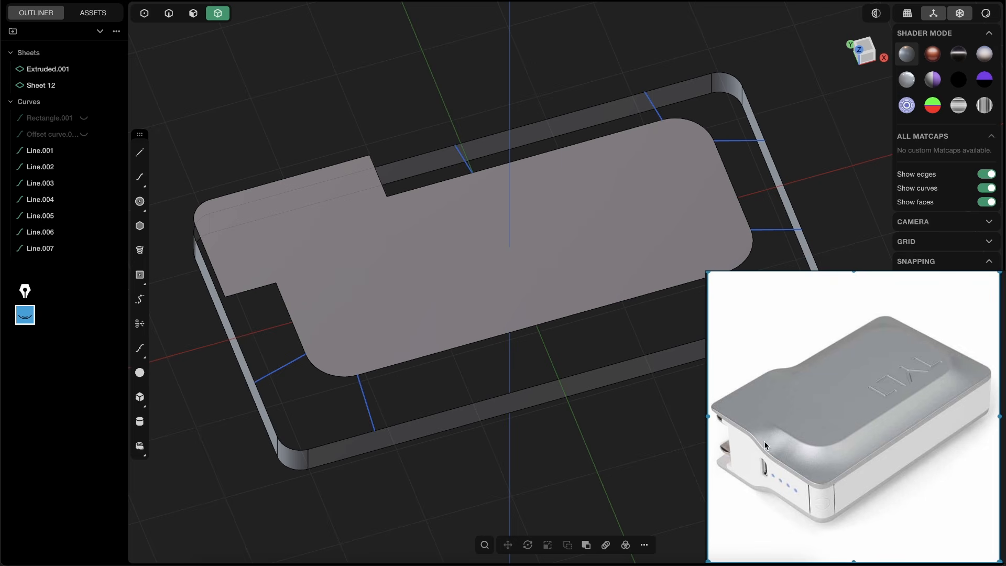
middle_drag(503, 320, 474, 227)
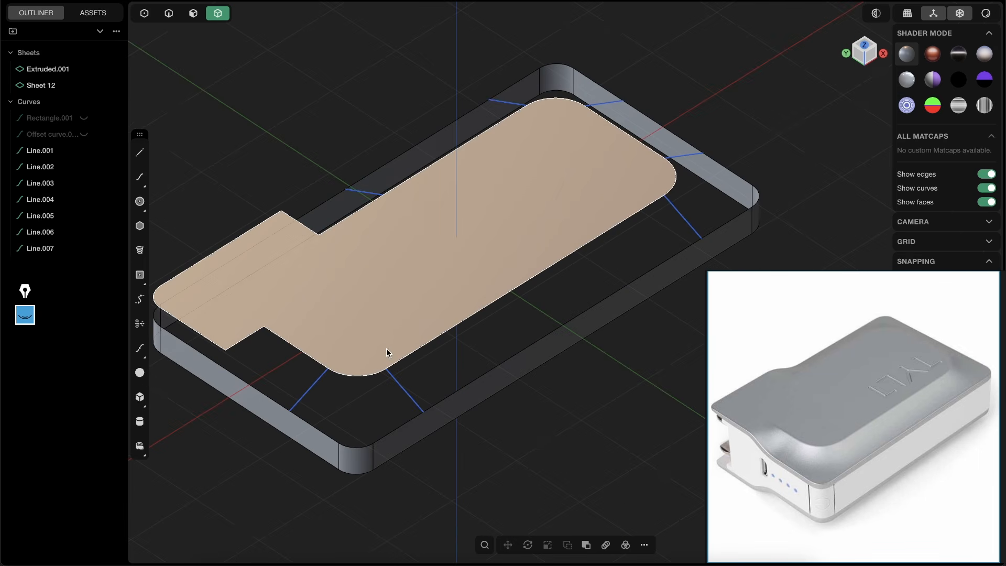
Select all seven guide lines between the top sheet and the side walls and add a middle control point to each.
middle_drag(387, 352, 370, 410)
key(2)
click(330, 398)
key(2)
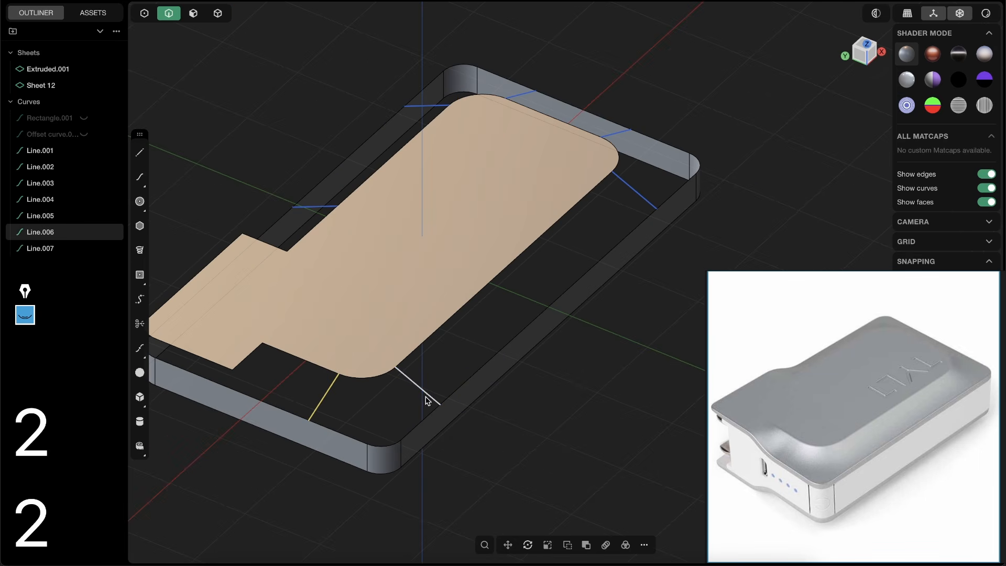
shift+click(427, 401)
shift+click(636, 190)
shift+click(621, 133)
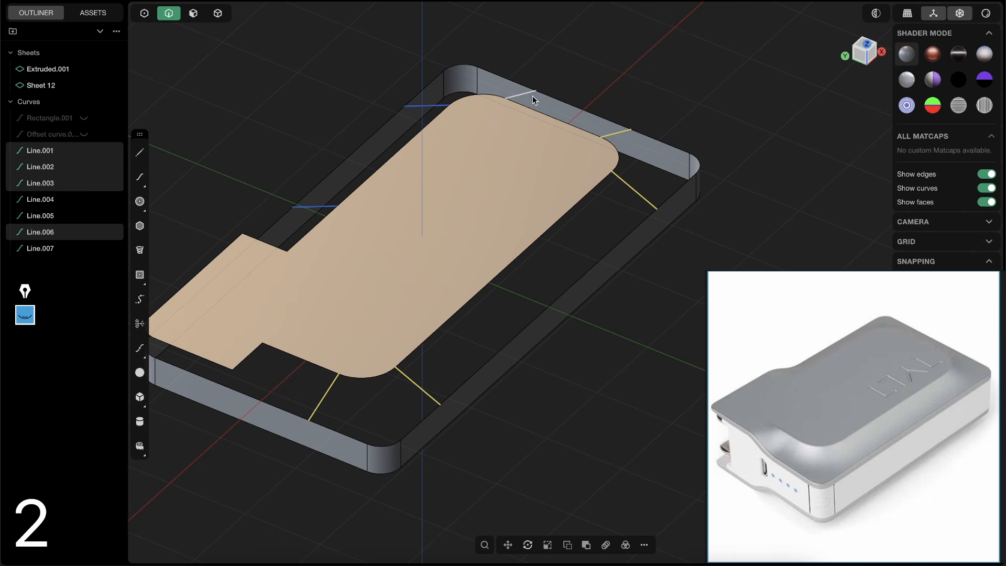
shift+click(531, 95)
shift+click(427, 106)
shift+click(315, 207)
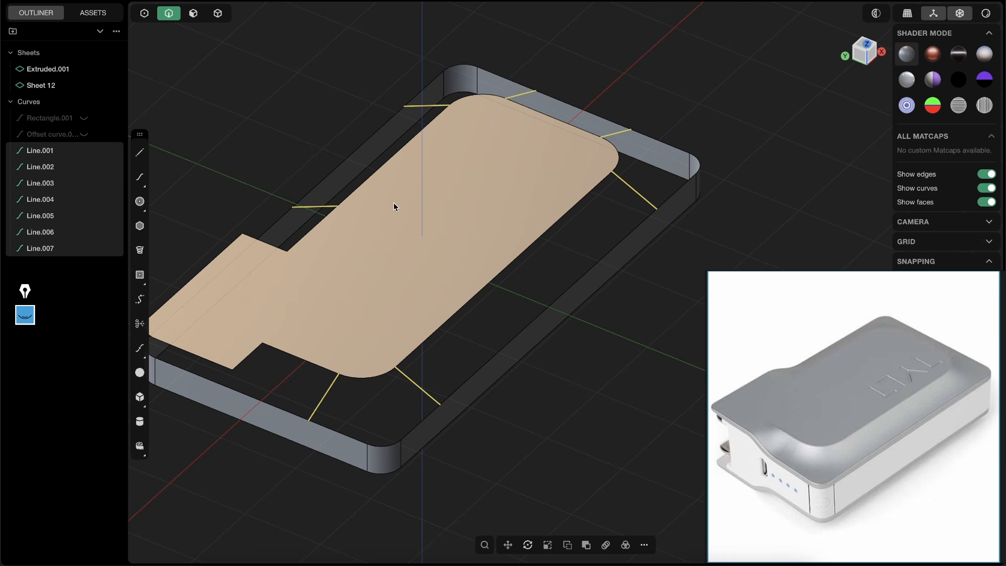
key(shift+s)
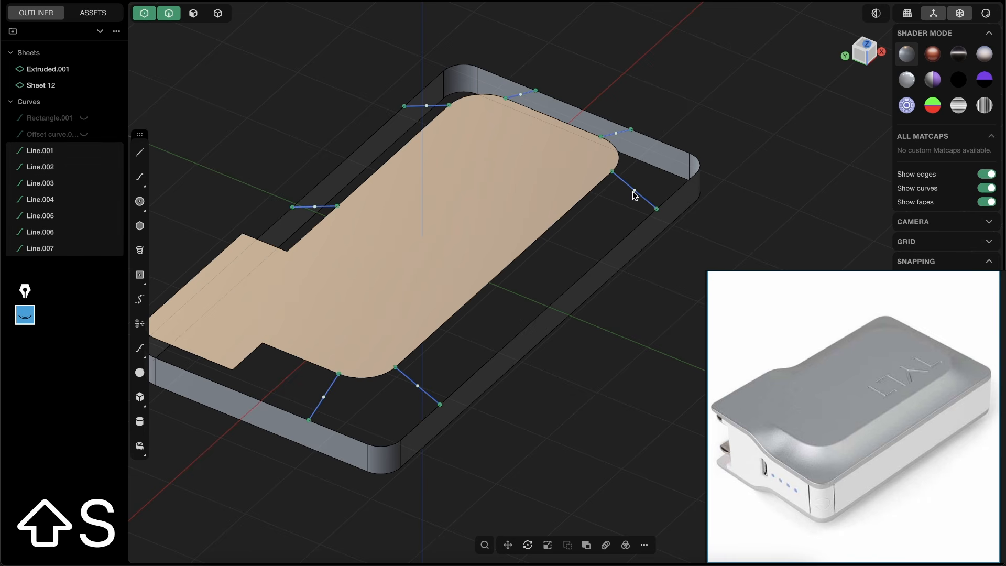
In the left view, lower the middle control points of the two guide lines on the uninterrupted long side by 0.13408 m onto the wall's upper edge.
middle_drag(628, 209, 512, 253)
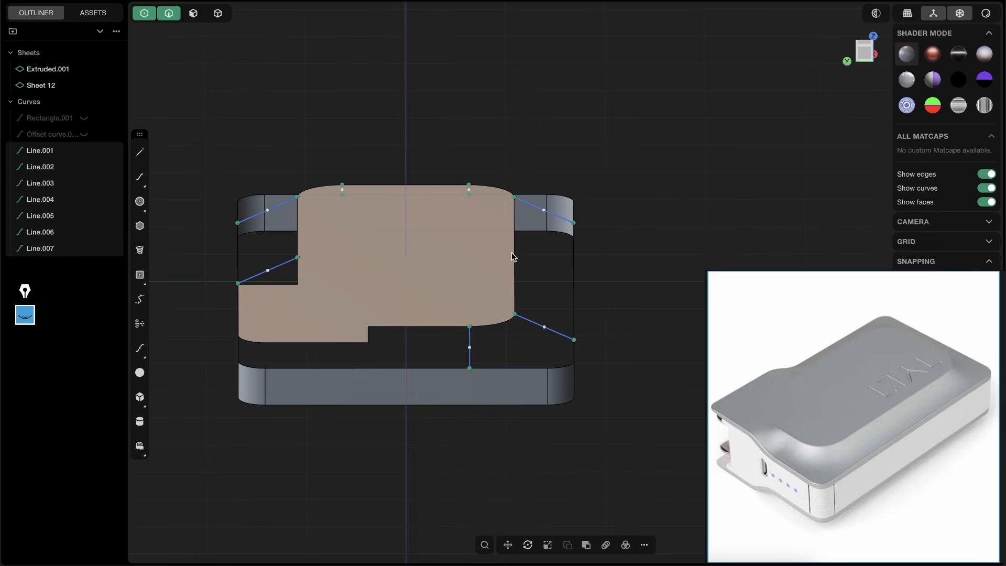
drag(525, 161, 578, 380)
click(617, 223)
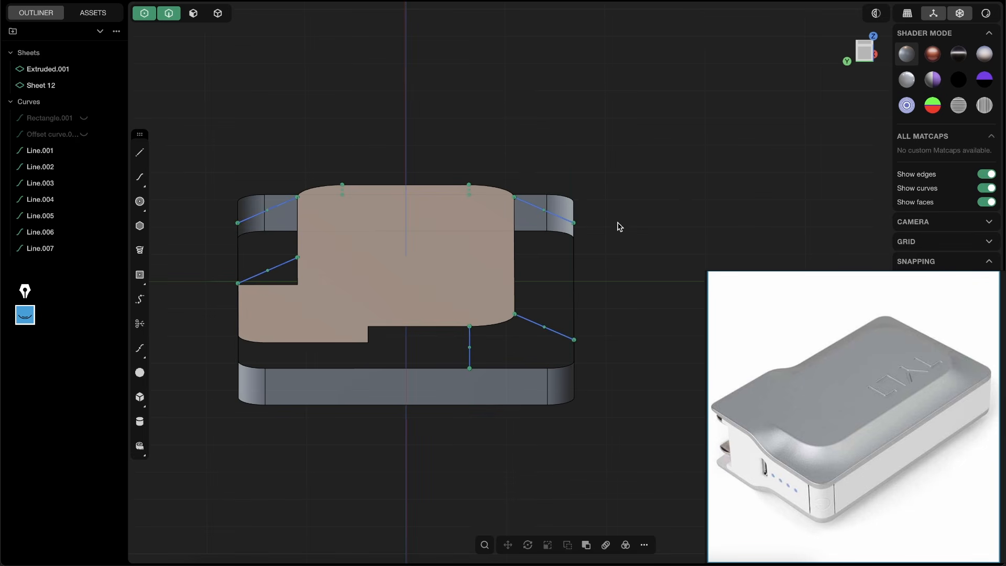
drag(537, 158, 570, 381)
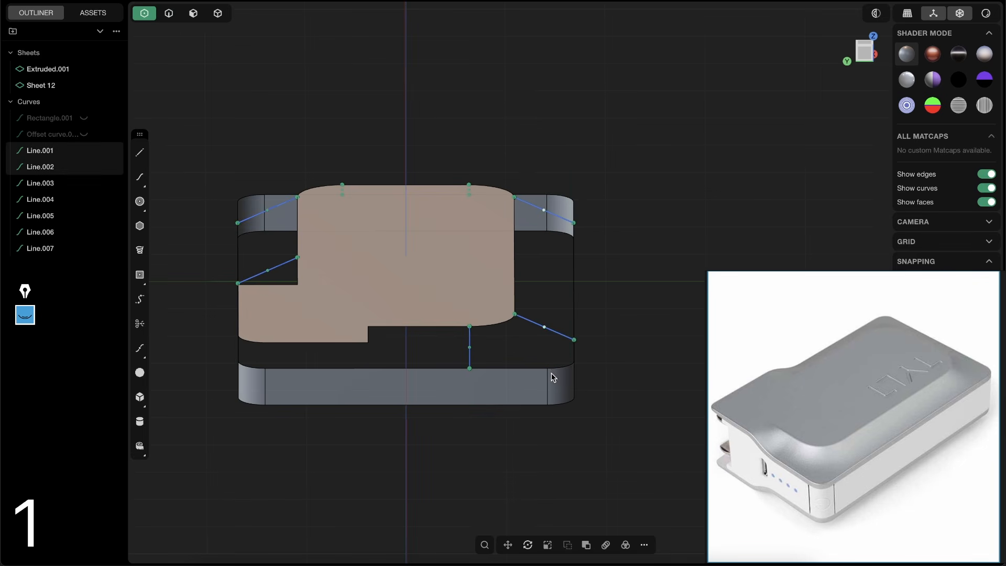
middle_drag(551, 374, 555, 268)
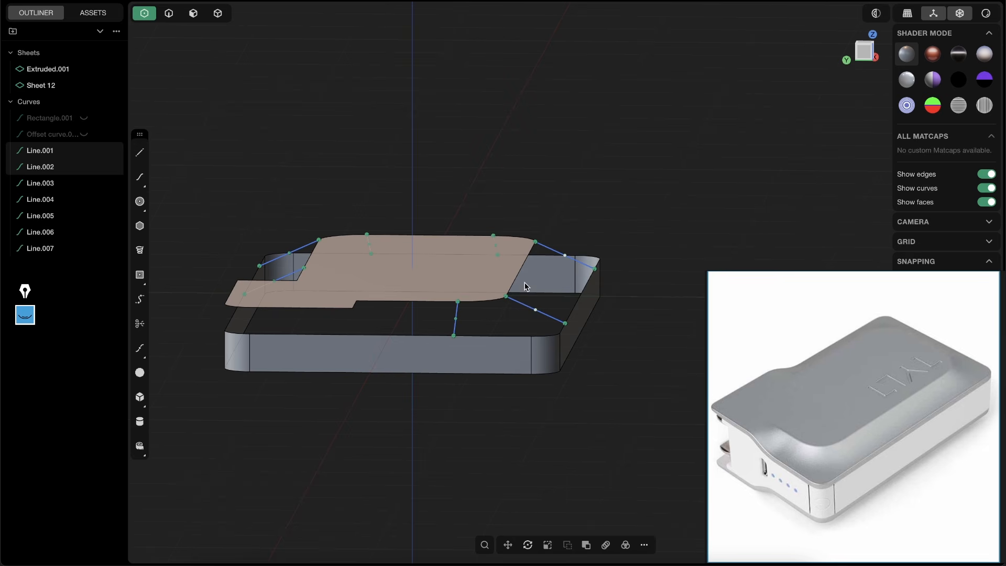
click(863, 52)
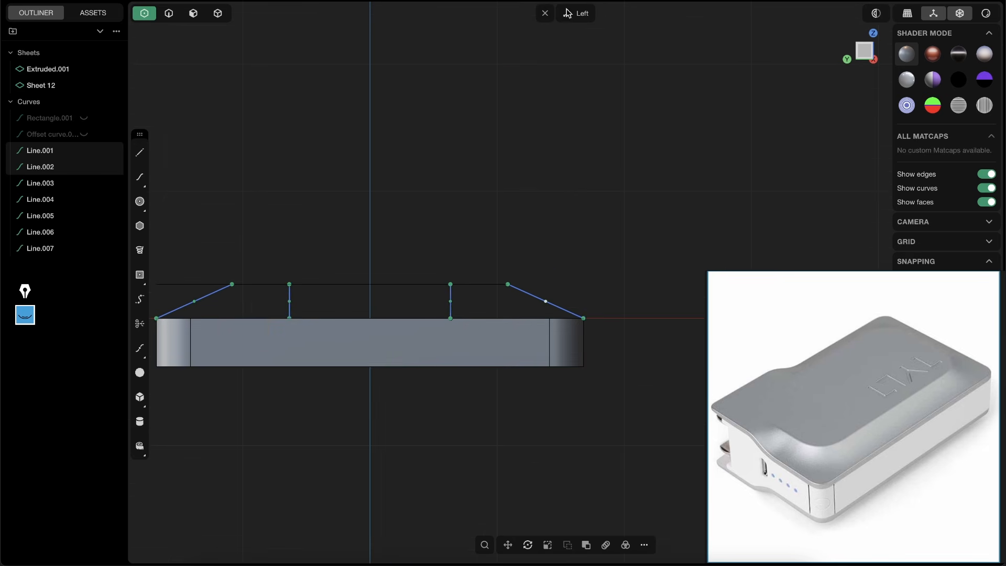
scroll(557, 263, up, 2)
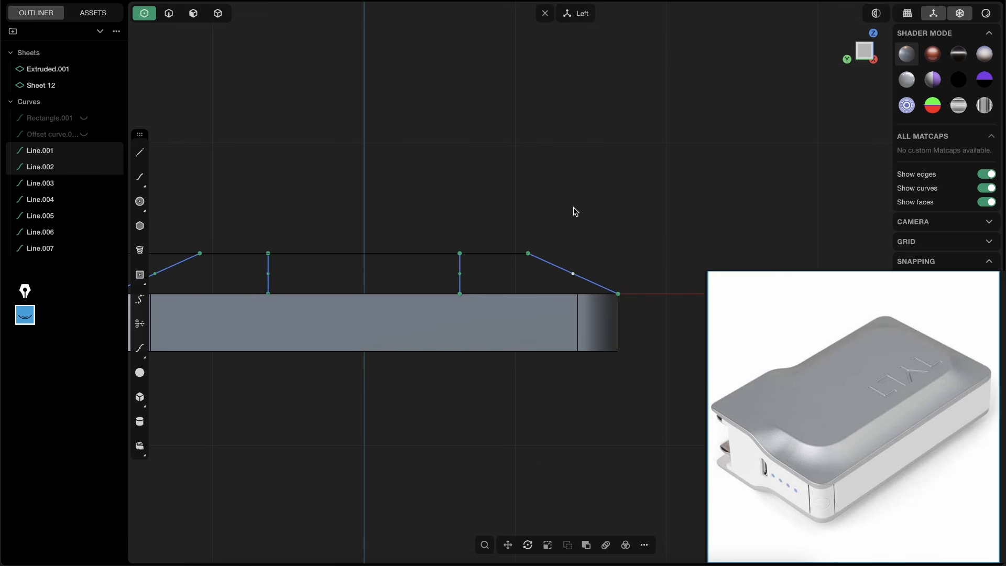
key(g)
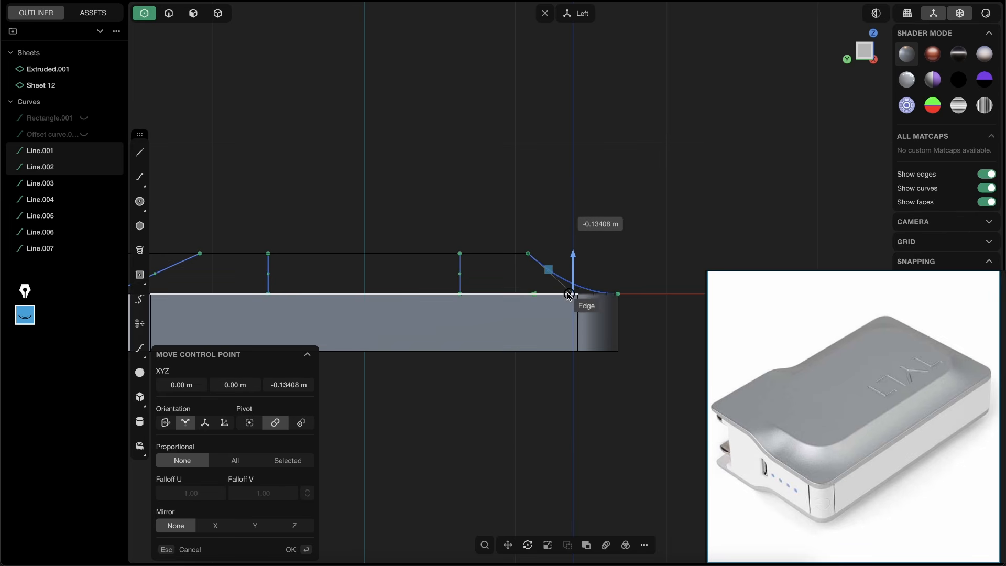
click(530, 291)
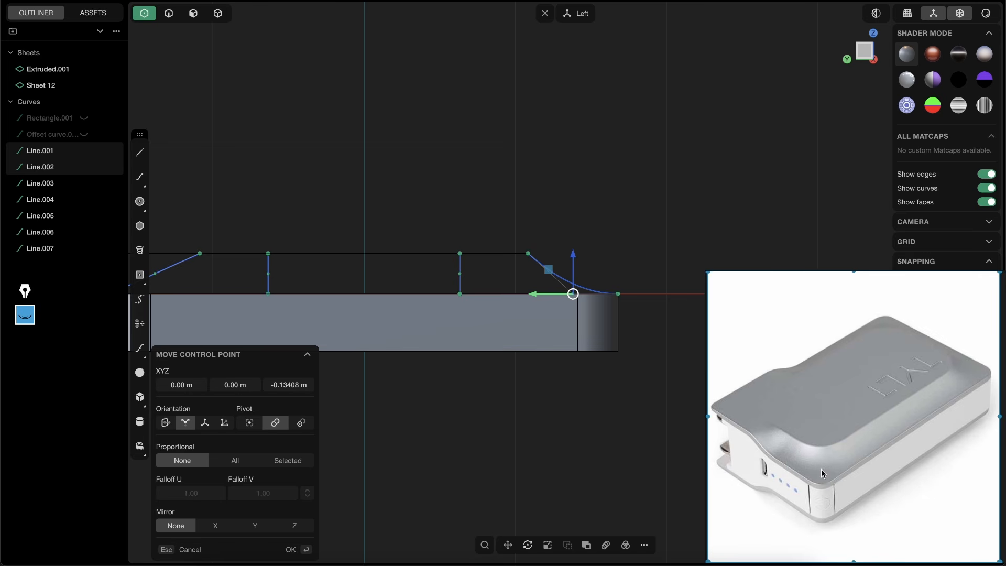
Mark the transition surfaces on the reference image with freehand annotation strokes and clear the annotations.
key(ctrl+shift+p)
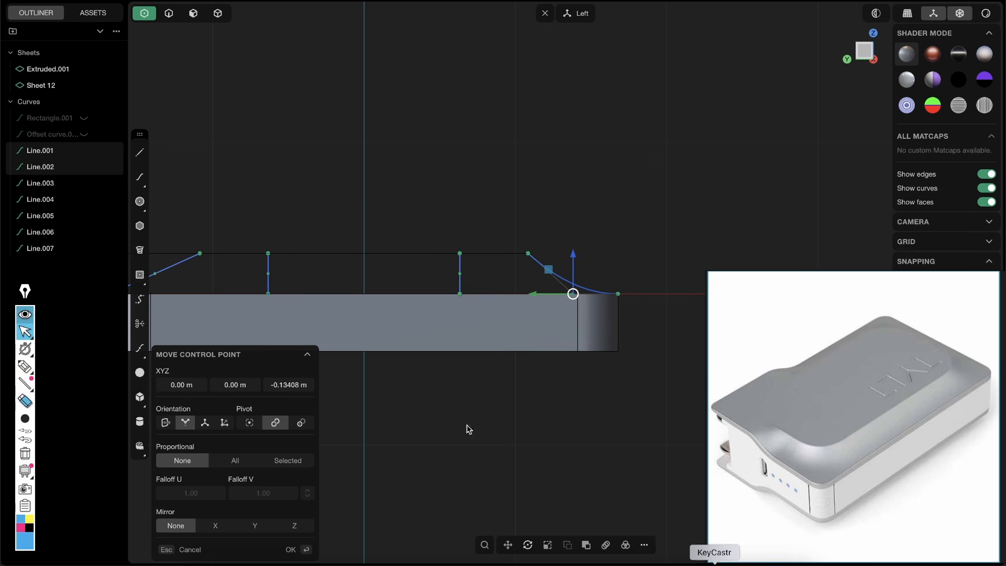
click(27, 368)
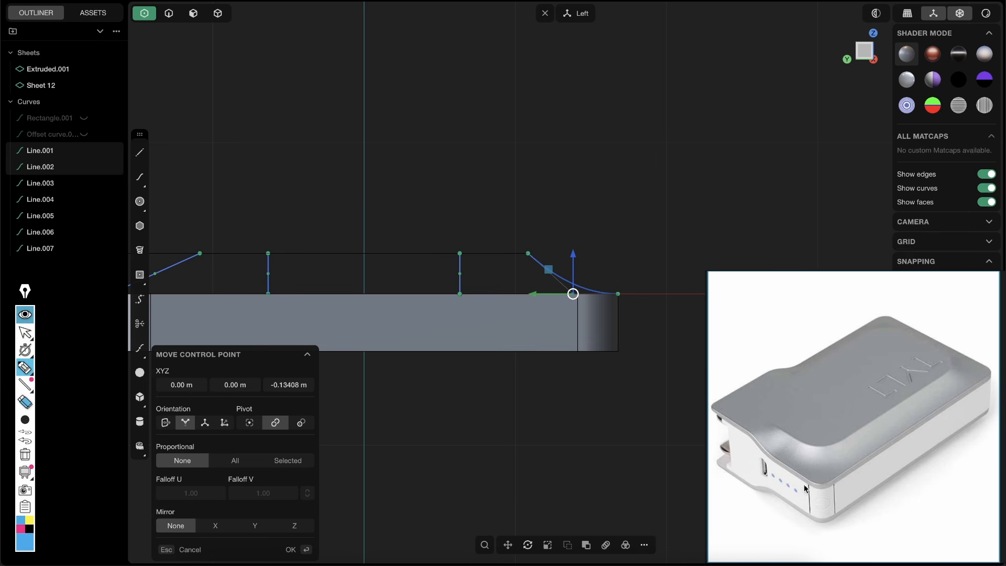
mouse_move(991, 342)
mouse_down()
mouse_move(976, 361)
mouse_move(987, 360)
mouse_up()
drag(890, 440, 904, 432)
drag(844, 437, 851, 466)
mouse_move(965, 397)
mouse_down()
mouse_move(872, 461)
mouse_move(746, 456)
mouse_move(862, 348)
mouse_up()
click(24, 454)
click(25, 333)
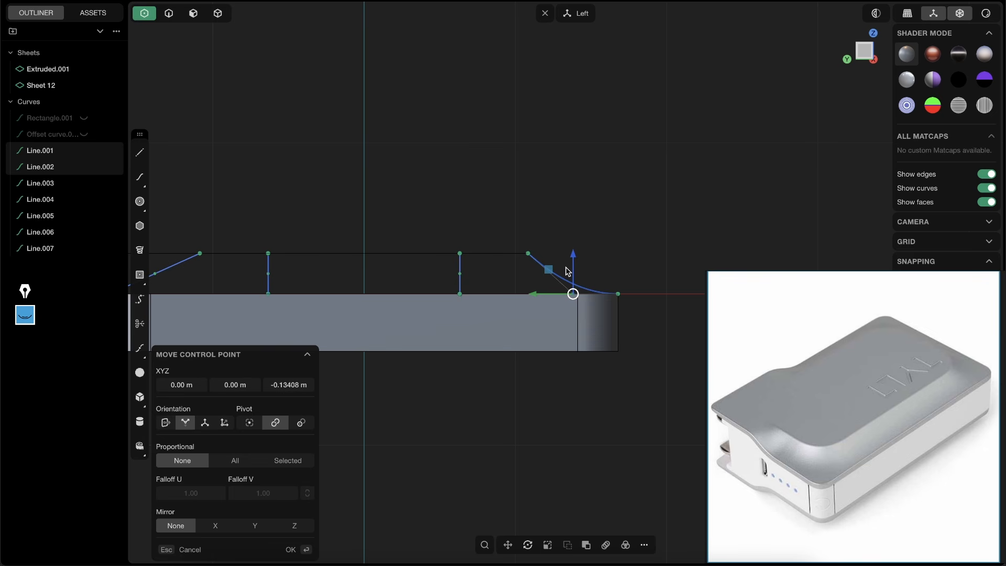
Shift the two lowered middle control points along Y by 0.14579 m and a further 0.01331 m toward the top sheet.
mouse_move(539, 287)
mouse_down()
mouse_move(566, 287)
mouse_move(505, 288)
mouse_move(553, 286)
mouse_up()
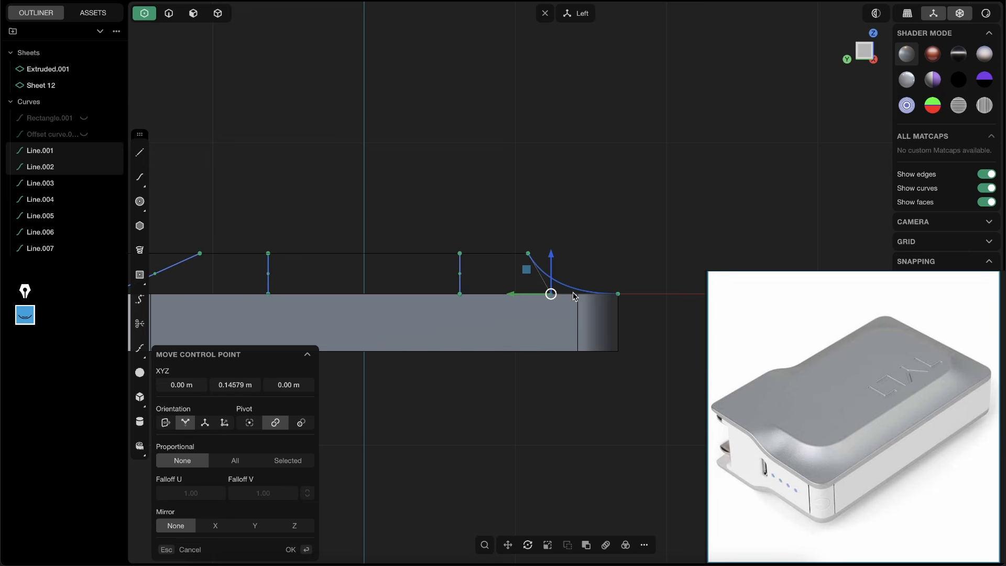
drag(513, 289, 548, 291)
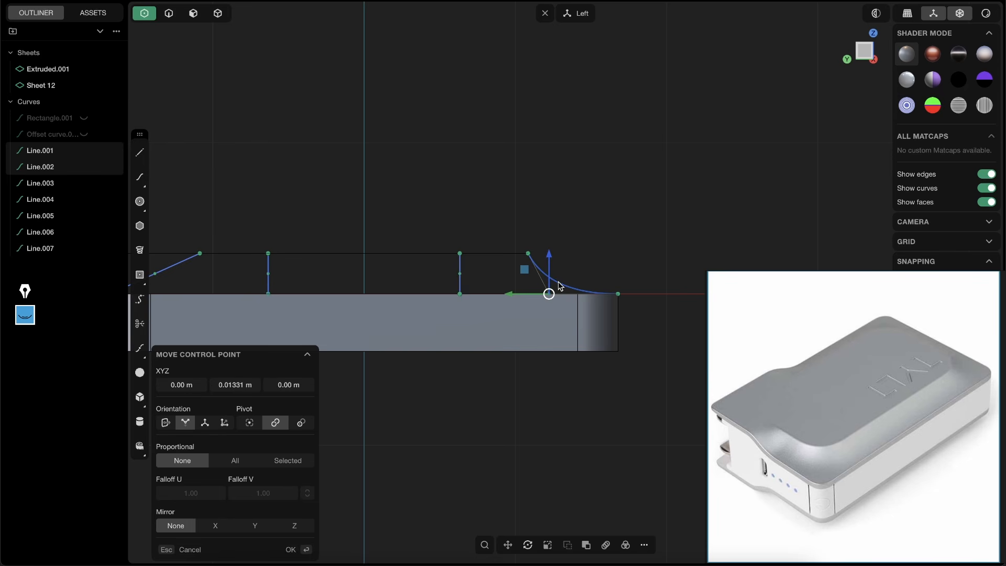
shift+middle_drag(402, 252, 587, 247)
key(Return)
Lower the middle control points of the opposite long side's two guide lines by 0.13408 m and shift them -0.19749 m along Y.
scroll(340, 264, up, 3)
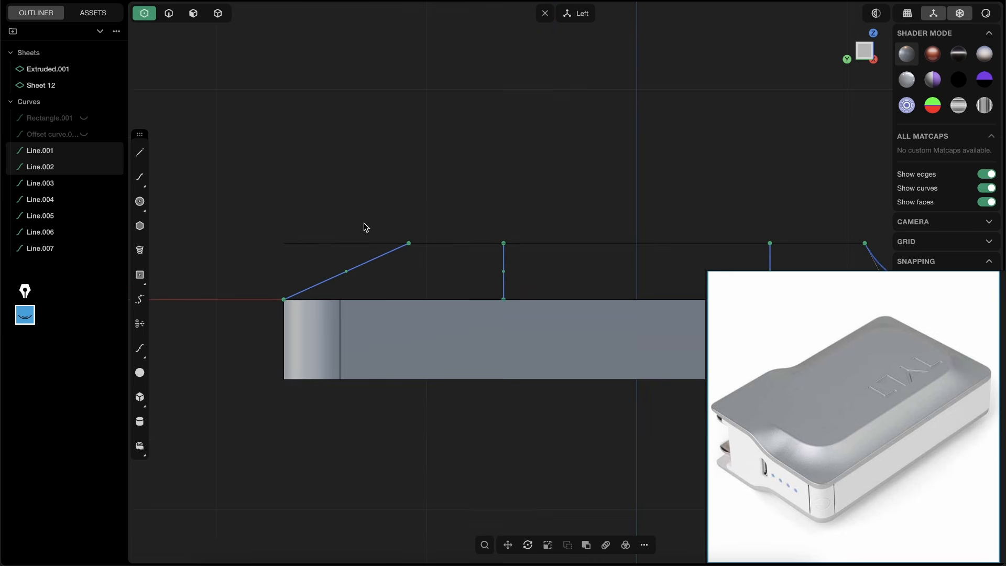
drag(290, 184, 303, 214)
shift+middle_drag(368, 301, 401, 294)
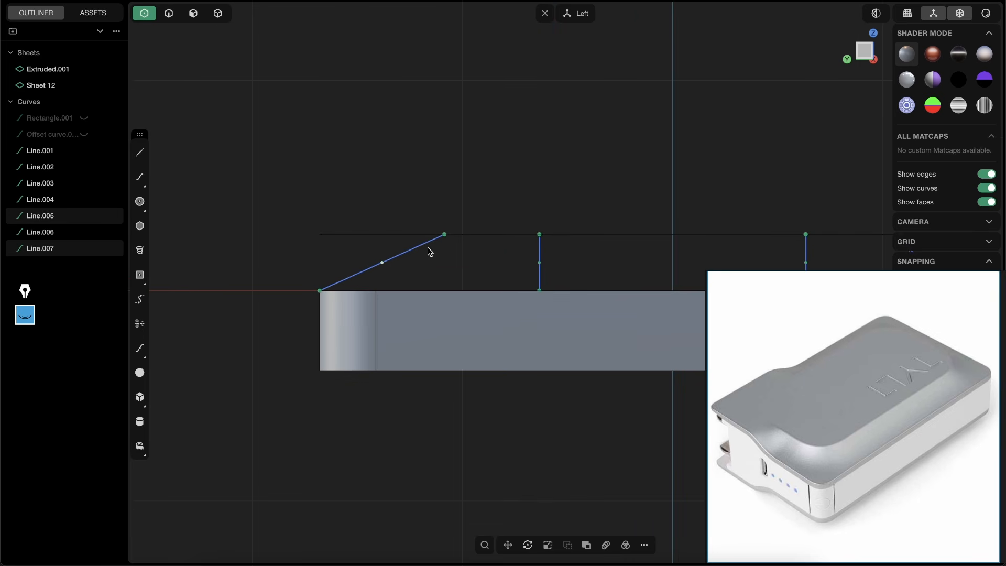
key(g)
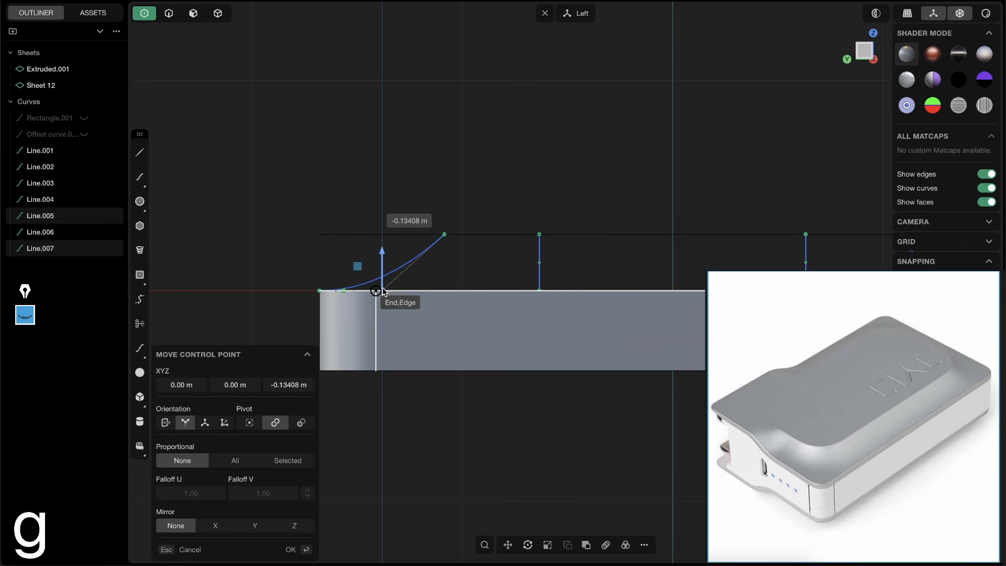
click(379, 289)
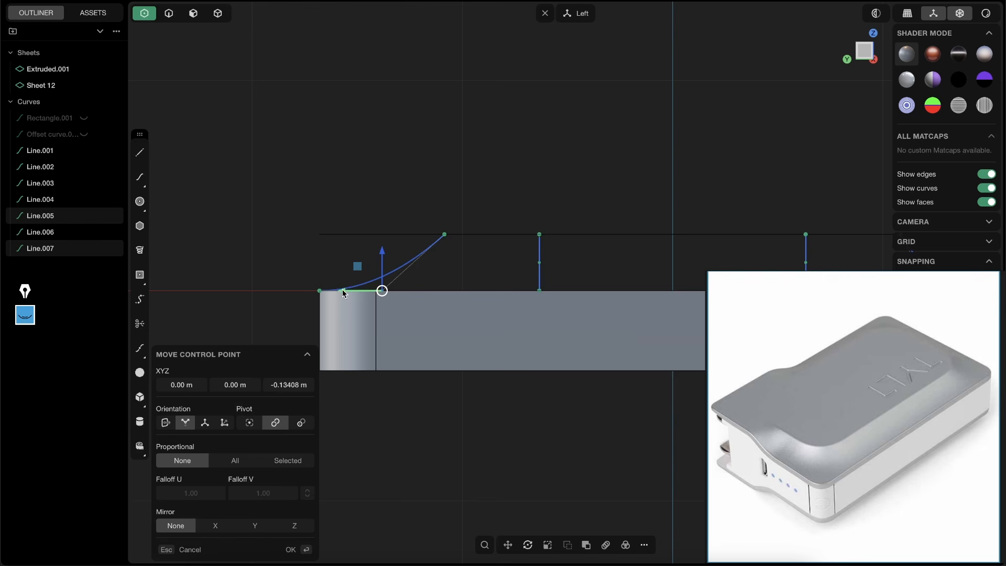
drag(343, 292, 384, 292)
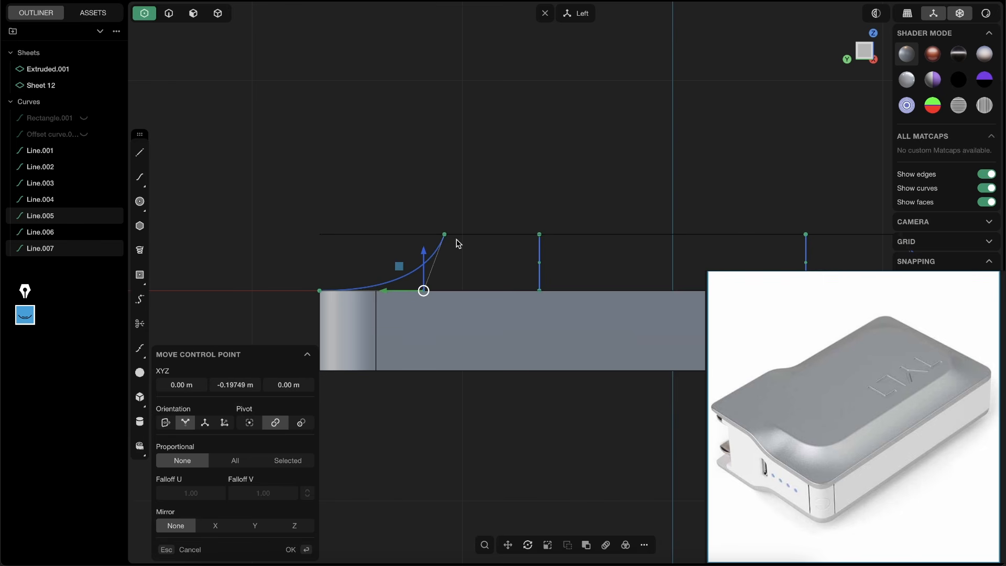
key(Return)
In the front view, lower the single short-end guide line's middle control point to the wall's upper edge and shift it inward.
scroll(599, 280, down, 3)
shift+middle_drag(600, 281, 575, 320)
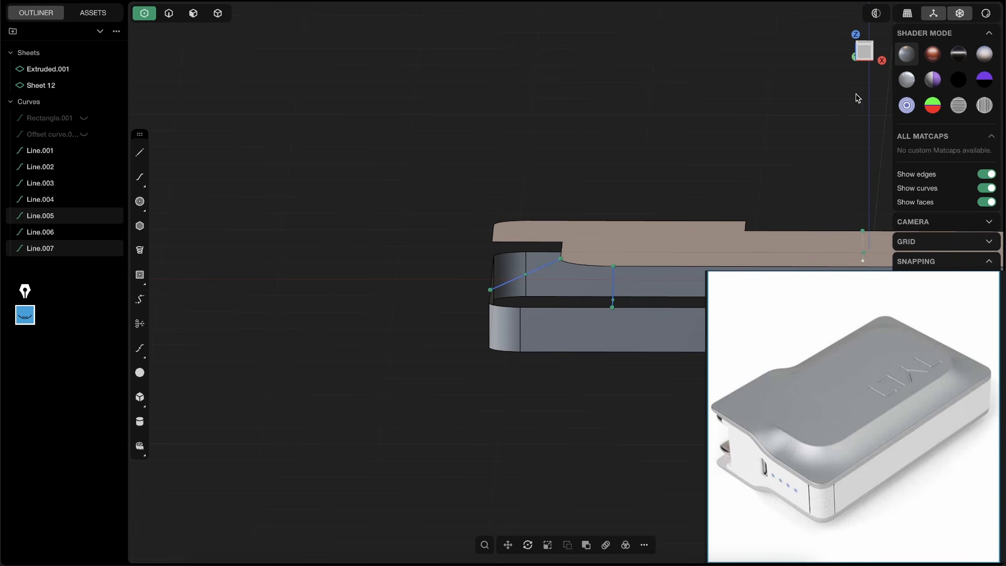
click(863, 50)
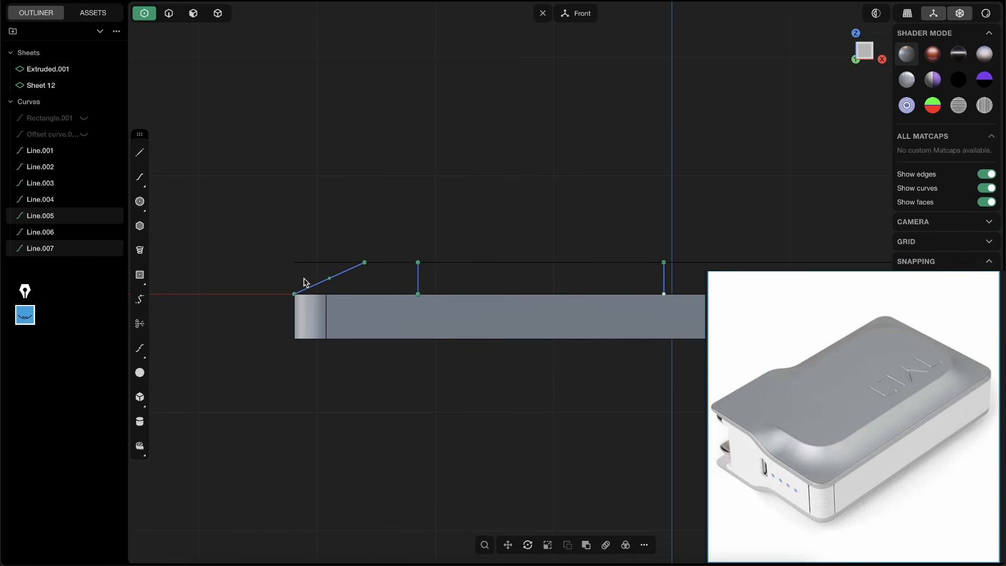
scroll(304, 282, up, 5)
key(g)
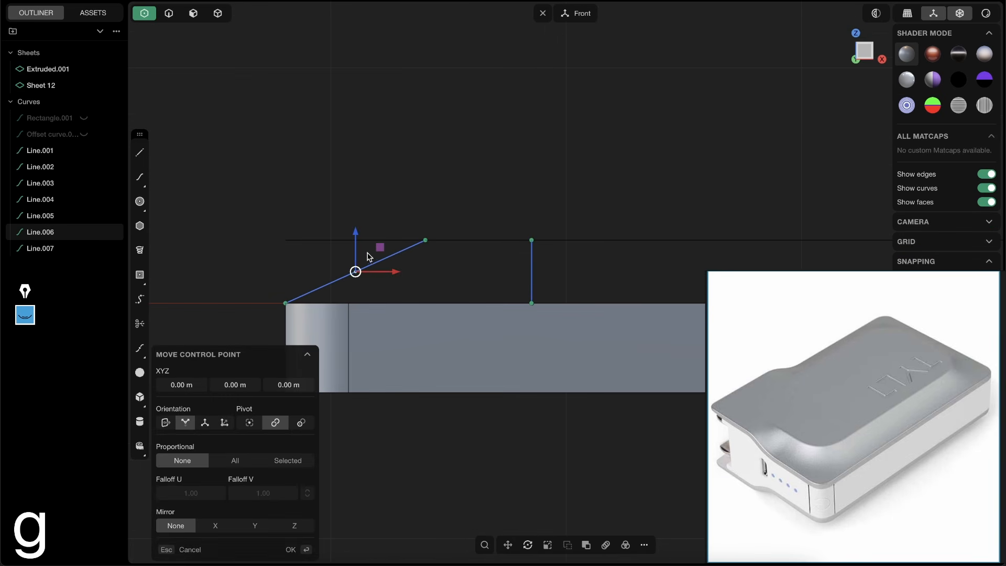
drag(366, 305, 425, 303)
key(Return)
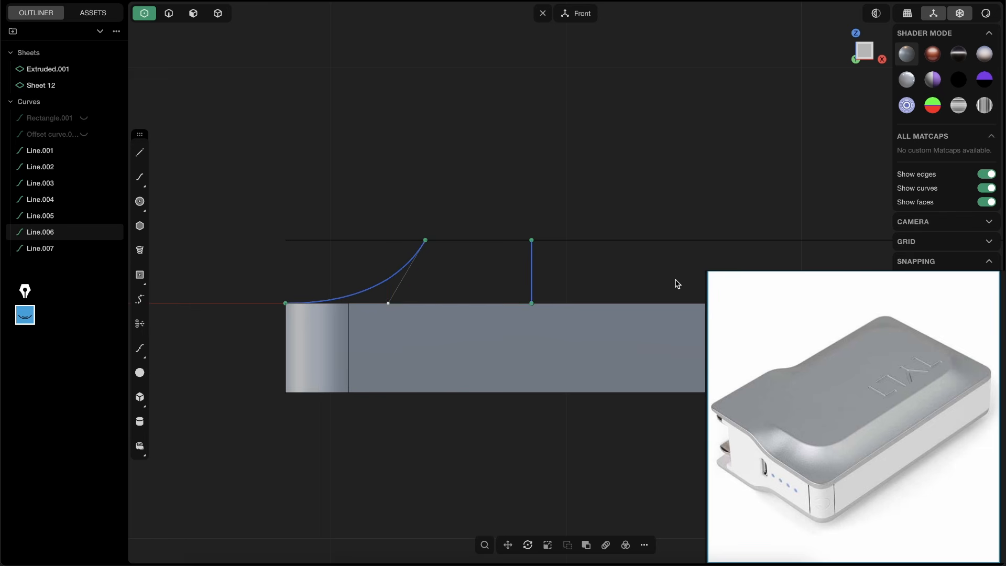
Lower the other short end's two middle control points to the wall's upper edge and shift them -0.17315 m along X.
shift+middle_drag(675, 283, 402, 264)
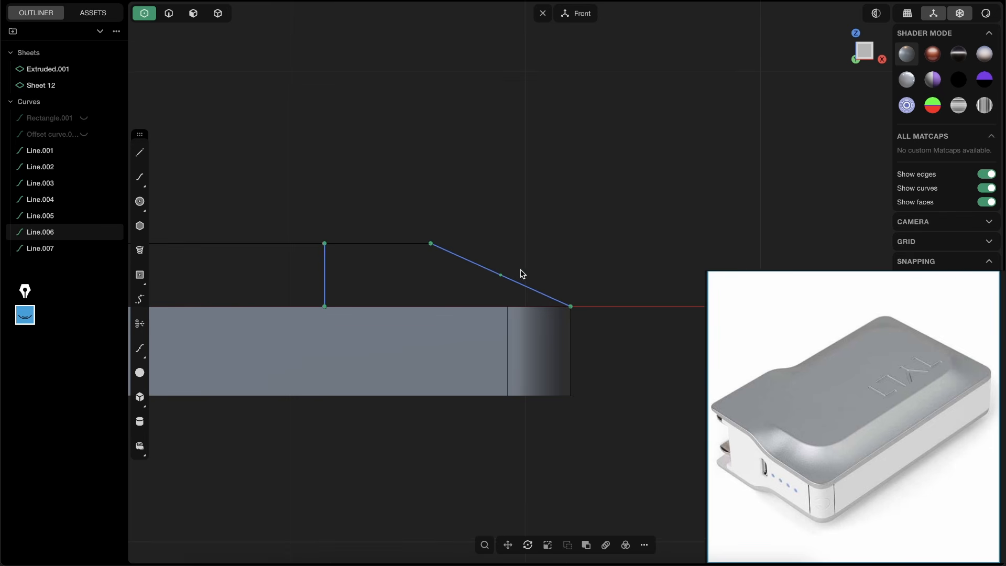
drag(475, 220, 527, 295)
key(g)
drag(501, 245, 493, 313)
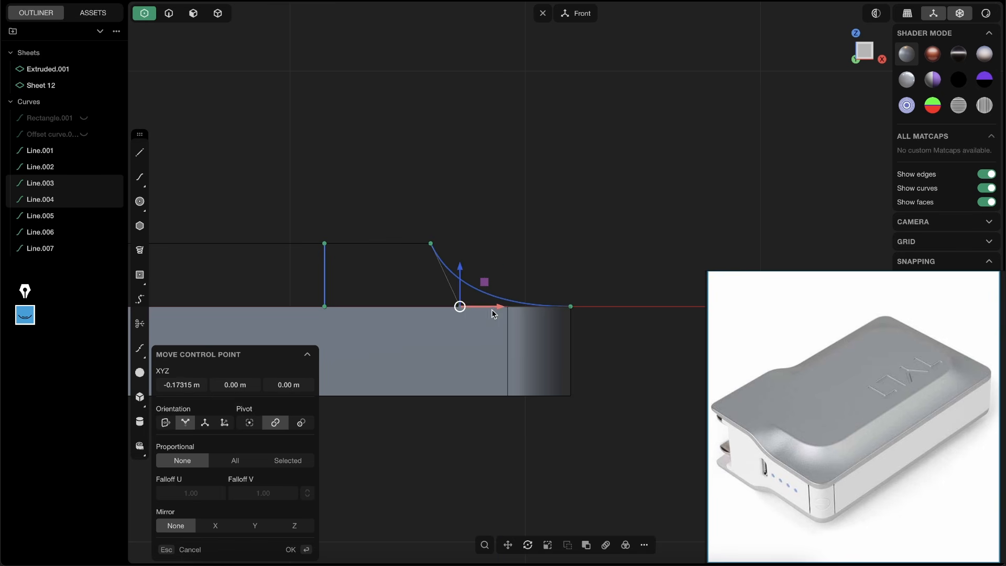
key(Return)
Switch to edge selection and examine the curved guide lines between the top sheet and the side walls.
middle_drag(493, 313, 519, 334)
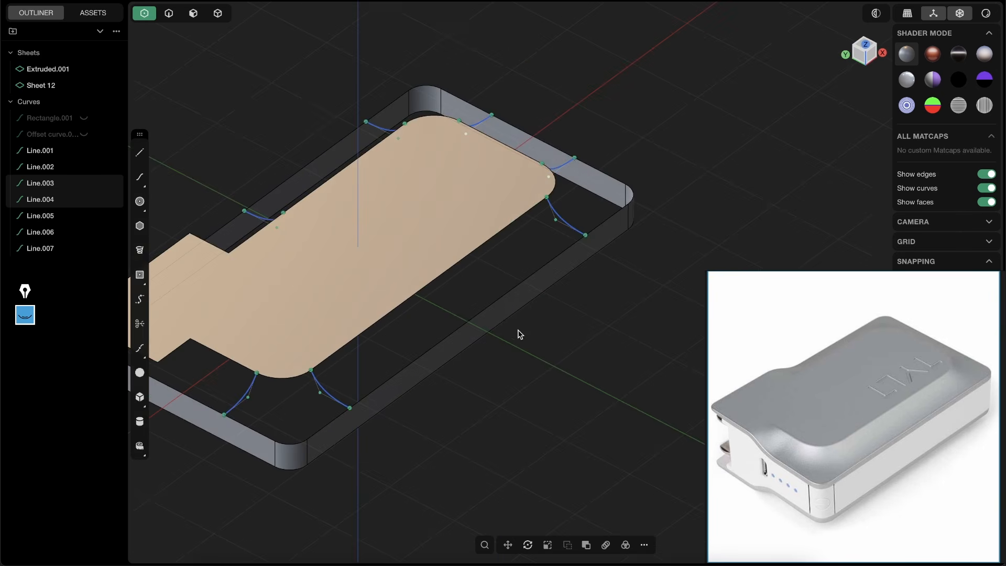
key(2)
middle_drag(461, 302, 441, 291)
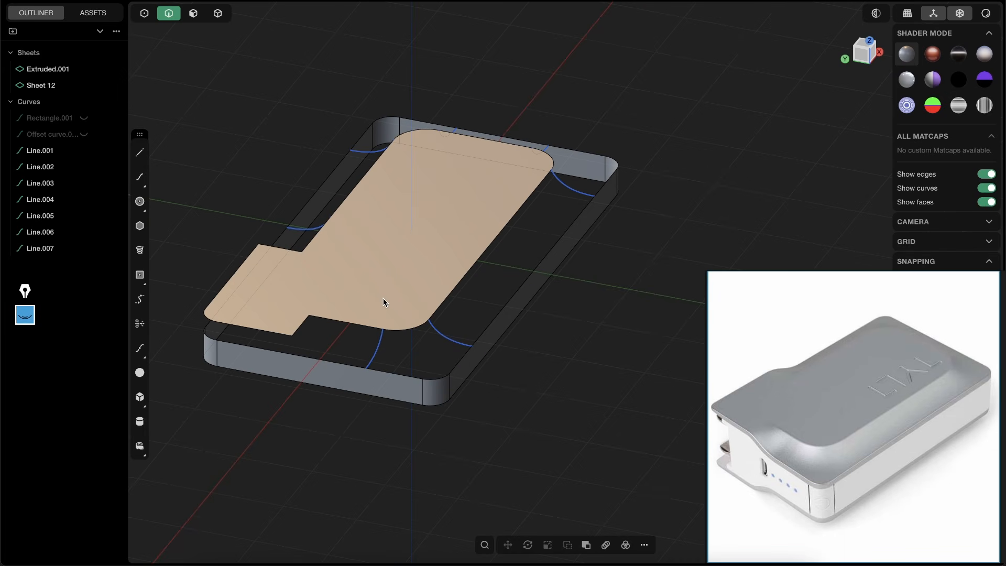
scroll(360, 343, up, 3)
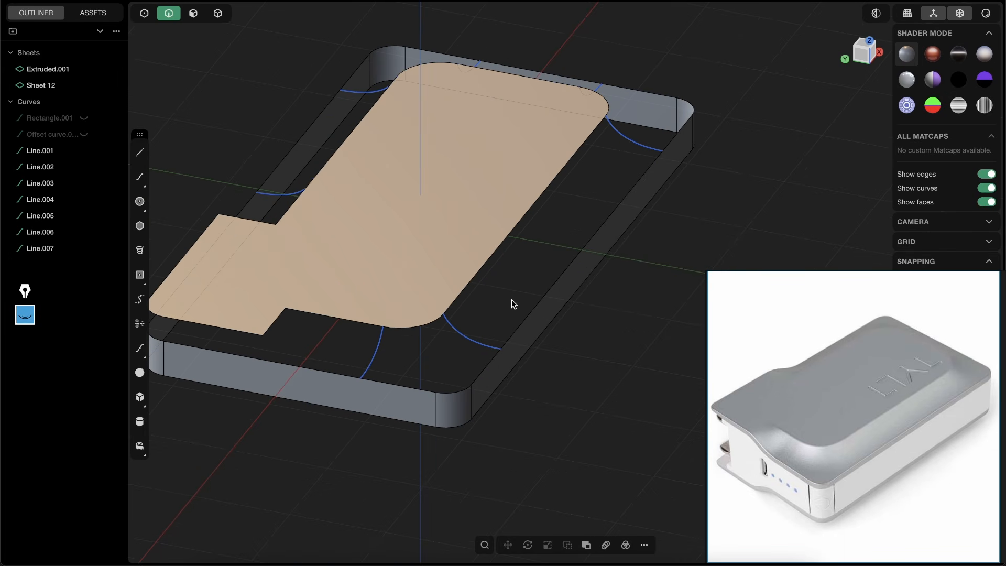
middle_drag(427, 309, 403, 328)
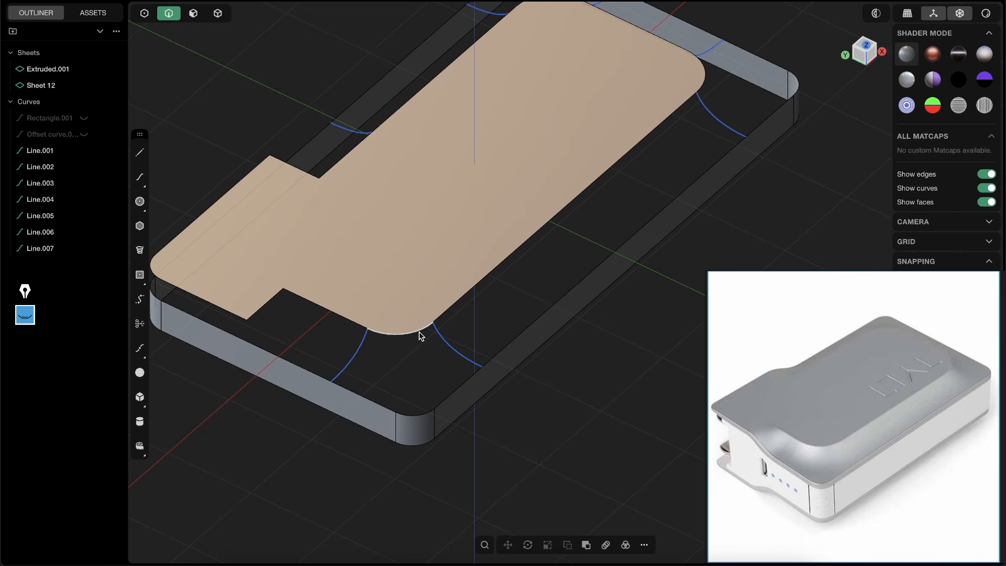
shift+middle_drag(454, 278, 506, 302)
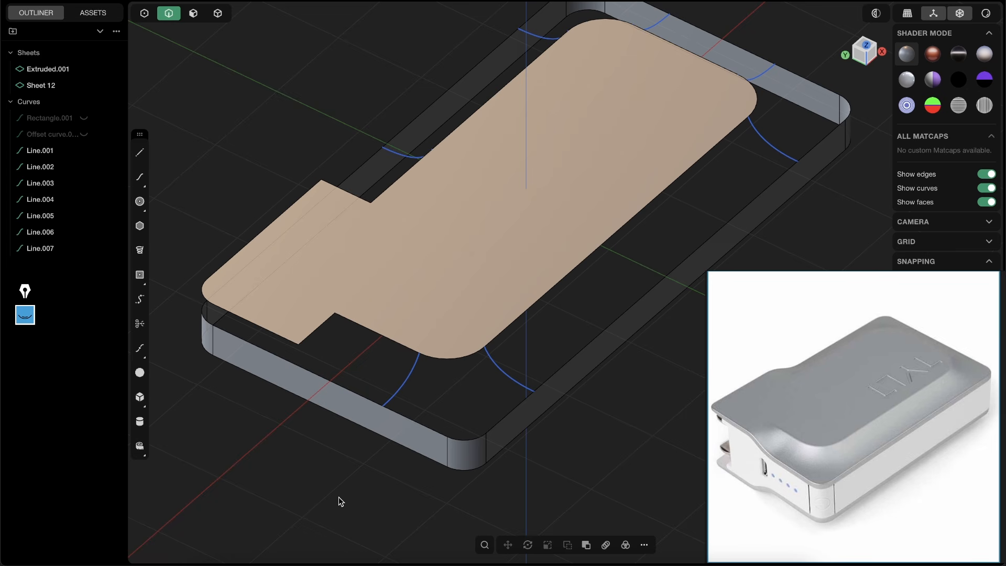
middle_drag(349, 227, 415, 322)
shift+middle_drag(414, 322, 439, 272)
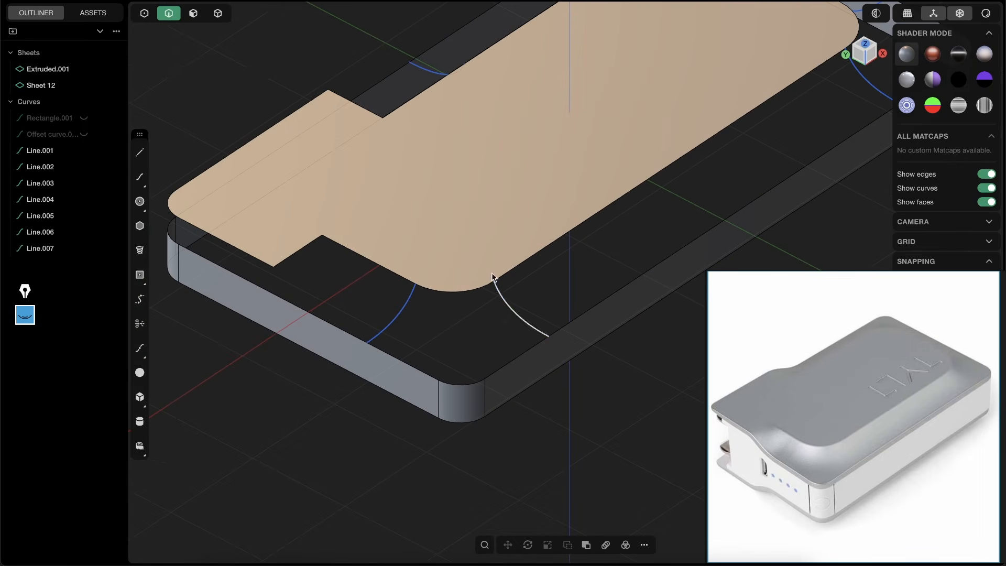
Try to patch the corner opening bounded by two guide lines, the top sheet's rounded edge and the wall's upper edges.
click(507, 314)
shift+click(454, 294)
shift+click(397, 322)
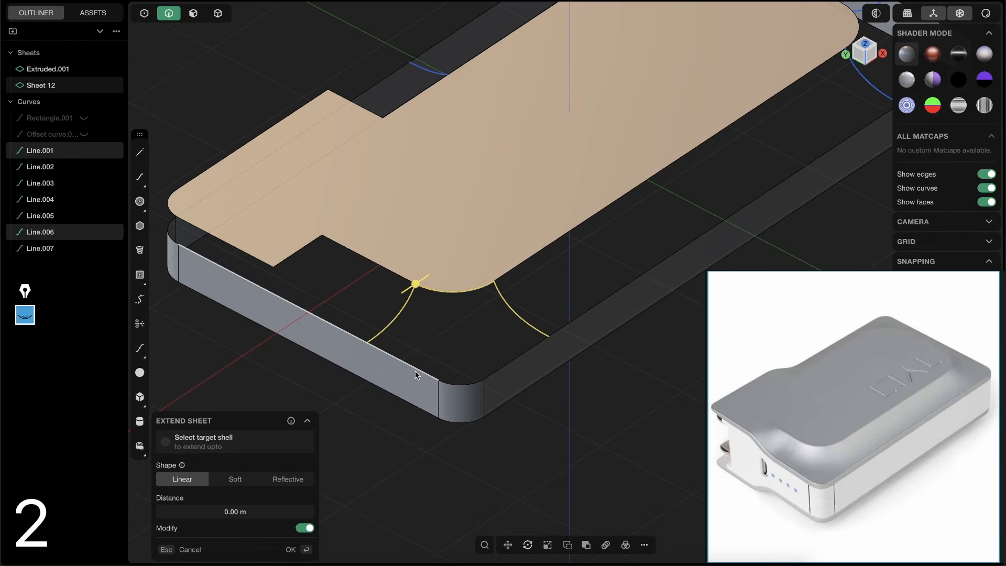
shift+click(414, 370)
shift+click(464, 387)
shift+click(499, 367)
key(shift+3)
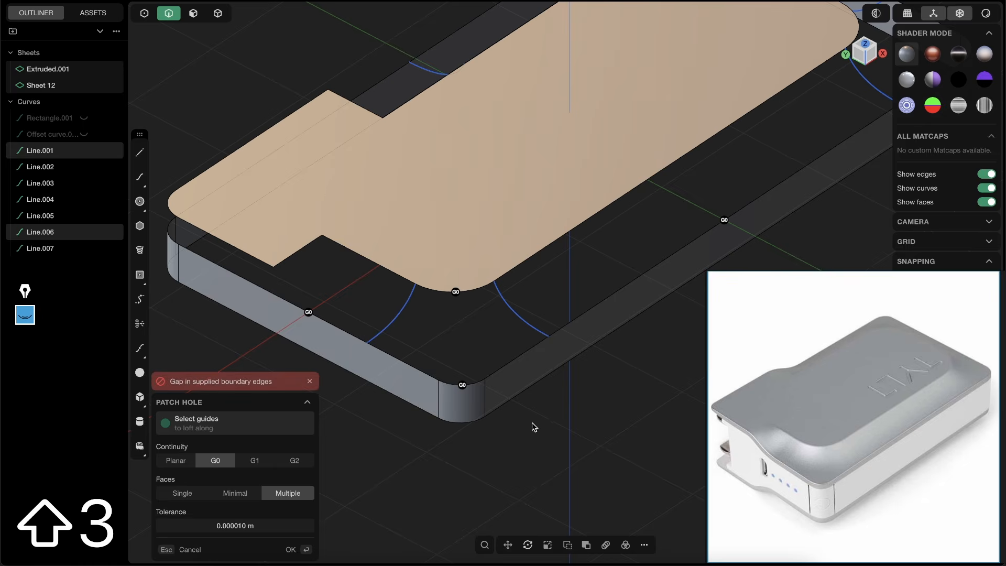
key(Escape)
click(548, 407)
Select the corner's short-end guide line and mark the surface direction and boundary edges between both guide lines with freehand annotation strokes.
middle_drag(422, 362, 422, 274)
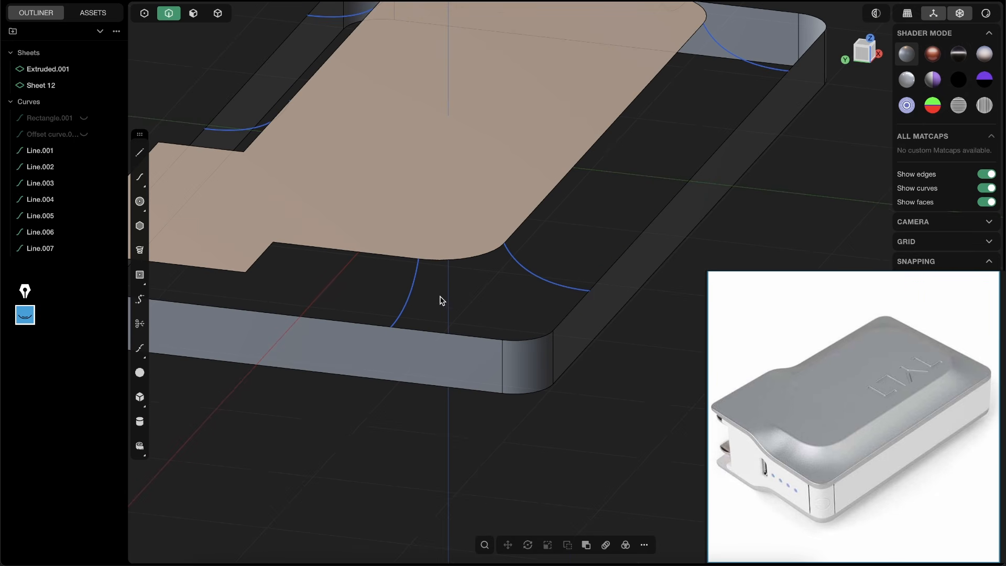
middle_drag(462, 311, 444, 272)
scroll(444, 272, down, 4)
shift+middle_drag(602, 223, 449, 332)
shift+middle_drag(402, 355, 550, 291)
scroll(399, 326, up, 10)
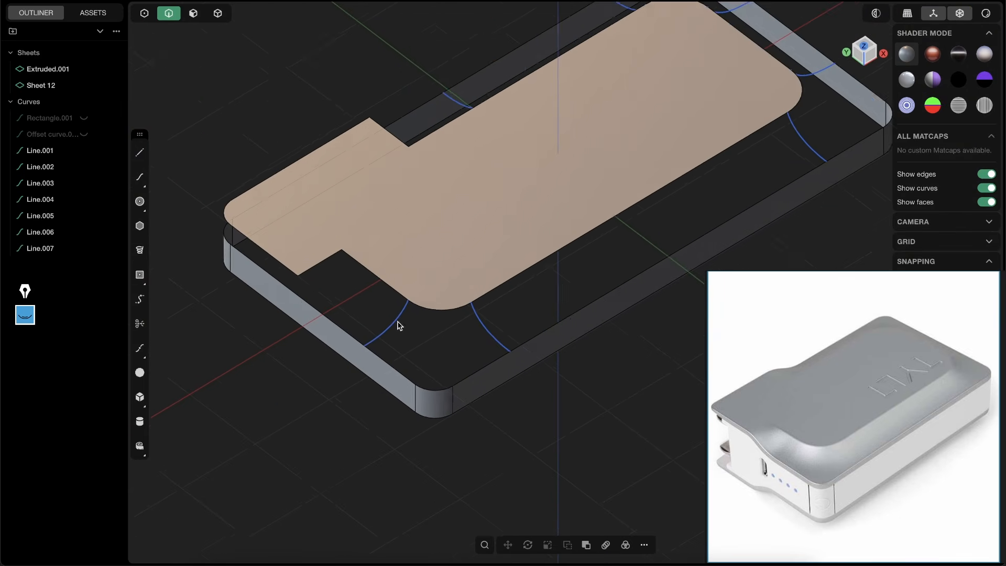
shift+middle_drag(502, 317, 482, 329)
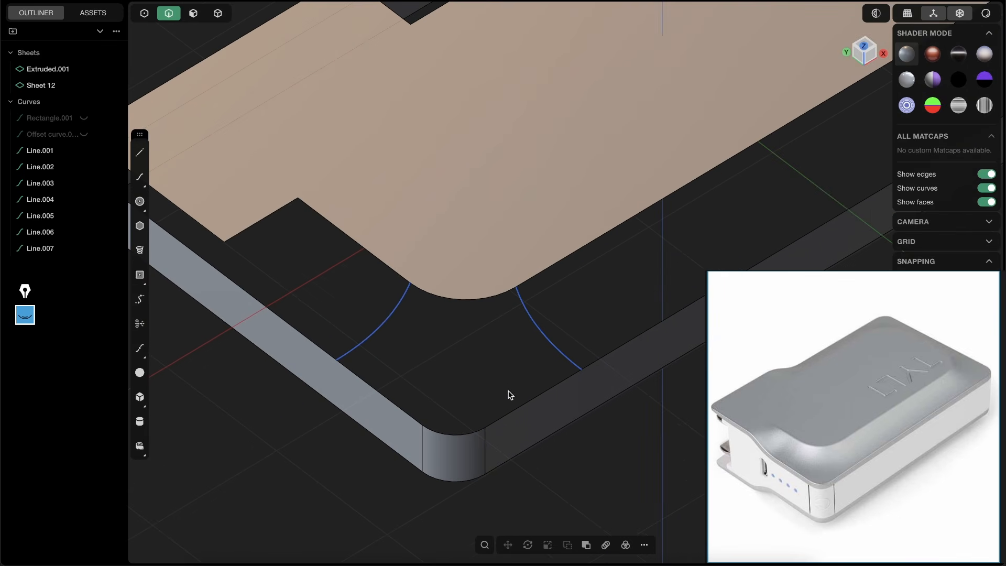
click(391, 318)
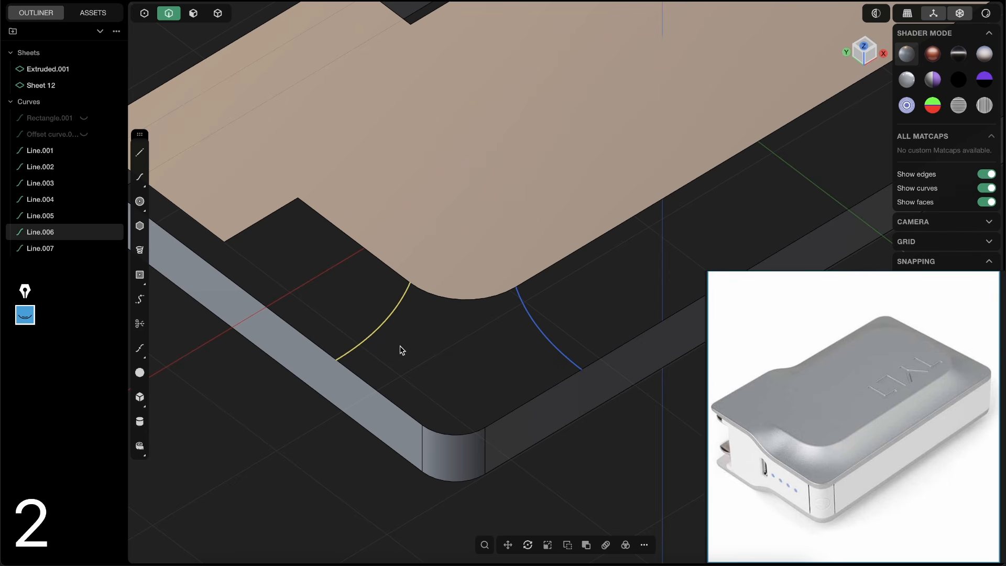
key(shift+Tab)
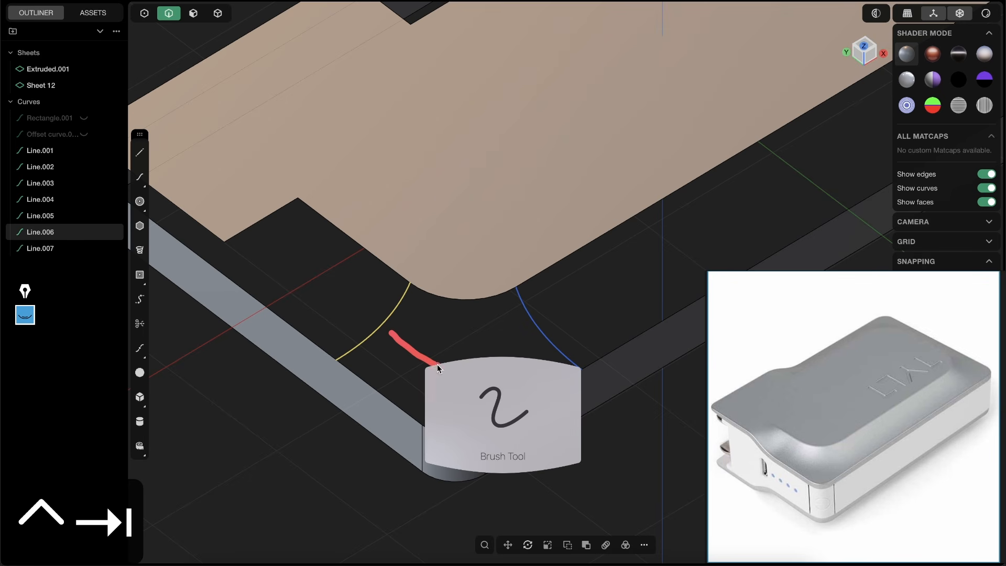
drag(437, 368, 543, 356)
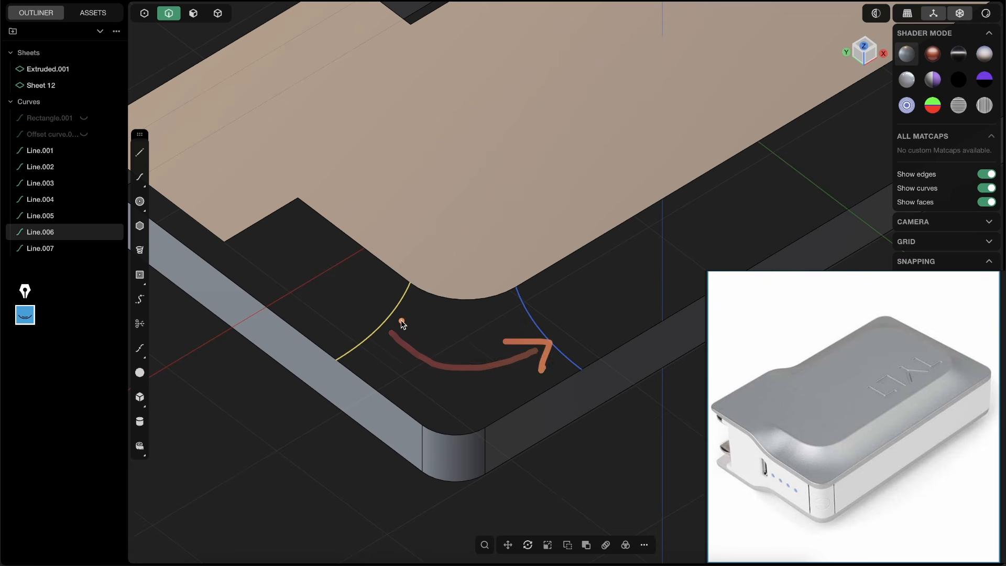
mouse_move(386, 325)
mouse_down()
mouse_move(494, 355)
mouse_move(533, 342)
mouse_up()
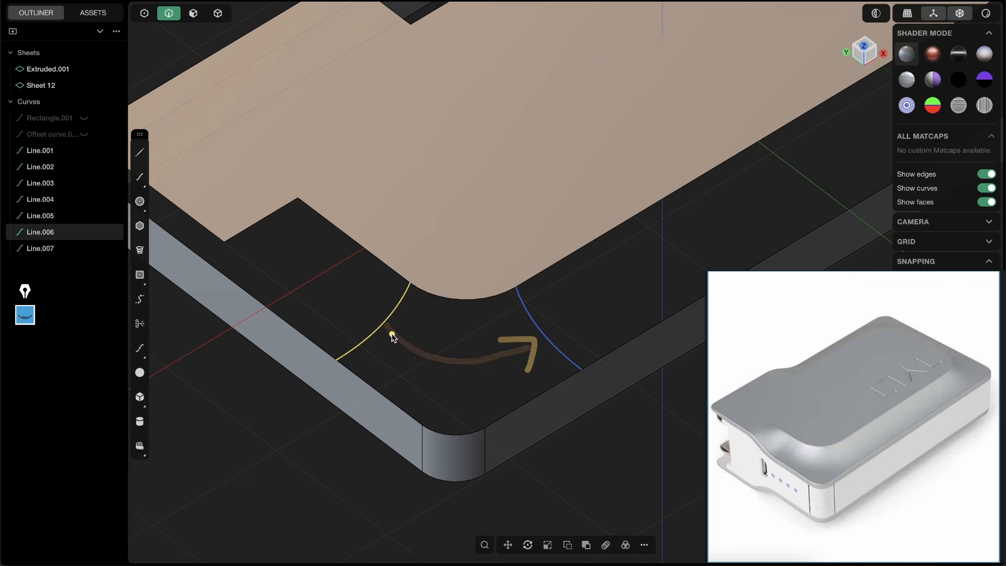
mouse_move(414, 284)
mouse_down()
mouse_move(418, 294)
mouse_move(512, 300)
mouse_up()
mouse_move(408, 294)
mouse_down()
mouse_move(352, 348)
mouse_move(436, 397)
mouse_up()
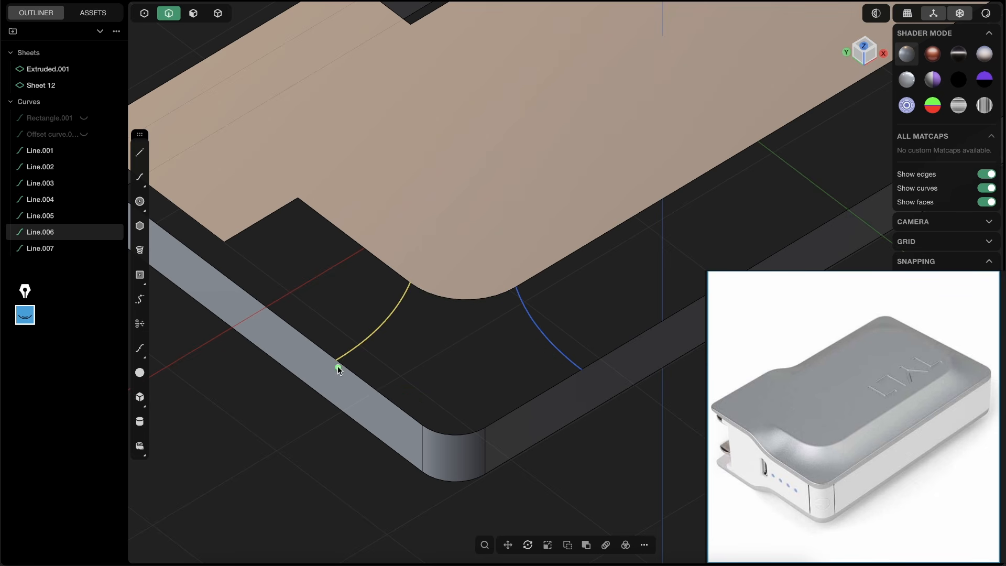
mouse_move(338, 368)
mouse_down()
mouse_move(455, 406)
mouse_move(404, 476)
mouse_move(448, 461)
mouse_up()
drag(837, 471, 794, 460)
key(ctrl+Tab)
click(562, 260)
key(Escape)
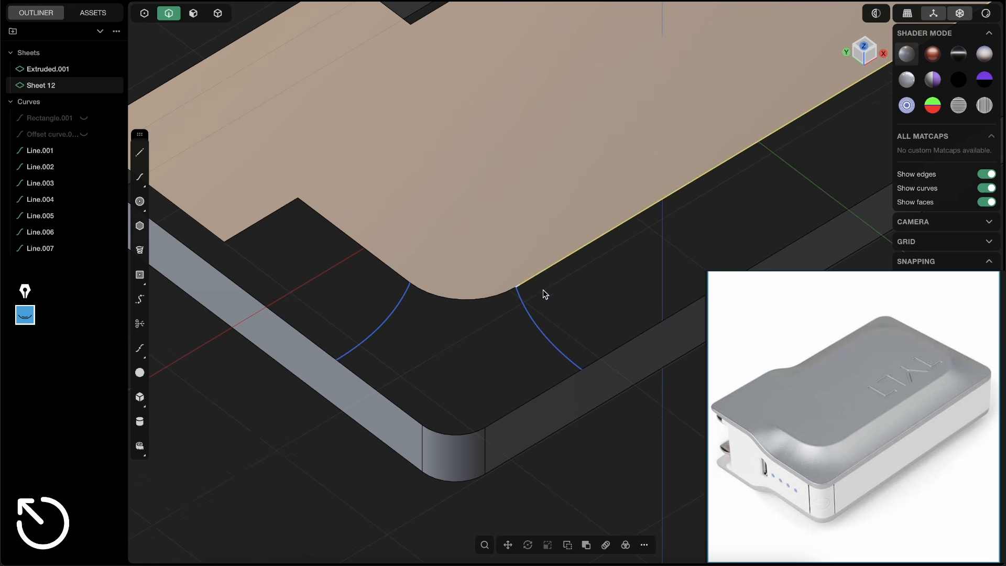
shift+middle_drag(573, 257, 489, 318)
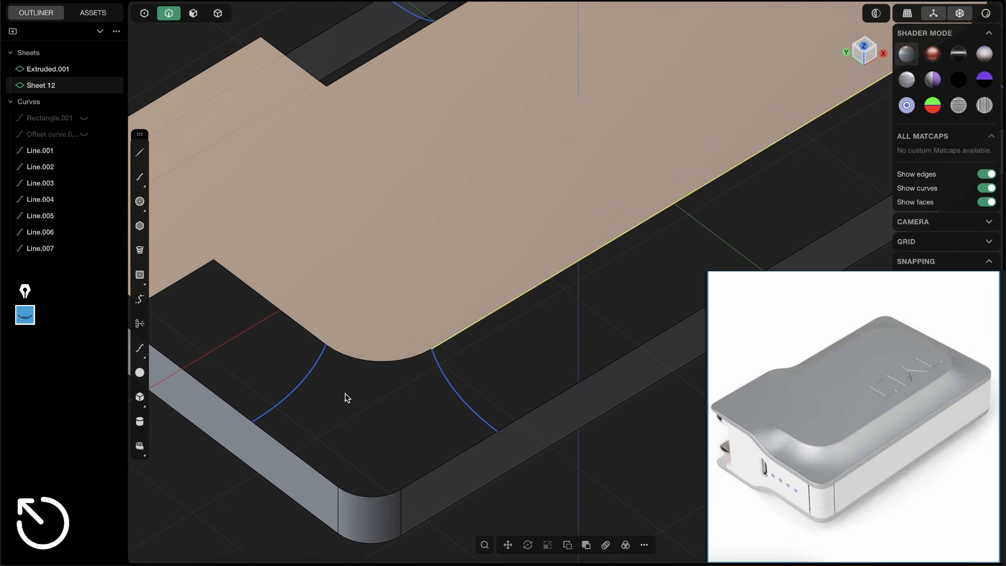
scroll(566, 345, down, 5)
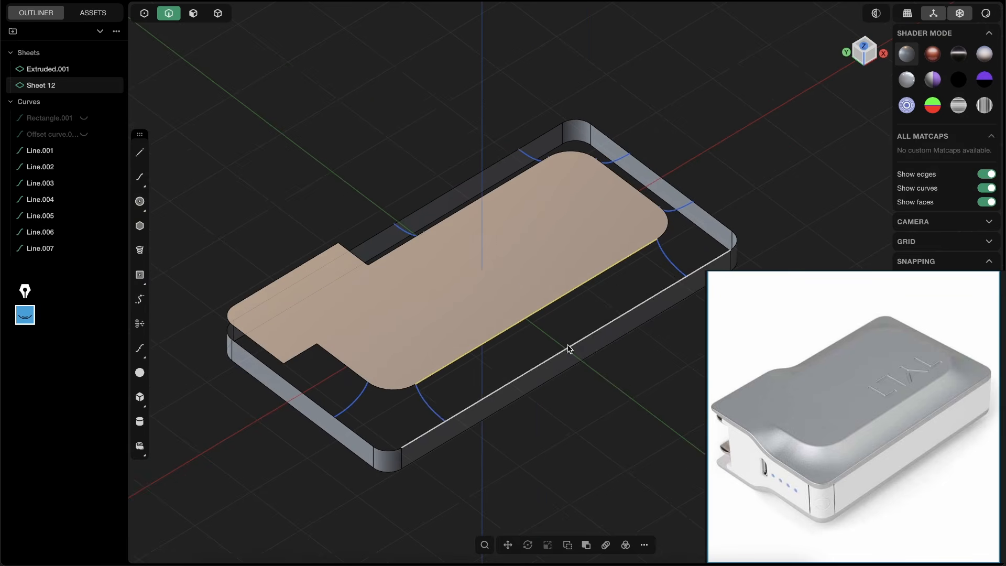
scroll(569, 349, up, 5)
Select the top sheet's three rounded corner edges and duplicate them as separate curves.
key(2)
click(401, 422)
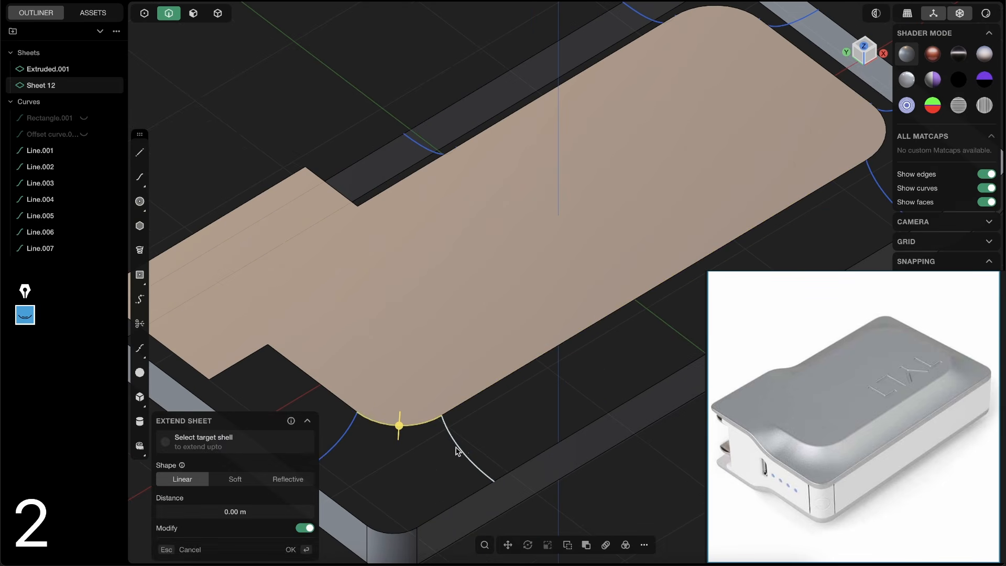
shift+middle_drag(626, 298, 424, 244)
scroll(424, 245, down, 2)
shift+click(625, 123)
shift+middle_drag(579, 133, 702, 229)
shift+click(608, 124)
middle_drag(608, 124, 589, 143)
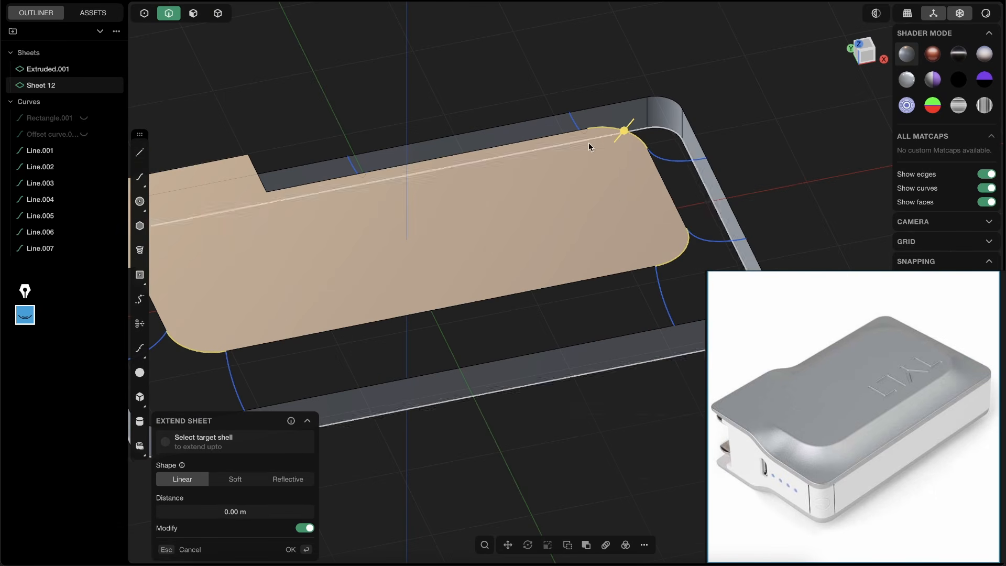
shift+click(690, 262)
key(shift+d)
click(790, 221)
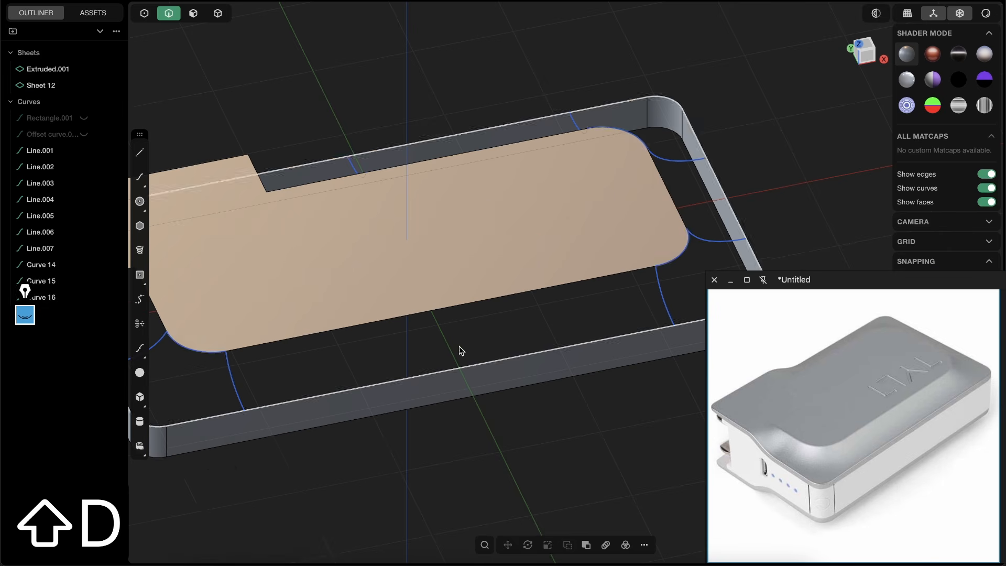
Sweep the short-end guide line along the duplicated rounded edge curve to form a transition sheet at the corner beside the notch.
shift+middle_drag(157, 386, 485, 347)
scroll(524, 293, up, 5)
click(432, 295)
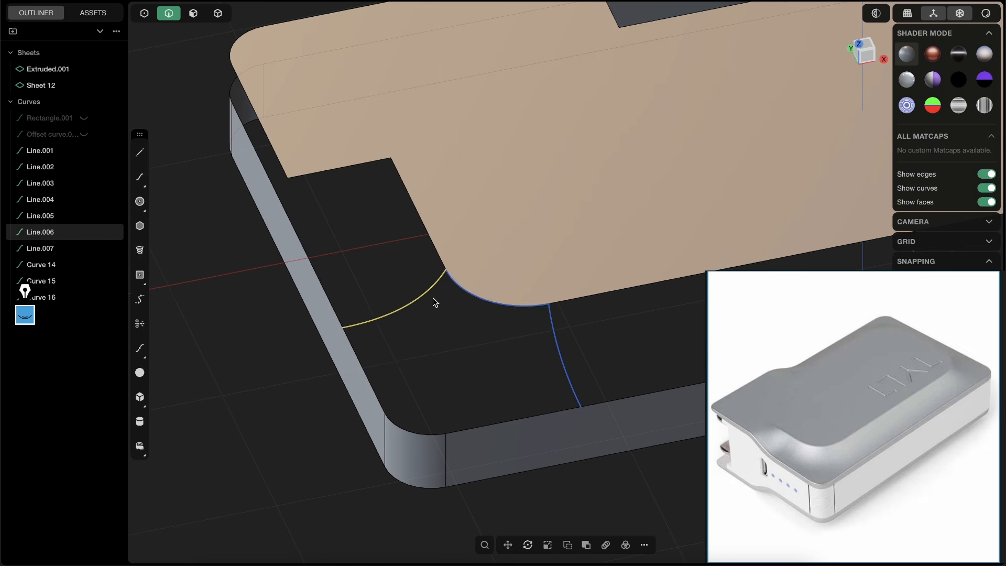
scroll(487, 283, up, 2)
middle_drag(475, 296, 498, 297)
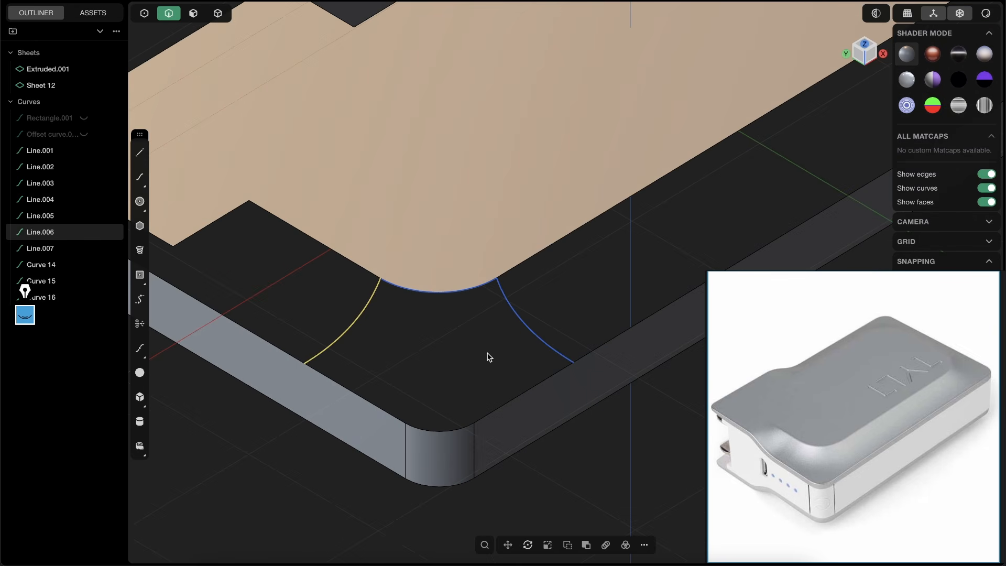
text(f)
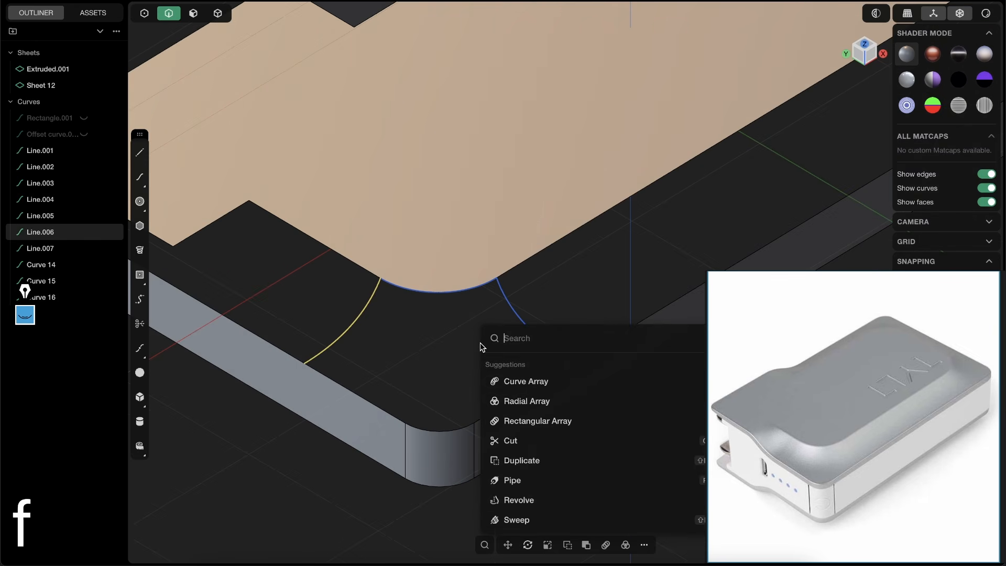
text(sw)
click(524, 369)
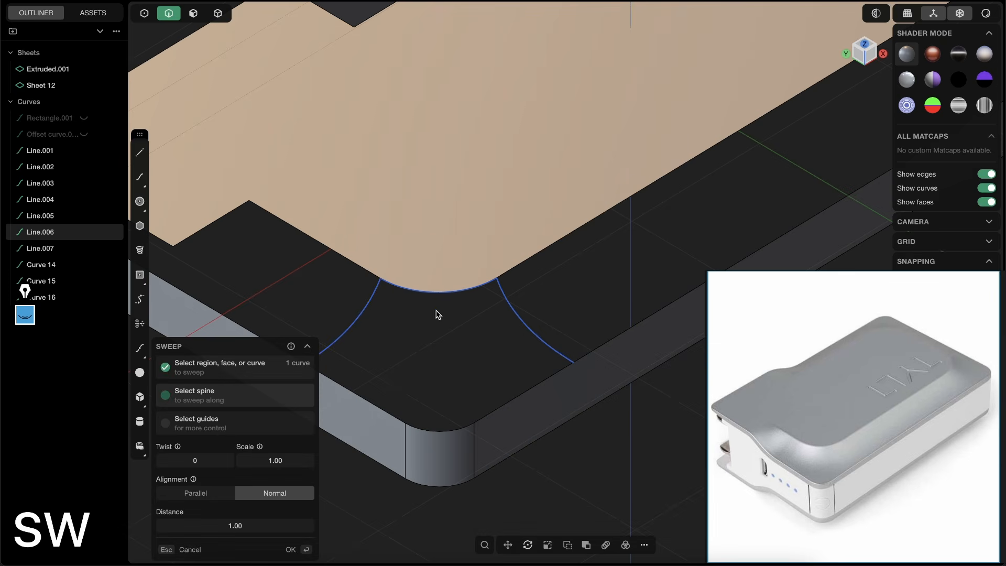
click(444, 297)
middle_drag(513, 378, 559, 314)
middle_drag(442, 322, 387, 333)
key(Return)
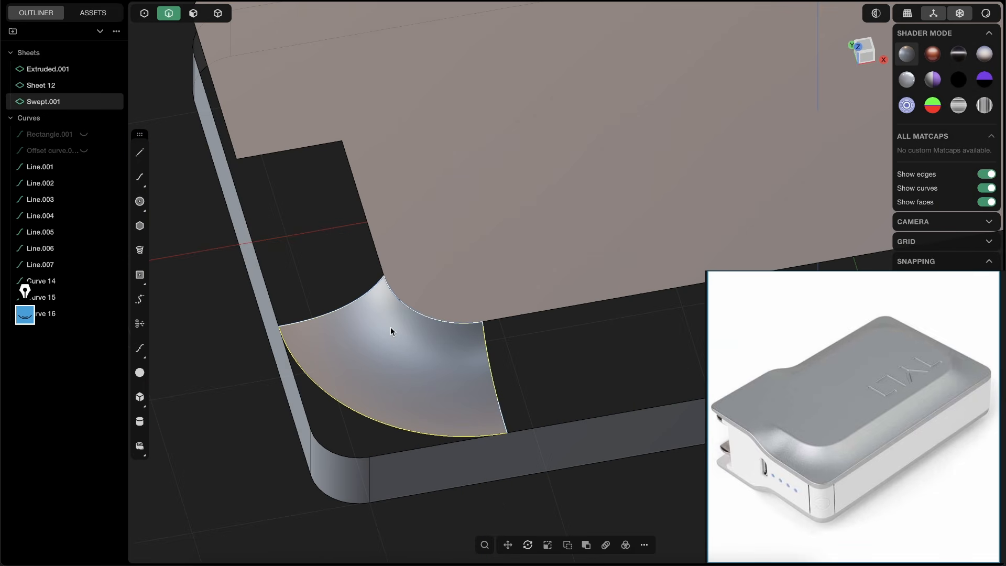
Hide the two guide lines and the duplicated edge curve around the swept corner.
click(542, 392)
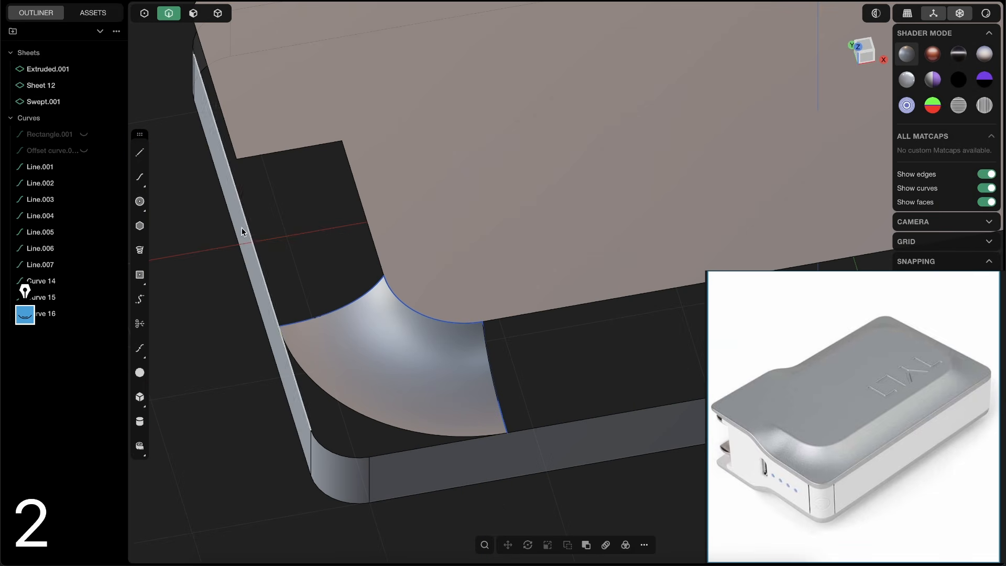
drag(239, 225, 580, 461)
key(shift+e)
key(h)
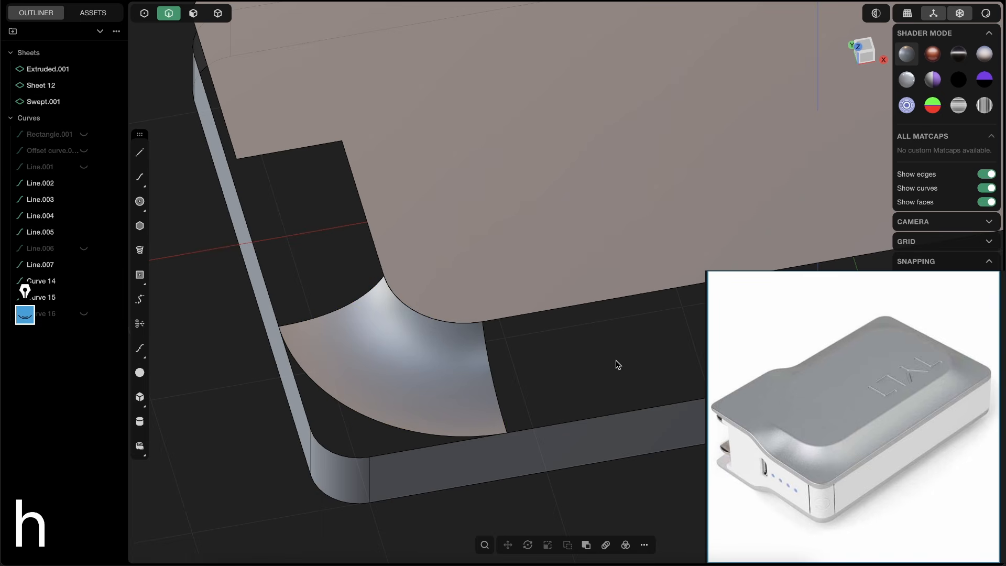
Sweep the long-side guide line along the rounded edge curve at the next corner to form a second transition sheet.
middle_drag(615, 363, 554, 441)
middle_drag(552, 403, 449, 325)
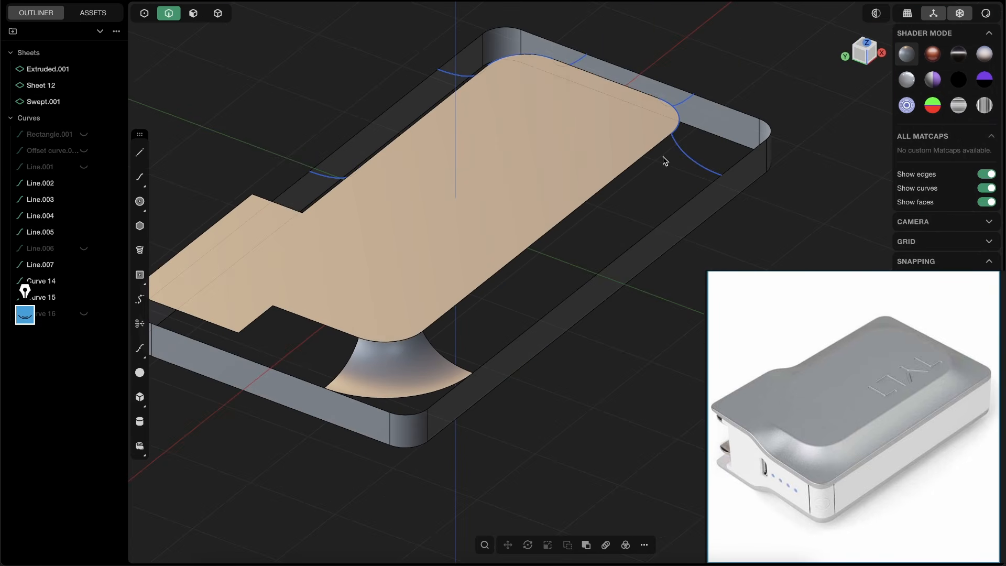
scroll(432, 346, up, 5)
mouse_move(431, 346)
middle_down()
mouse_move(321, 299)
mouse_move(269, 310)
mouse_move(318, 382)
mouse_move(348, 348)
mouse_move(439, 343)
middle_up()
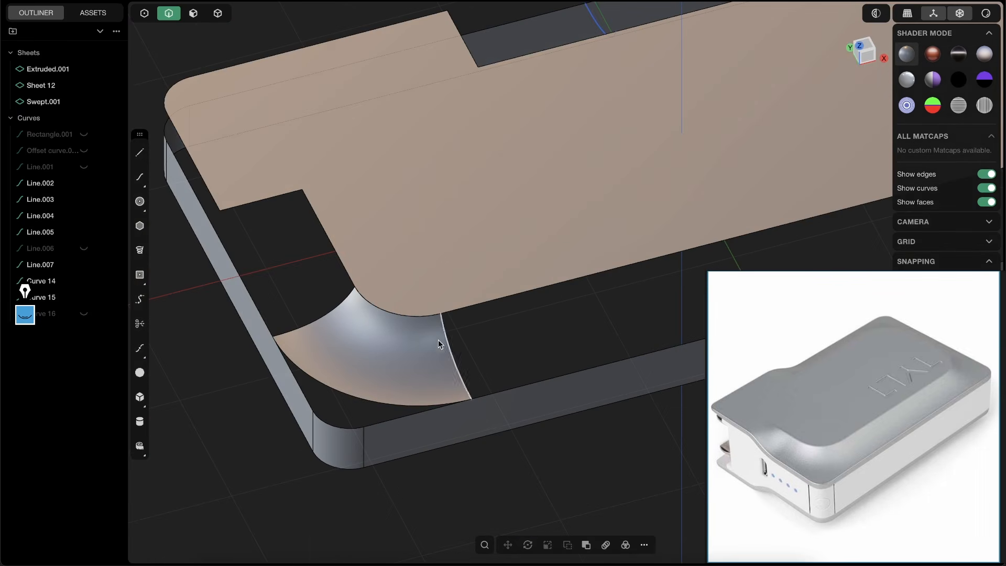
middle_drag(566, 330, 398, 359)
click(388, 363)
text(f)
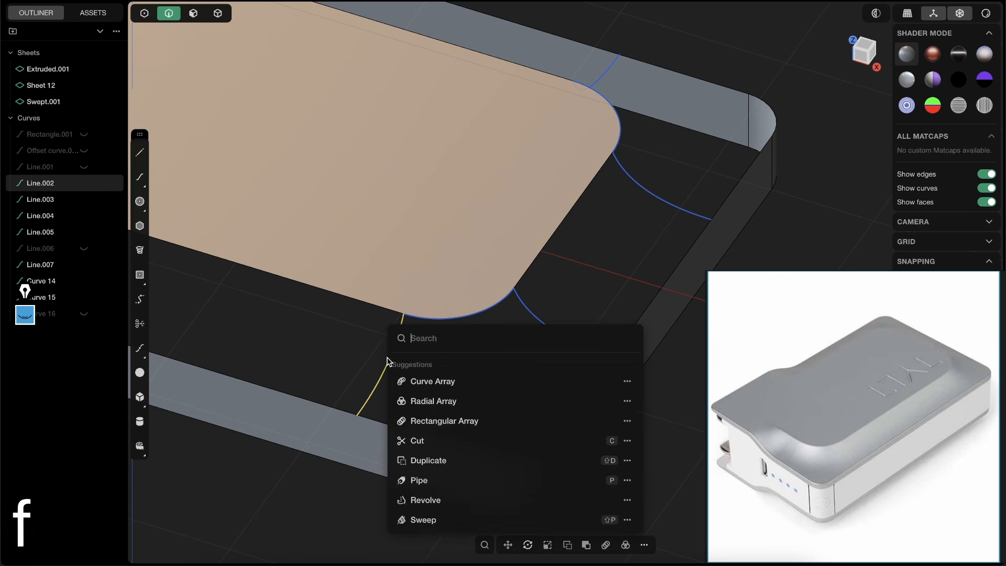
text(swe)
click(455, 367)
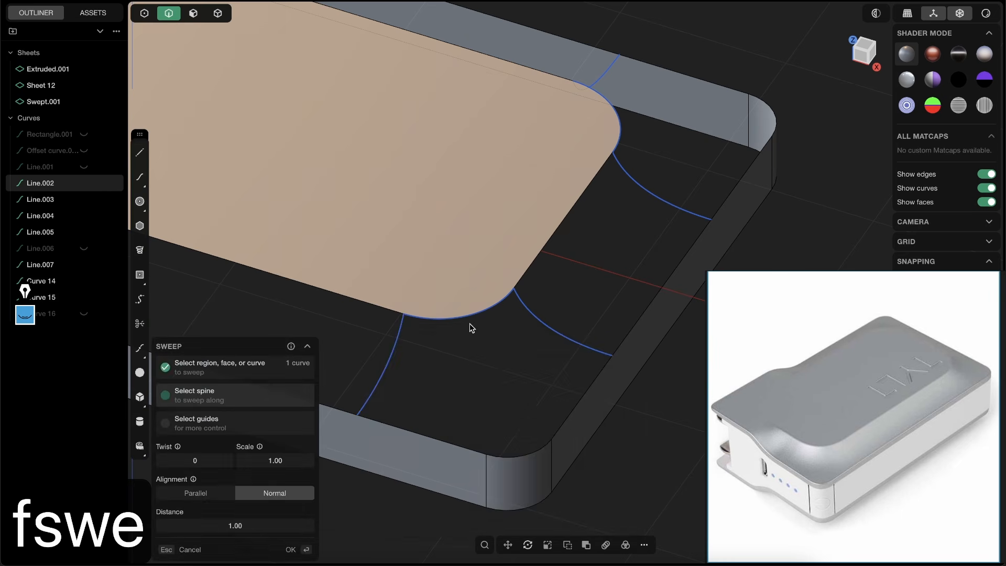
click(526, 313)
key(Return)
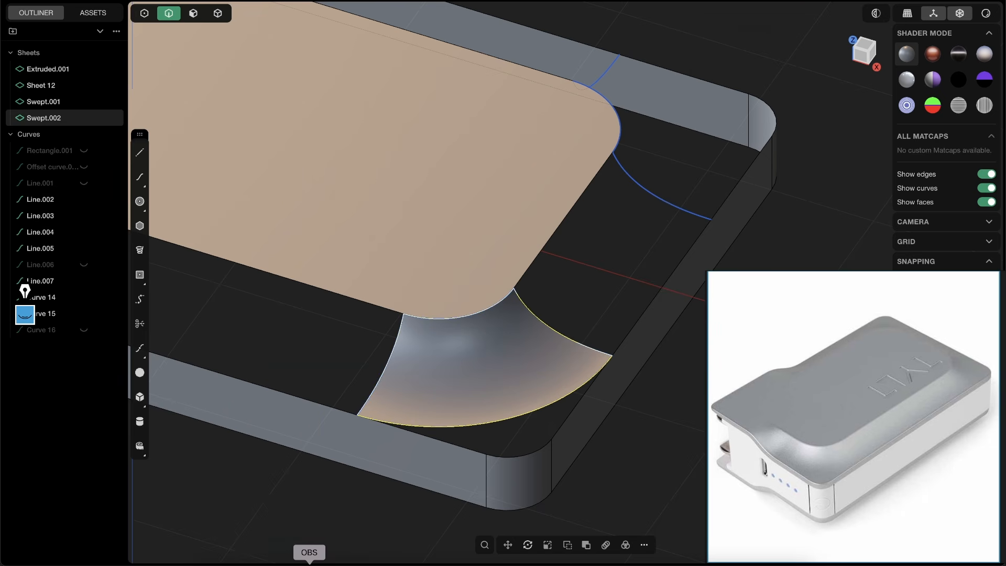
click(309, 564)
key(alt+Tab)
click(746, 237)
Sweep the short-end guide line along the remaining rounded edge curve to form the third corner's transition sheet.
middle_drag(743, 238, 415, 404)
click(416, 404)
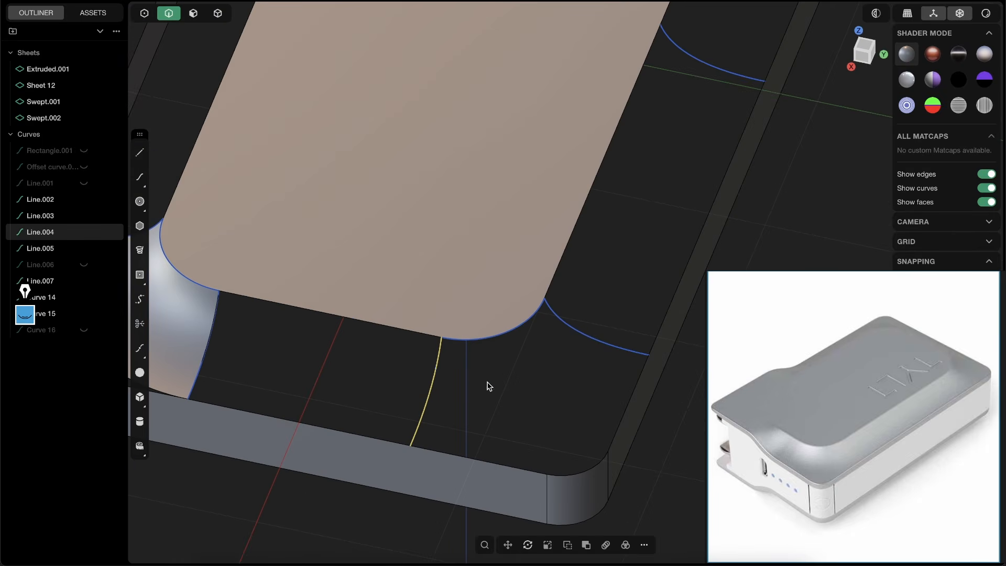
text(fswe)
click(507, 366)
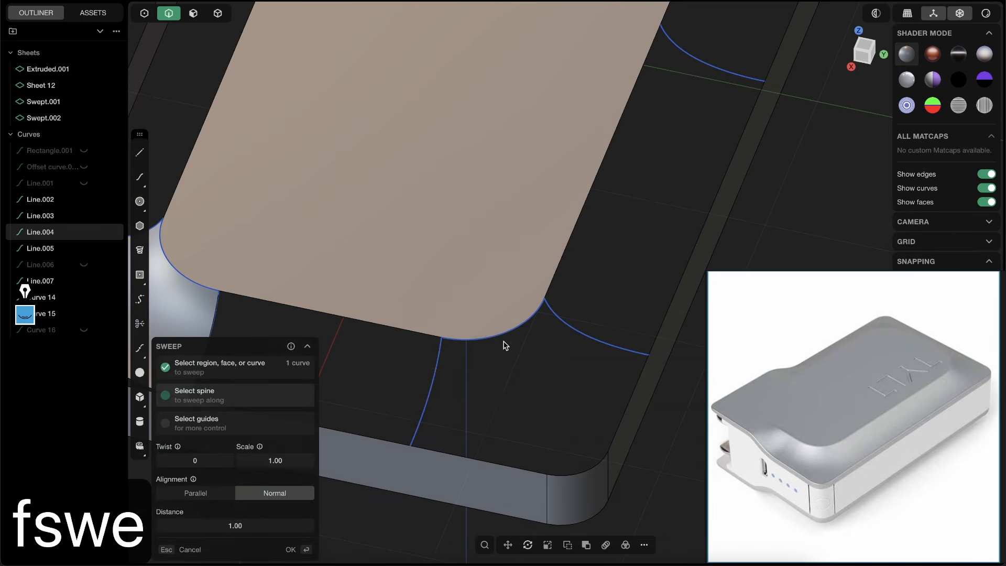
click(504, 338)
right_click(547, 370)
Hide the guide lines and duplicated edge curves around the second and third swept corners.
scroll(529, 346, down, 5)
mouse_move(420, 240)
mouse_down()
mouse_move(586, 418)
mouse_move(637, 449)
mouse_up()
key(h)
drag(175, 200, 393, 402)
key(h)
key(Escape)
Extend the first corner sheet's outer edge linearly by about 0.56 m so it reaches beyond the wall corner.
middle_drag(386, 308, 677, 301)
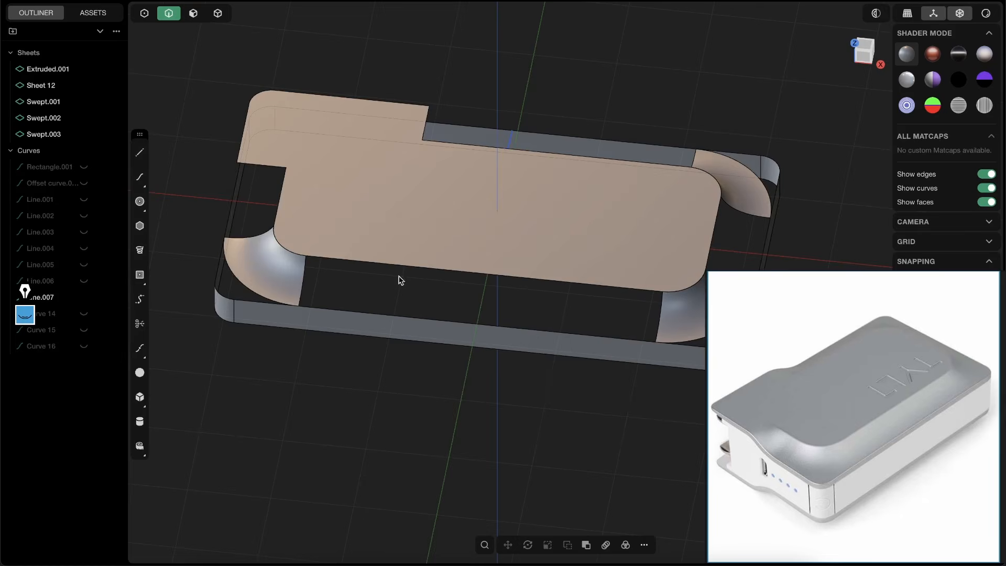
middle_drag(399, 280, 496, 234)
scroll(276, 306, up, 5)
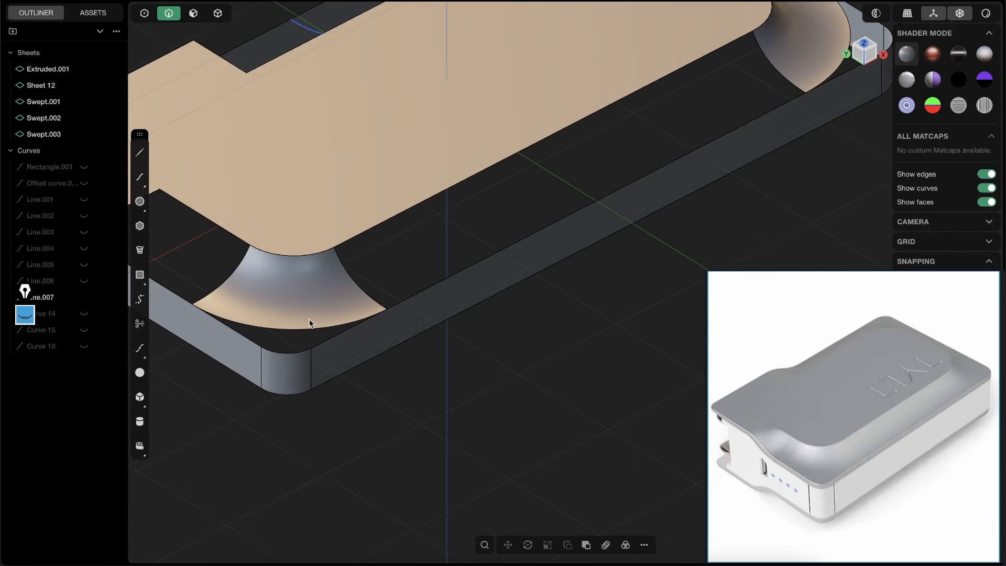
middle_drag(310, 323, 283, 328)
click(292, 319)
key(e)
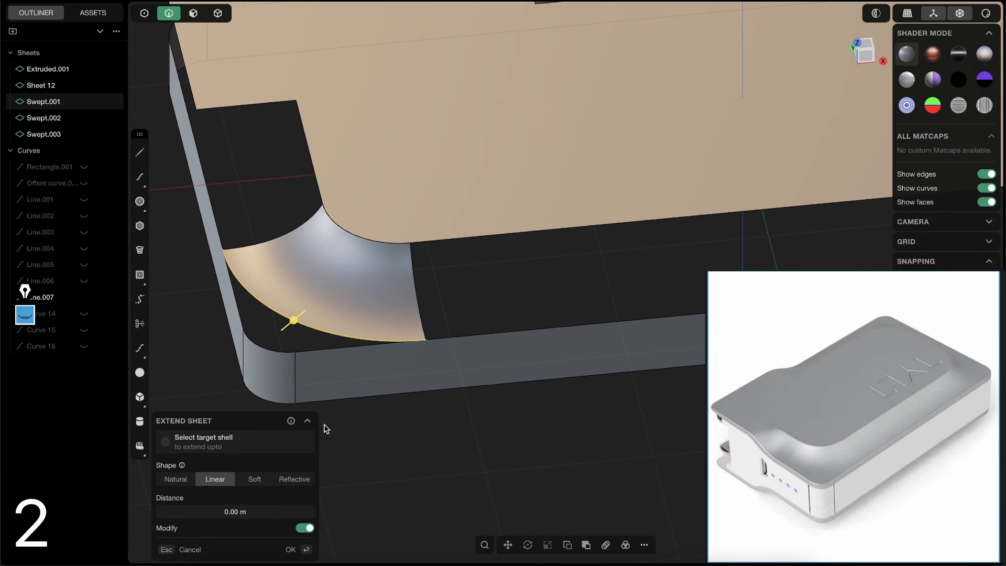
scroll(272, 317, down, 5)
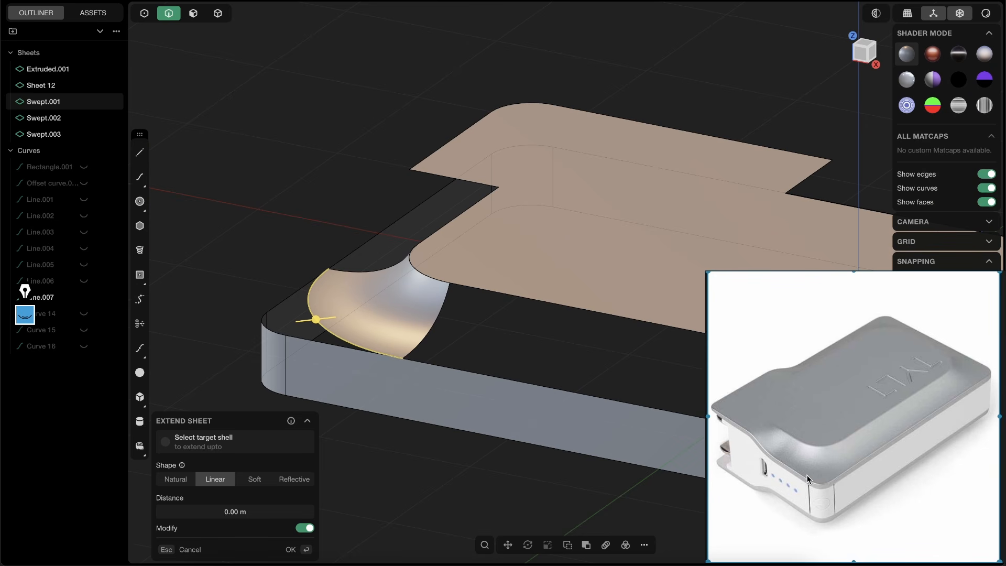
middle_drag(510, 391, 384, 342)
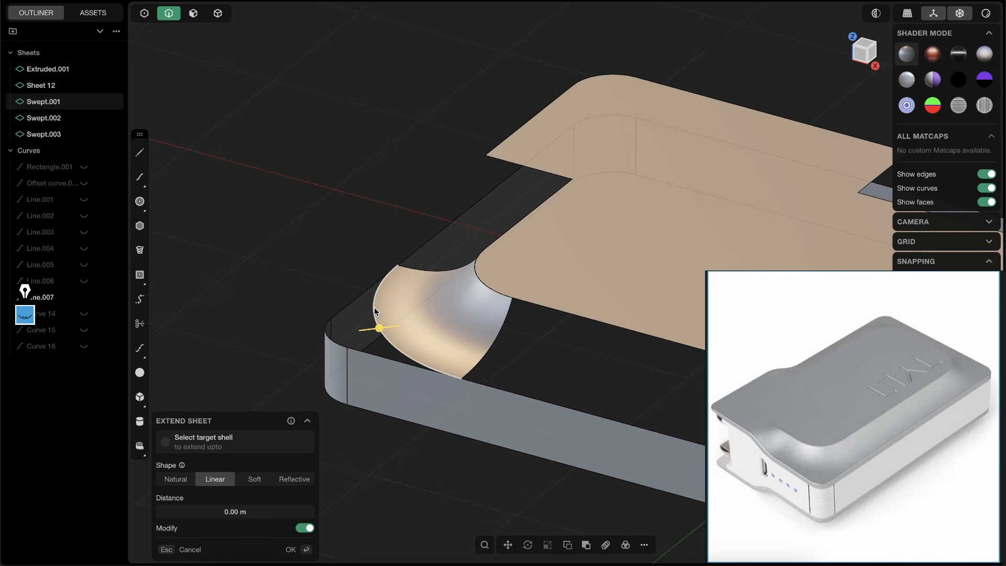
drag(379, 328, 316, 395)
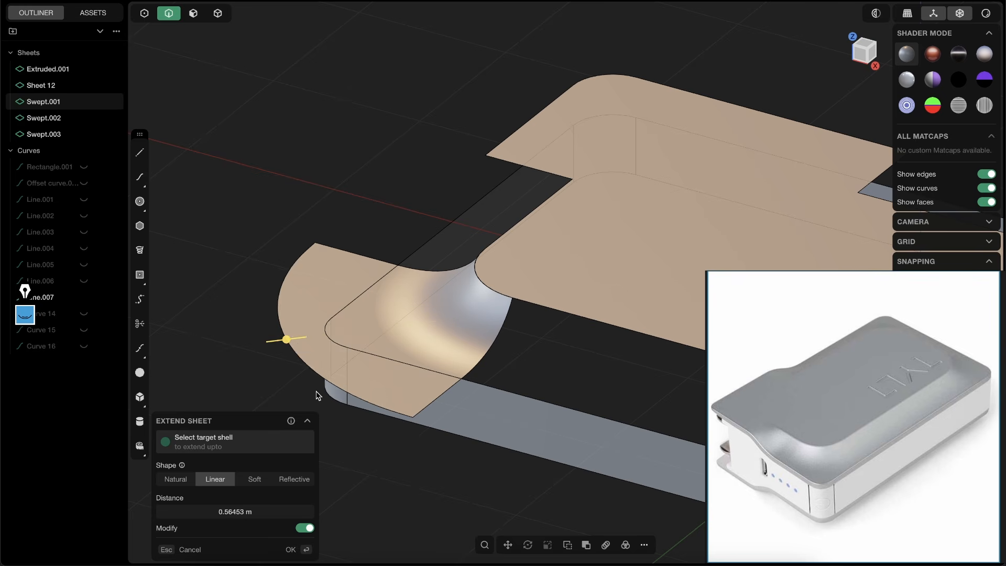
right_click(317, 394)
Extend the second corner sheet's outer edge linearly by about 0.59 m past the wall corner.
click(371, 183)
middle_drag(372, 257, 435, 371)
key(shift+e)
key(shift+e)
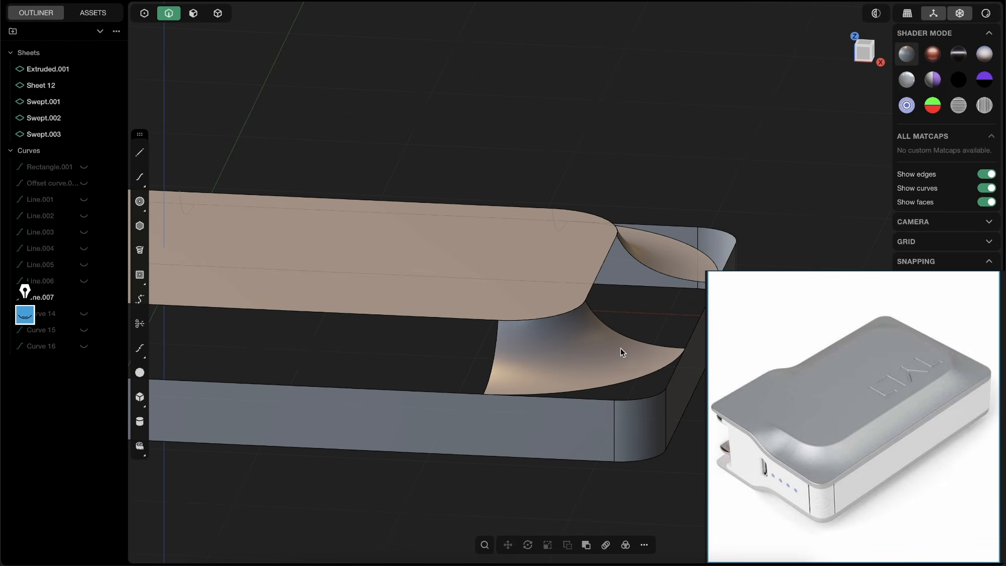
middle_drag(620, 348, 434, 314)
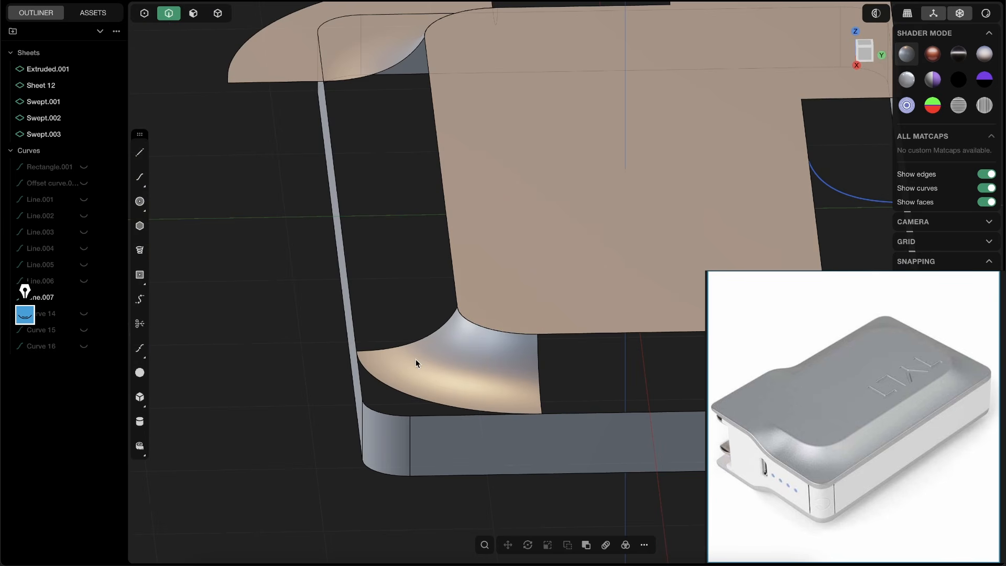
middle_drag(417, 363, 411, 400)
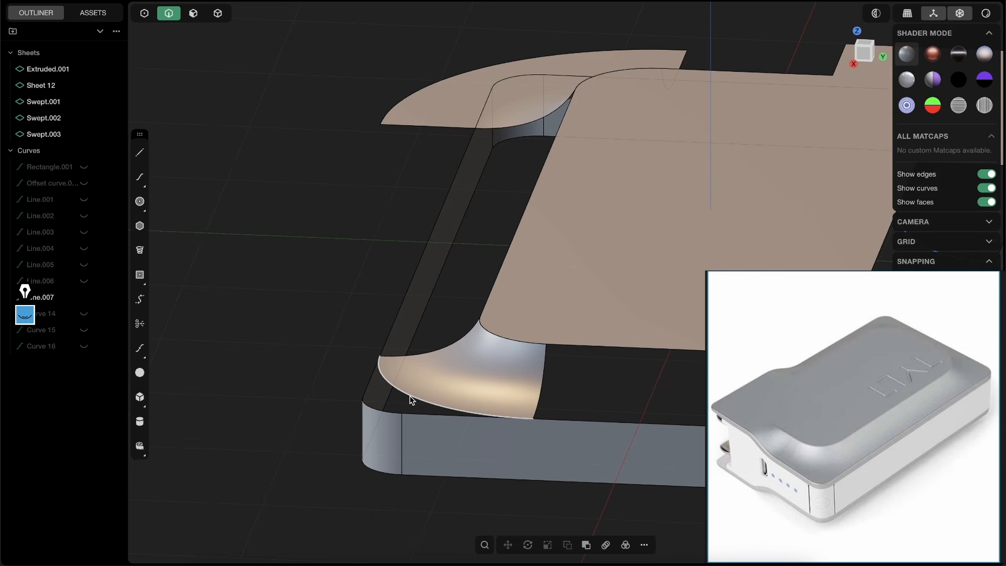
click(813, 465)
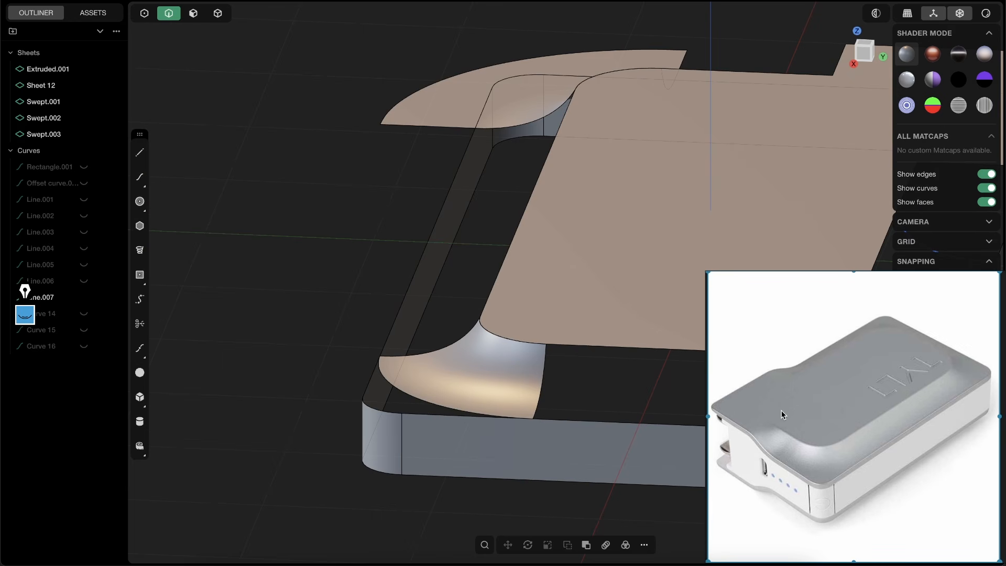
click(305, 411)
middle_drag(306, 411, 498, 377)
click(457, 380)
key(shift+e)
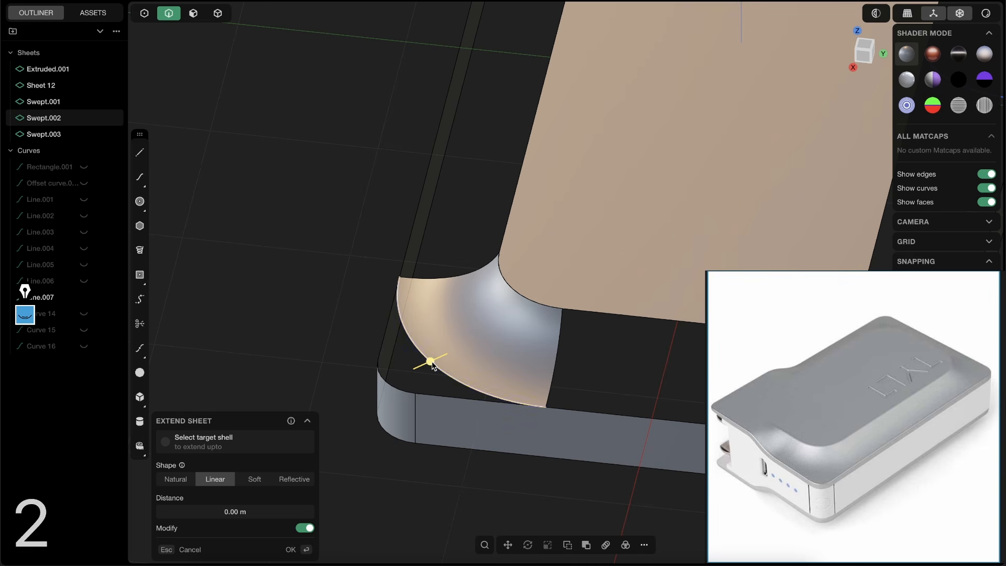
drag(432, 361, 349, 398)
shift+middle_drag(579, 374, 126, 327)
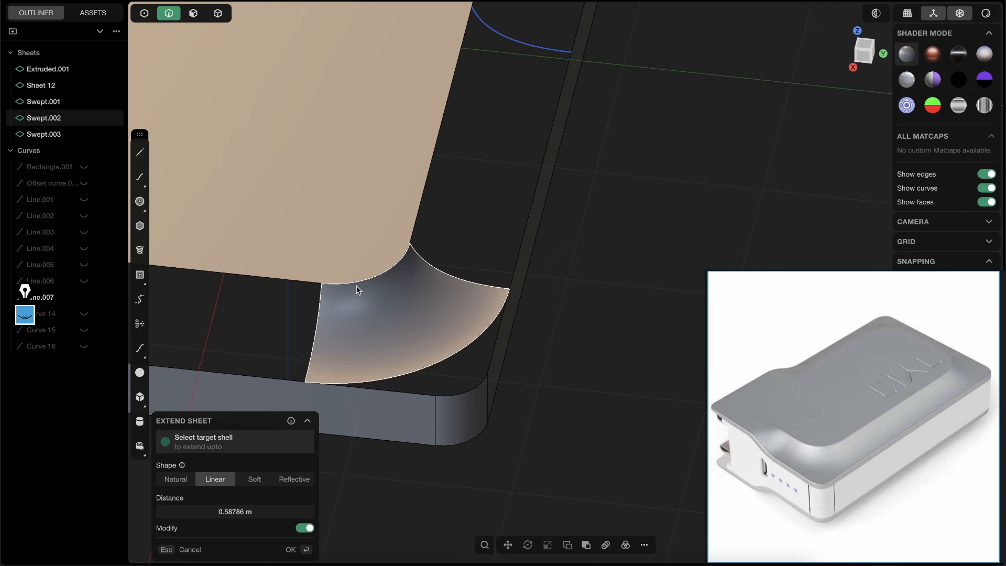
key(Return)
Extend the third corner sheet's outer edge linearly past the wall corner.
click(459, 361)
key(shift+e)
drag(440, 359, 539, 401)
key(Return)
click(582, 286)
Select the three extended corner sheets together with the top sheet and join them into a single sheet.
scroll(400, 391, down, 5)
middle_drag(399, 391, 276, 255)
click(217, 13)
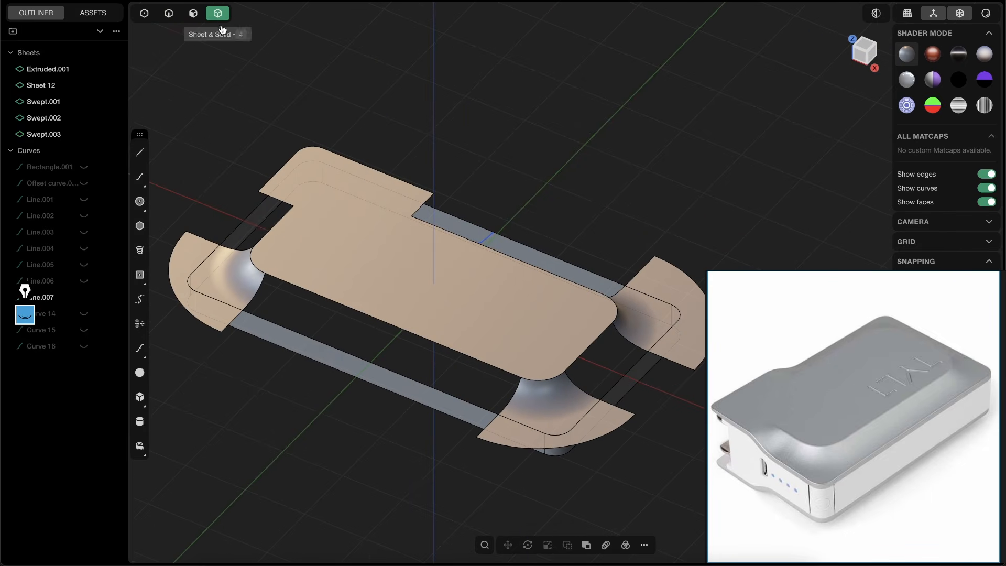
click(247, 283)
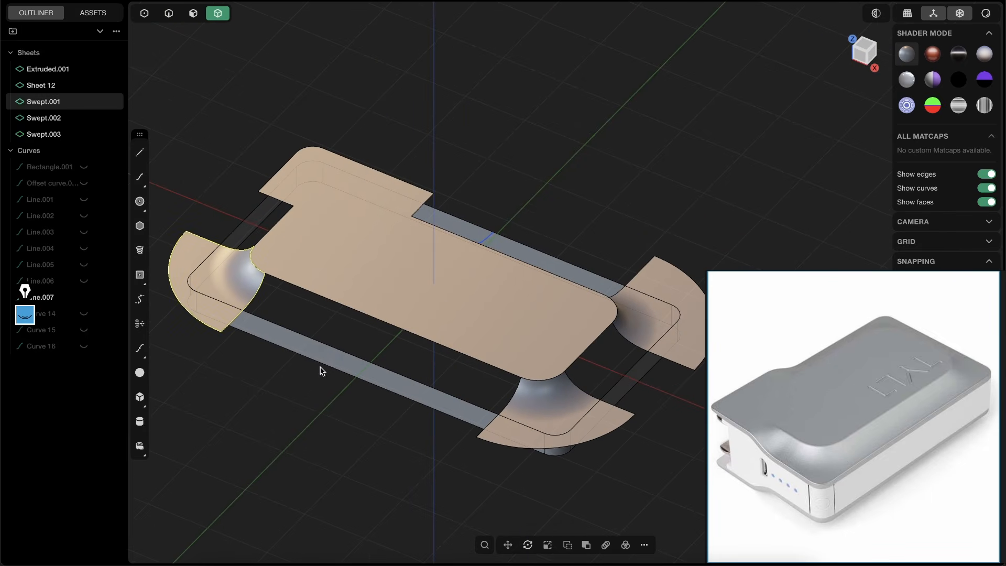
shift+click(619, 421)
shift+click(660, 304)
shift+click(510, 291)
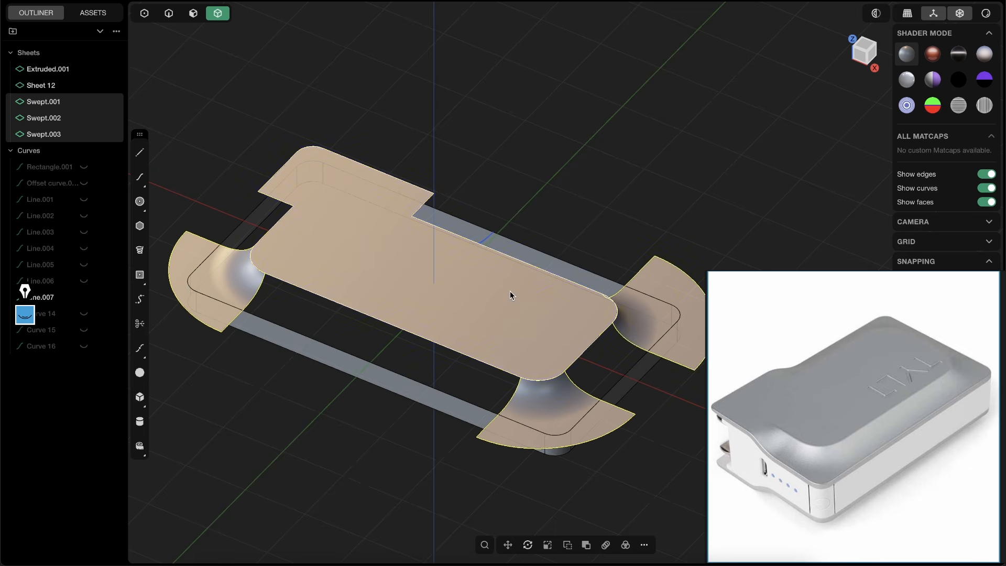
key(j)
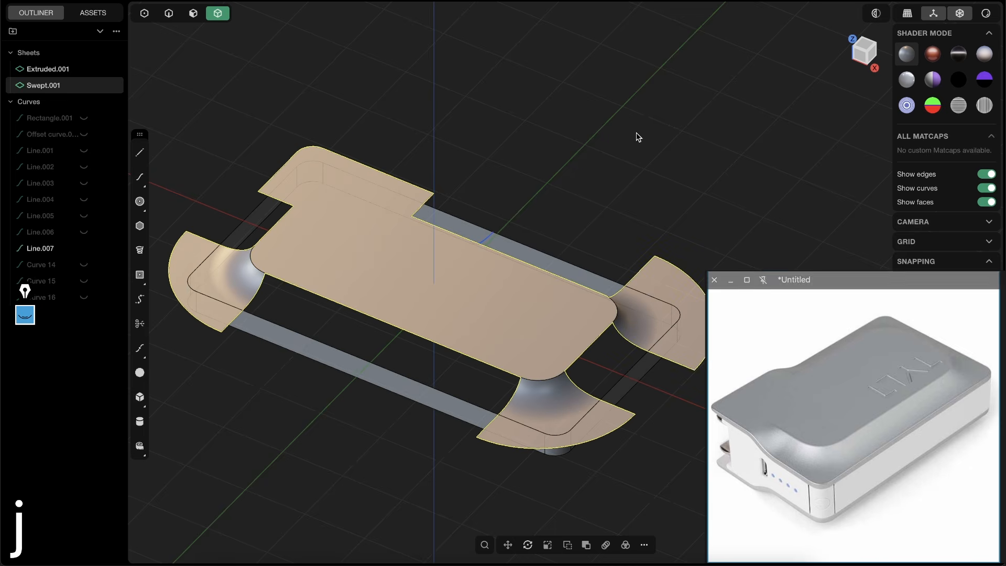
Slice the joined top and corner sheet against the wall sheet with a Boolean set to Slice.
middle_drag(408, 266, 585, 343)
click(566, 378)
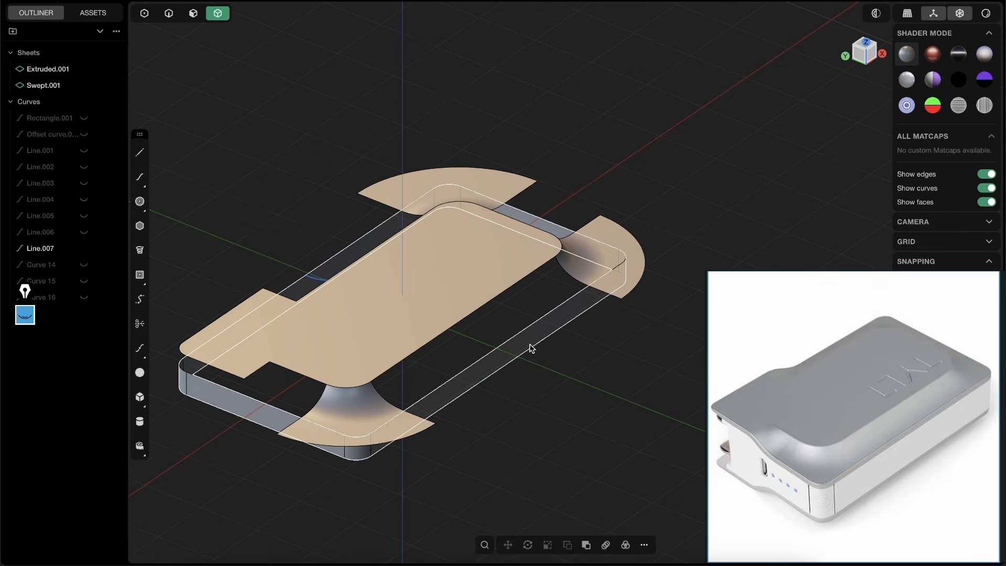
click(547, 336)
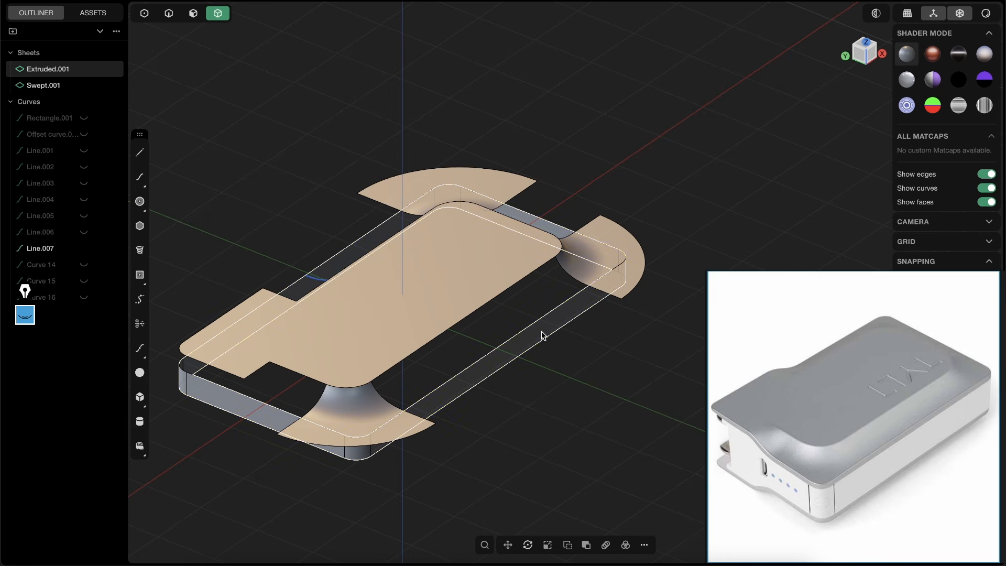
middle_drag(436, 409, 546, 413)
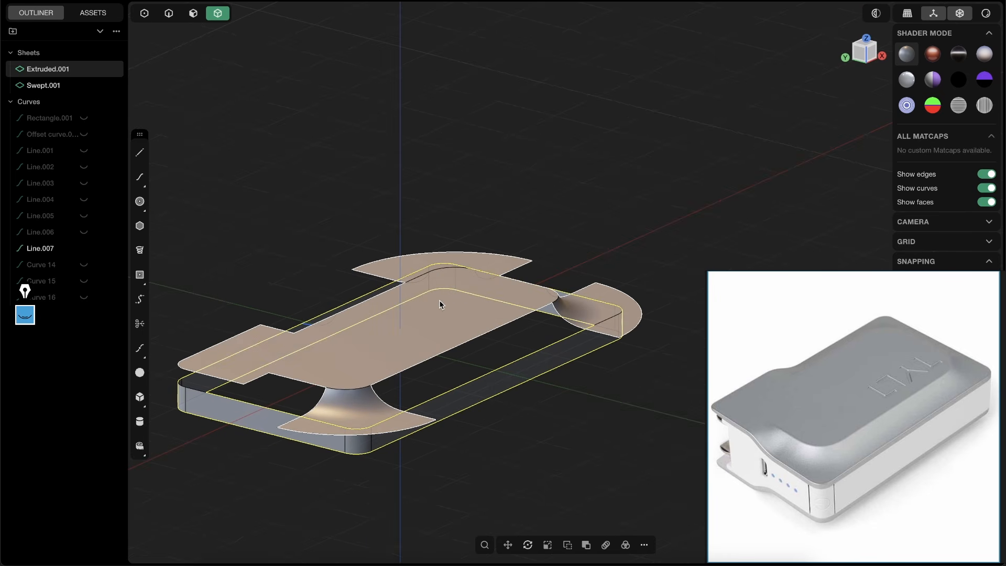
click(424, 315)
middle_drag(424, 314, 492, 311)
key(q)
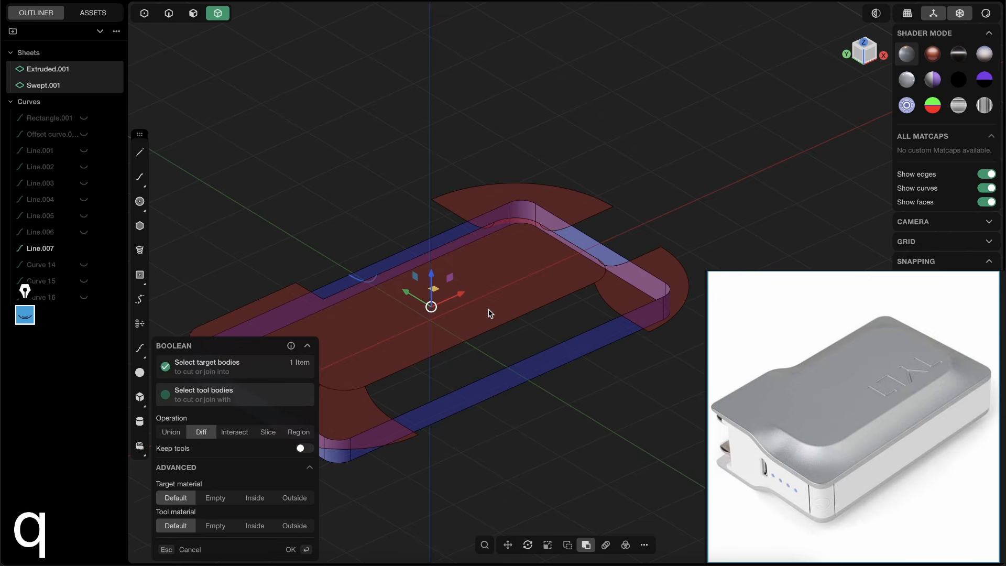
drag(799, 365, 734, 33)
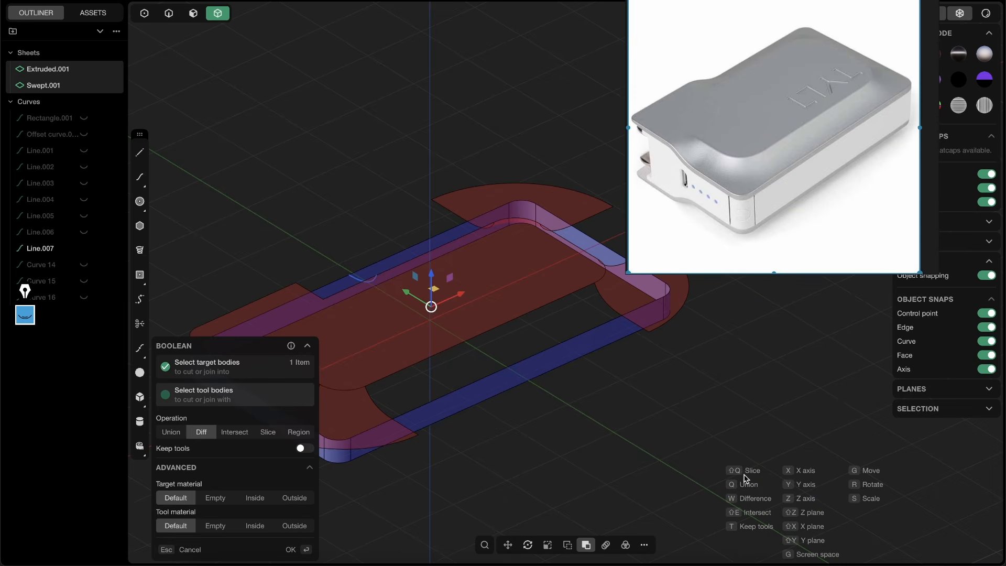
shift+middle_drag(555, 360, 617, 344)
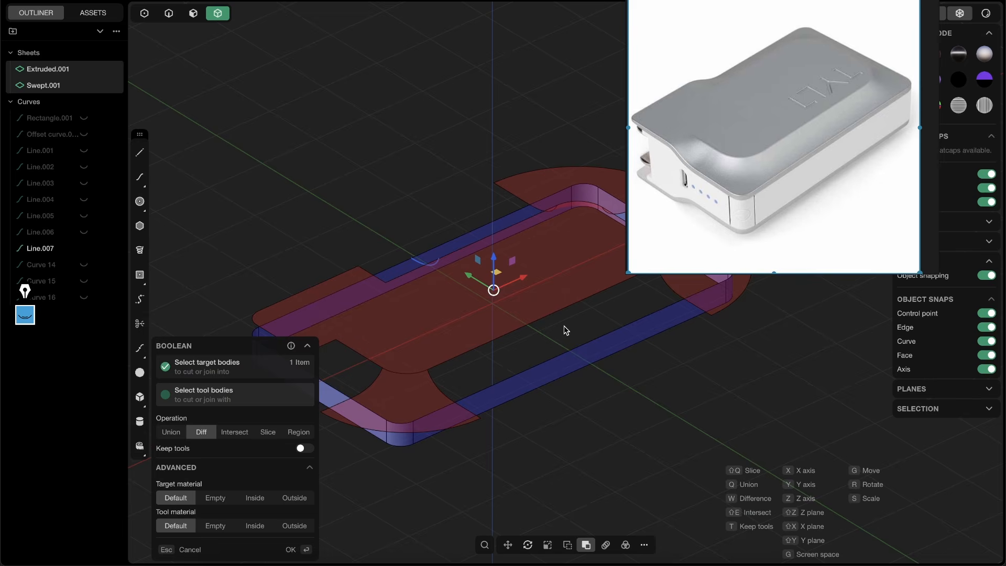
key(shift+q)
shift+middle_drag(435, 330, 508, 273)
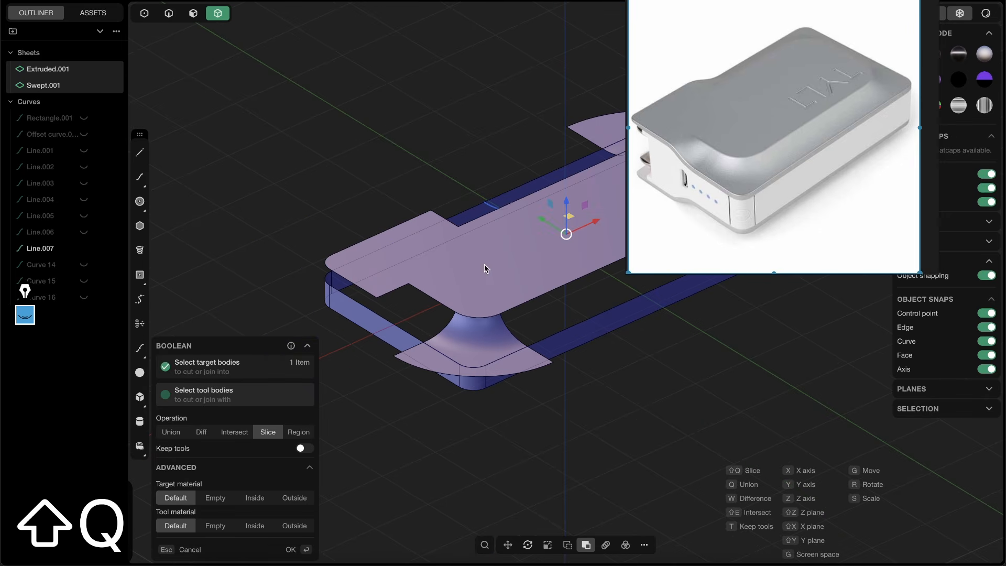
scroll(437, 360, up, 5)
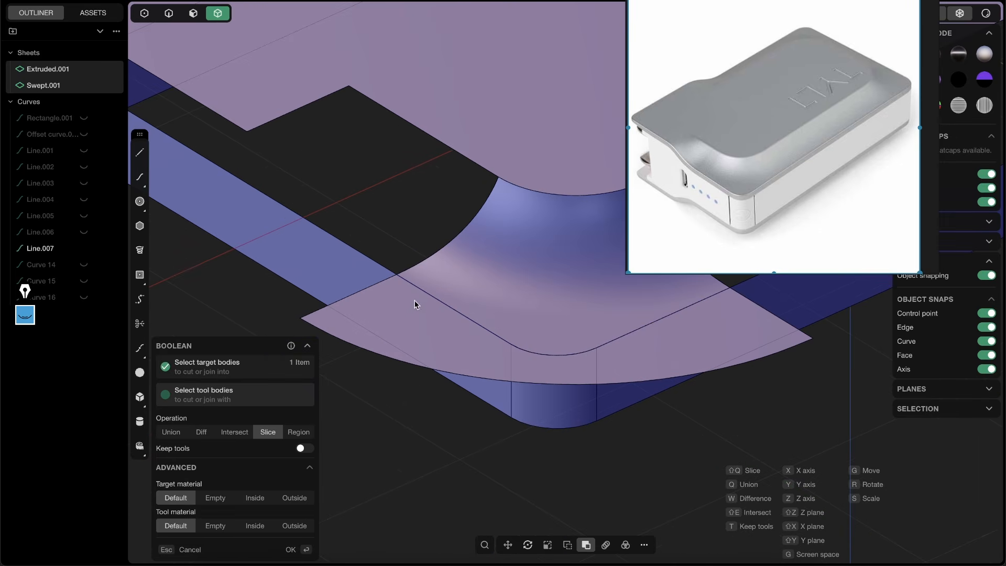
shift+middle_drag(478, 307, 462, 330)
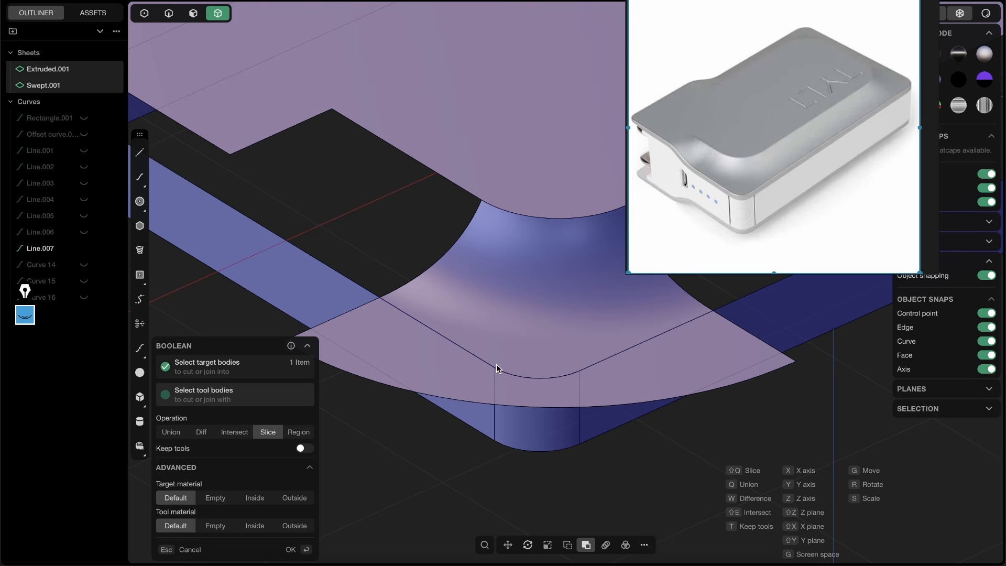
middle_drag(536, 341, 418, 258)
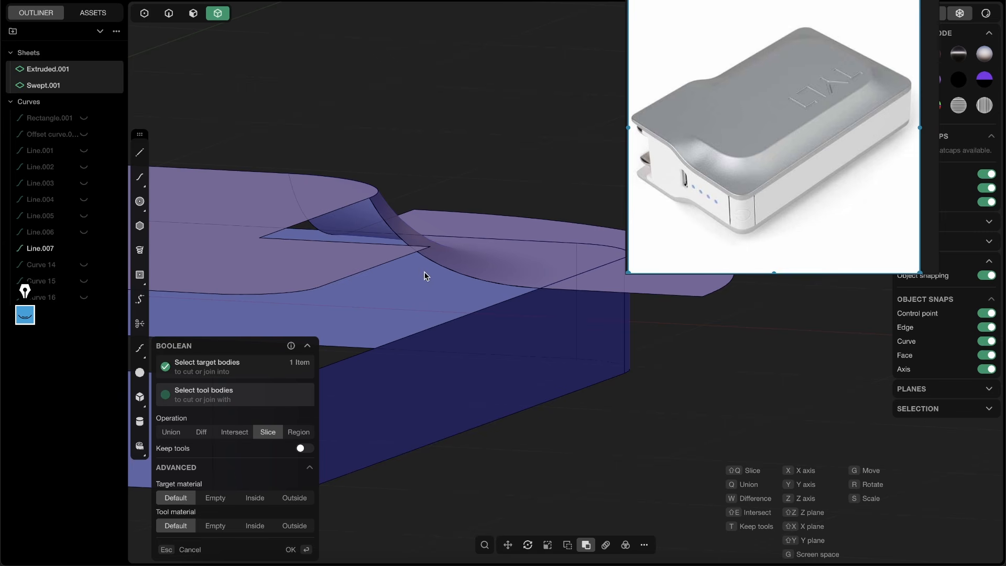
middle_drag(483, 312, 524, 338)
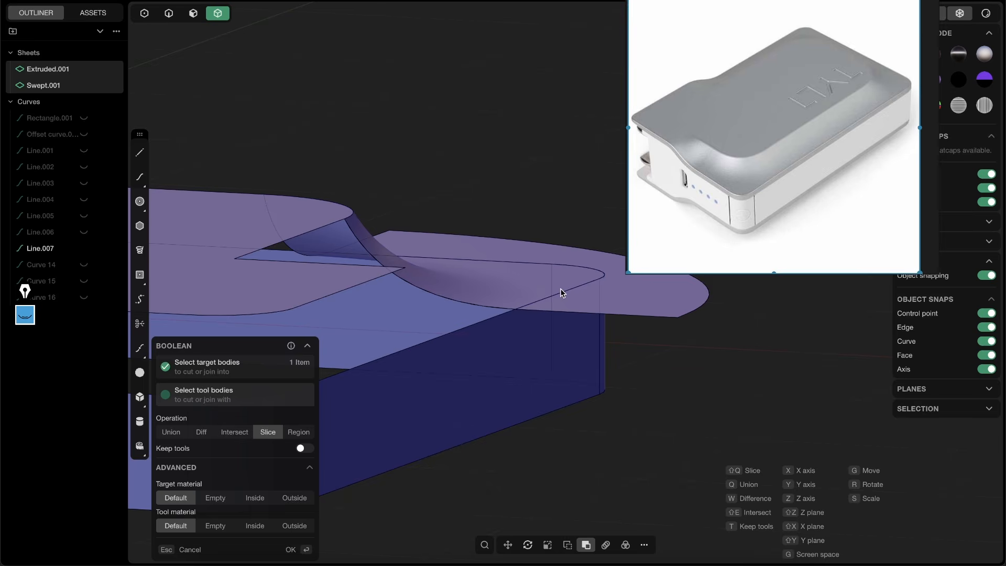
key(Return)
Select the three leftover corner pieces outside the walls and delete them.
middle_drag(564, 289, 393, 288)
scroll(476, 278, down, 8)
shift+middle_drag(393, 288, 415, 353)
click(509, 102)
shift+middle_drag(576, 159, 425, 138)
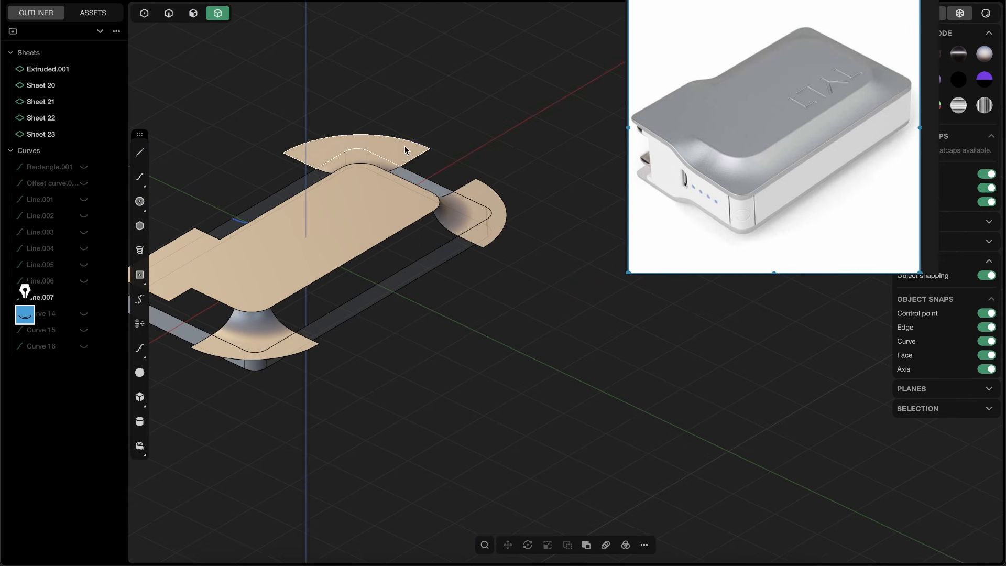
click(405, 151)
shift+click(490, 239)
shift+click(297, 353)
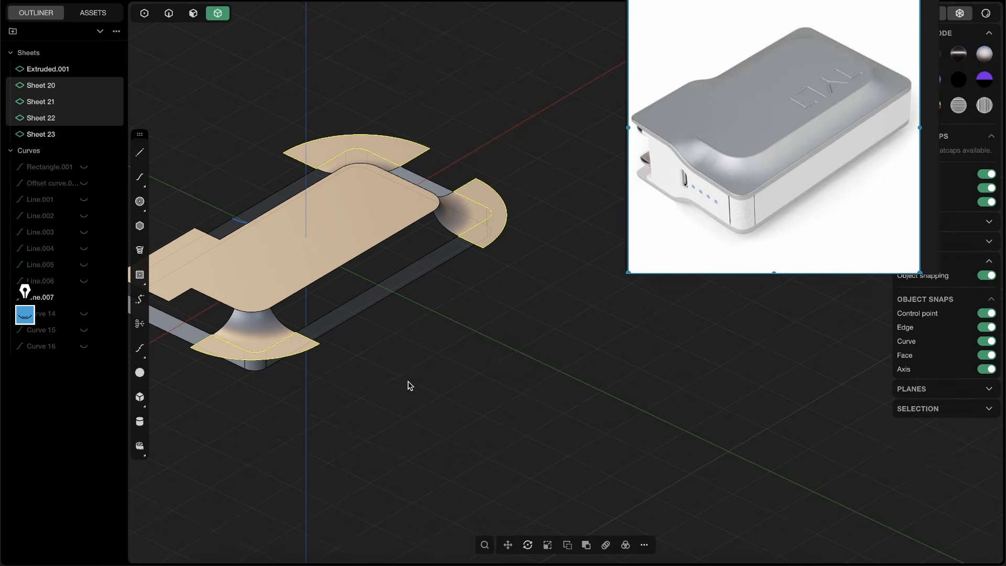
key(x)
Check the trimmed corners with edge display toggled off and on, and move the reference image clear of the viewport controls.
shift+middle_drag(418, 373, 464, 248)
key(shift+e)
scroll(465, 249, up, 3)
drag(787, 196, 870, 483)
shift+middle_drag(608, 353, 588, 400)
key(shift+e)
middle_drag(469, 281, 449, 391)
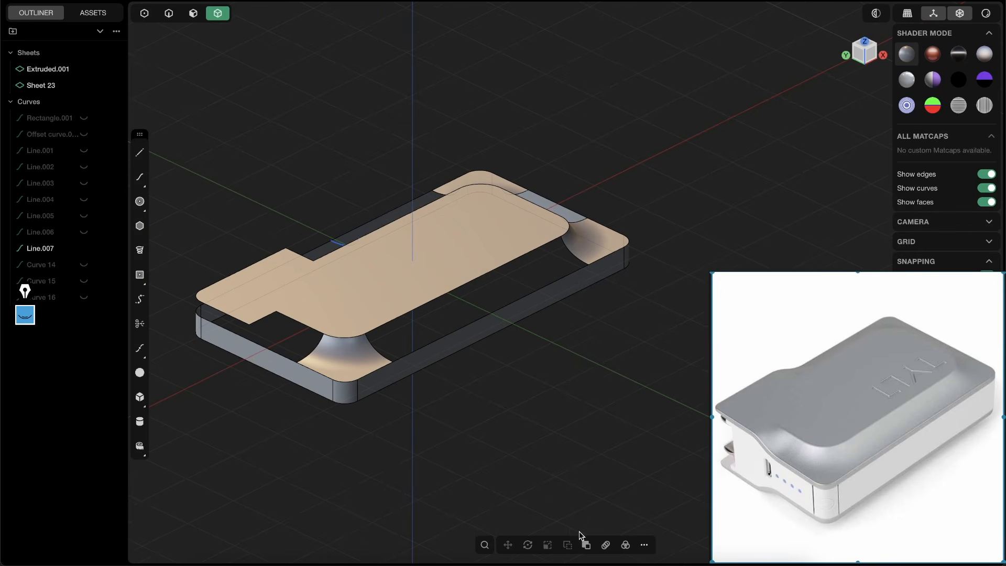
Select the wall sheet and the trimmed top sheet and join them into one sheet.
drag(639, 438, 435, 88)
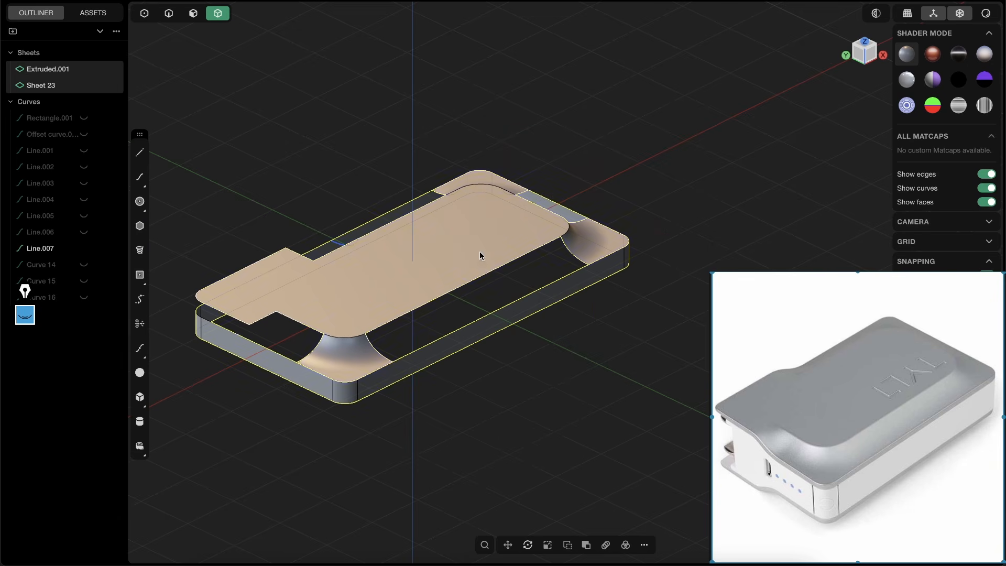
key(j)
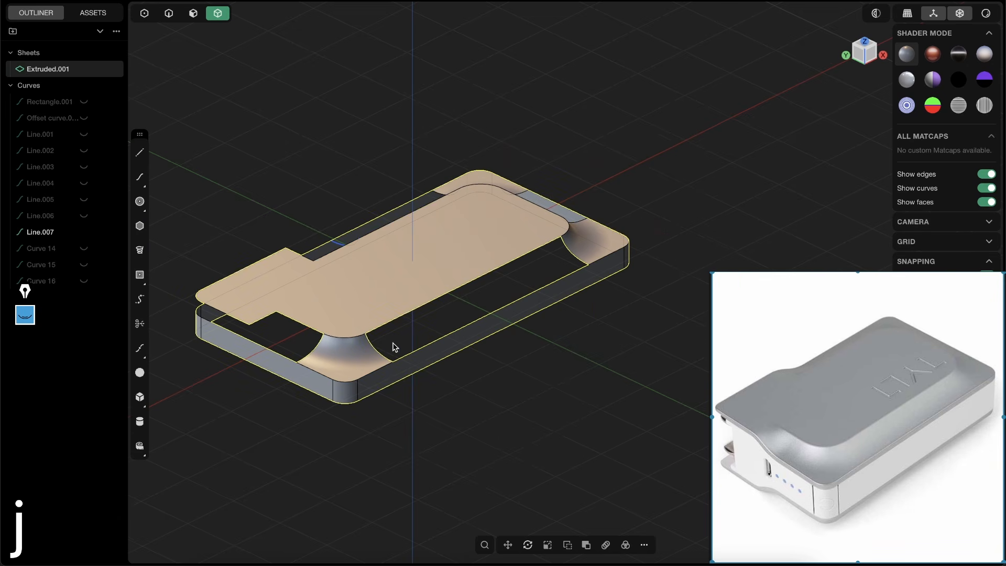
scroll(395, 348, up, 3)
Loft the long side gap between two corner edges, using the top face edge and wall edge as guides and adjusting the guide continuity.
key(2)
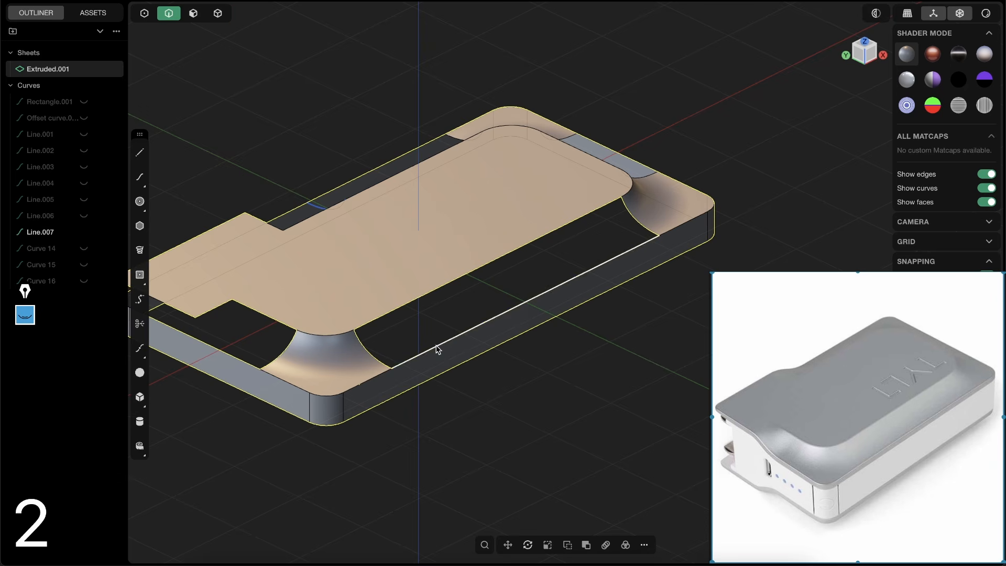
click(370, 358)
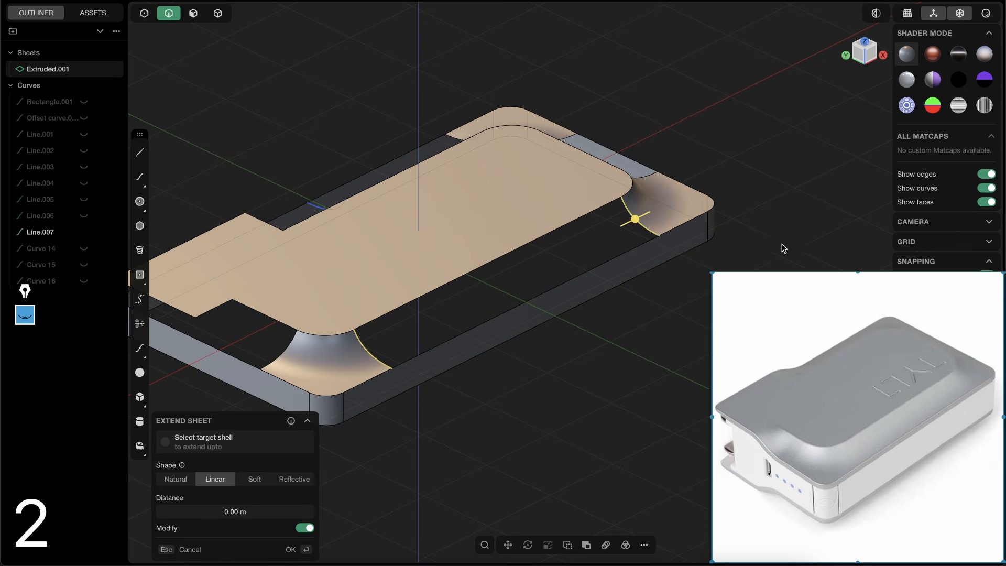
key(l)
click(488, 264)
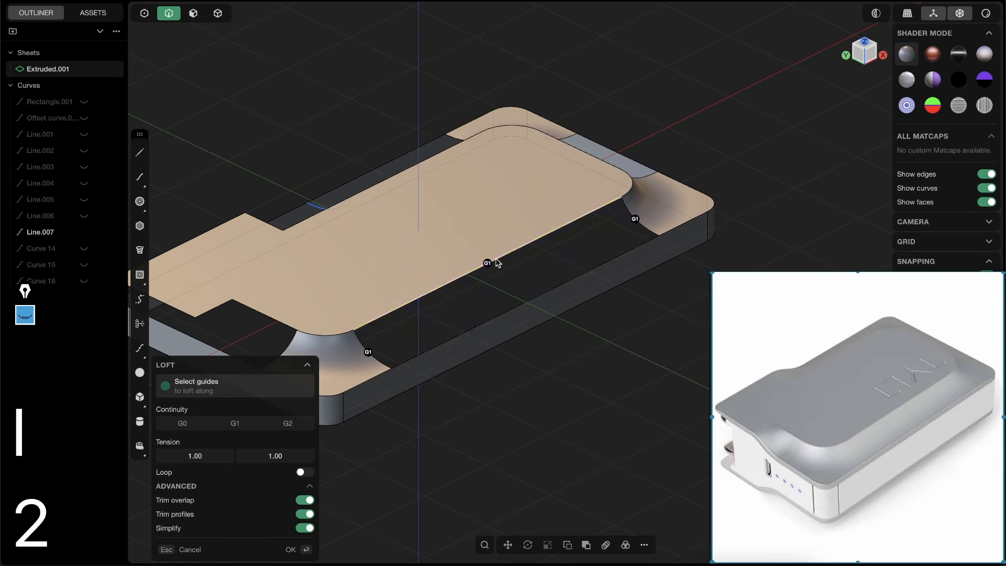
click(526, 304)
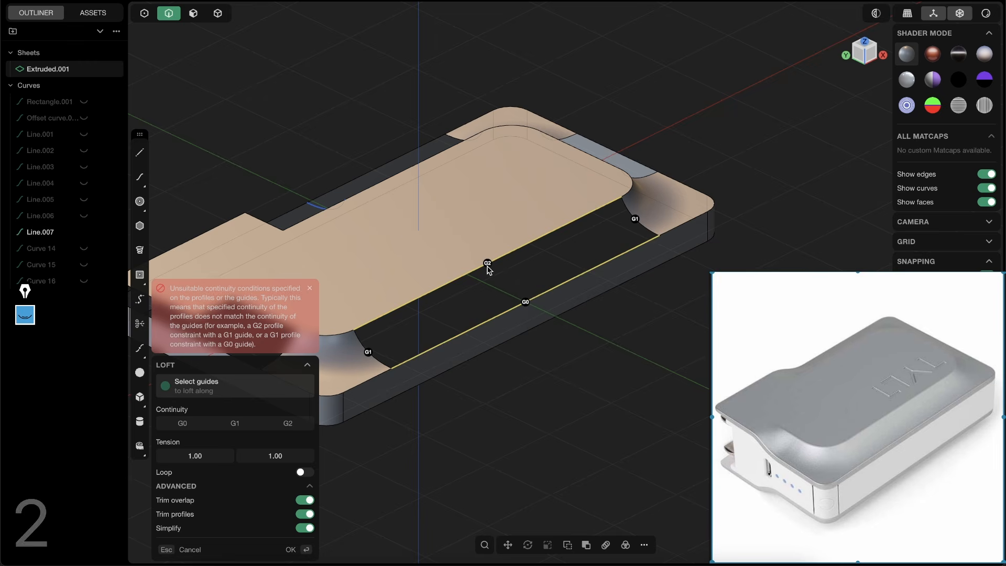
key(Return)
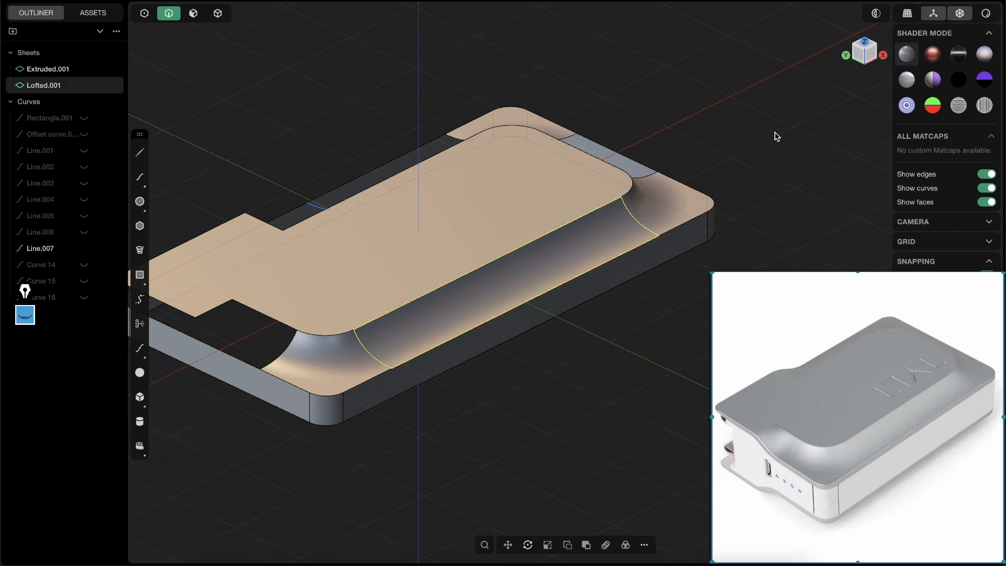
Hide the edge display and check how the lofted side blends into the corner surfaces.
key(shift+e)
middle_drag(674, 235, 635, 236)
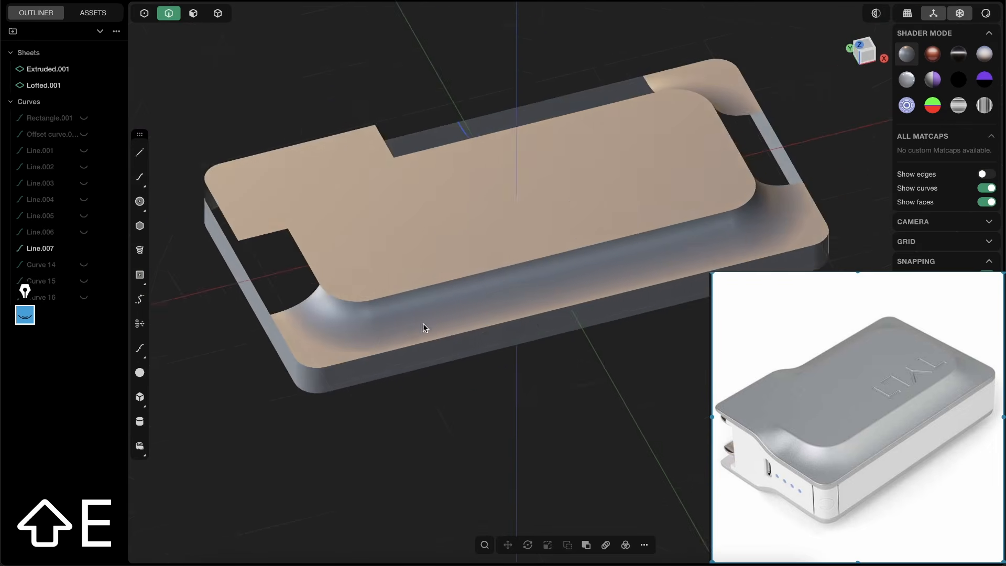
scroll(423, 323, up, 3)
middle_drag(423, 323, 498, 331)
key(e)
key(Escape)
Loft the short end gap between its two corner edges, using the top and wall edges as guides and adjusting the upper guide's continuity.
key(2)
click(428, 362)
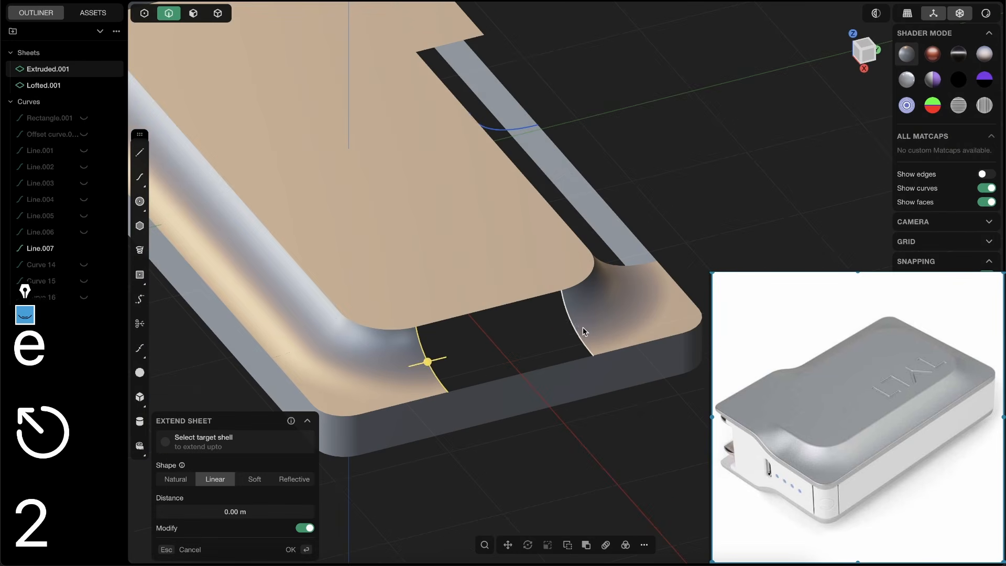
key(l)
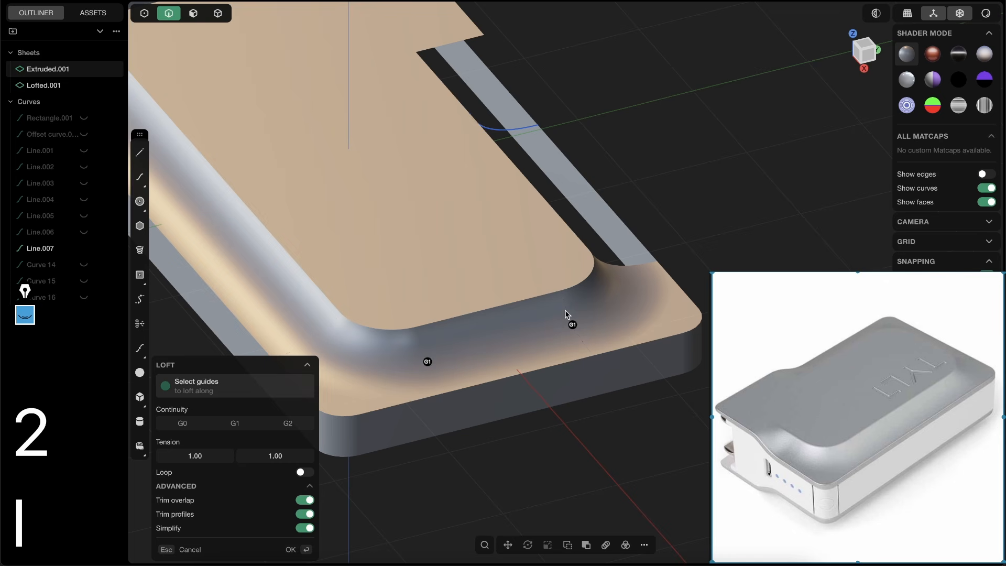
click(512, 305)
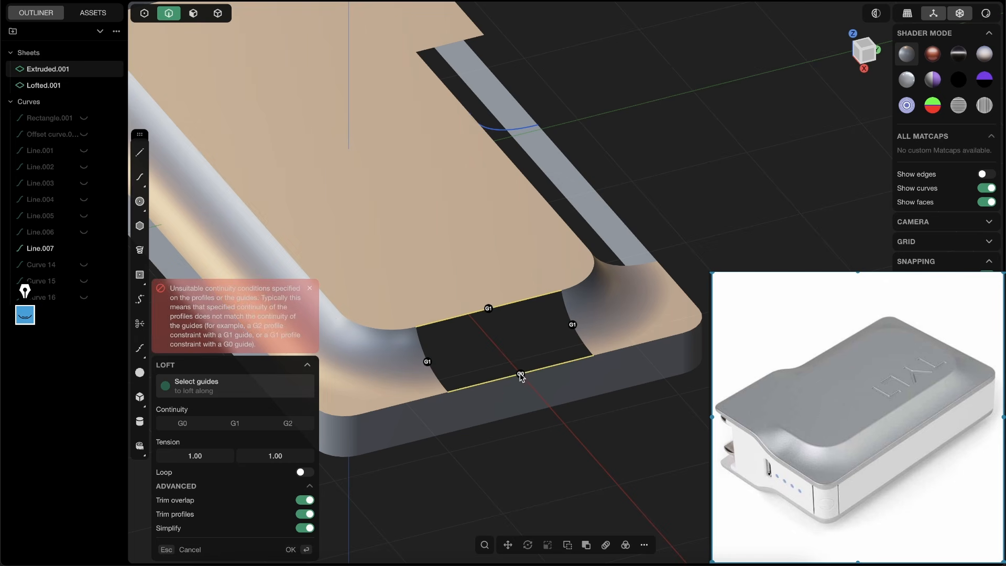
click(489, 310)
right_click(572, 294)
Loft from the third corner's open edge to the profile curve on the second long side, guided by the top face edge with adjusted continuity.
shift+middle_drag(599, 302, 483, 419)
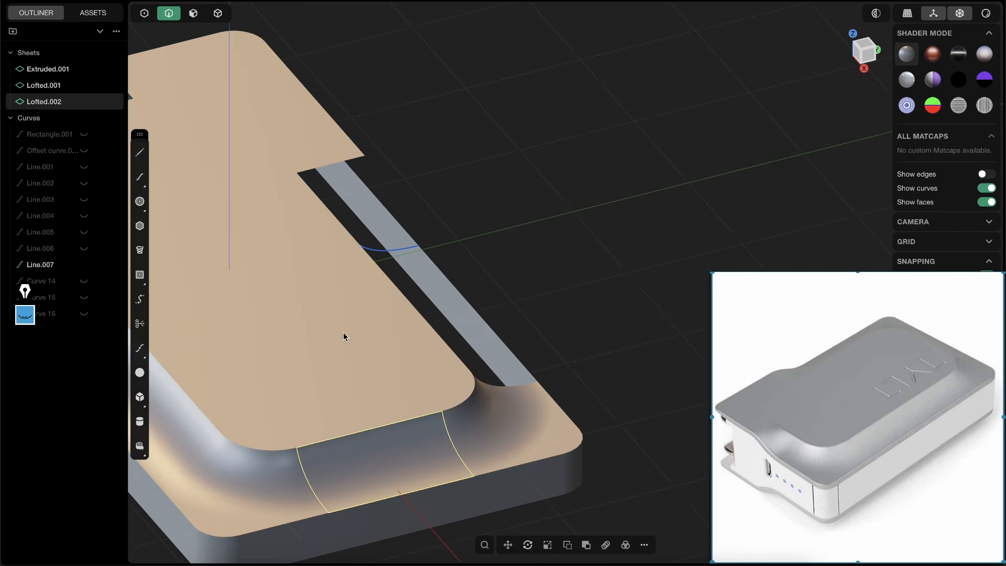
middle_drag(344, 334, 398, 221)
key(2)
click(393, 336)
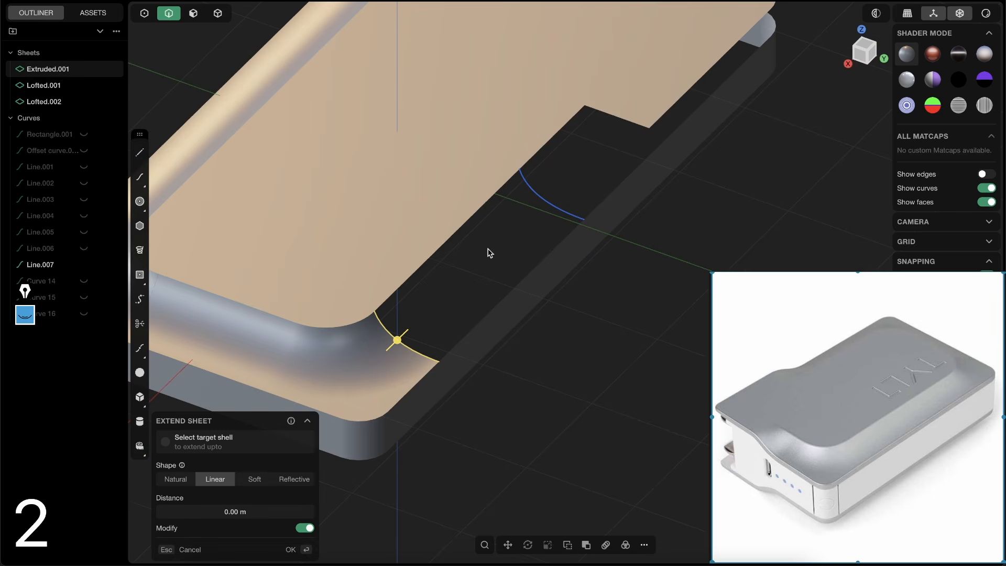
shift+click(539, 187)
key(l)
key(2)
click(439, 244)
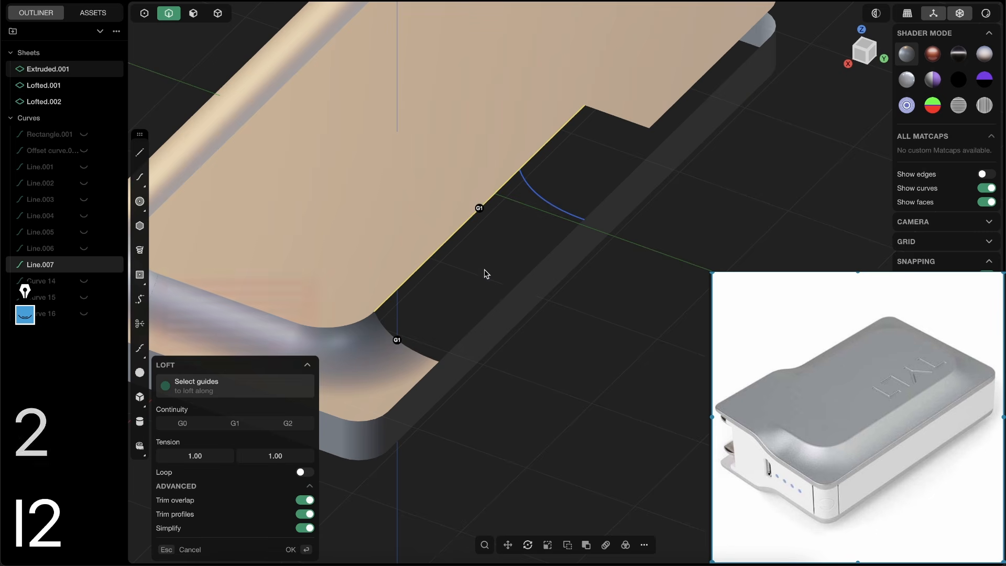
click(480, 209)
right_click(616, 283)
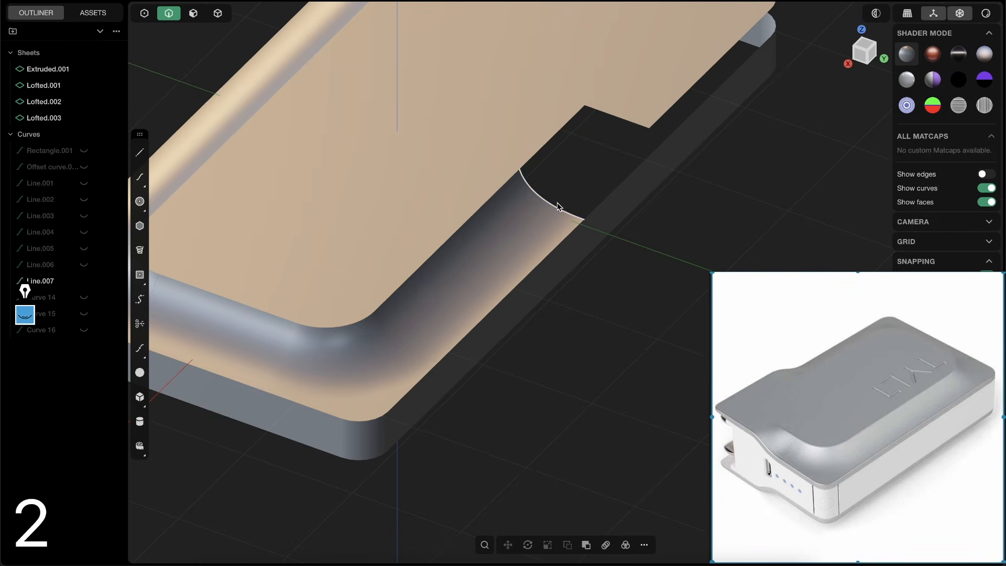
Delete the profile curve at the open end of the second long side's loft.
key(x)
scroll(525, 254, down, 6)
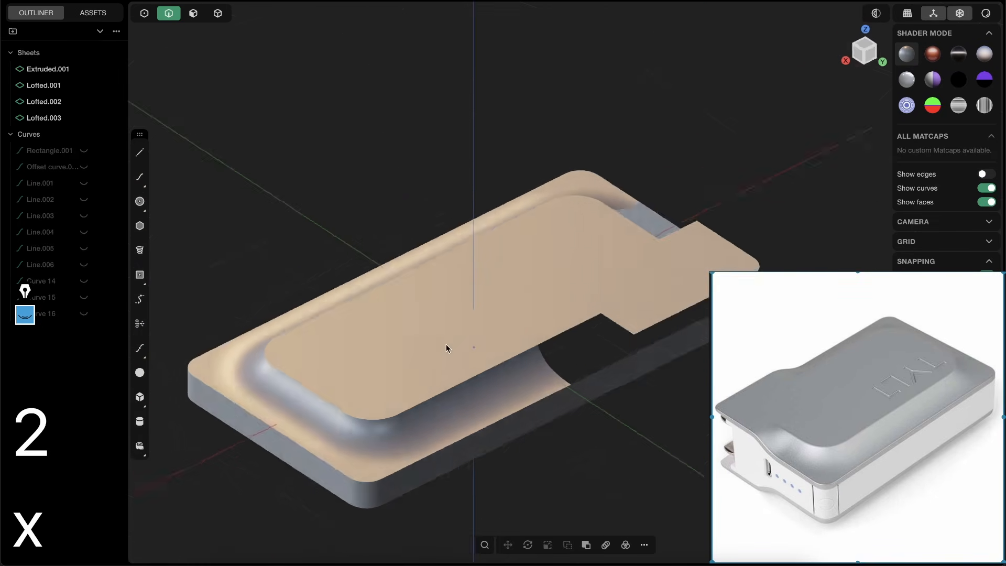
middle_drag(446, 347, 466, 350)
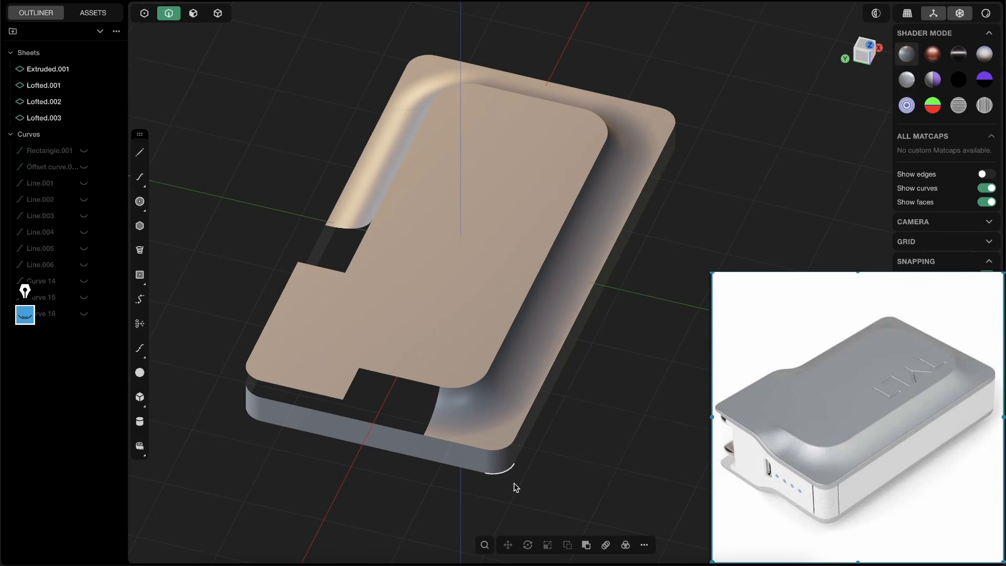
Select the main body sheet and the three lofted sheets and join them into a single sheet.
key(4)
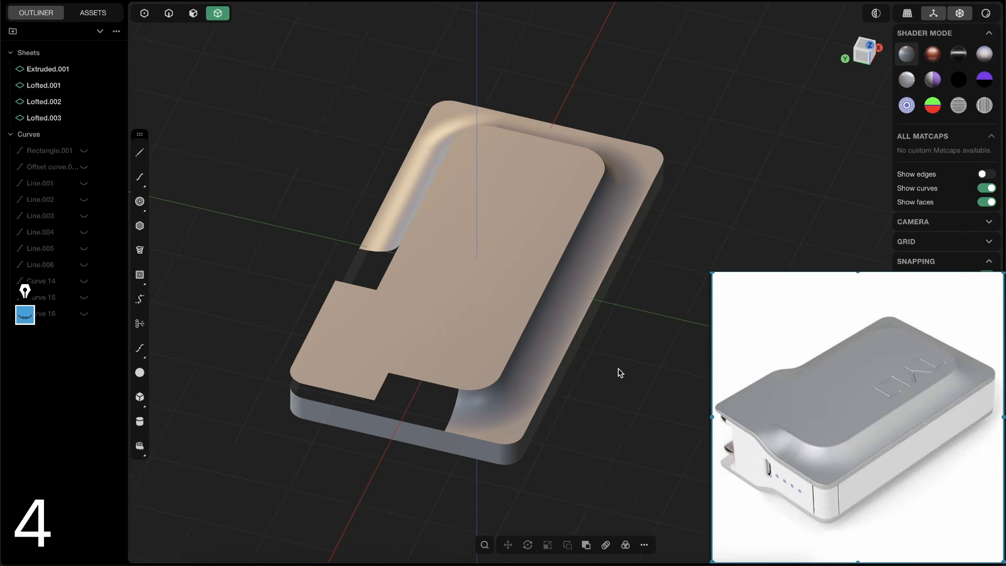
drag(663, 521, 268, 83)
drag(689, 508, 162, 84)
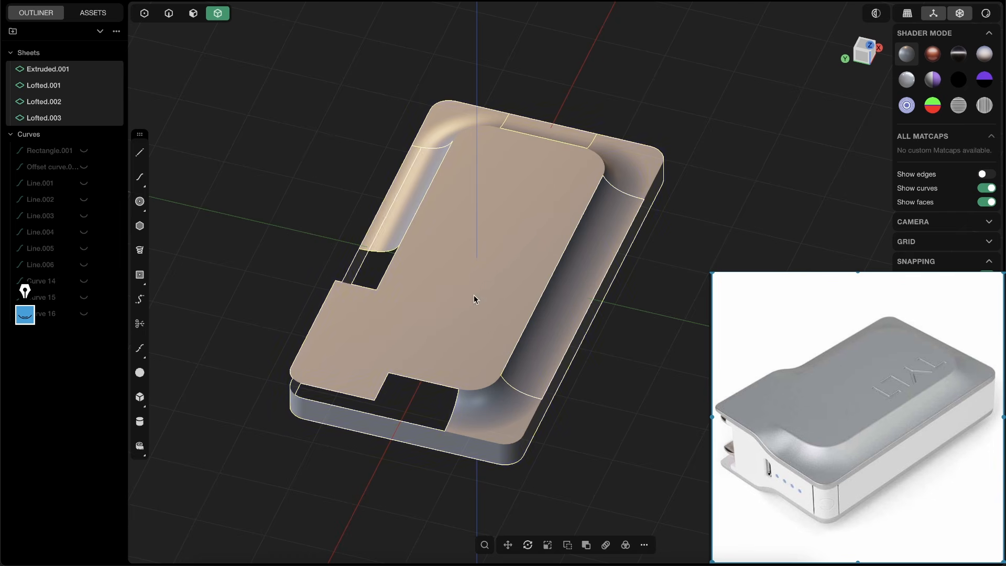
key(j)
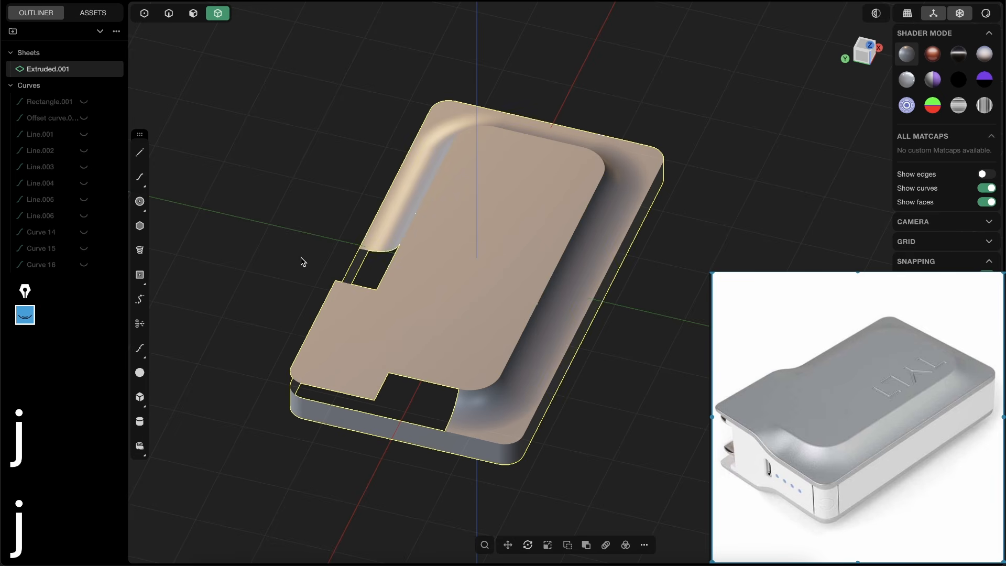
scroll(461, 325, up, 1)
scroll(523, 224, up, 3)
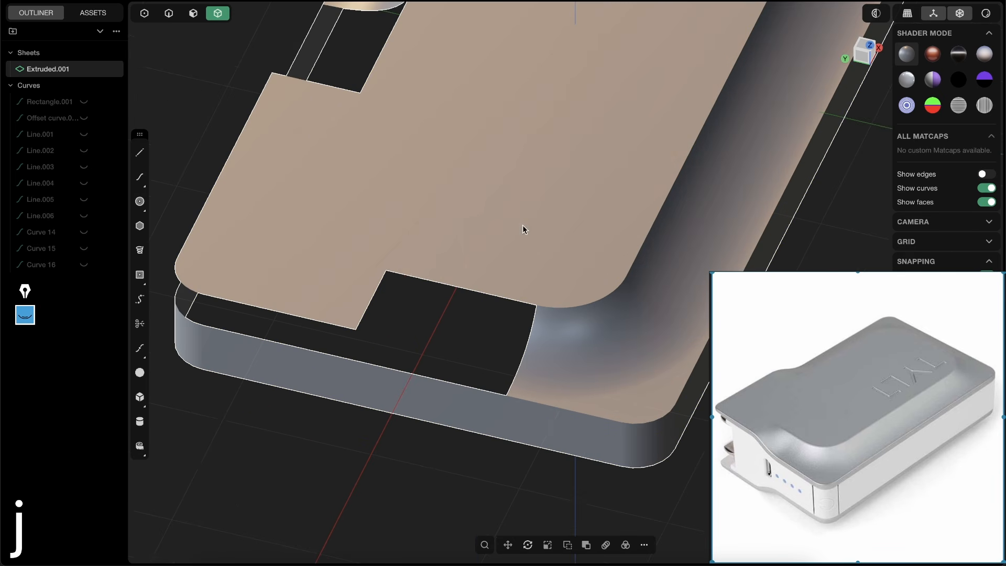
Loft from the top face's notch edge to the open corner edge on the short end, with G2 continuity at both profiles.
middle_drag(405, 270, 344, 250)
click(408, 325)
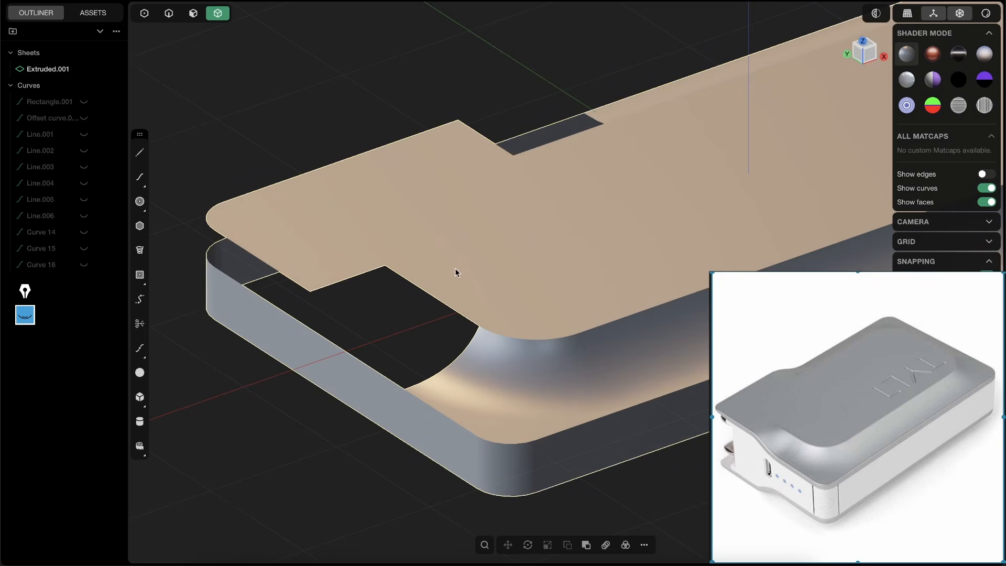
middle_drag(455, 266, 148, 89)
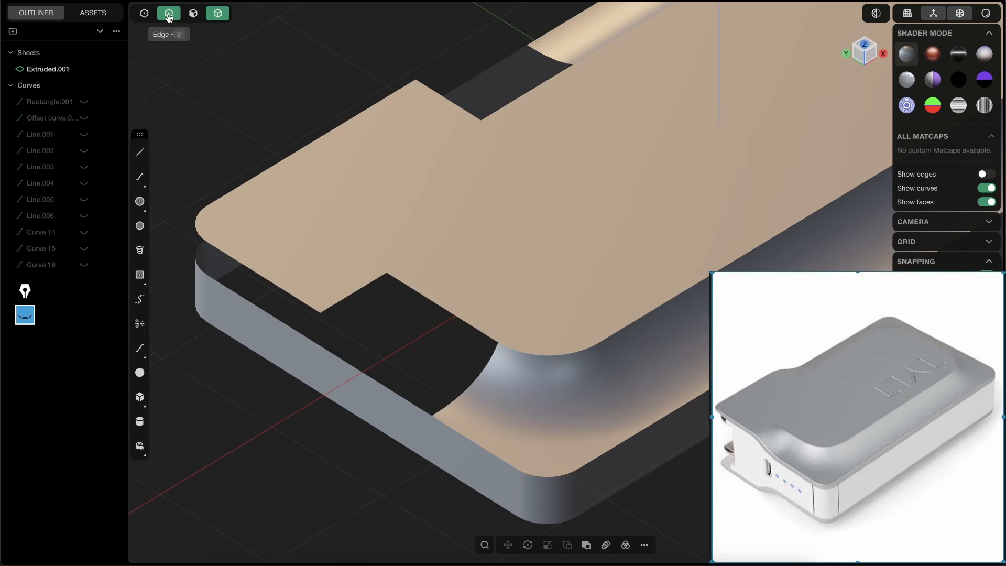
click(361, 290)
key(e)
click(473, 389)
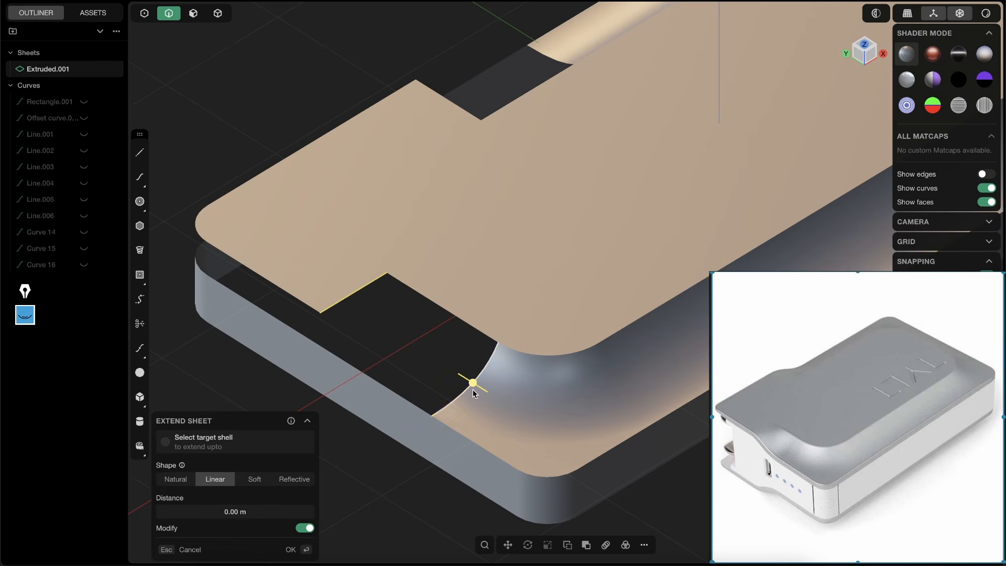
key(l)
middle_drag(560, 292, 461, 276)
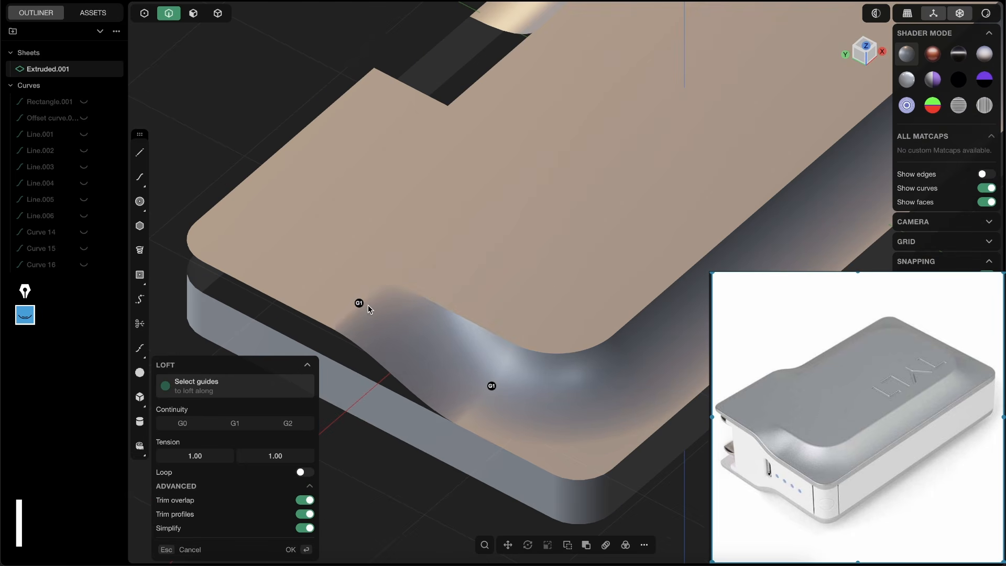
click(491, 386)
scroll(518, 304, up, 5)
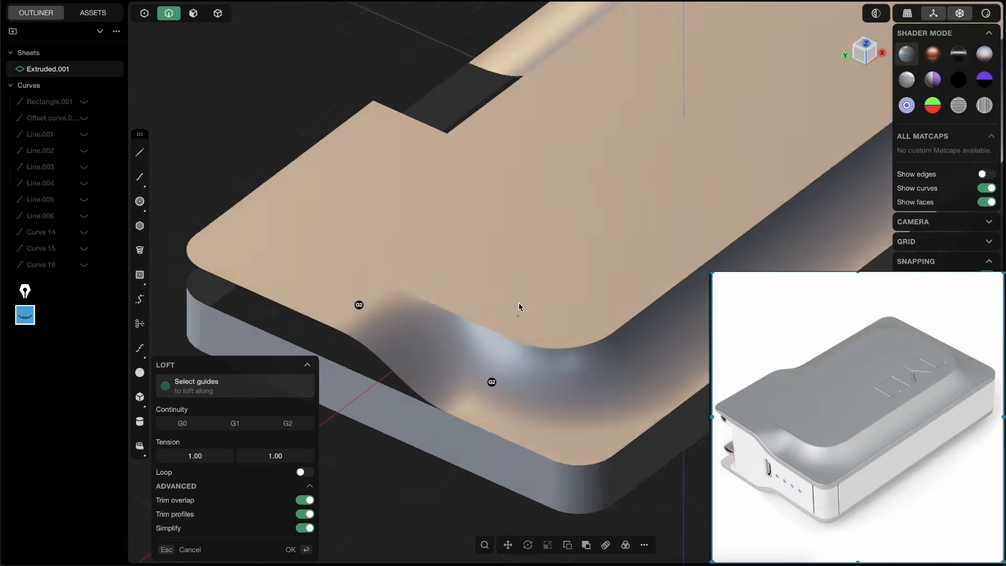
Compare G1 and G2 continuity at the loft's corner profile and return it to G2.
mouse_move(426, 309)
middle_down()
mouse_move(476, 253)
mouse_move(477, 267)
middle_up()
scroll(510, 422, up, 3)
click(510, 384)
middle_drag(504, 407, 486, 352)
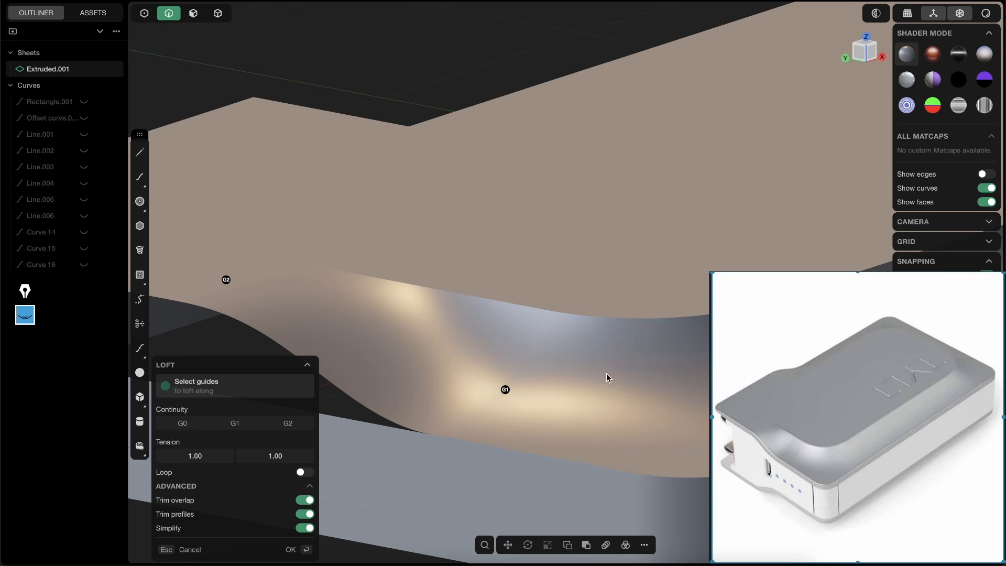
middle_drag(783, 456, 532, 377)
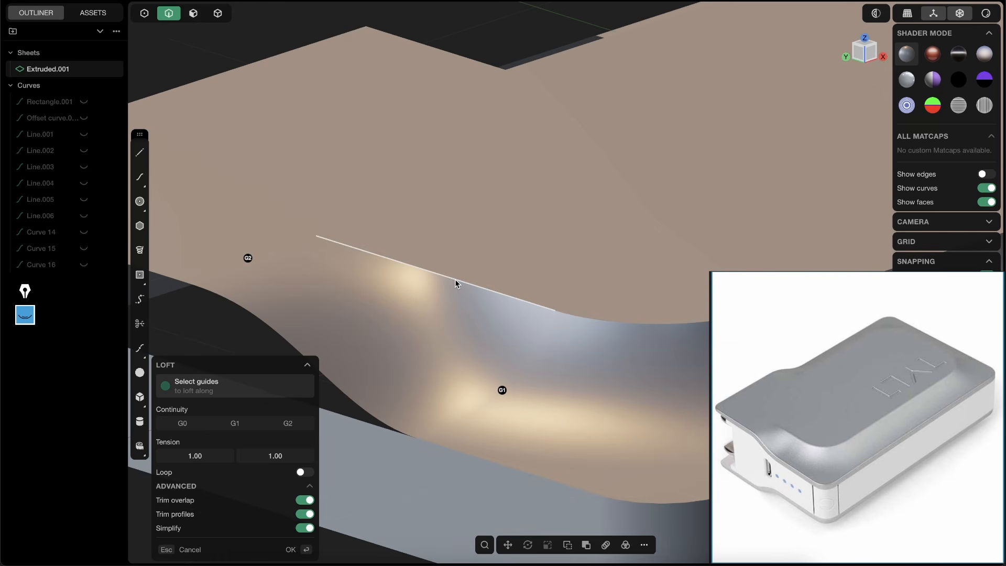
middle_drag(530, 416, 497, 390)
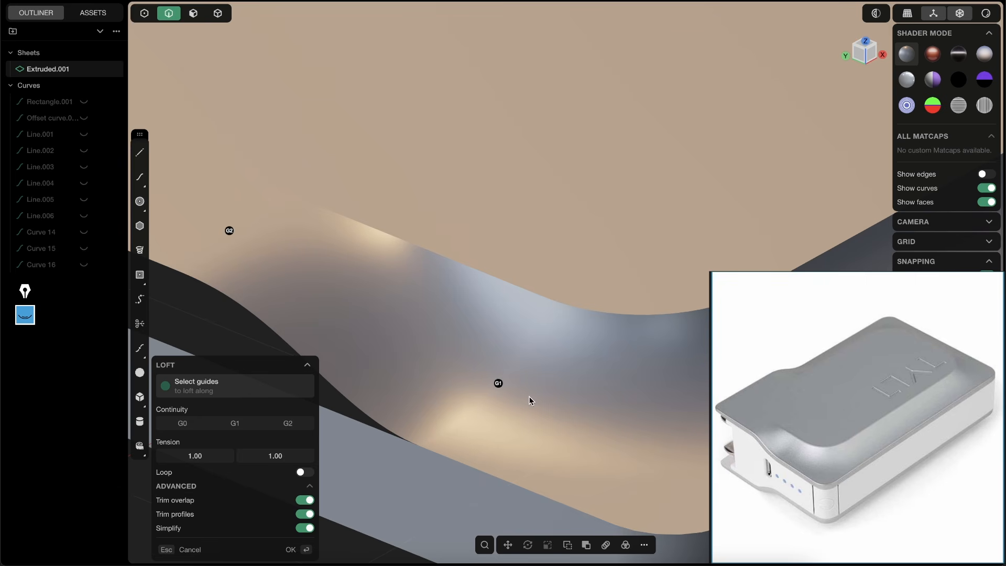
click(498, 383)
mouse_move(496, 382)
middle_down()
mouse_move(460, 386)
mouse_move(492, 397)
mouse_move(487, 418)
mouse_move(421, 402)
mouse_move(444, 423)
mouse_move(480, 412)
middle_up()
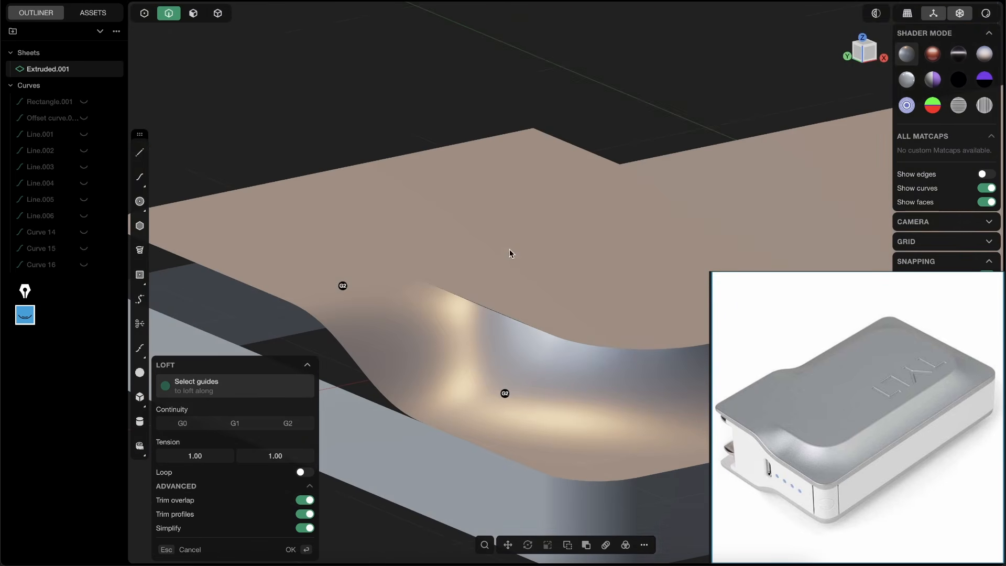
Guide the loft along the straight top face edge and finish the surface.
middle_drag(509, 254, 509, 309)
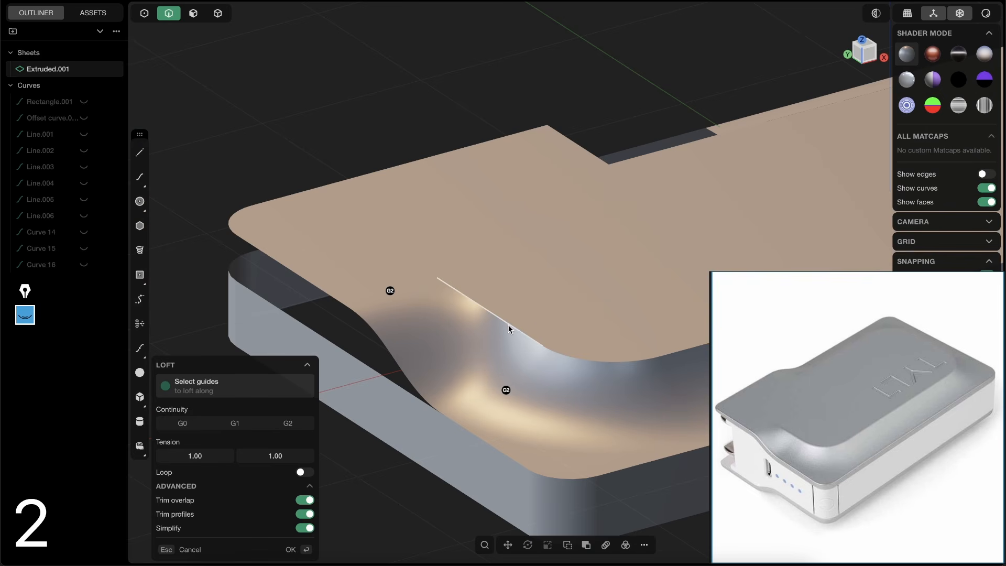
click(491, 314)
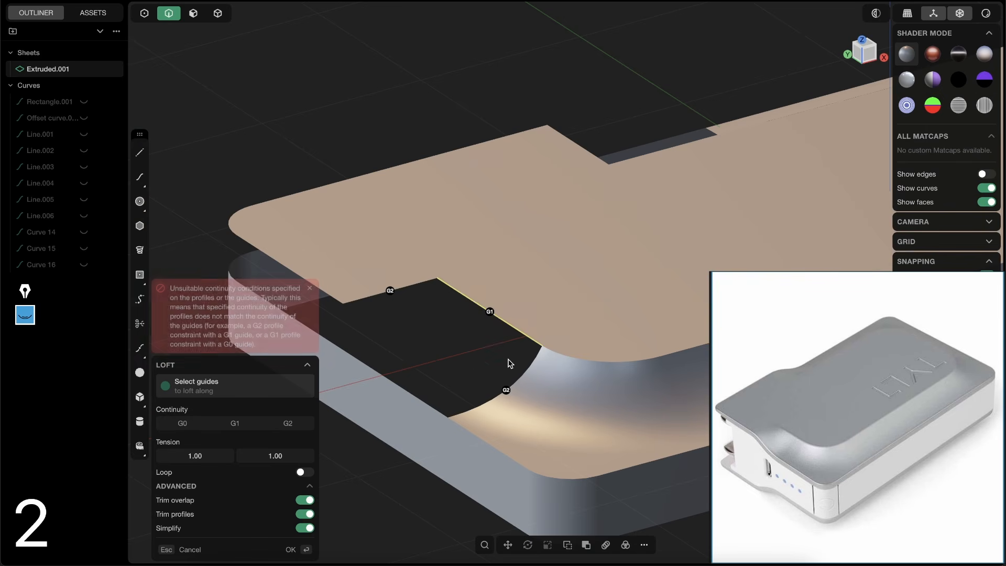
middle_drag(517, 290, 415, 440)
key(Return)
Show and hide the model's edges to examine the lofted transition at the short end.
key(shift+e)
click(482, 495)
scroll(481, 498, down, 5)
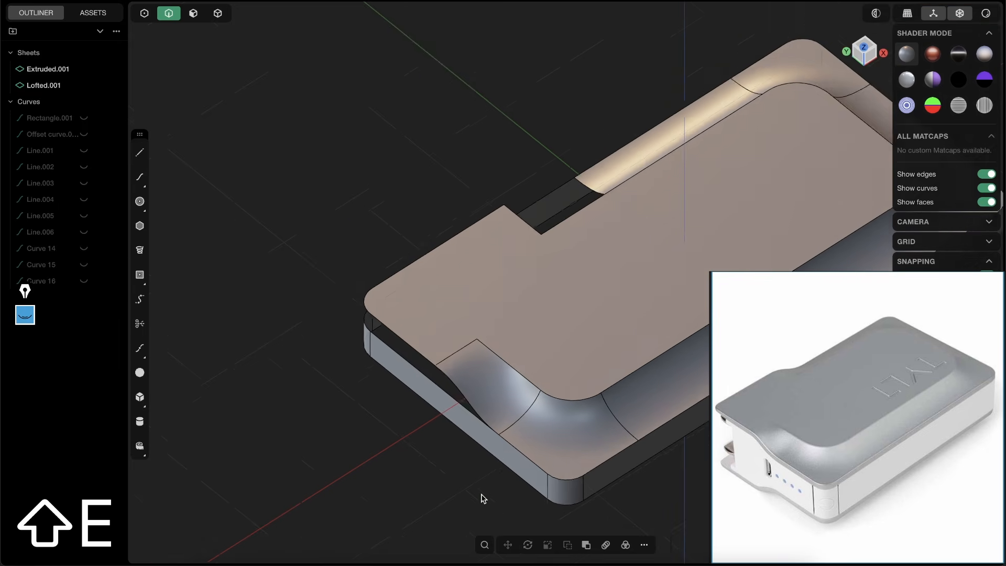
key(shift+e)
middle_drag(577, 419, 505, 411)
scroll(483, 360, up, 4)
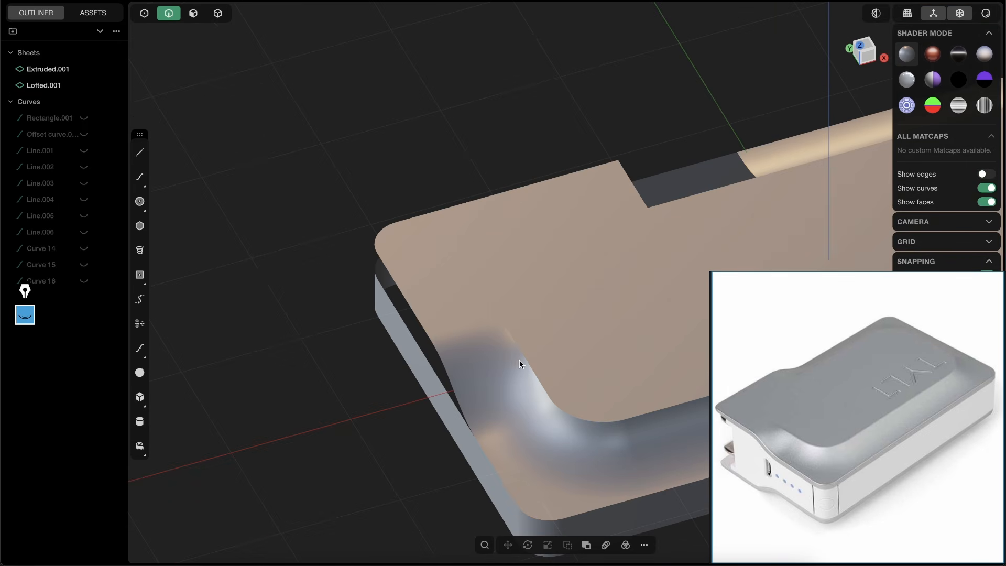
Loft the gap on the long side between the notch edge and the open profile edge with G2 continuity, guided by the top face edge.
middle_drag(520, 364, 559, 269)
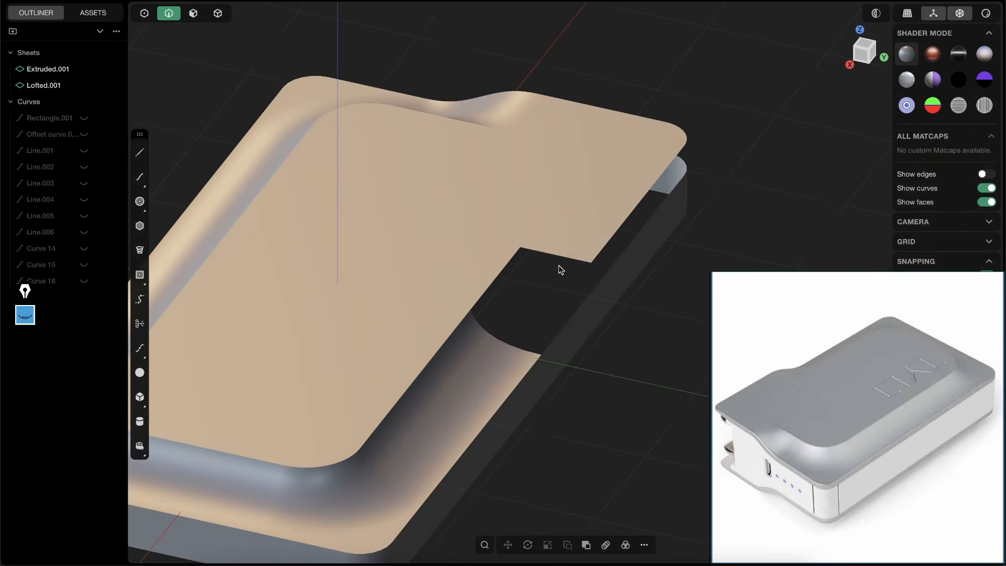
click(569, 256)
key(e)
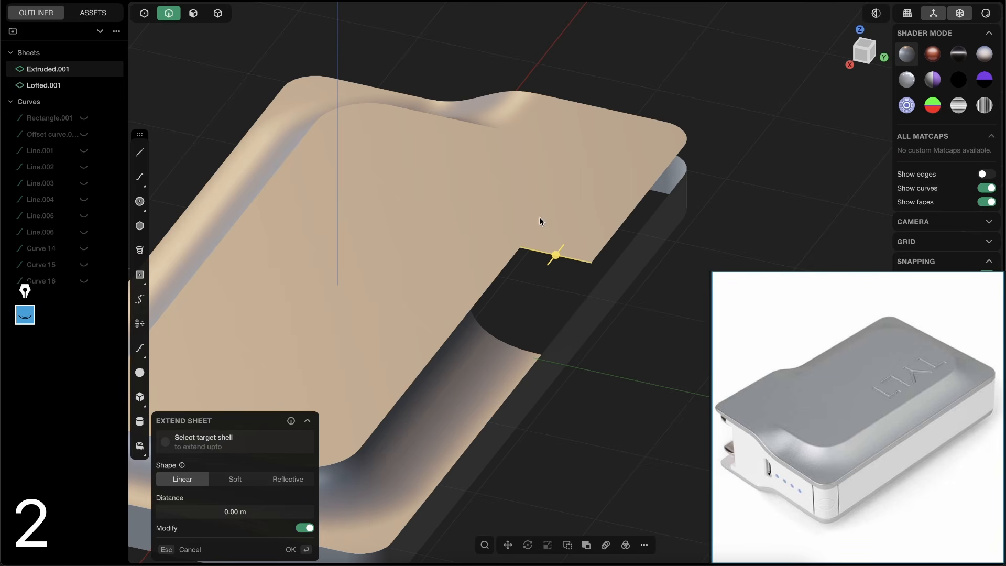
key(ctrl+z)
key(2)
click(511, 347)
key(e)
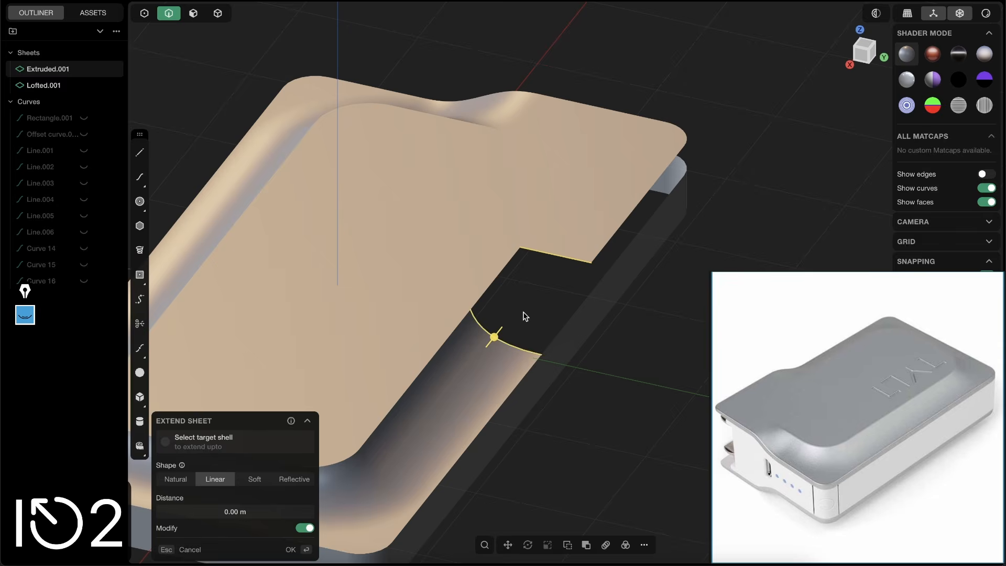
key(l)
click(495, 337)
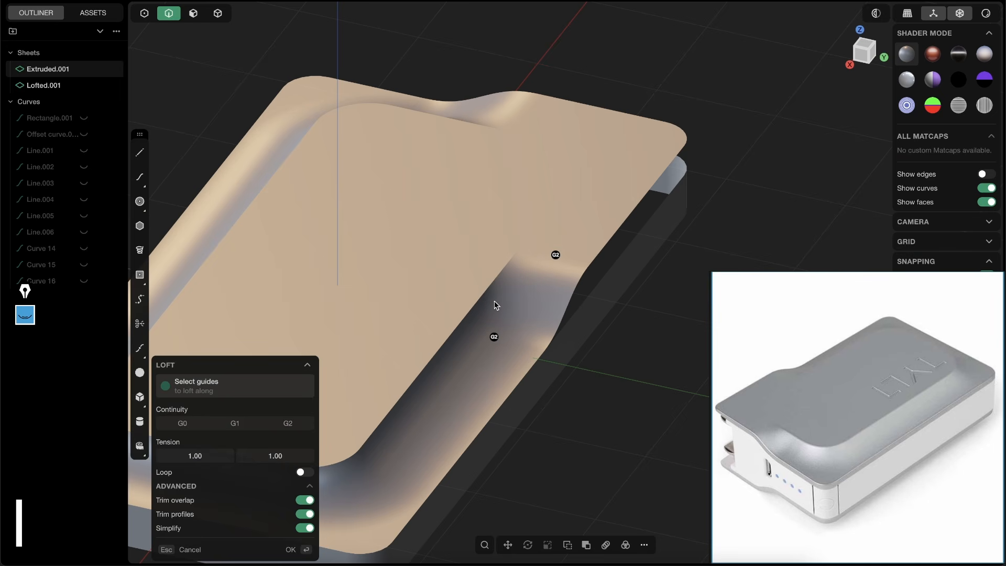
click(489, 286)
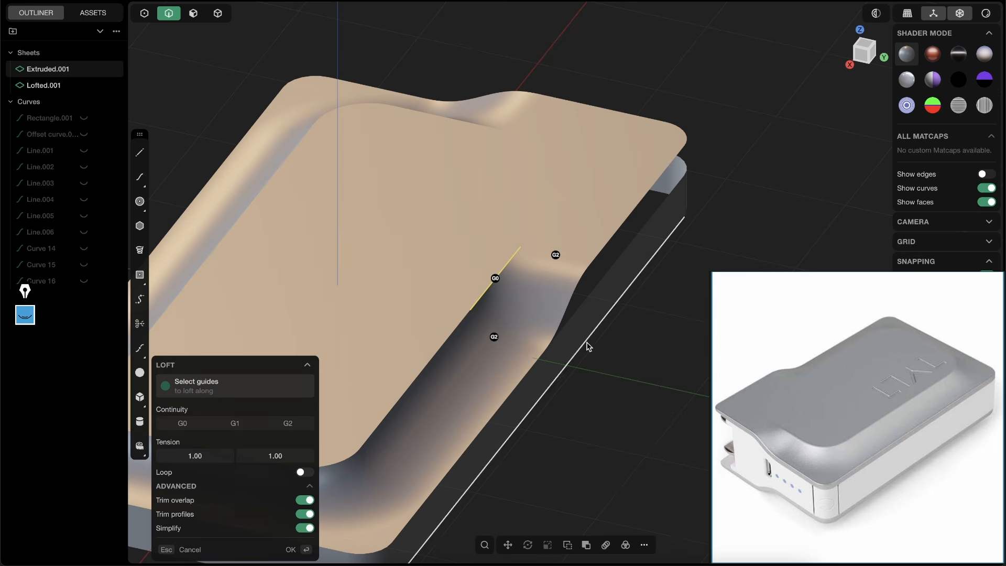
key(Return)
Select the main body sheet and the two lofted sheets and join them into a single sheet.
scroll(612, 359, down, 2)
middle_drag(476, 376, 555, 423)
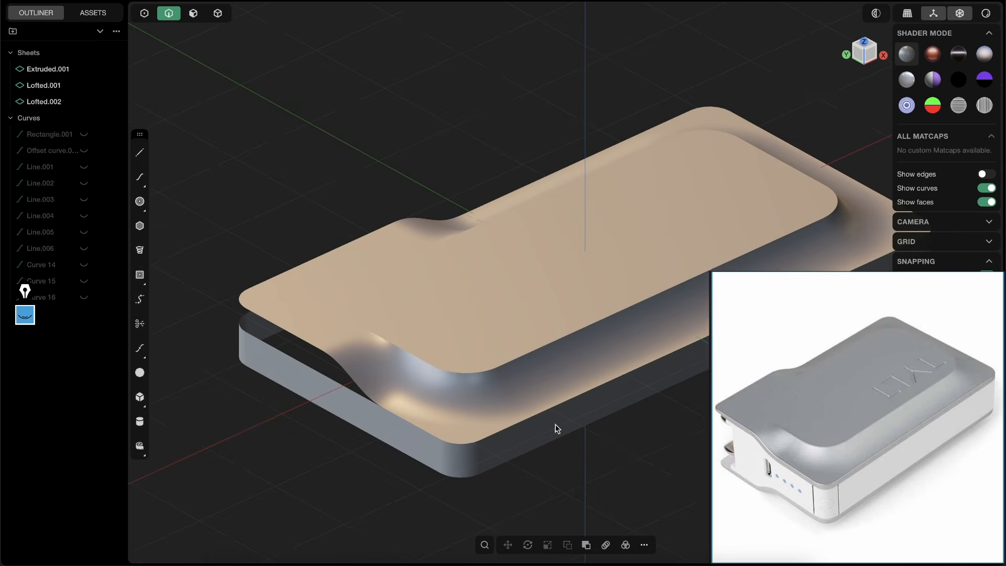
middle_drag(723, 407, 512, 311)
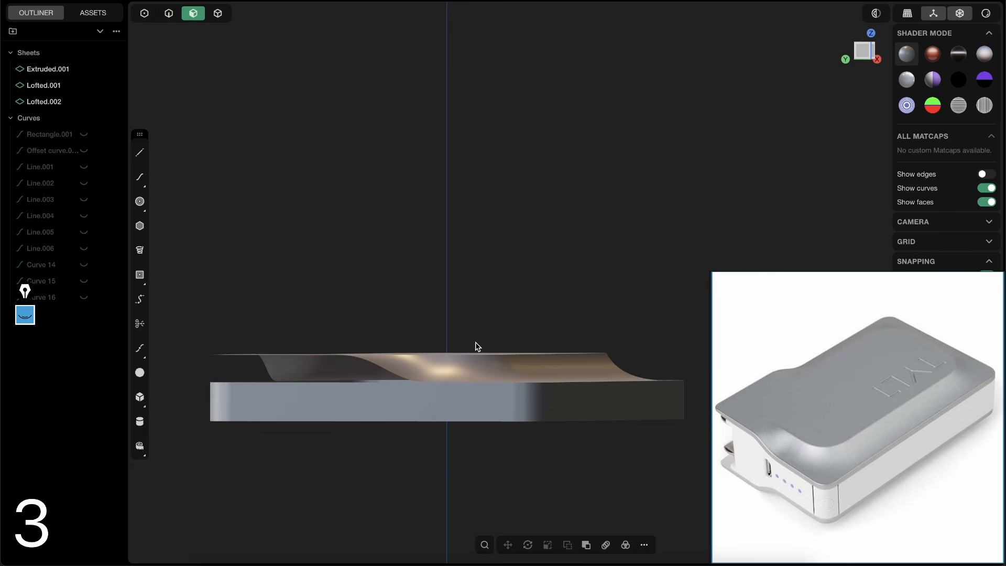
middle_drag(476, 346, 497, 322)
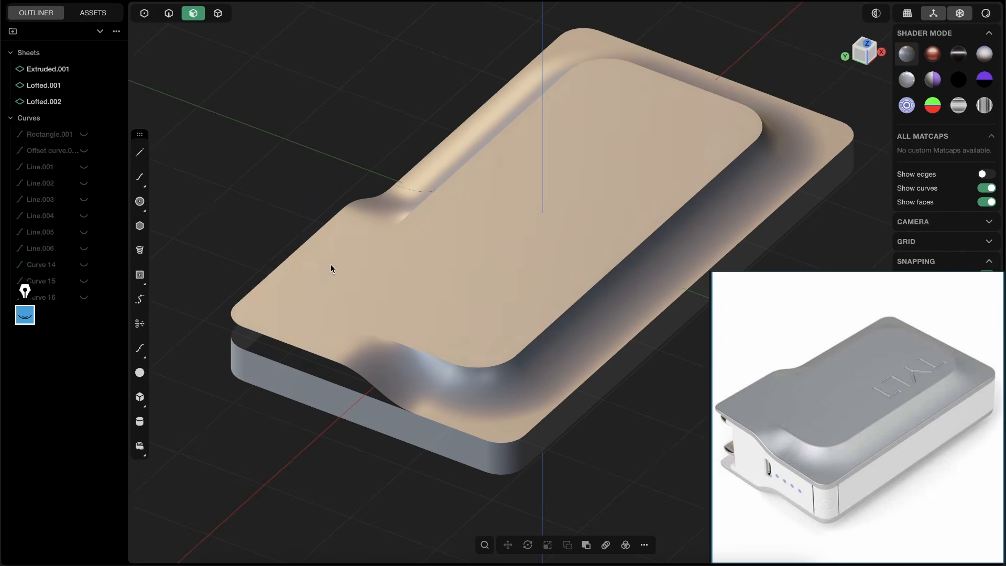
middle_drag(402, 283, 492, 178)
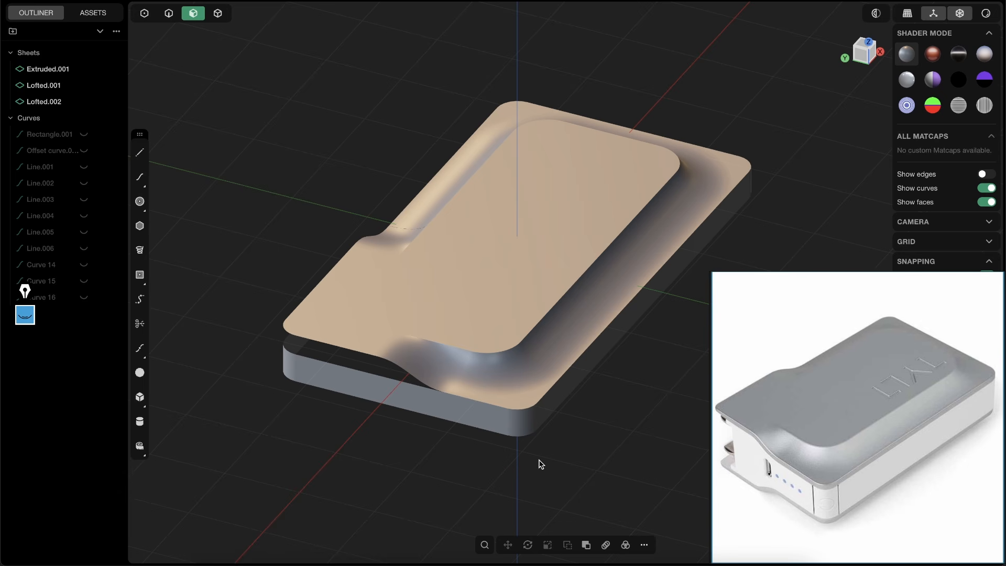
key(4)
drag(642, 493, 233, 92)
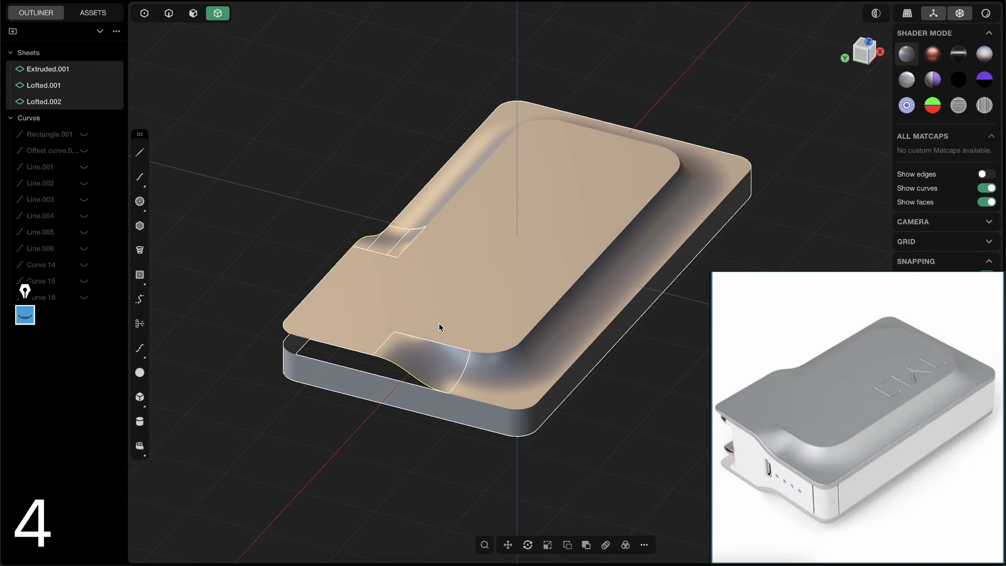
key(j)
click(345, 441)
Try to patch the open gap between the top surface and the walls using G0 continuity and multiple faces.
middle_drag(346, 440, 402, 315)
key(2)
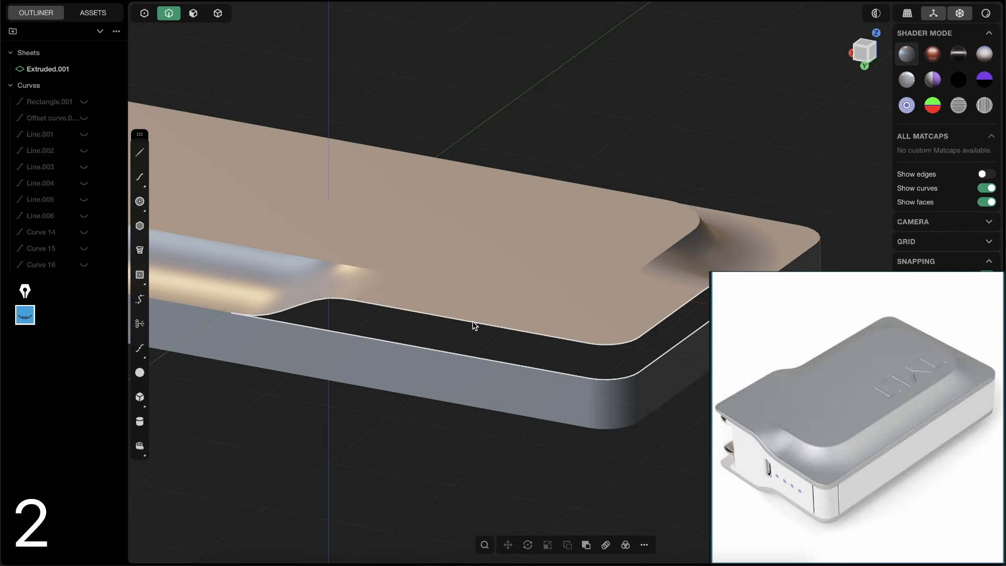
click(469, 328)
middle_drag(623, 383, 416, 300)
middle_drag(496, 335, 468, 325)
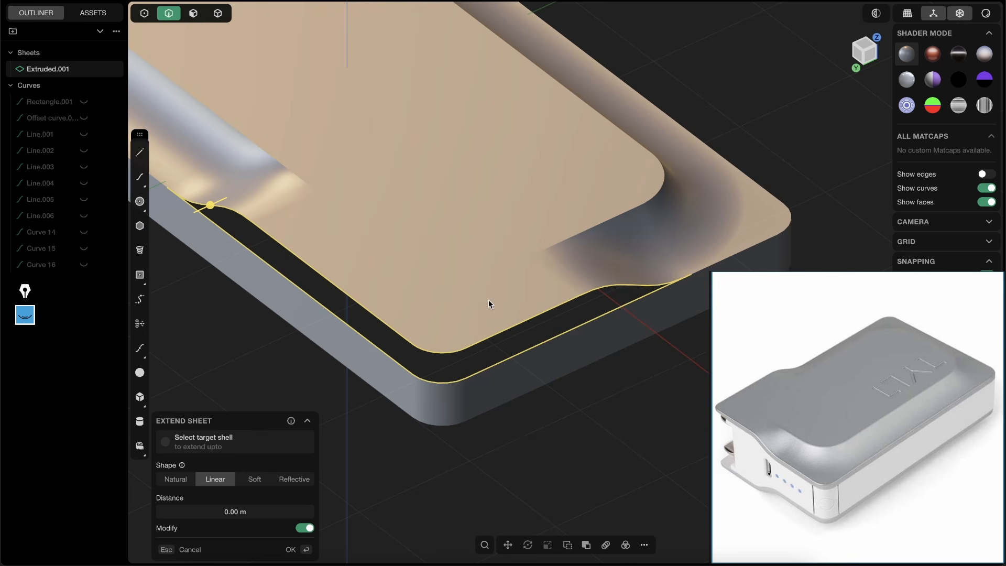
key(shift+3)
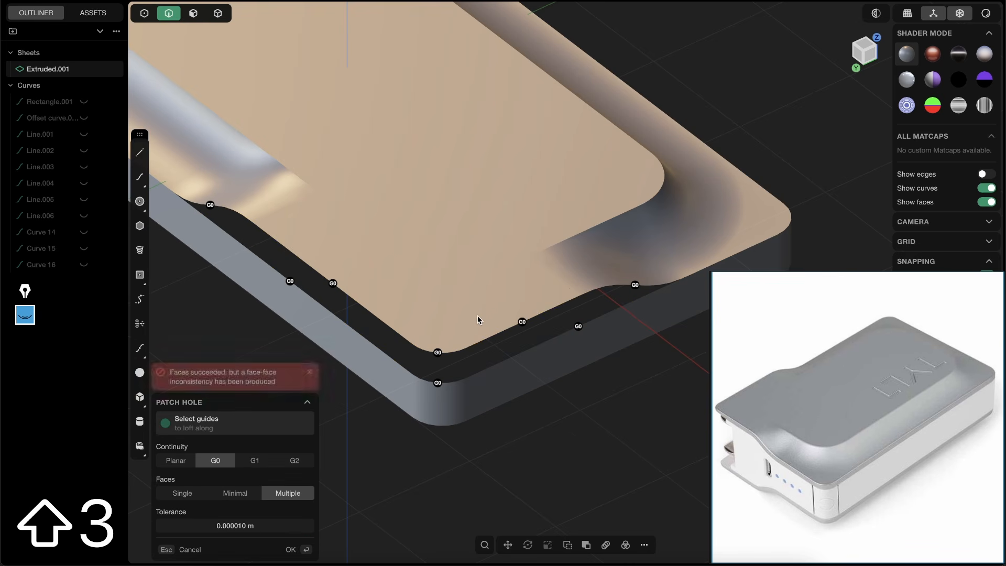
key(ctrl+z)
key(shift+3)
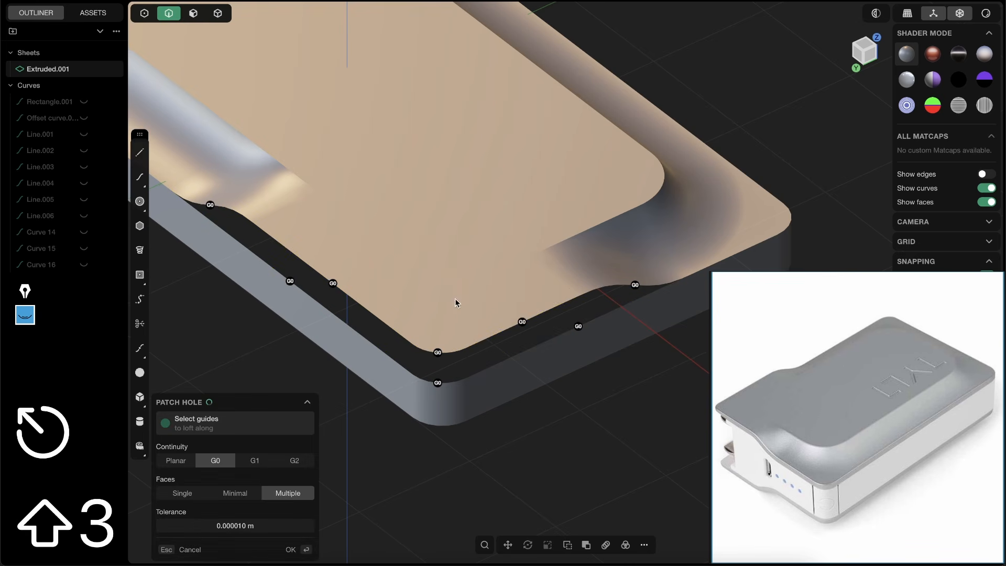
middle_drag(456, 301, 218, 433)
key(ctrl+z)
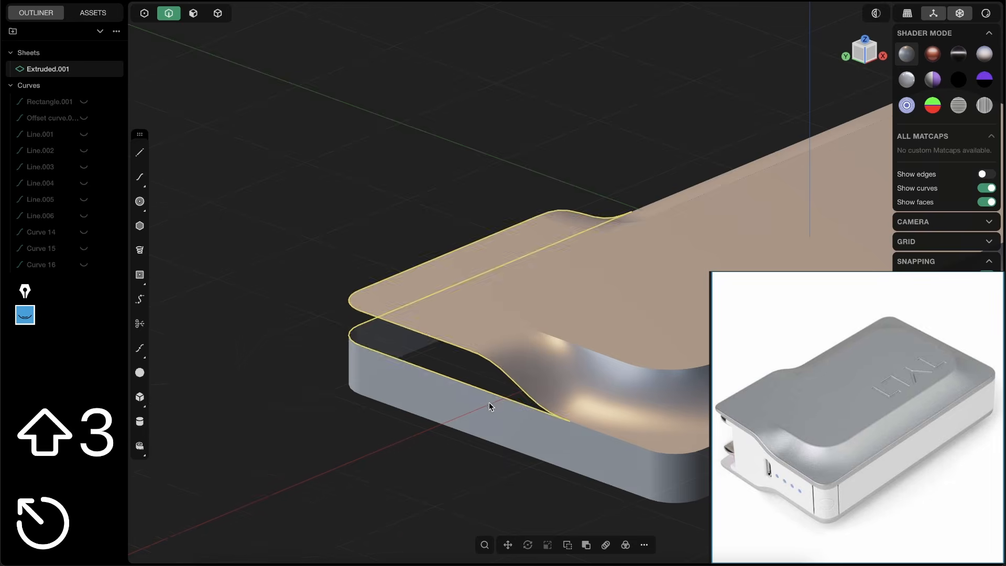
Turn on the edge display and switch to face selection.
middle_drag(489, 401, 504, 318)
key(shift+e)
click(512, 435)
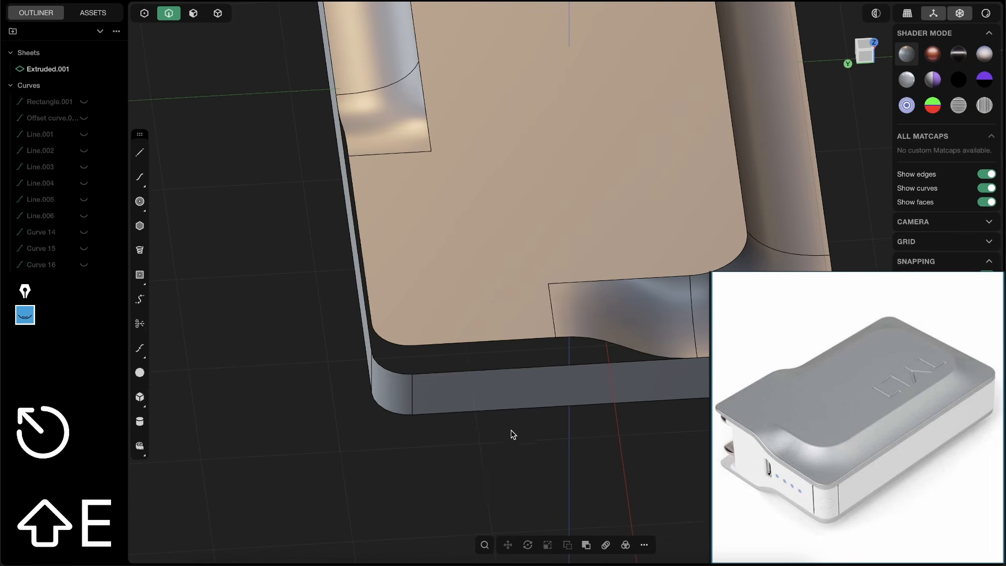
scroll(539, 389, down, 3)
key(3)
middle_drag(565, 385, 491, 339)
scroll(441, 350, up, 3)
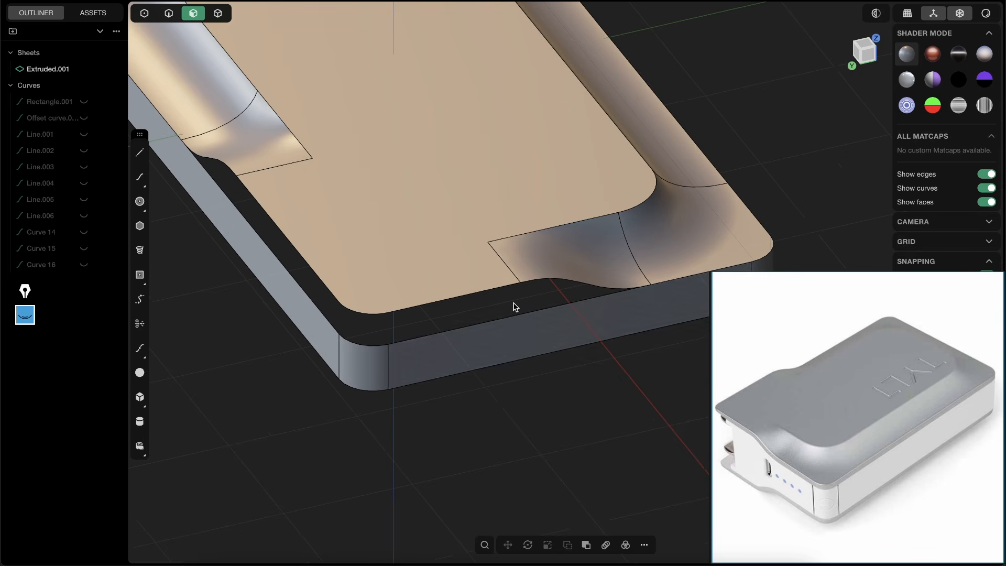
Add one vertical isoparam line across the short end wall, aligned with the lower endpoint of the transition surface's end edge.
middle_drag(521, 335, 517, 359)
click(522, 348)
key(o)
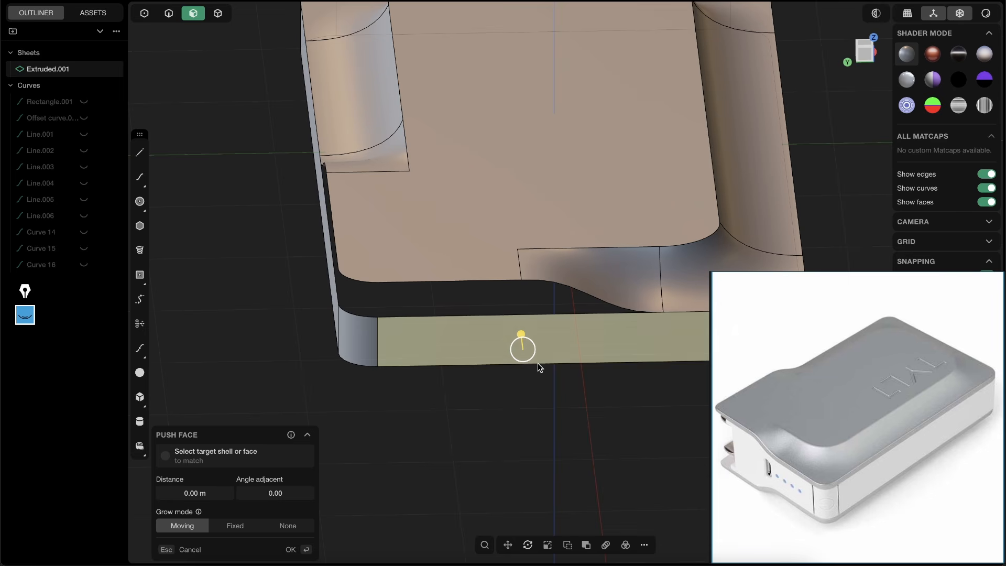
key(super+r)
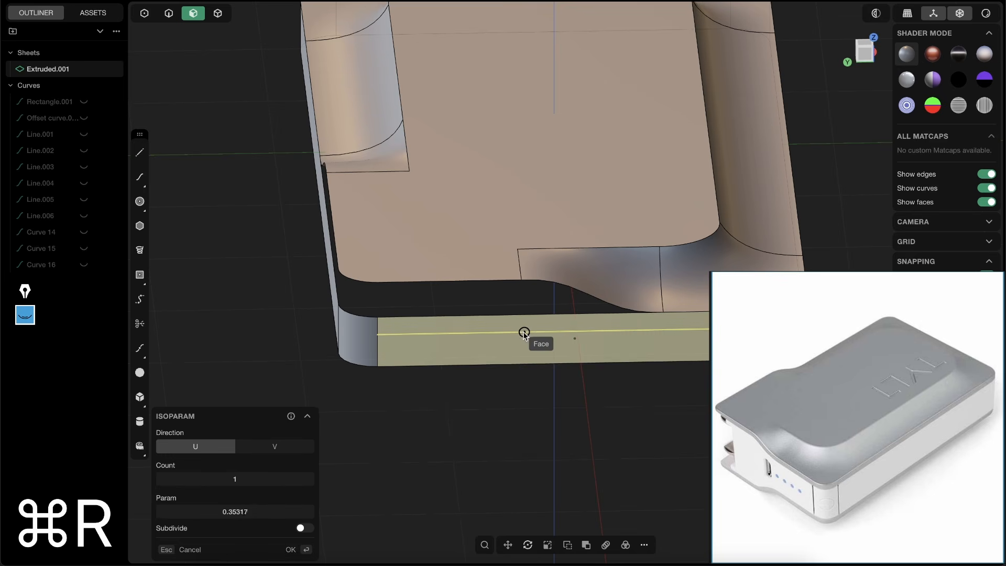
key(Tab)
click(521, 284)
Add one vertical isoparam line across the long side wall, aligned with the lower endpoint of the adjacent transition surface's end edge.
shift+middle_drag(499, 332, 572, 347)
key(2)
click(604, 340)
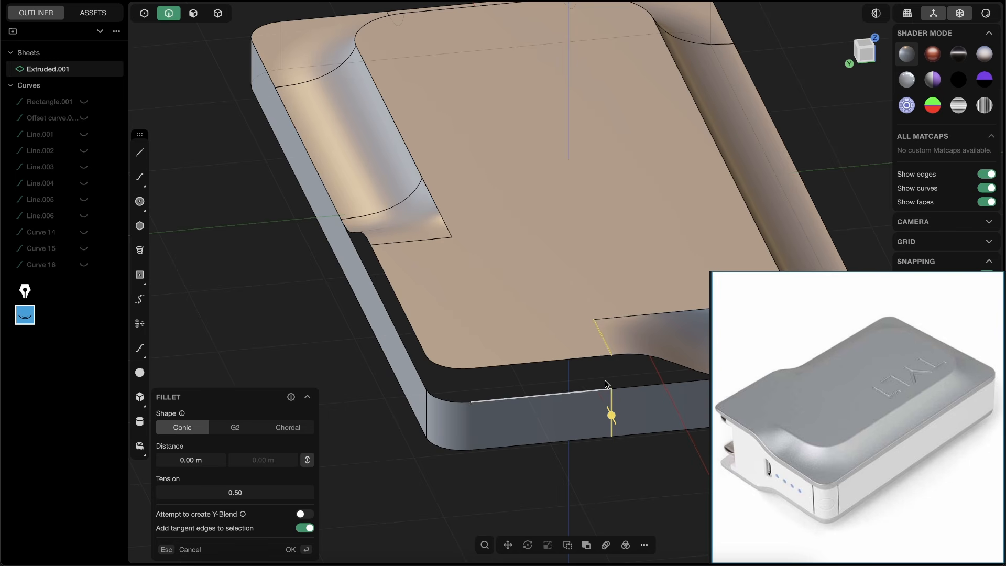
middle_drag(442, 301, 470, 297)
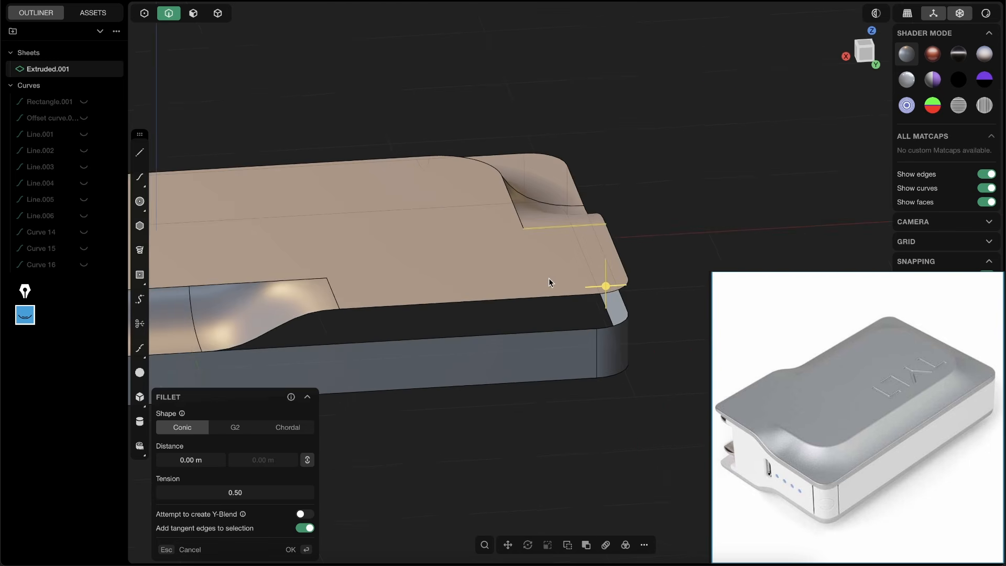
middle_drag(548, 277, 444, 351)
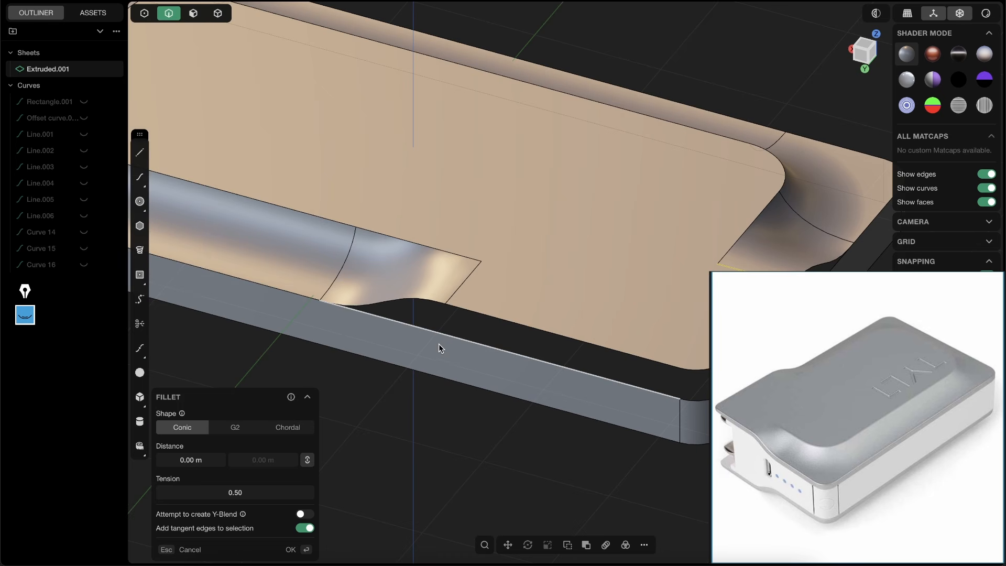
key(3)
click(443, 353)
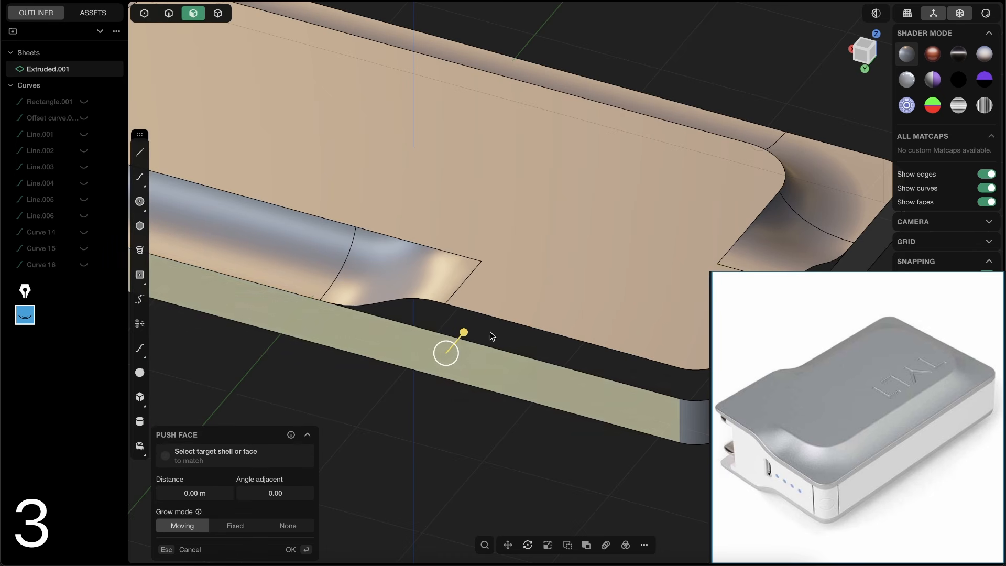
key(super+r)
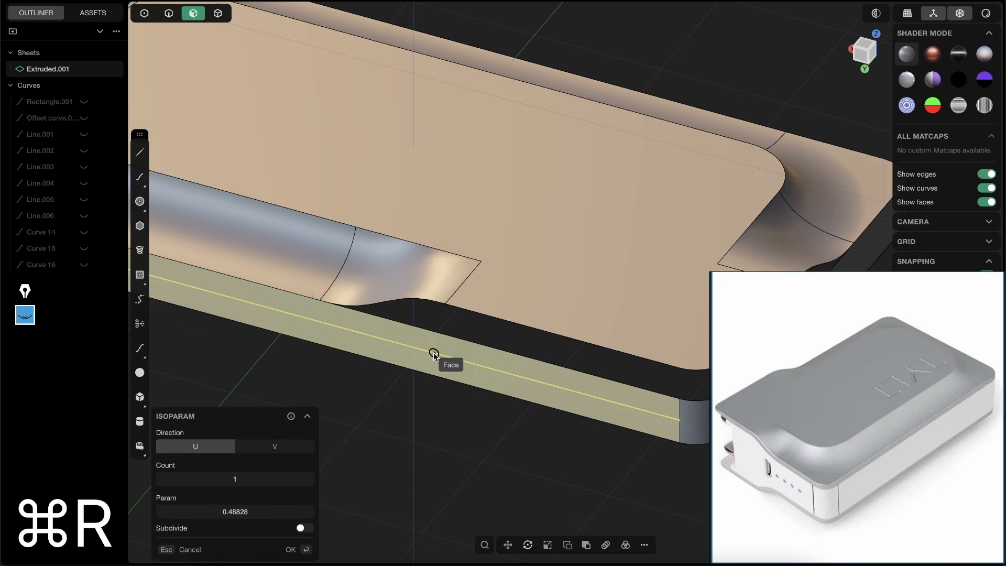
key(Tab)
click(445, 304)
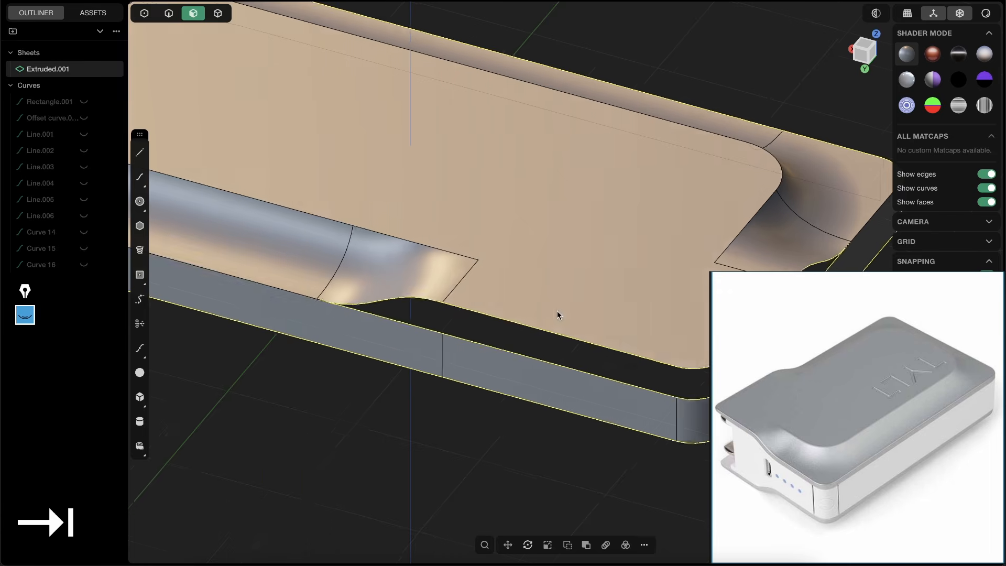
Loft between the top surface's outer edges around the open corner and the matching wall edges below, using G0 continuity.
shift+middle_drag(557, 313, 384, 292)
click(563, 456)
middle_drag(334, 358, 373, 305)
key(2)
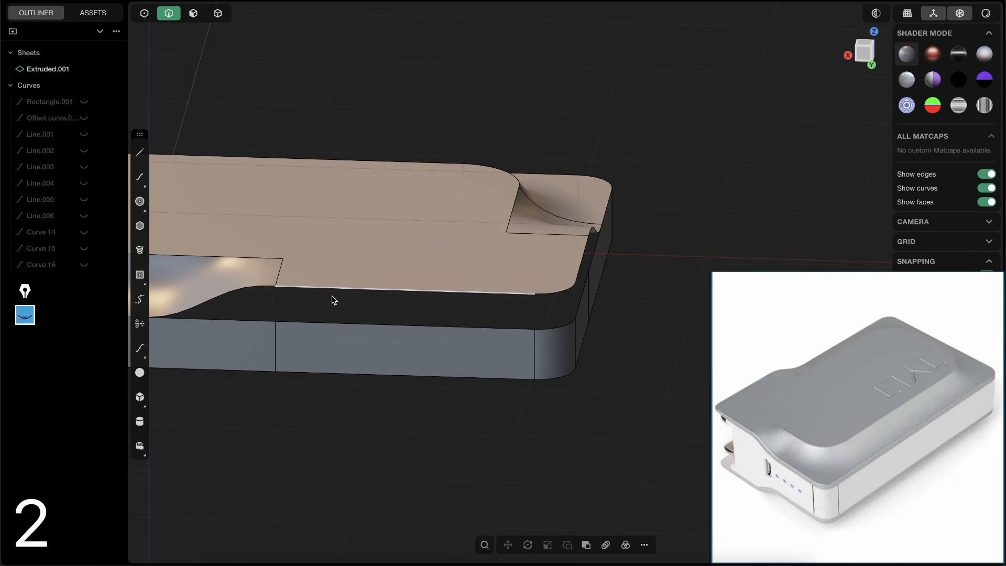
mouse_move(564, 287)
middle_down()
mouse_move(527, 287)
mouse_move(583, 290)
middle_up()
click(583, 286)
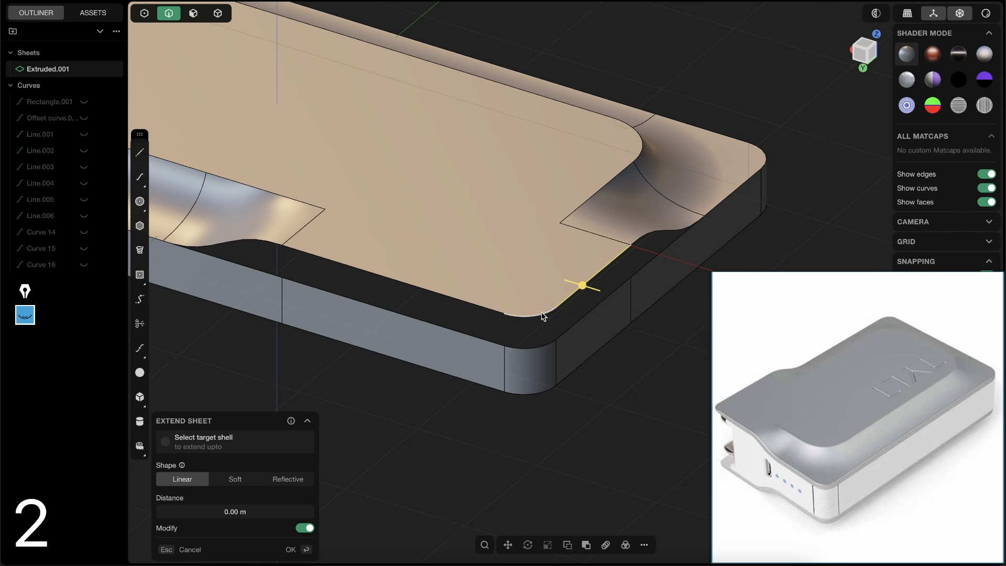
click(483, 353)
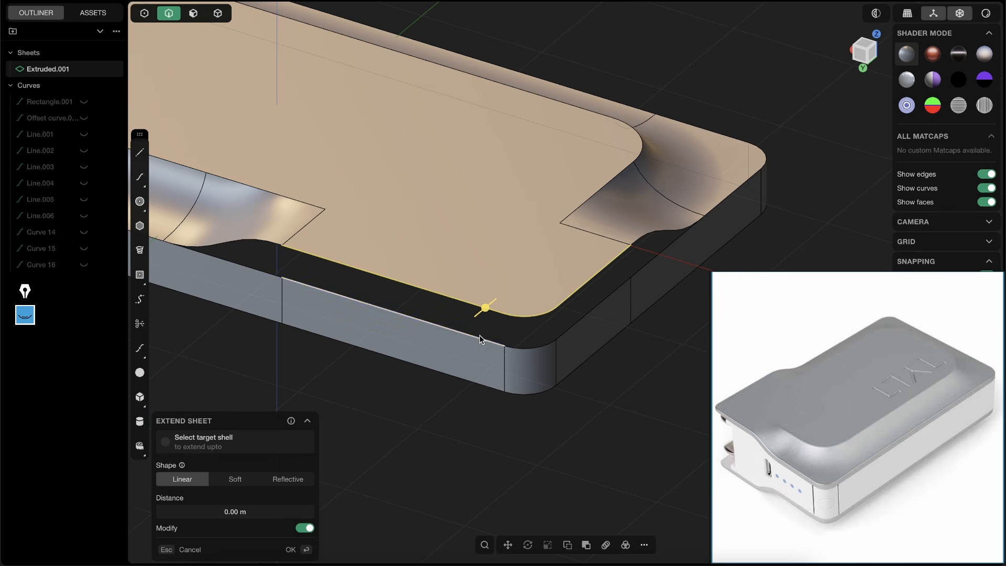
key(l)
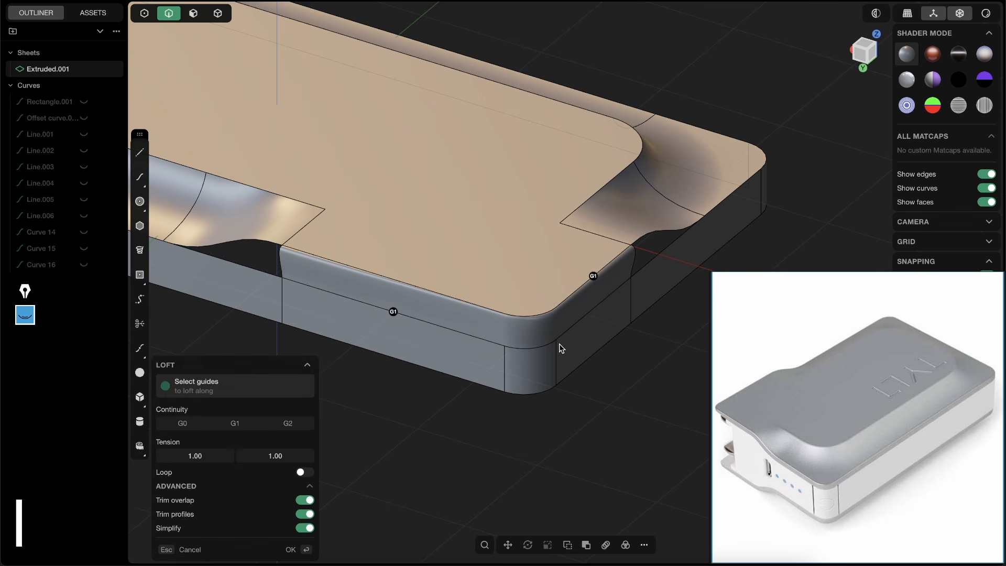
key(Tab)
key(Tab)
right_drag(566, 408, 583, 361)
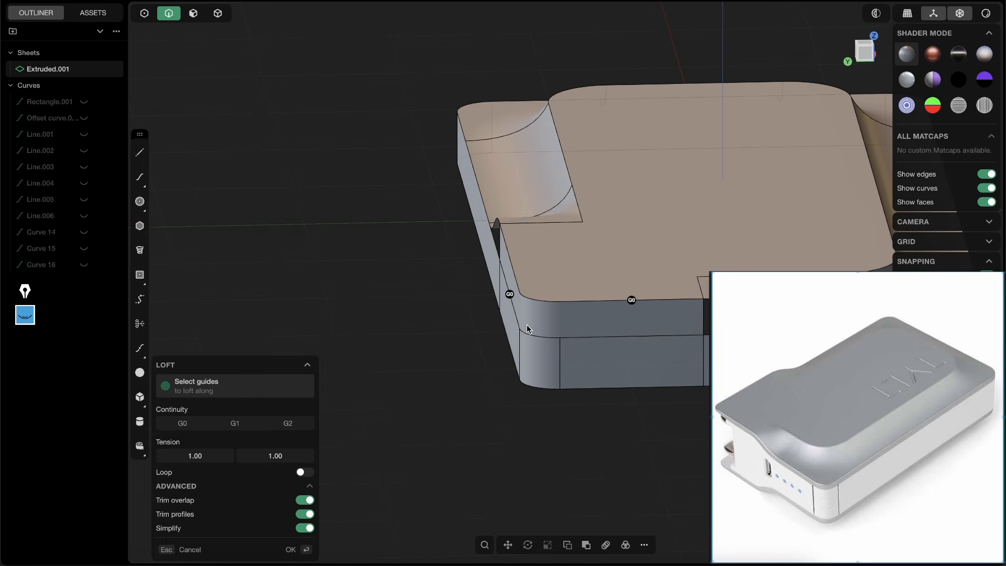
key(Return)
Select the main body and the new corner loft and join them into one sheet.
right_drag(533, 325, 527, 355)
key(4)
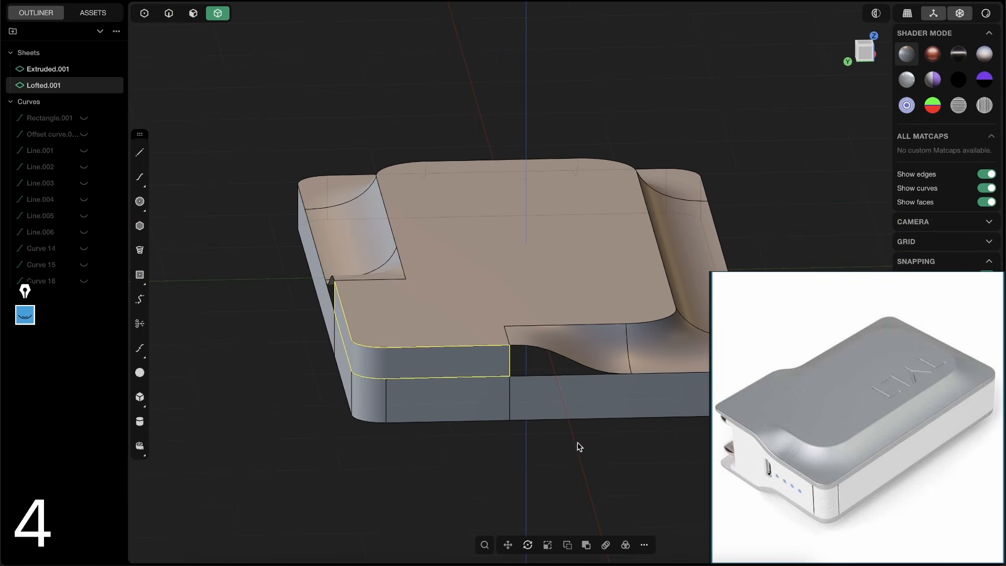
drag(662, 542, 396, 218)
key(j)
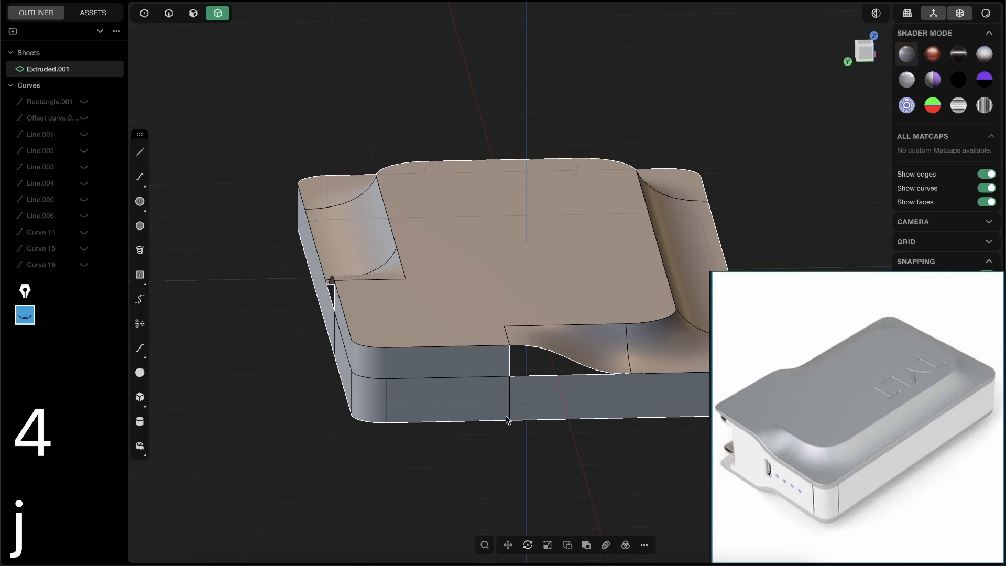
Patch the triangular hole beneath the transition surface on the short end wall with G0 continuity and multiple faces.
right_drag(506, 419, 448, 409)
scroll(544, 364, up, 3)
middle_drag(543, 364, 460, 333)
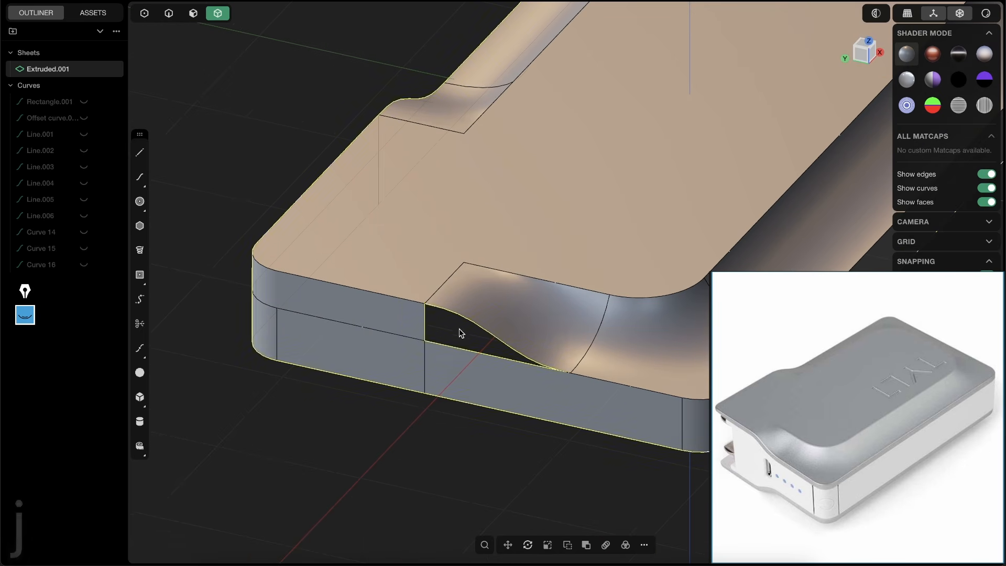
key(2)
double_click(464, 318)
key(e)
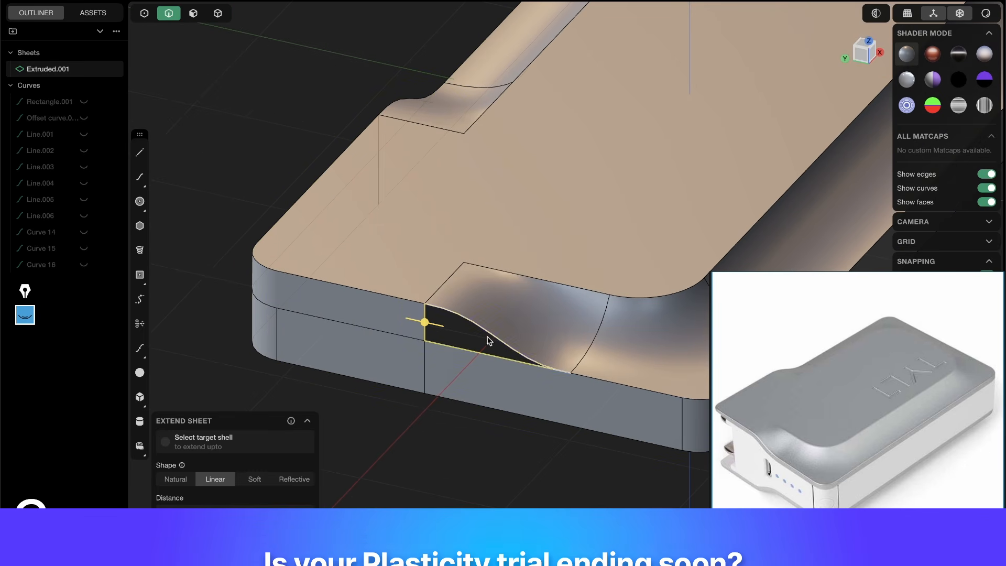
key(shift+g)
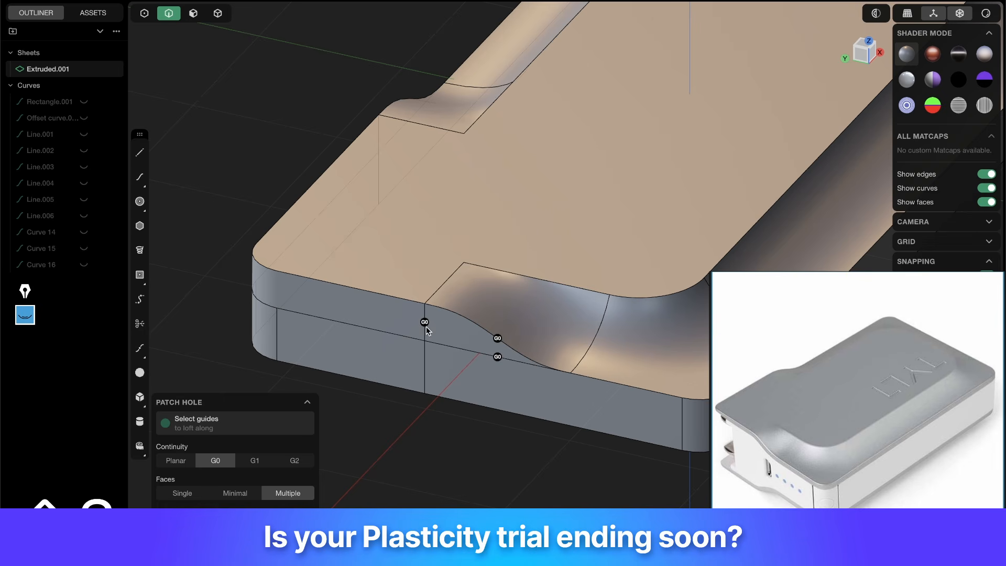
middle_drag(496, 343, 563, 303)
key(Return)
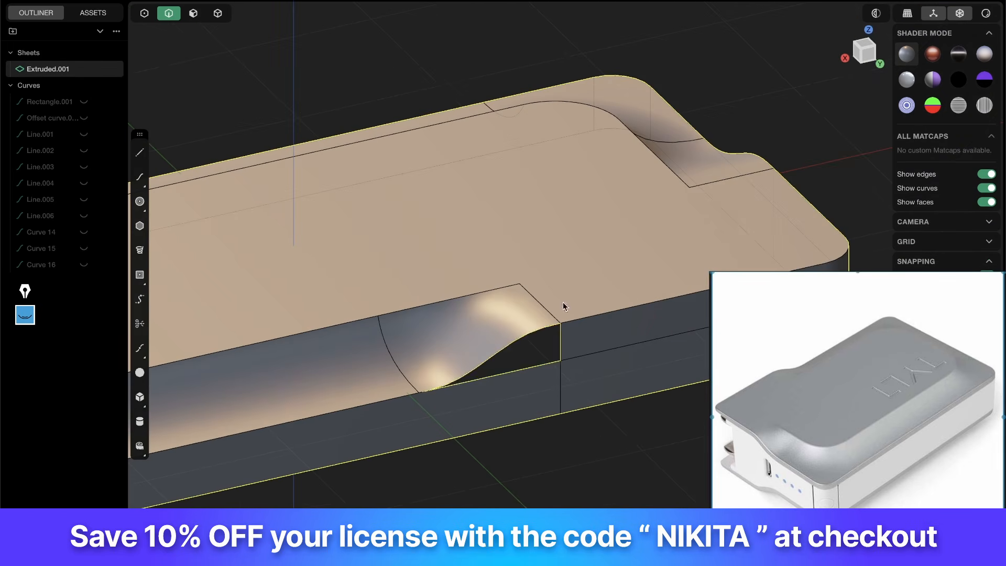
Patch the remaining triangular hole in the long side wall with G0 continuity and multiple faces.
key(2)
key(shift+3)
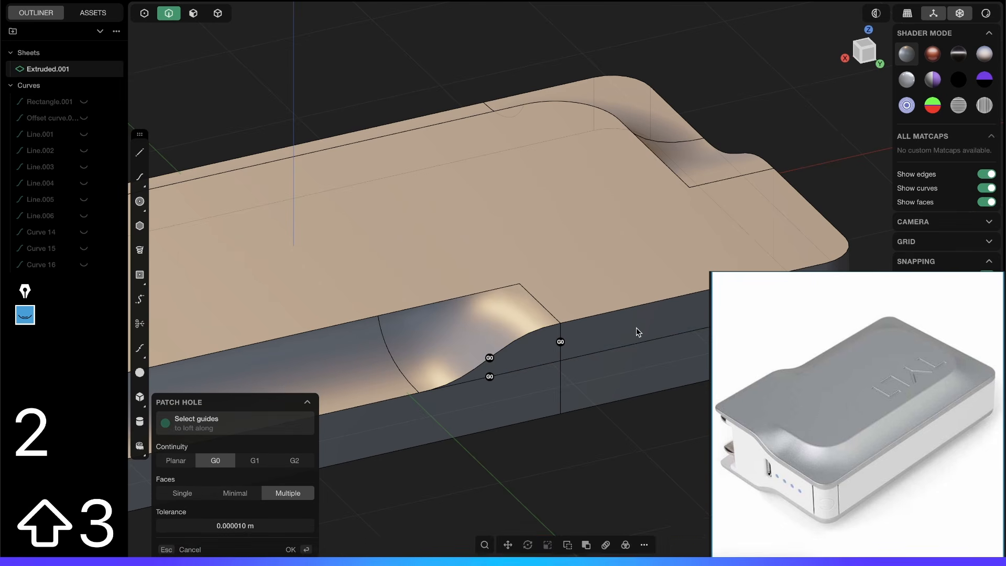
key(Return)
Hide the edge display and examine how the transition surface blends into the top and end wall.
middle_drag(622, 426, 451, 298)
key(shift+e)
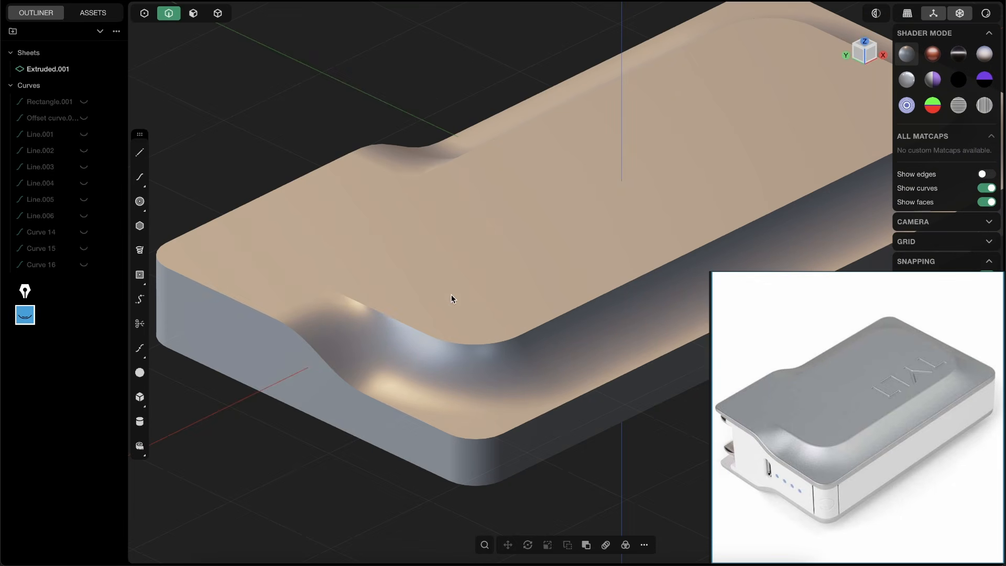
scroll(378, 246, up, 4)
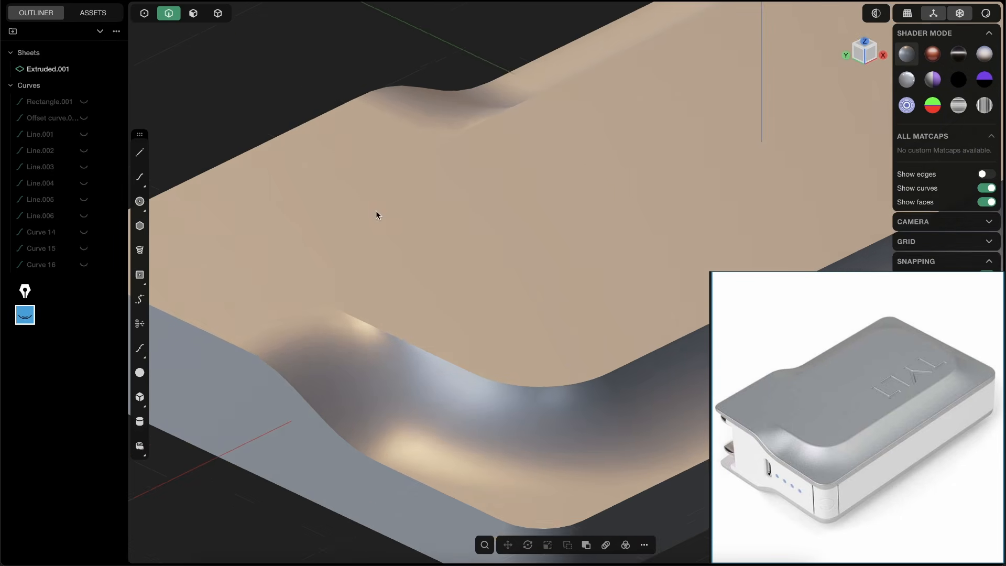
middle_drag(372, 355, 333, 362)
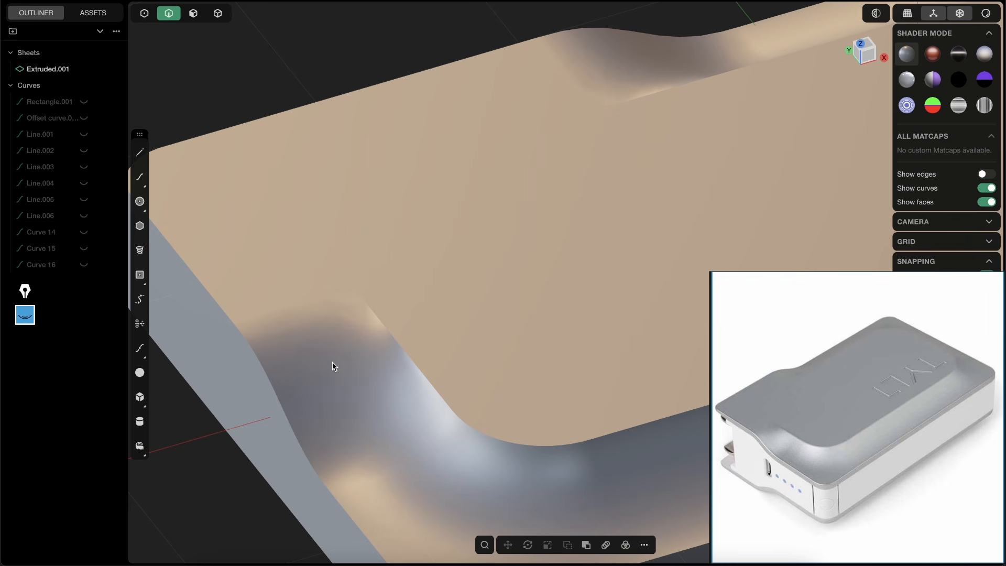
middle_drag(332, 365, 401, 336)
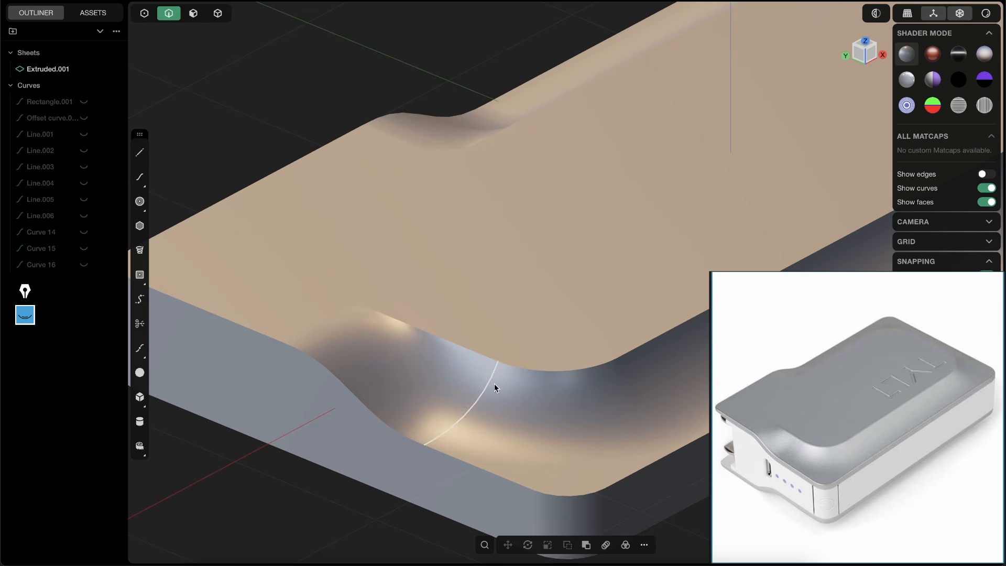
click(415, 330)
key(f)
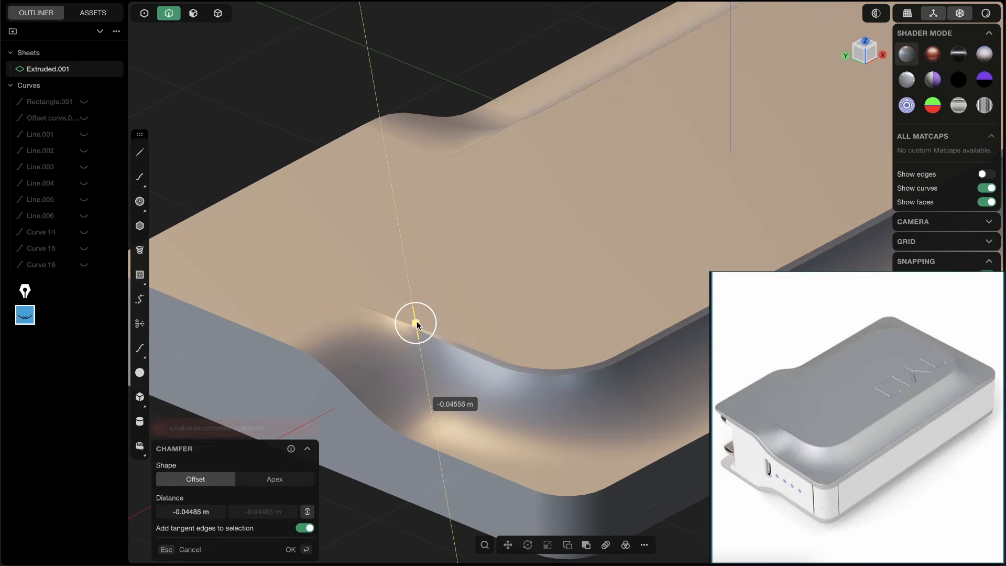
drag(420, 330, 424, 334)
key(shift+e)
middle_drag(476, 323, 474, 315)
key(Escape)
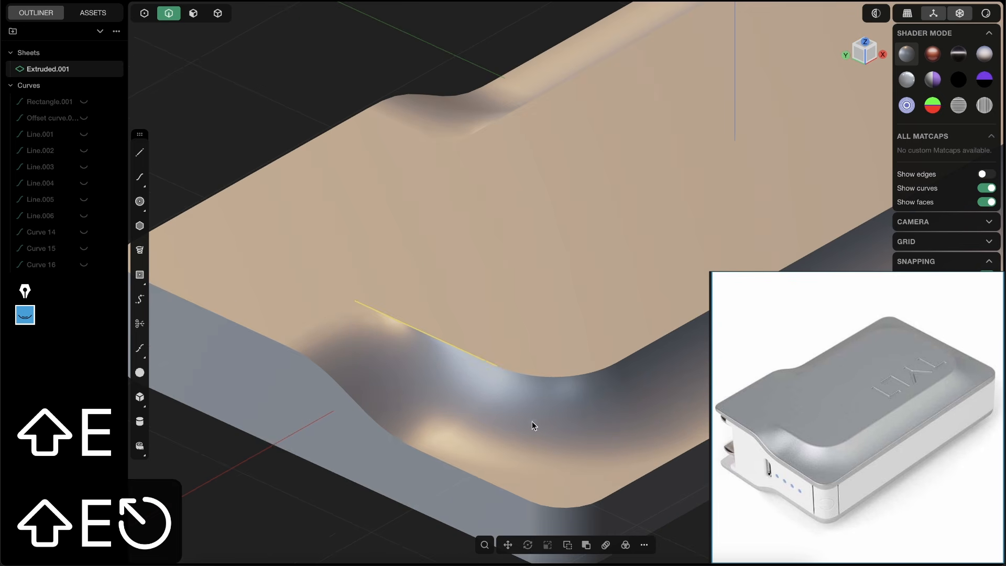
Show edges and fillet the raised top's rim with a conic 0.03492 m radius, including tangent edges.
key(shift+e)
click(468, 354)
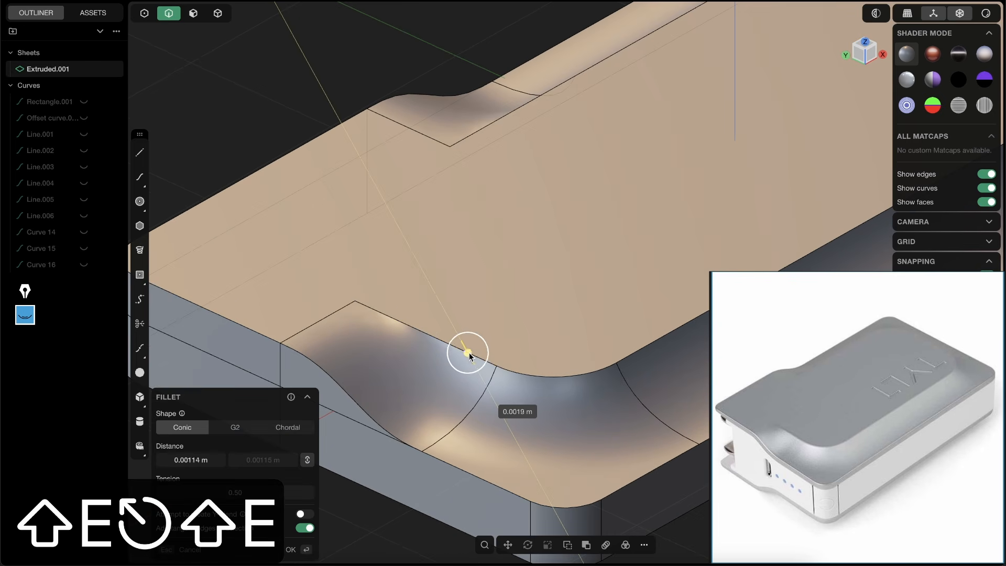
drag(470, 356, 470, 356)
shift+middle_drag(618, 374, 569, 374)
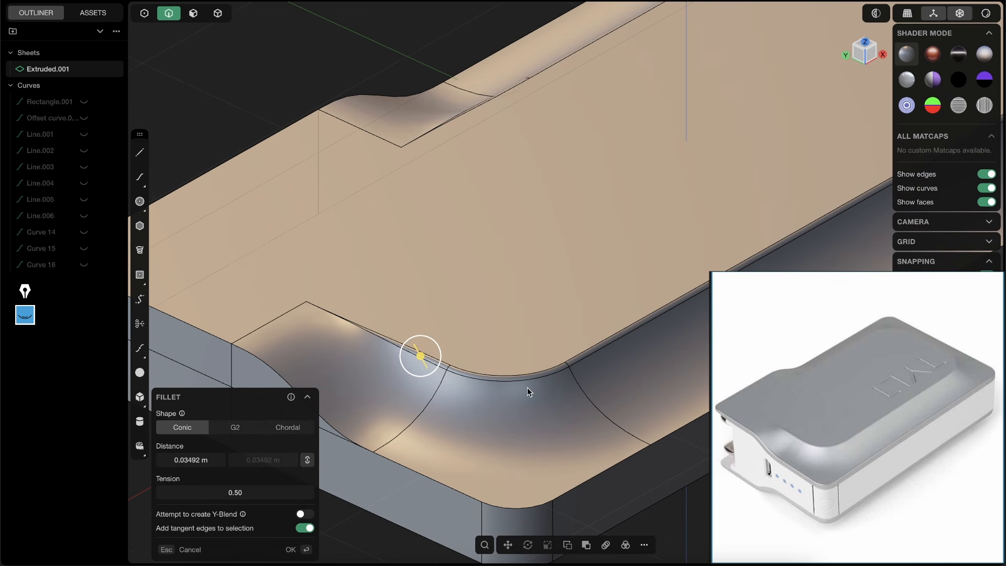
mouse_move(490, 390)
middle_down()
mouse_move(427, 420)
mouse_move(488, 395)
middle_up()
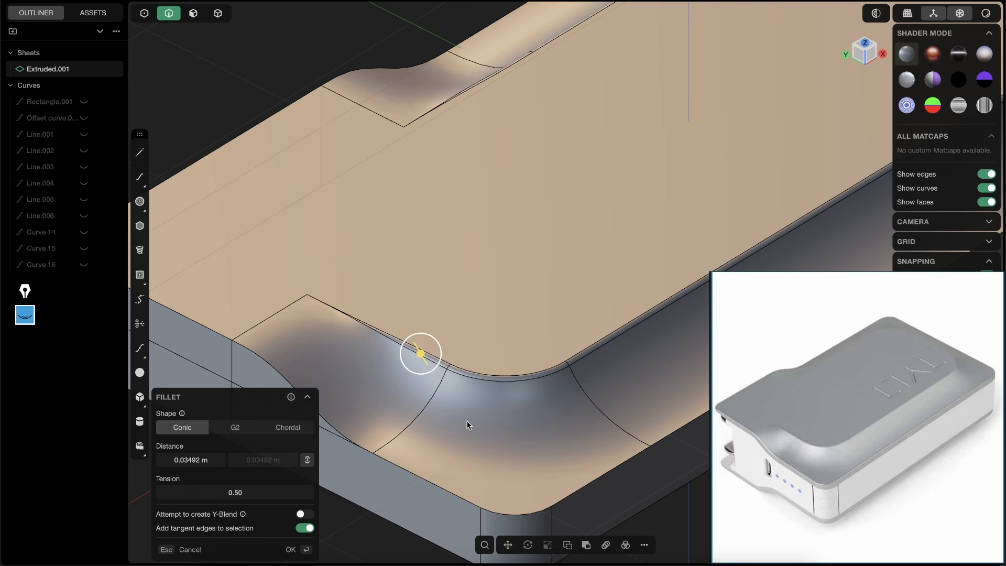
click(307, 549)
Examine the rim fillet where it runs out into the transition surface, with the edges hidden and shown.
scroll(428, 484, down, 5)
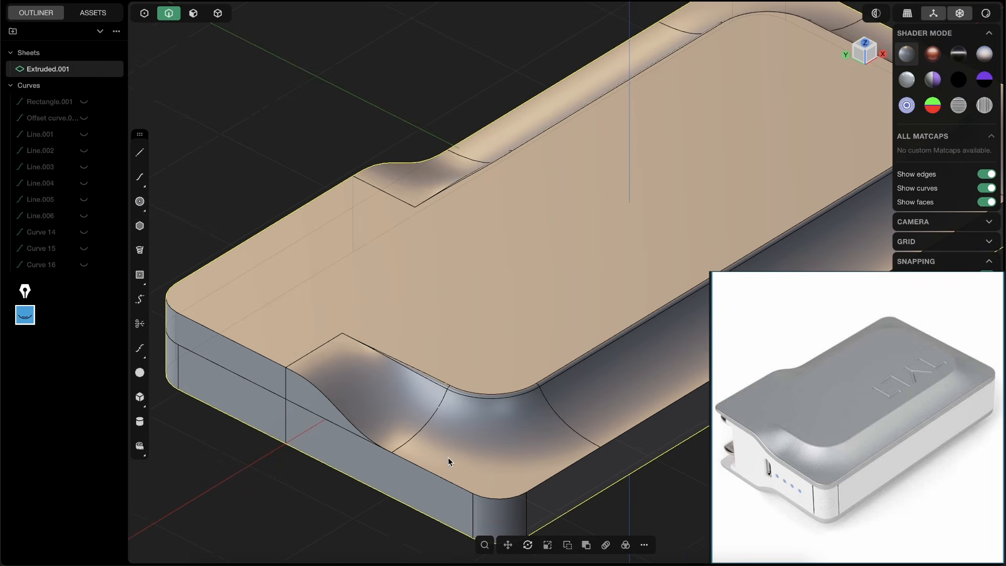
scroll(448, 458, up, 5)
key(shift+e)
middle_drag(478, 429, 422, 413)
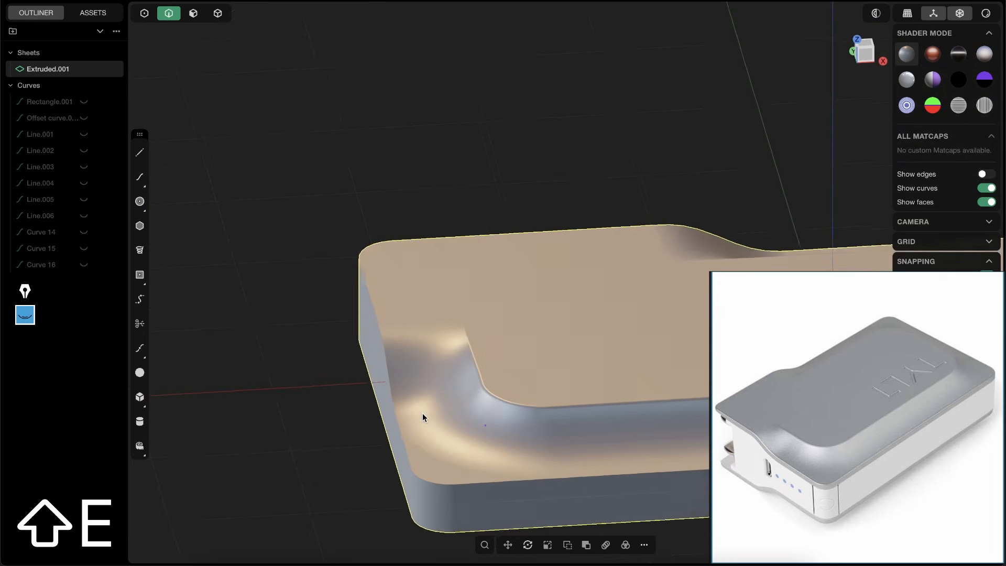
scroll(487, 335, up, 3)
scroll(493, 318, up, 4)
scroll(479, 314, down, 2)
key(shift+e)
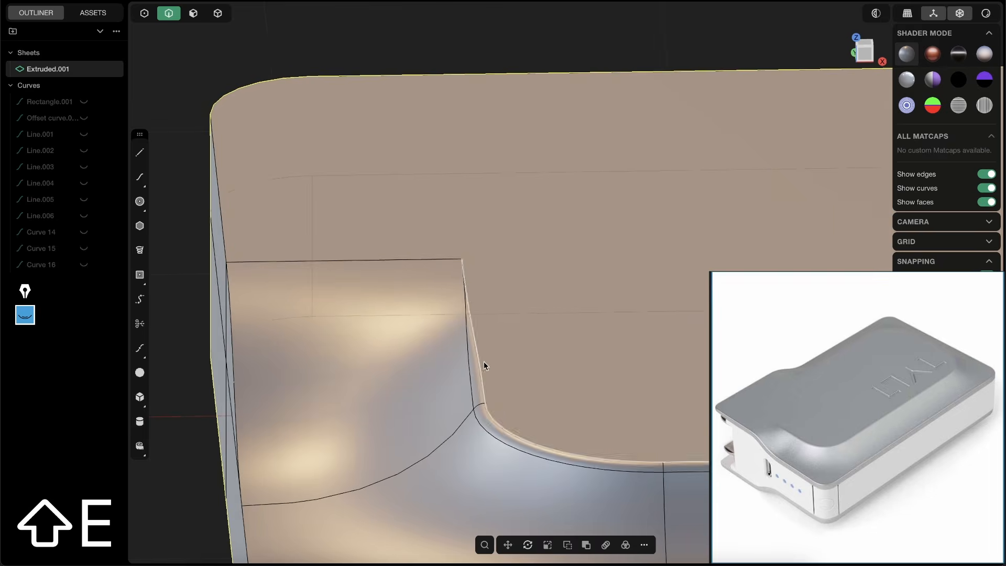
scroll(482, 367, up, 1)
Select the tapered fillet face beside the transition surface and examine its shape up close.
key(3)
mouse_move(508, 368)
middle_down()
mouse_move(496, 351)
mouse_move(506, 363)
middle_up()
scroll(511, 335, up, 2)
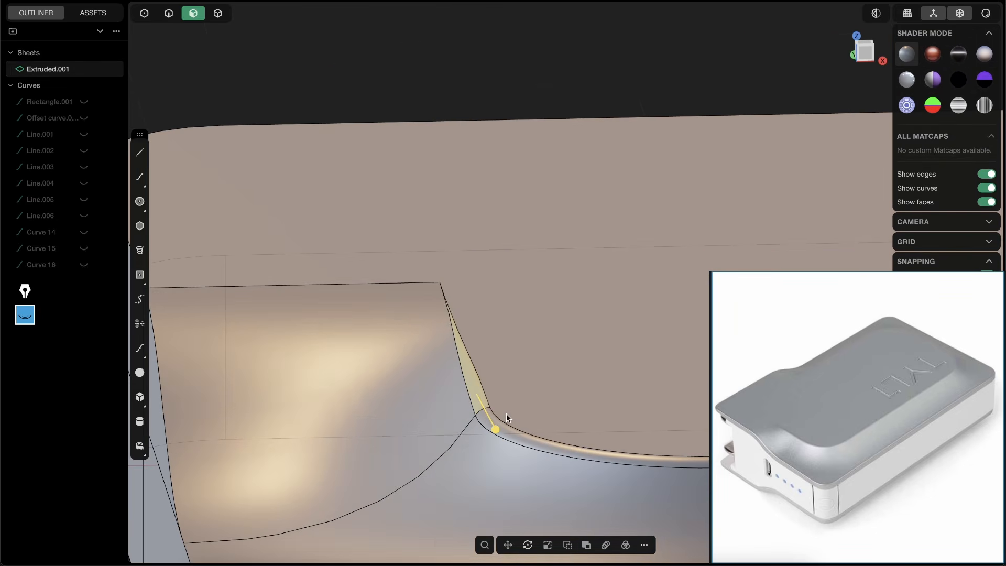
shift+middle_drag(655, 410, 514, 314)
scroll(516, 343, down, 4)
scroll(628, 351, up, 3)
Compare the rim fillet along the straight side and rounded corner with its tapered end, with edges hidden and shown.
key(shift+e)
middle_drag(516, 354, 570, 379)
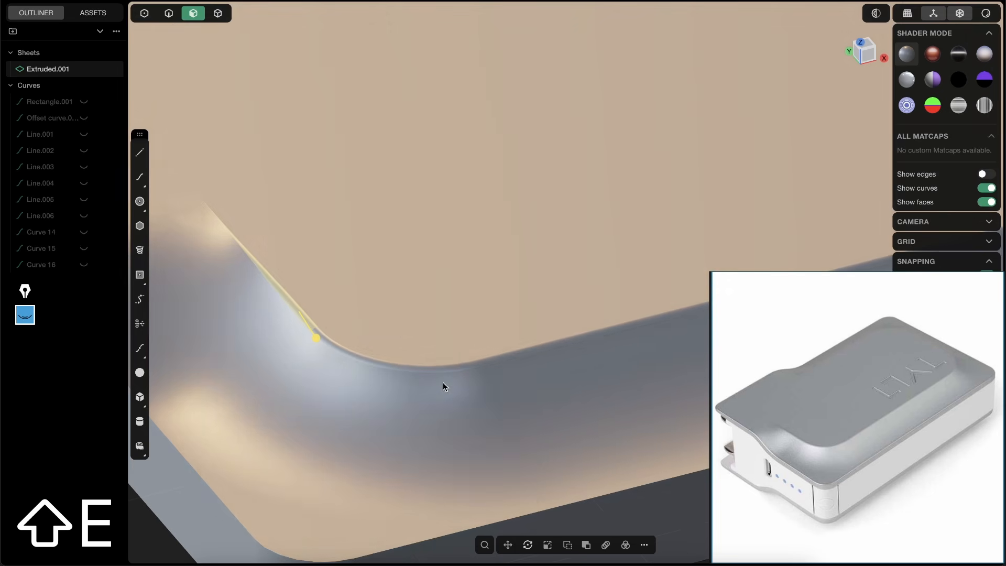
middle_drag(458, 365, 542, 282)
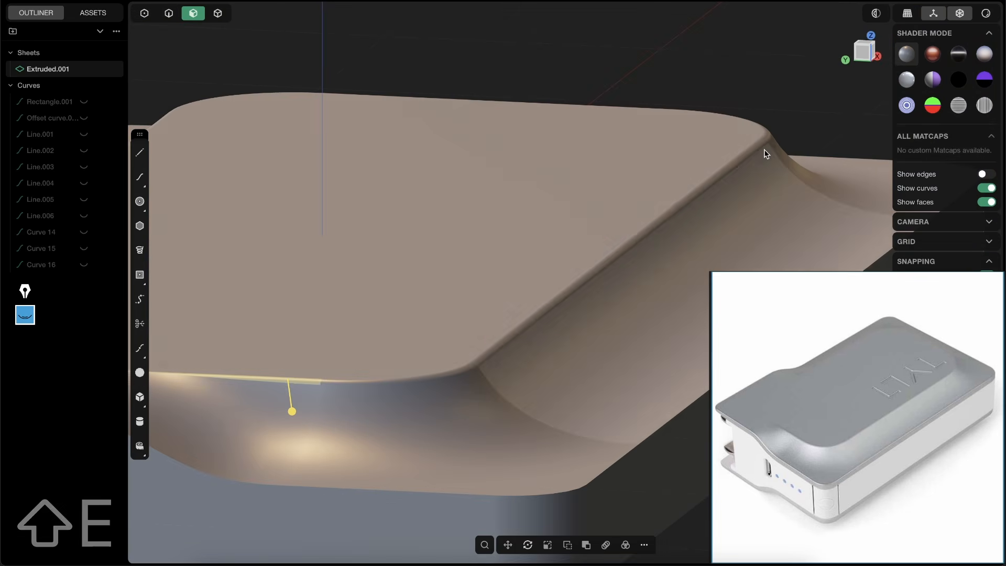
middle_drag(524, 331, 472, 400)
key(shift+e)
click(484, 370)
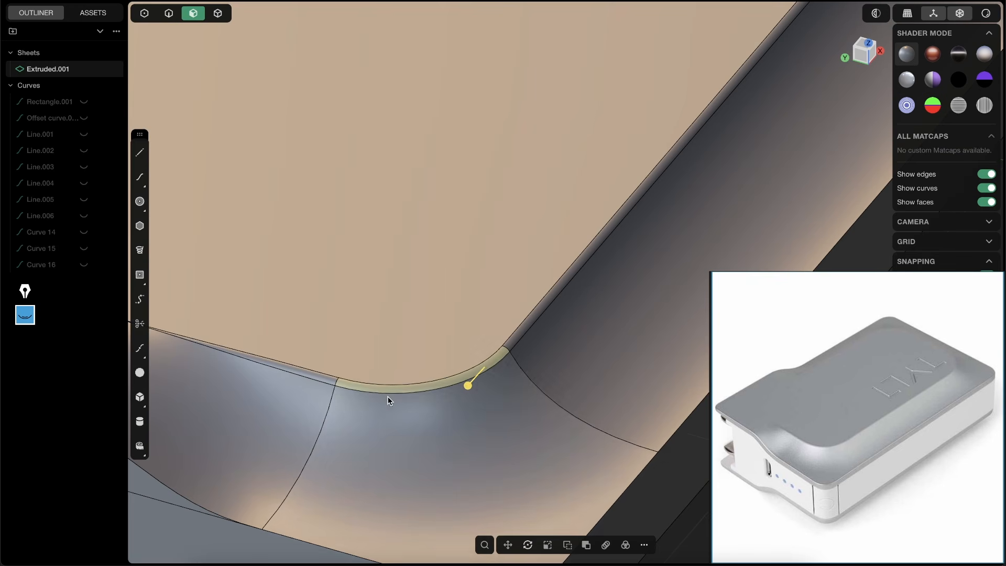
middle_drag(407, 388, 455, 380)
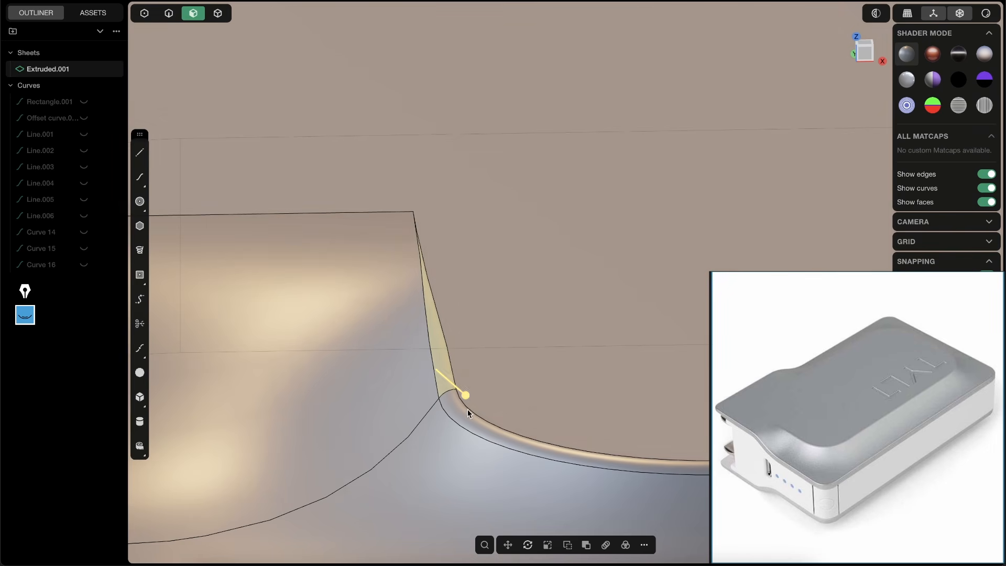
Hide the edges and examine the rim fillet near the rounded corner and transition surface.
middle_drag(468, 413, 494, 321)
key(shift+e)
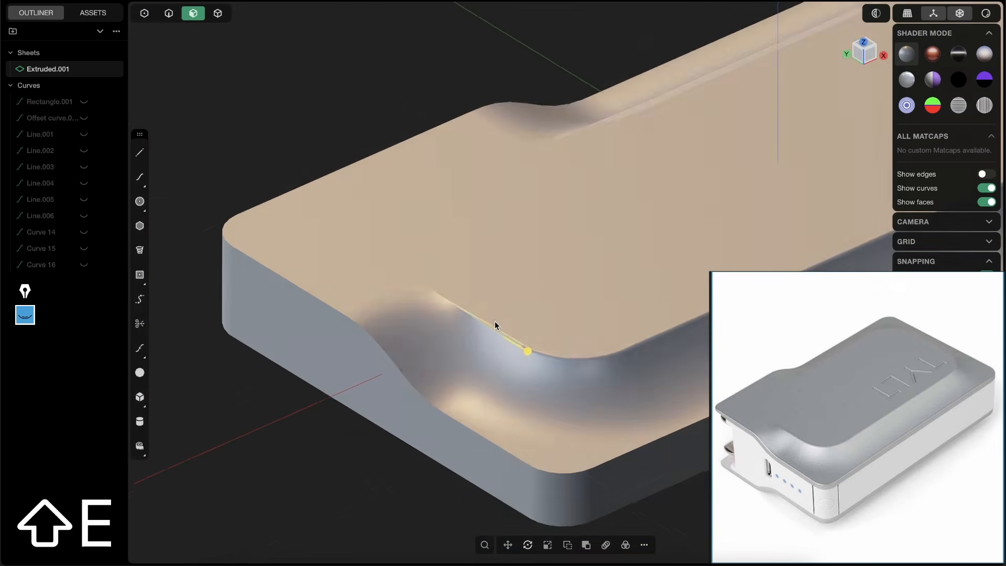
Switch to the browser, look through the Plasticity Everything Bundle courses with the reference window moved aside, and return to Plasticity.
click(325, 559)
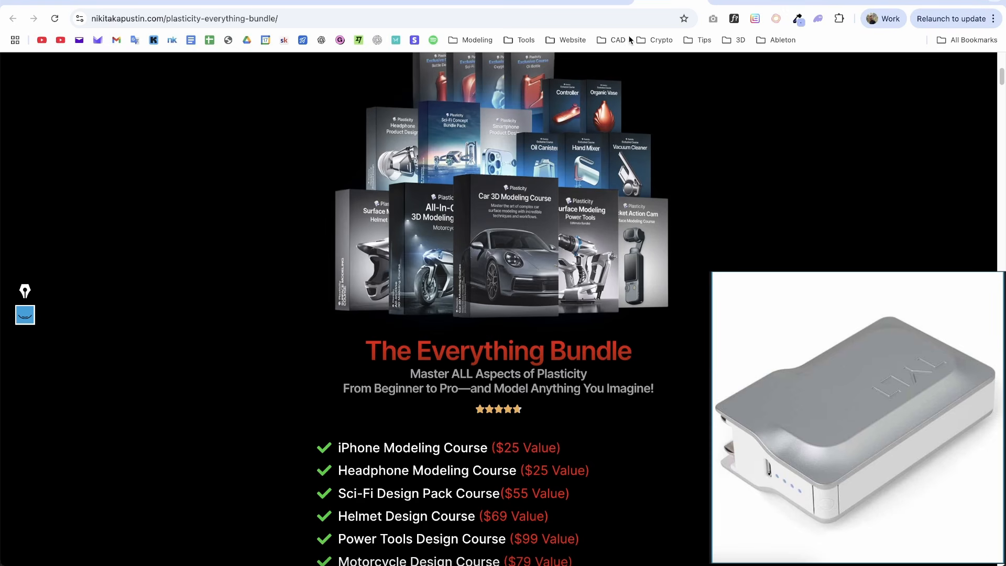
drag(999, 78, 965, 359)
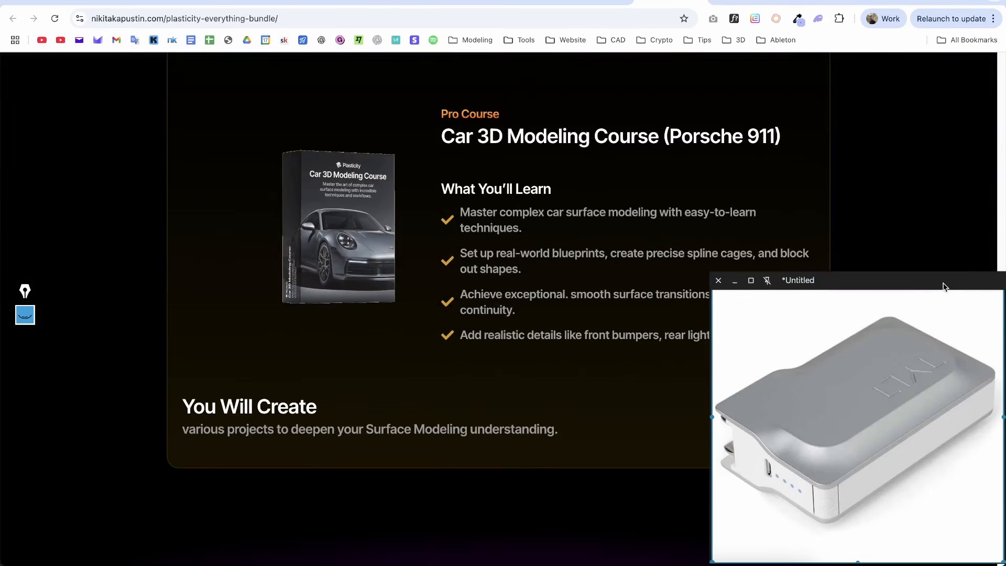
drag(943, 284, 788, 334)
drag(998, 357, 1001, 267)
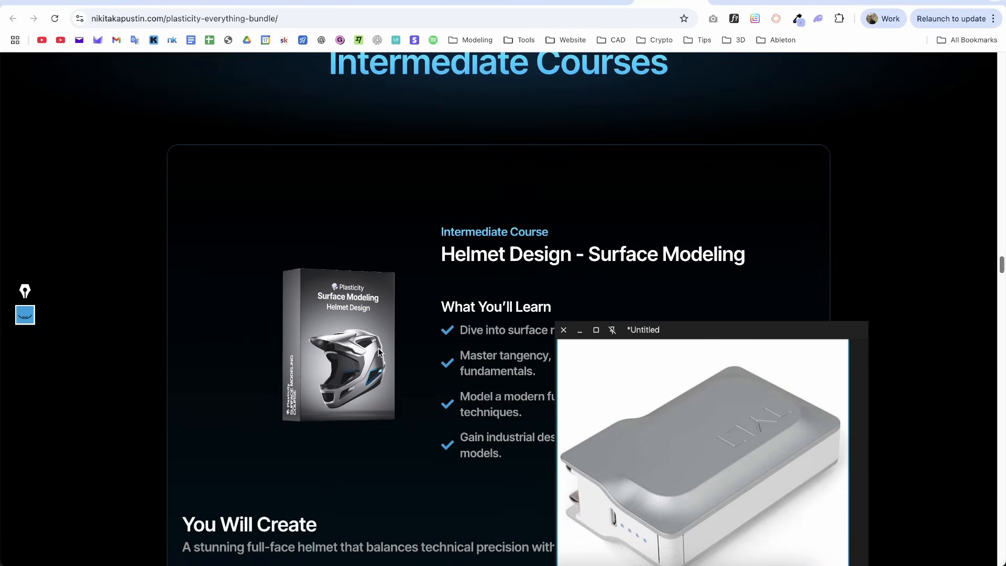
key(alt+Tab)
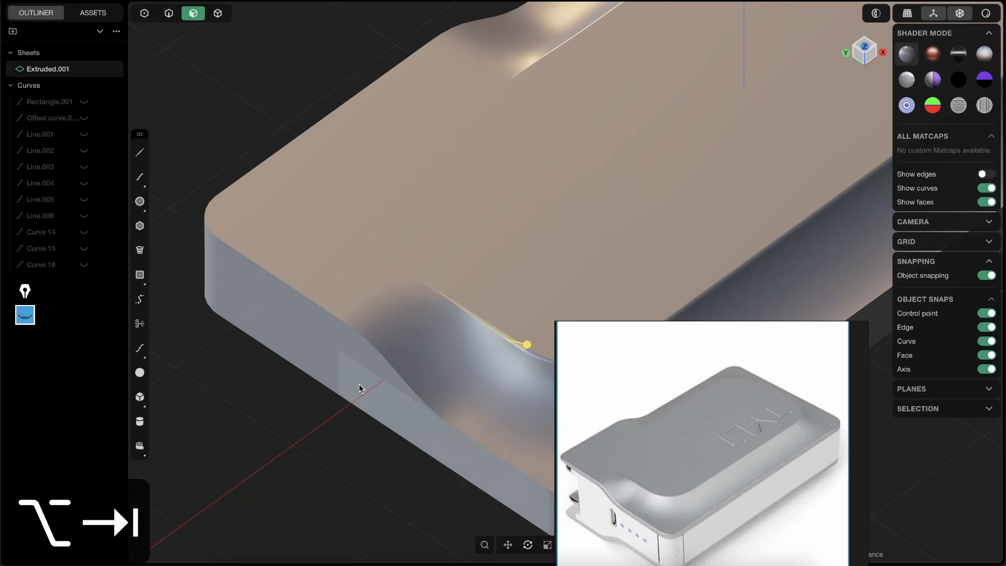
Undo the raised top's rim fillet and show the model's edges again.
middle_drag(394, 336, 319, 278)
scroll(407, 293, down, 3)
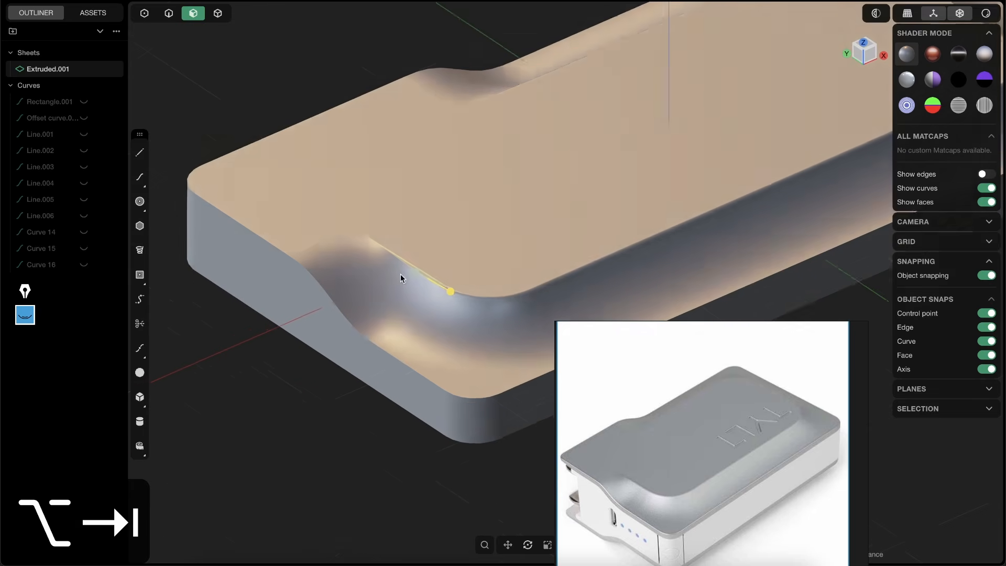
scroll(400, 274, up, 3)
key(super+z)
key(super+z)
key(super+z)
key(super+z)
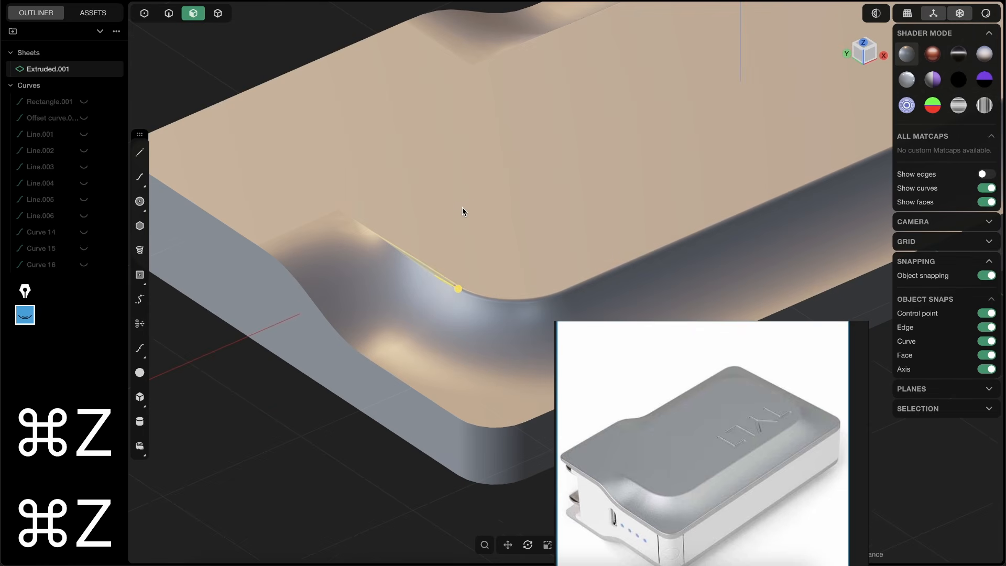
key(shift+e)
scroll(406, 272, down, 3)
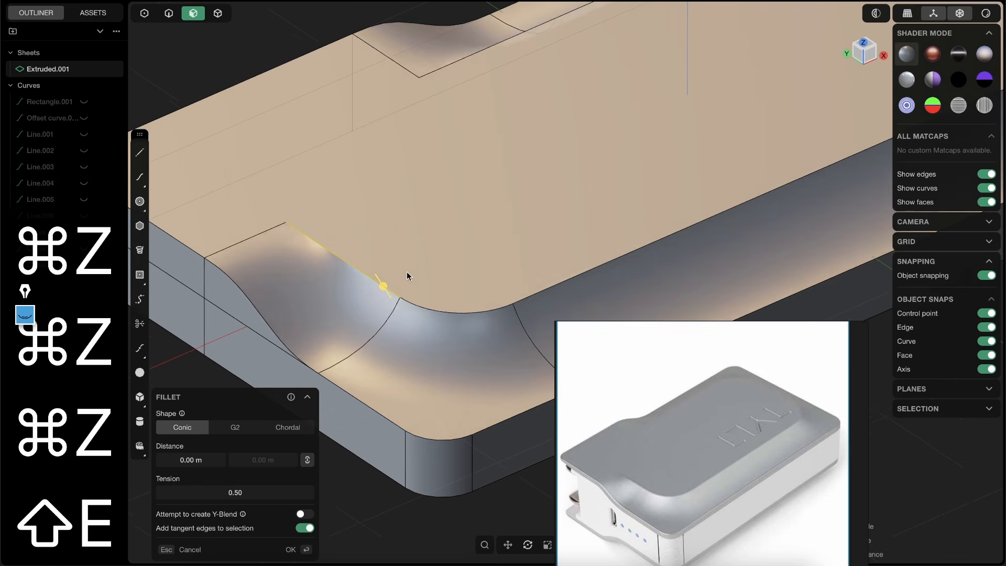
scroll(450, 244, down, 1)
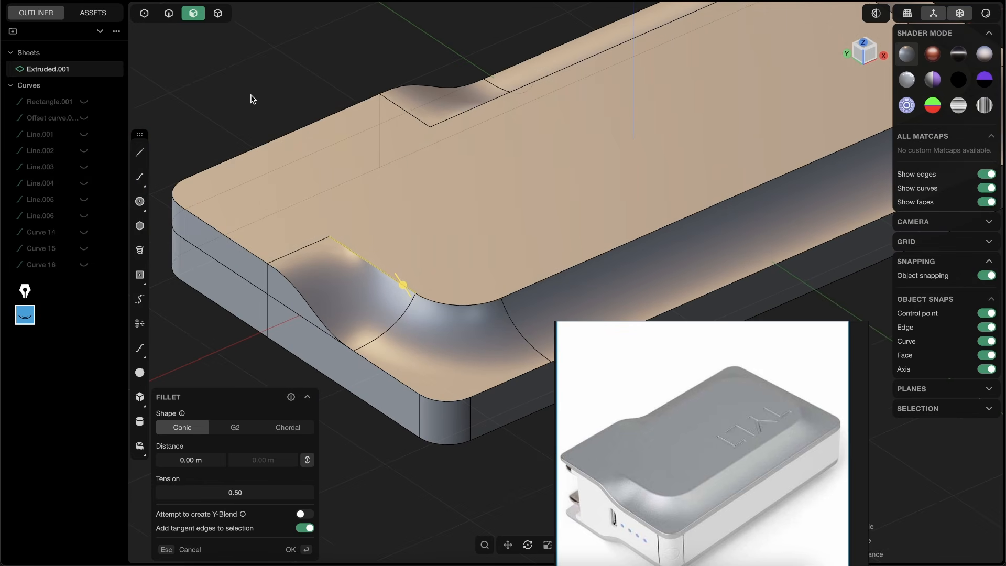
Select all the rim edges of the raised top and duplicate them as a separate curve.
click(175, 23)
key(ctrl+z)
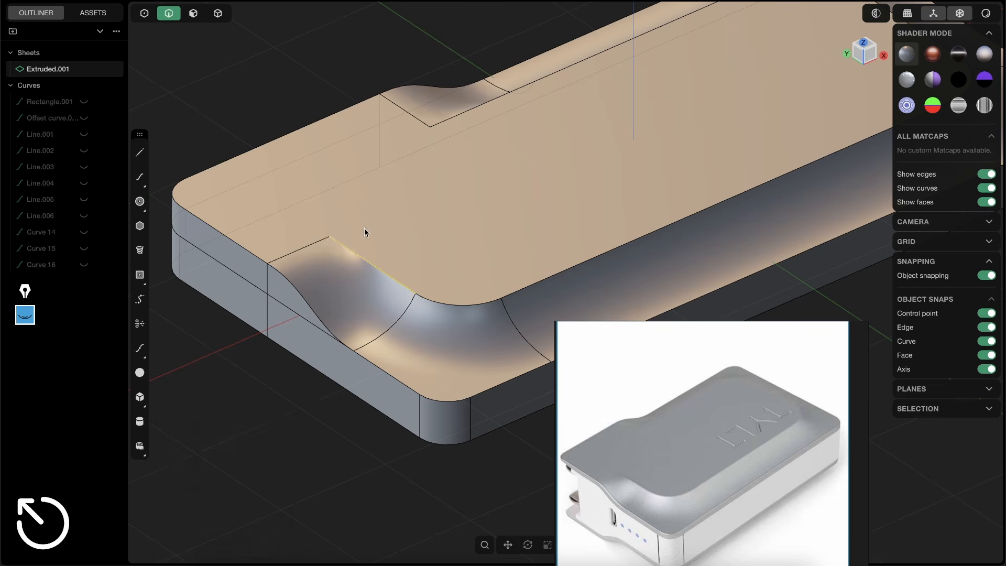
click(387, 278)
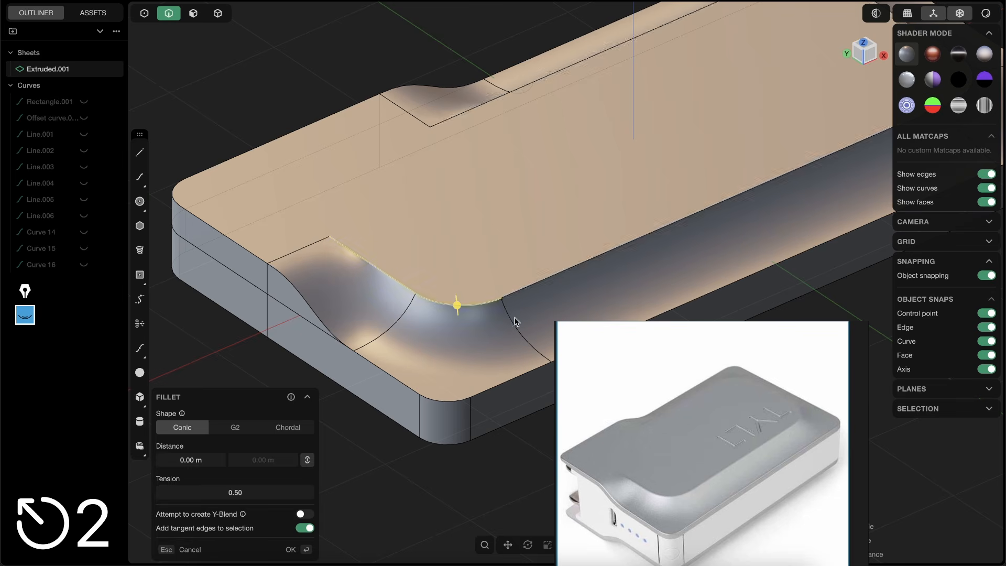
scroll(584, 234, down, 5)
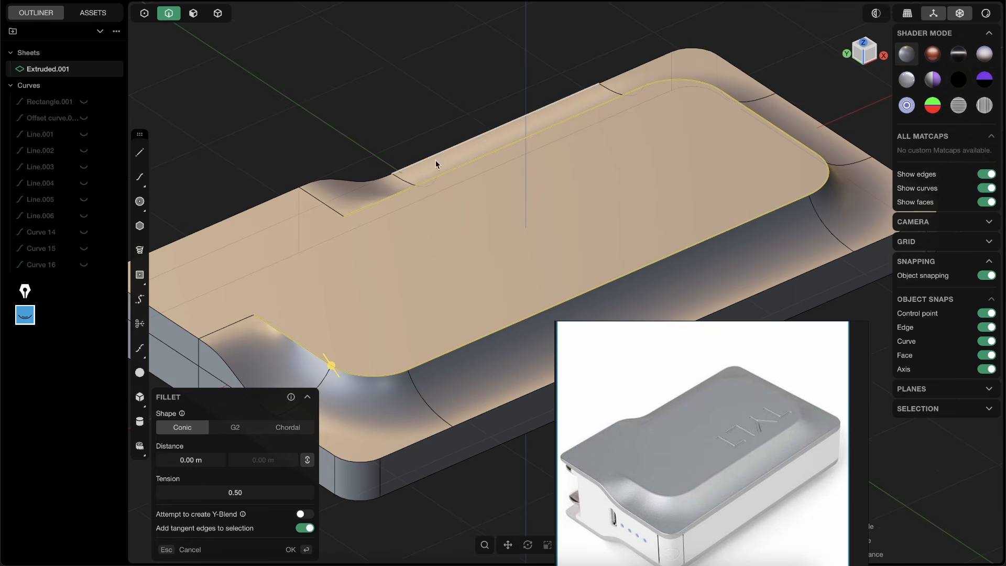
middle_drag(567, 293, 569, 222)
key(shift+d)
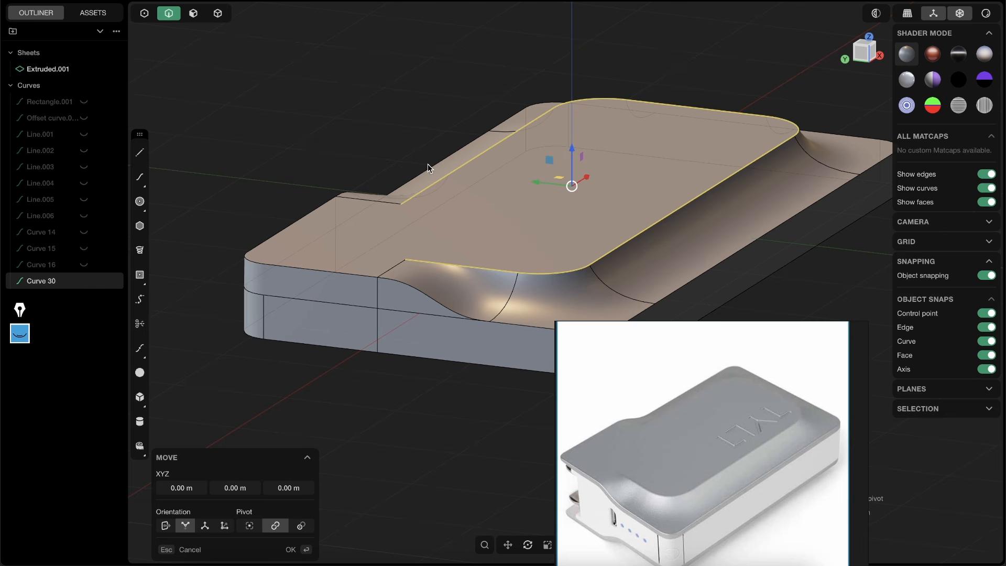
Start a Pipe along the duplicated rim curve with a section size of 0.02116 m.
key(p)
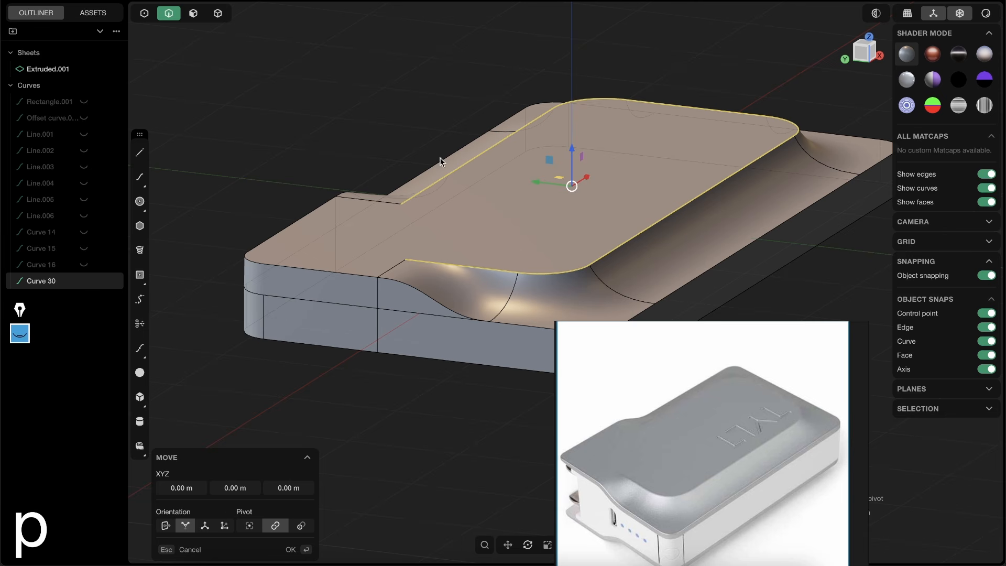
key(2)
key(p)
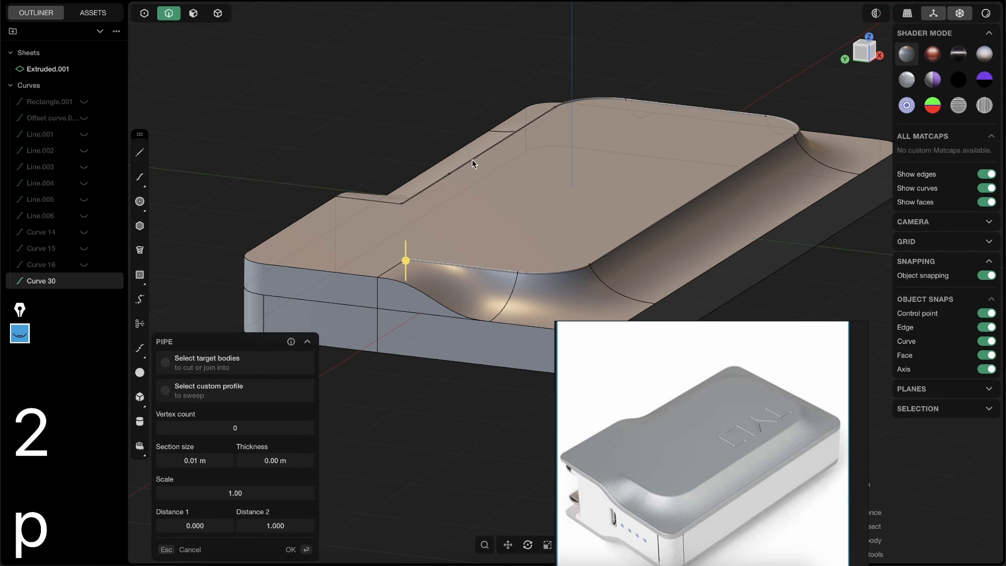
scroll(471, 242, up, 5)
middle_drag(404, 244, 386, 211)
drag(384, 224, 386, 229)
middle_drag(386, 228, 370, 212)
drag(370, 213, 365, 214)
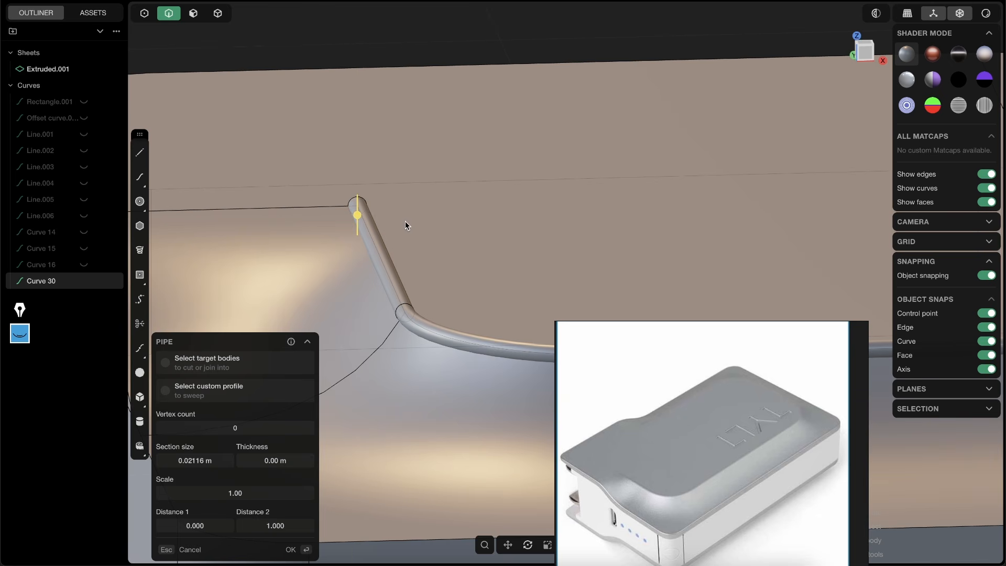
Extend the pipe past both ends of the rim curve with distances of -0.009 and 1.007, and create it.
middle_drag(297, 212, 485, 353)
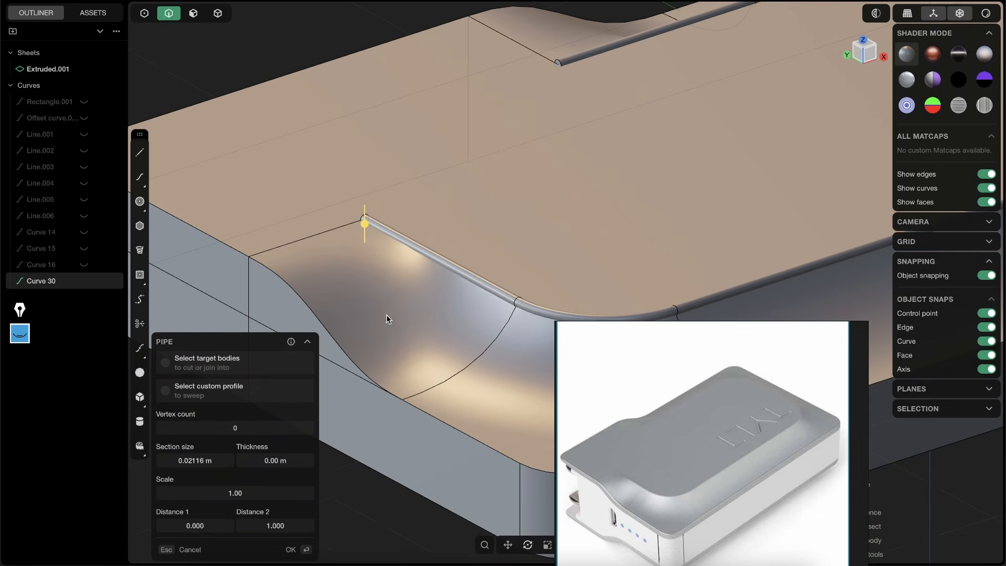
middle_drag(387, 318, 355, 190)
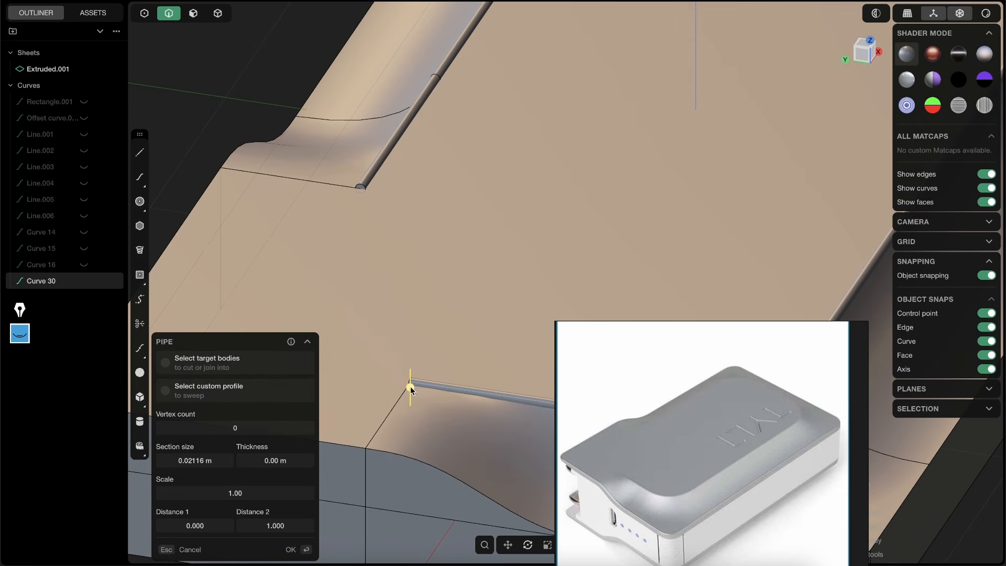
mouse_move(411, 382)
middle_down()
mouse_move(420, 358)
mouse_move(432, 359)
mouse_move(407, 404)
middle_up()
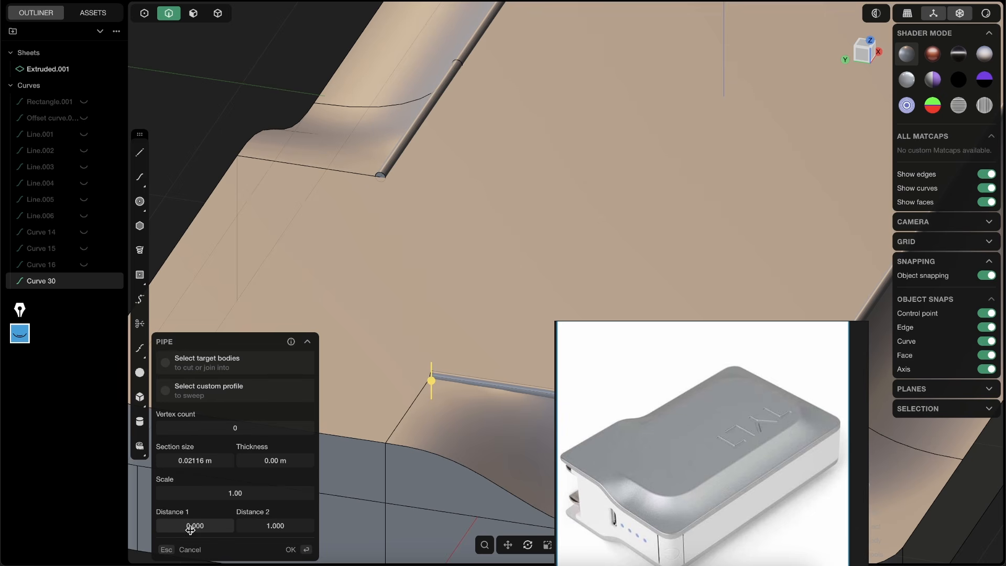
drag(195, 525, 188, 525)
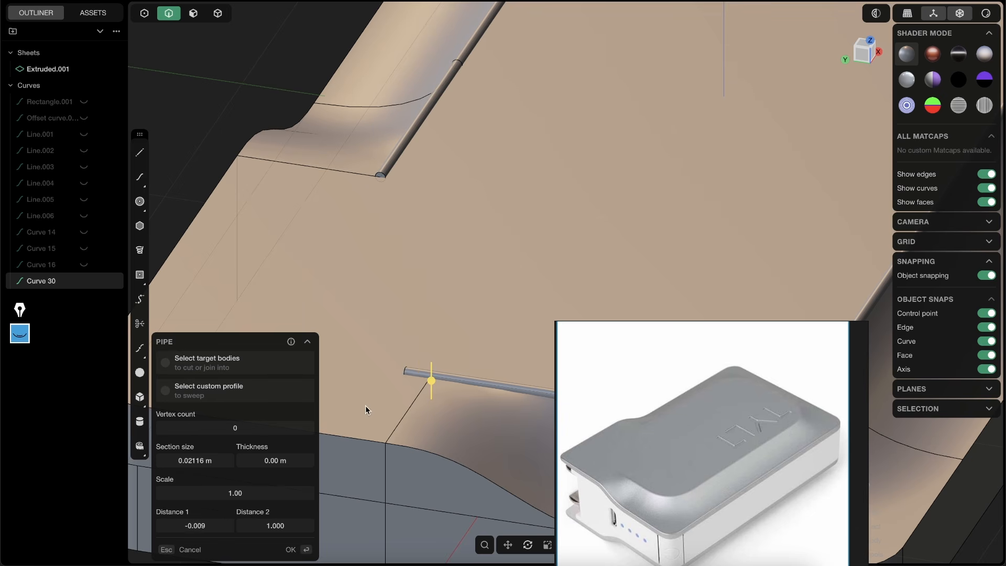
scroll(414, 382, up, 6)
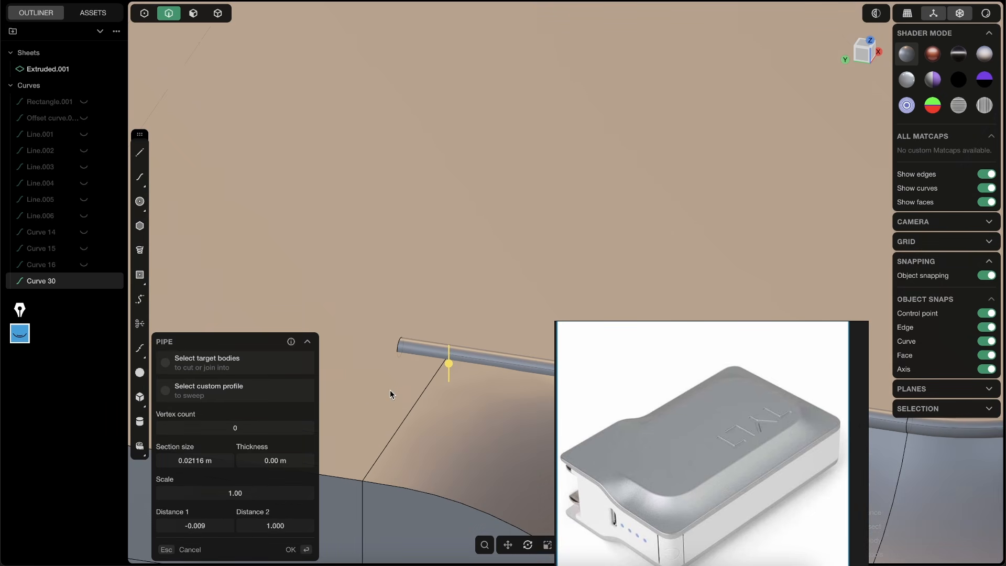
middle_drag(391, 393, 410, 231)
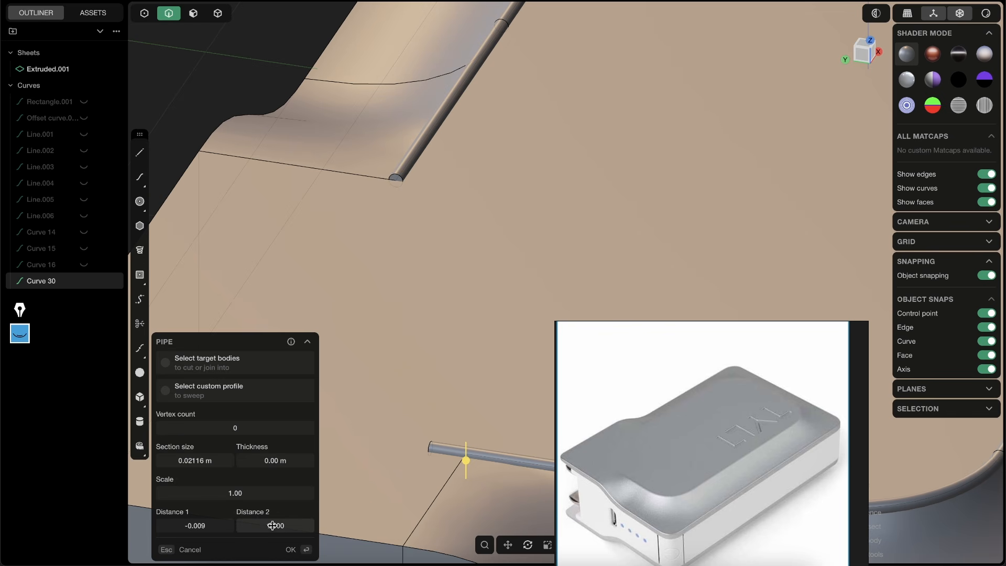
middle_drag(371, 297, 498, 249)
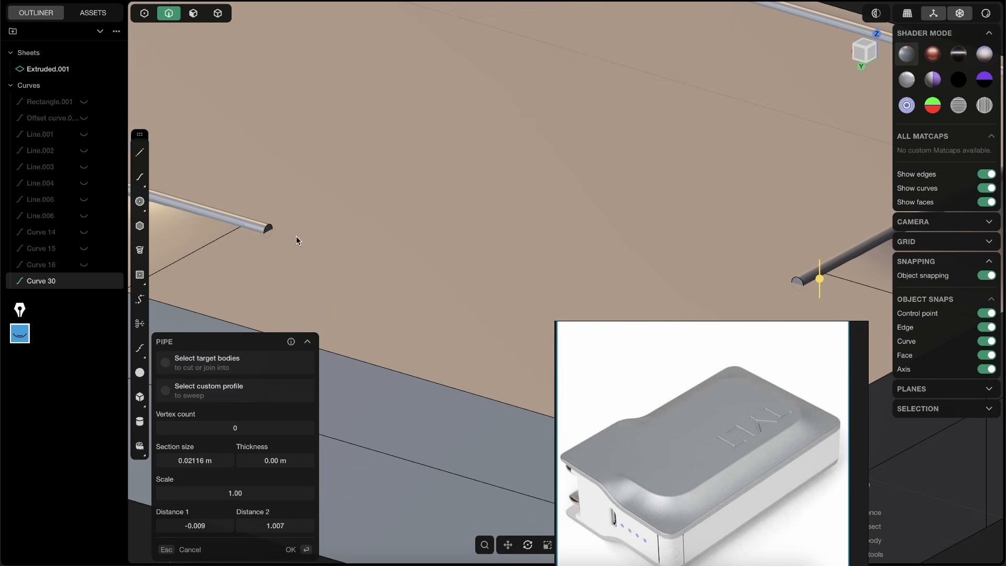
key(Return)
Hide the duplicated rim curve, leaving the pipe and the charger body in view.
middle_drag(432, 235, 314, 199)
click(195, 118)
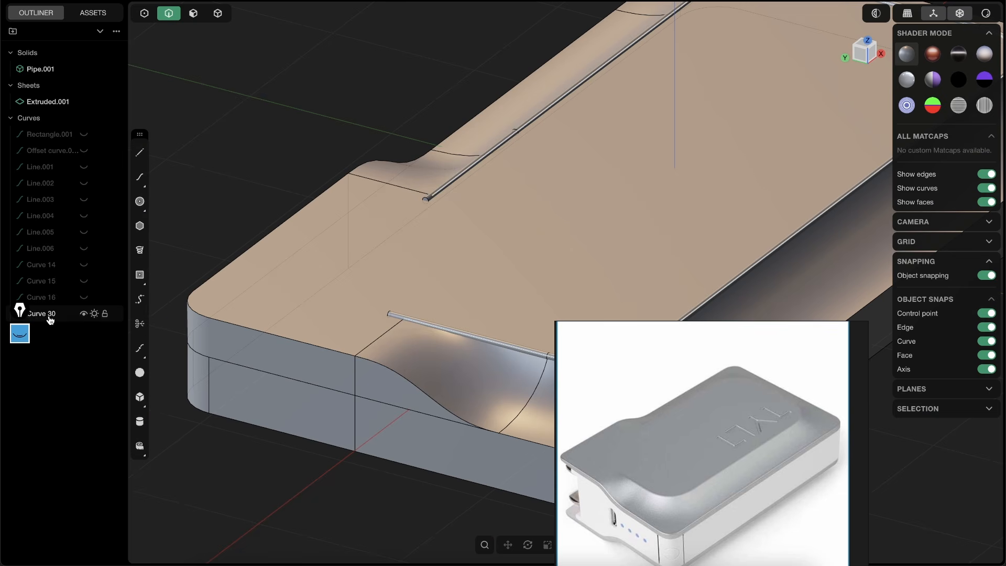
click(50, 318)
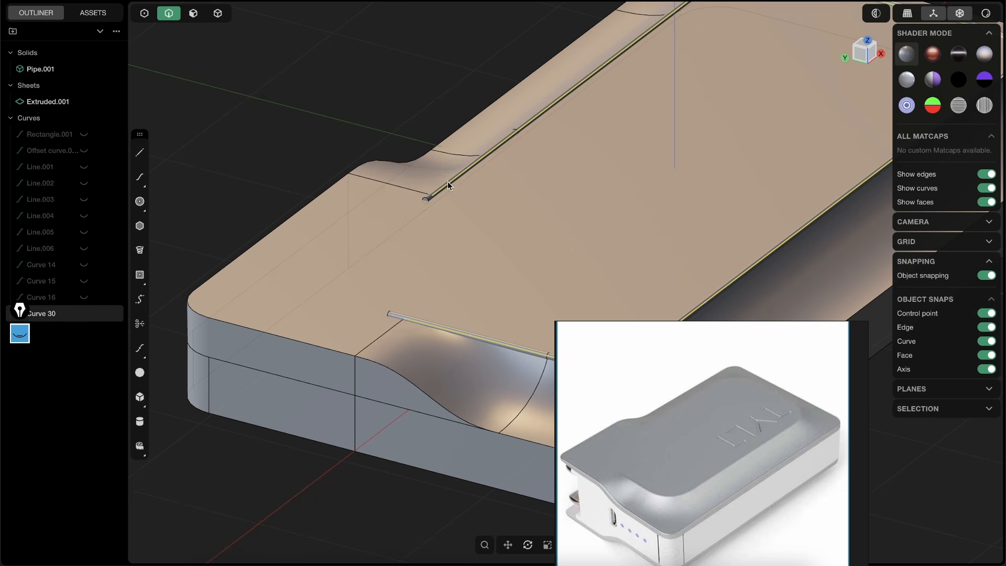
key(h)
scroll(389, 190, down, 3)
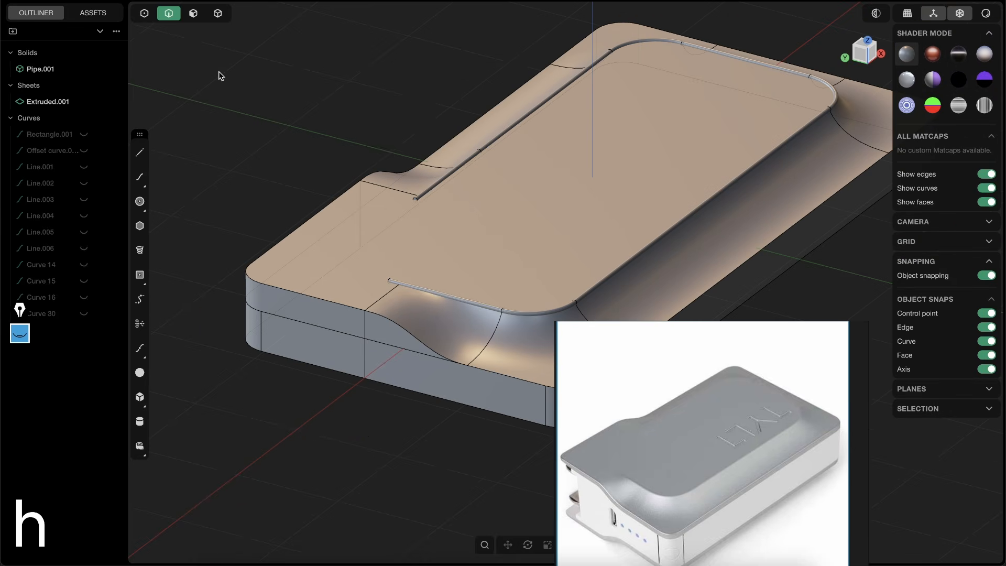
Subtract the pipe from the charger body sheet with a Boolean Diff, without keeping the tool body.
click(218, 13)
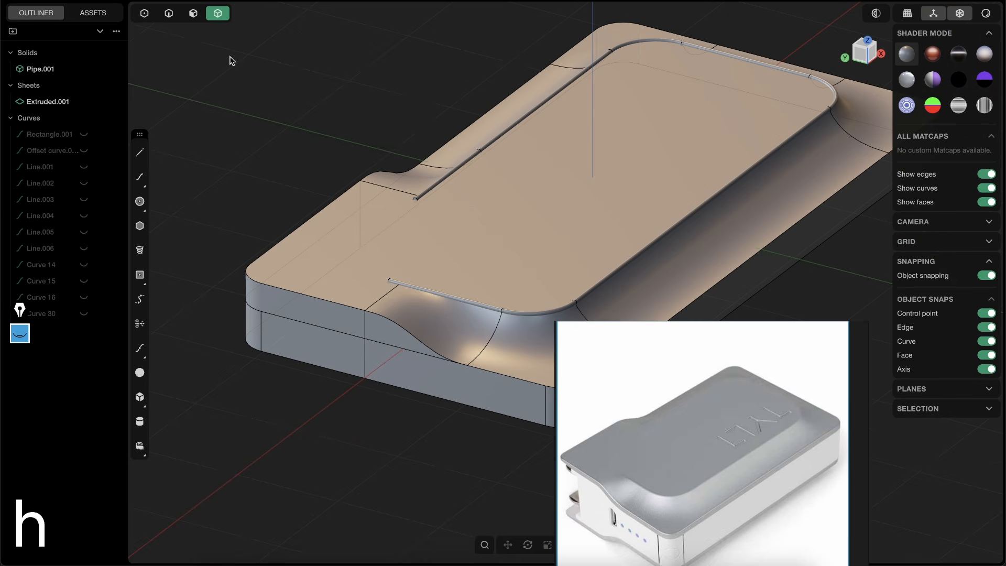
click(289, 283)
scroll(363, 327, down, 2)
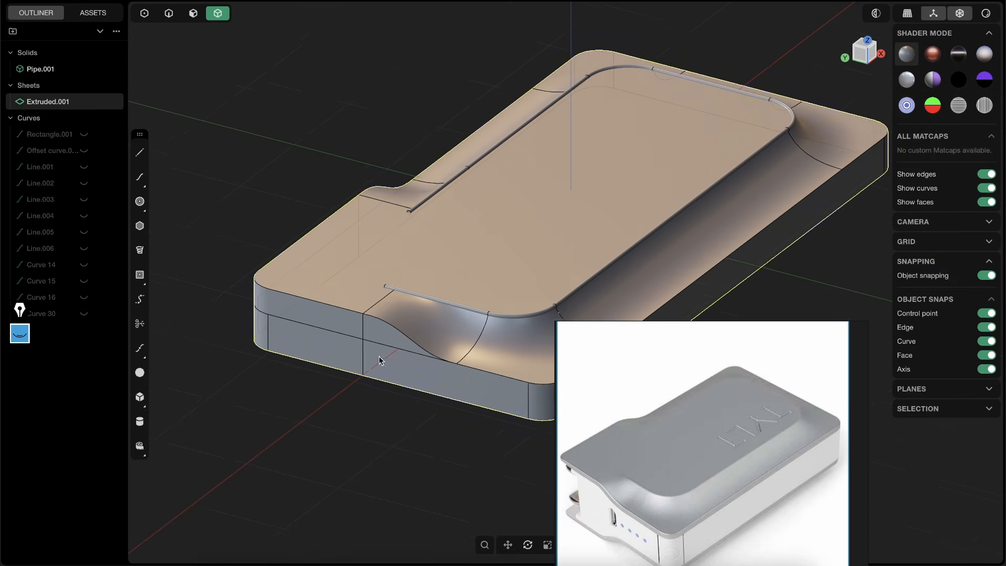
scroll(377, 272, up, 6)
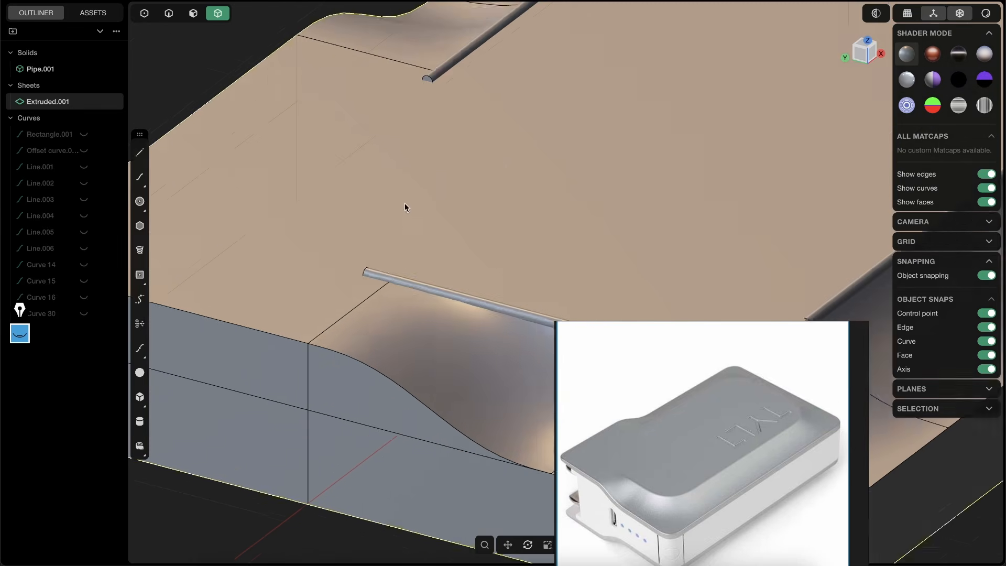
click(382, 269)
scroll(433, 202, down, 5)
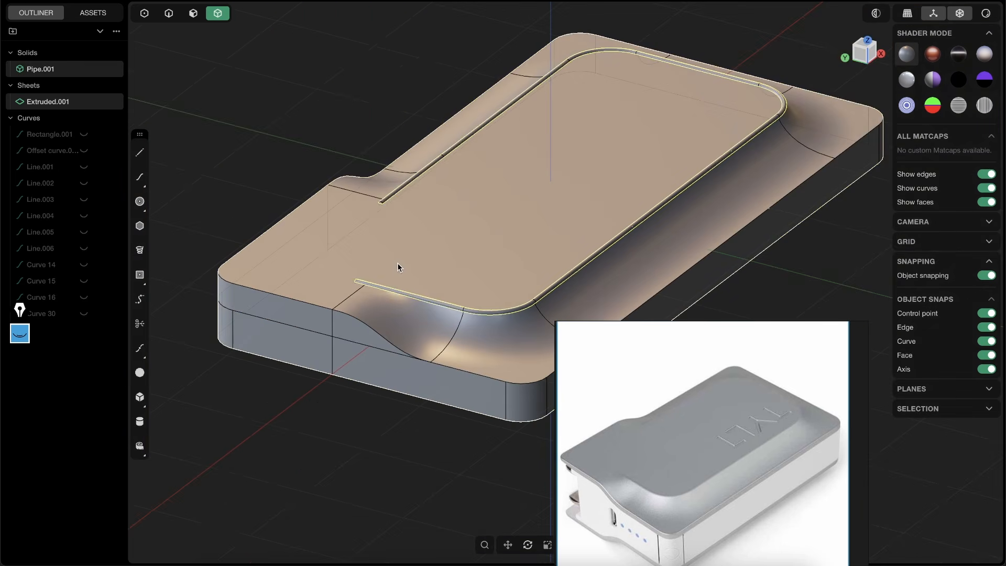
key(q)
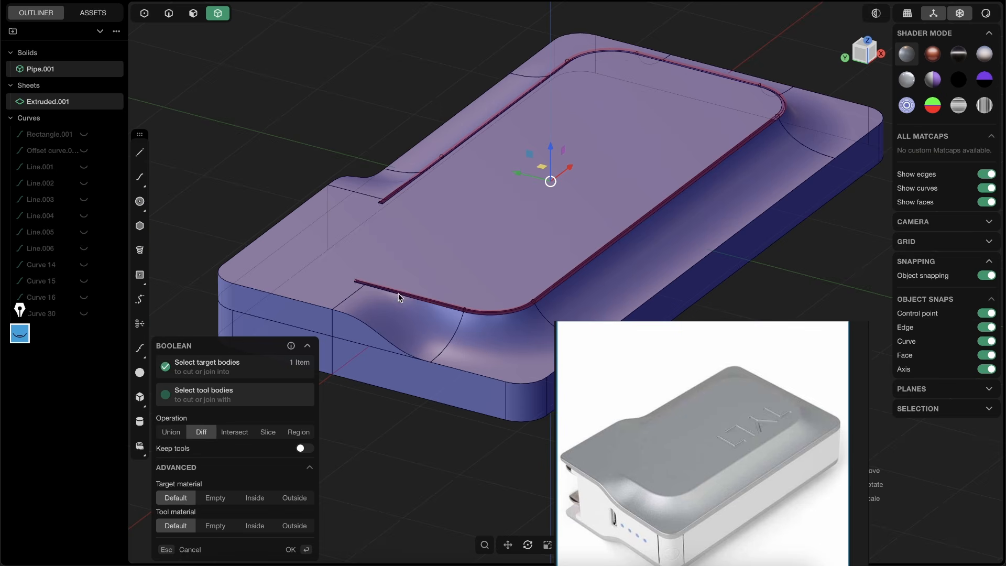
scroll(398, 297, up, 4)
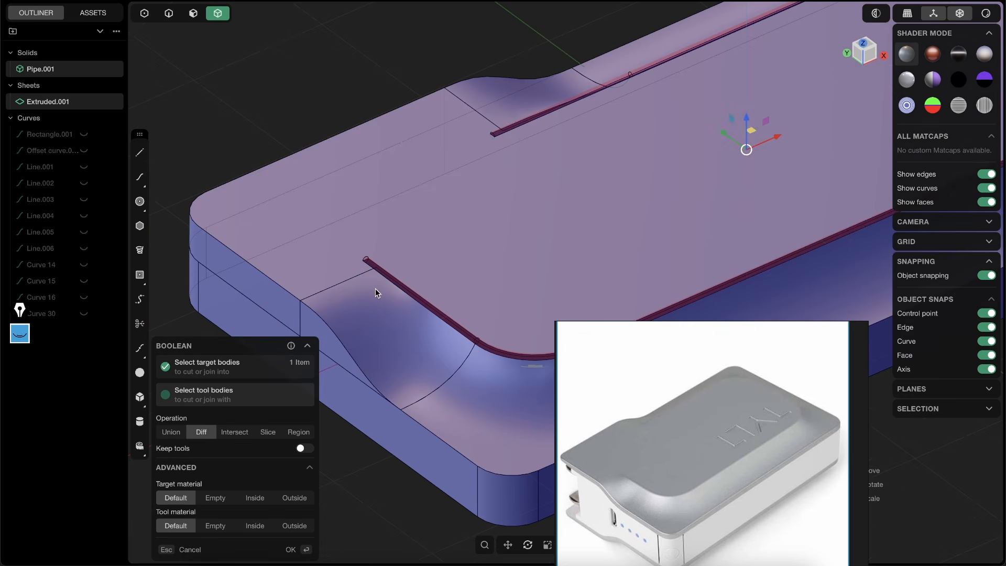
click(291, 550)
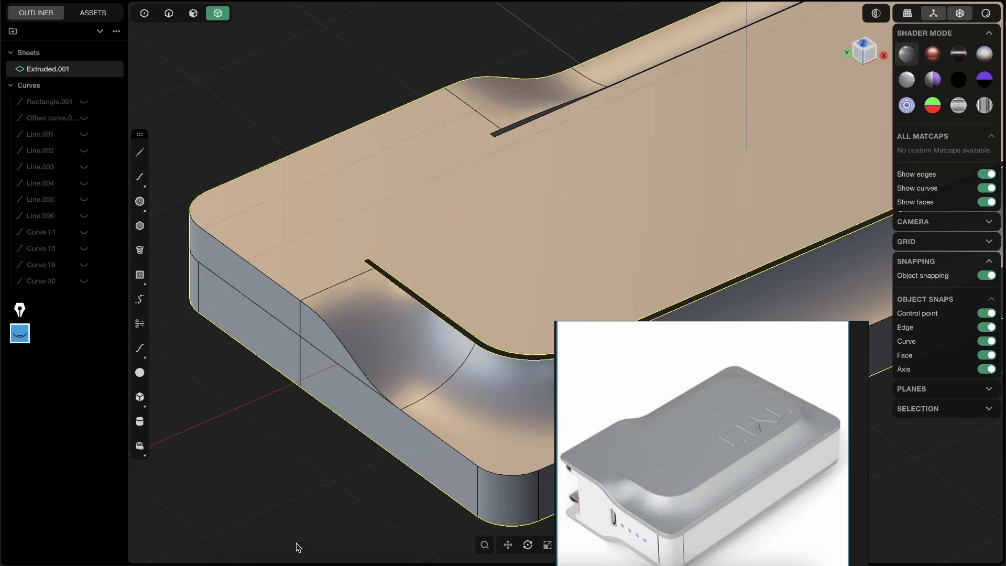
scroll(294, 278, down, 3)
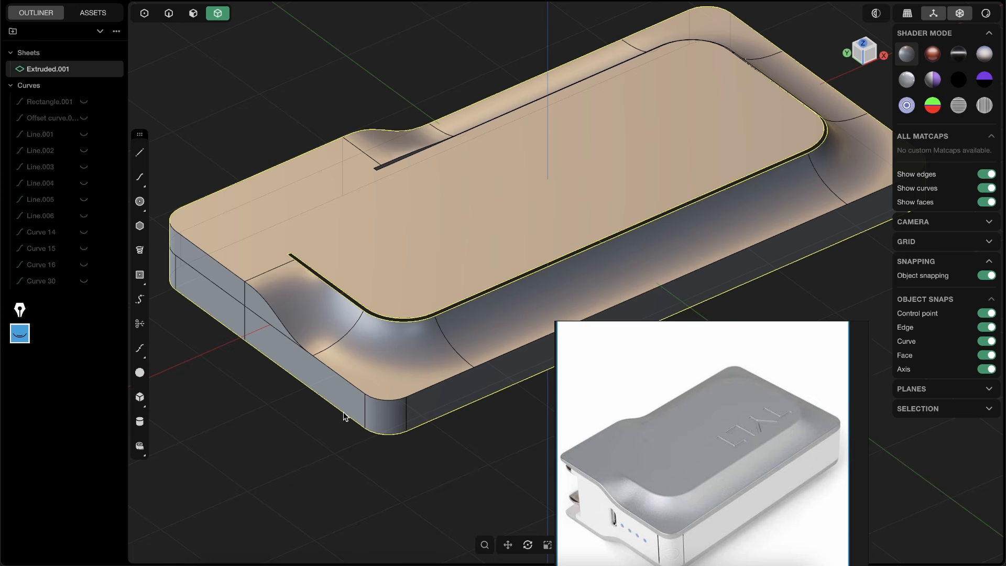
scroll(429, 321, up, 5)
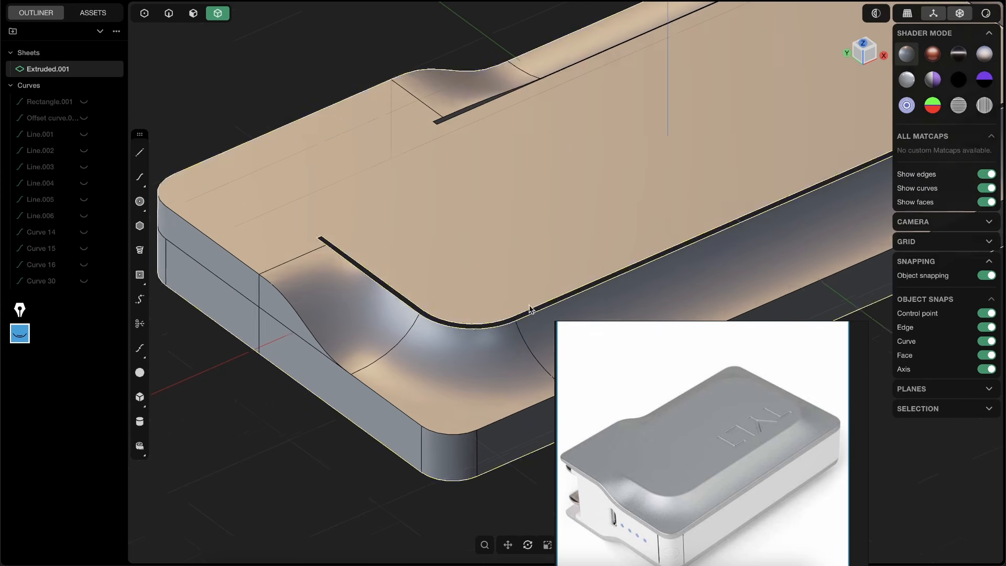
Loft between the two long straight edges of the rim gap with G2 continuity on both sides.
click(174, 18)
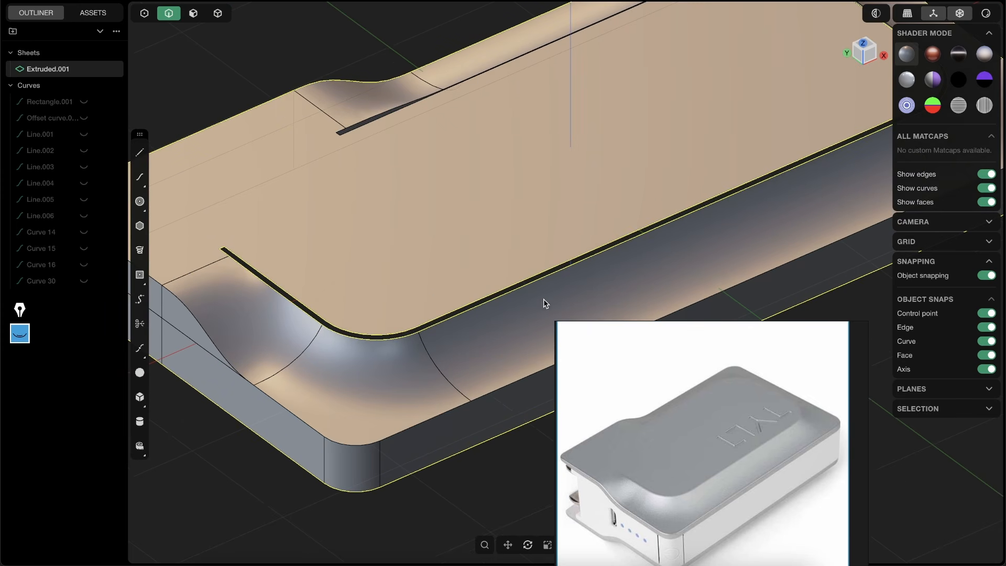
click(516, 281)
key(shift+e)
middle_drag(523, 326, 553, 319)
scroll(474, 309, up, 5)
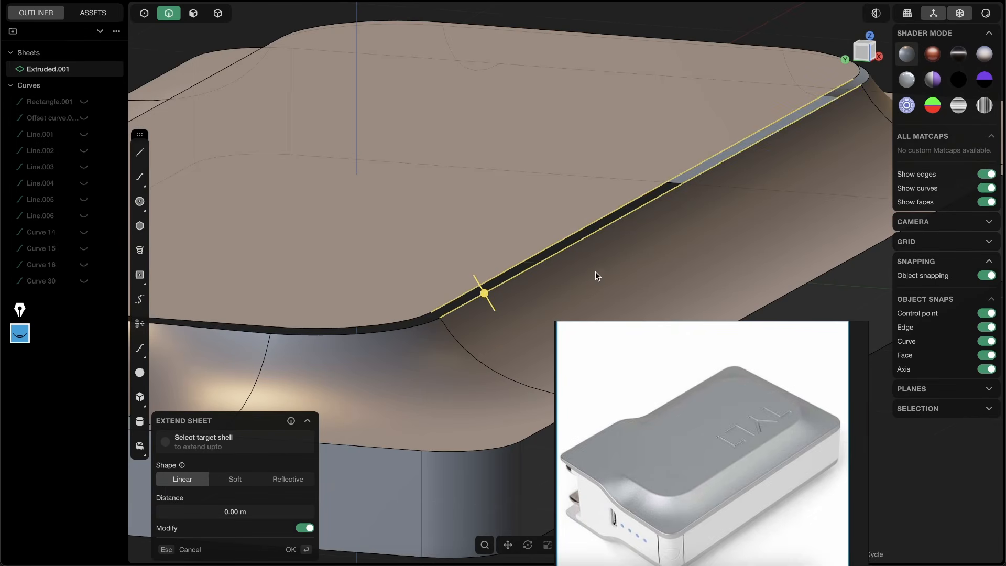
key(l)
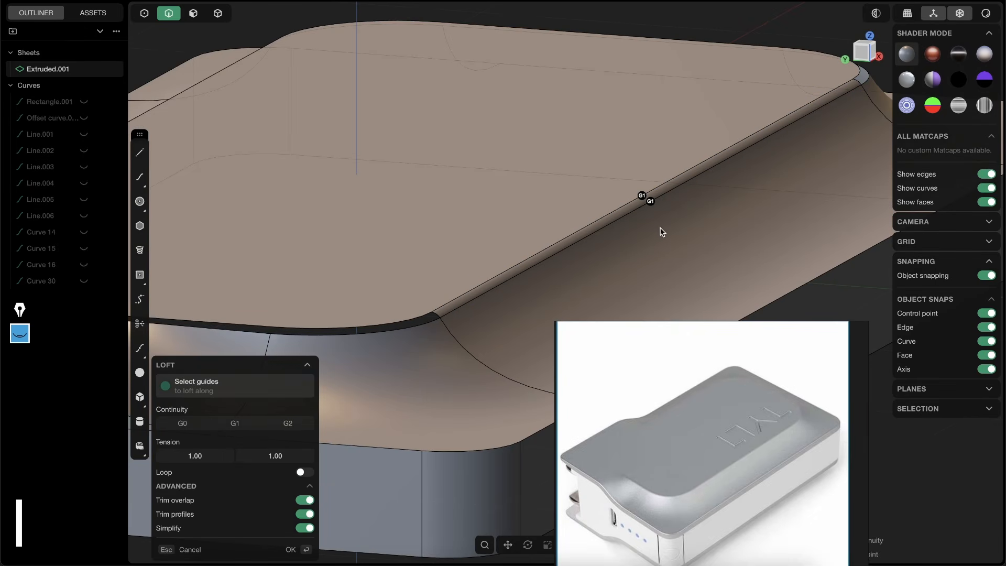
key(Tab)
middle_drag(666, 232, 624, 229)
scroll(649, 230, down, 3)
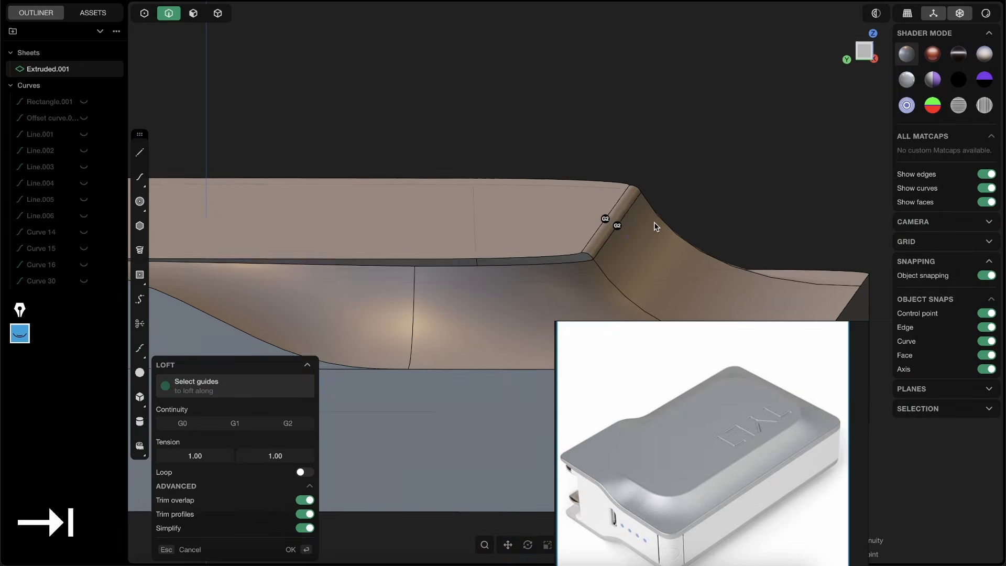
key(Return)
Hide the edge display to examine how the long lofted strip blends with the body, and show the edges again.
key(shift+e)
scroll(687, 208, down, 5)
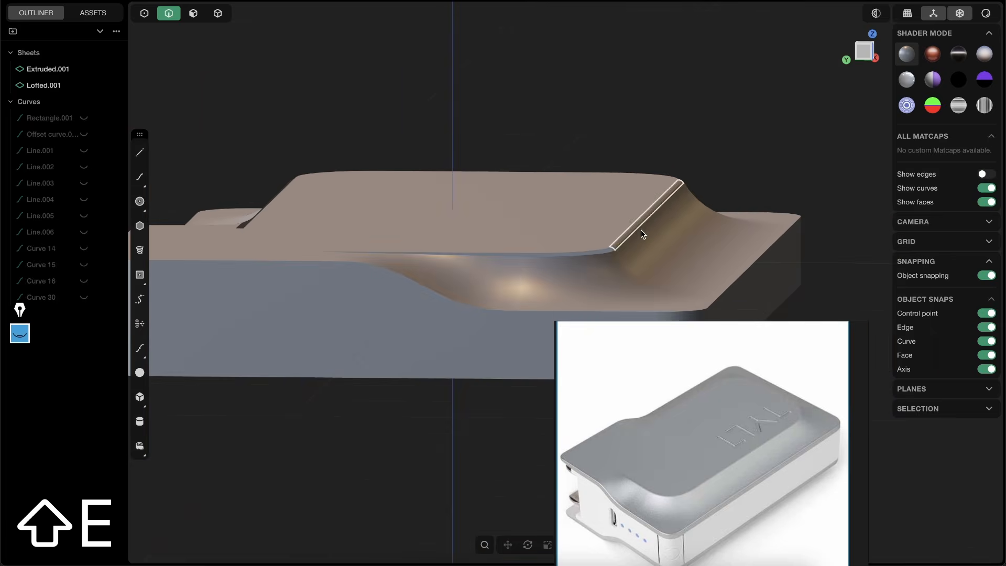
middle_drag(640, 231, 599, 297)
key(shift+e)
scroll(599, 297, up, 5)
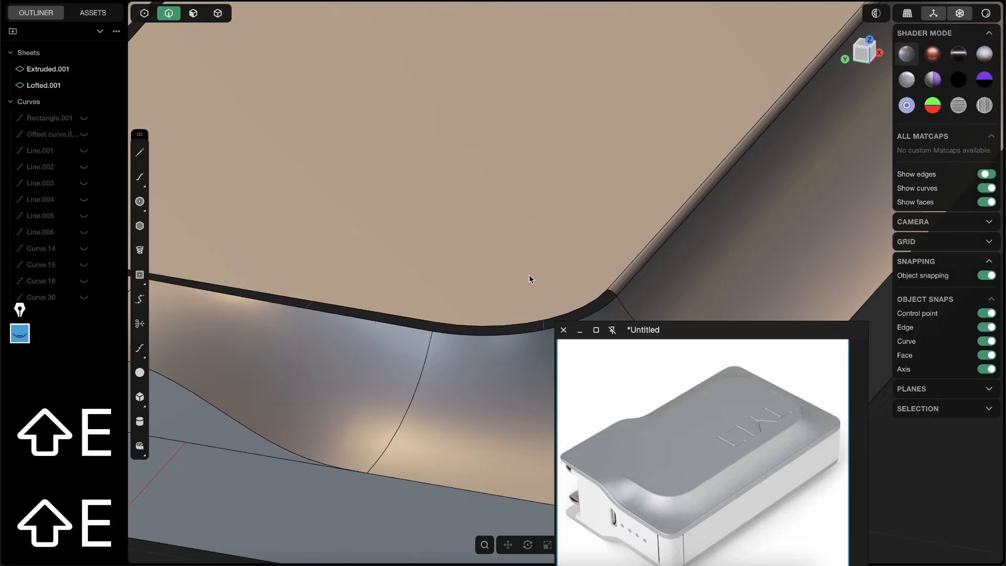
Loft the two curved corner edges of the gap with G2 continuity, matching the adjoining long strip with G1.
middle_drag(529, 279, 412, 299)
scroll(412, 299, down, 3)
key(2)
click(422, 313)
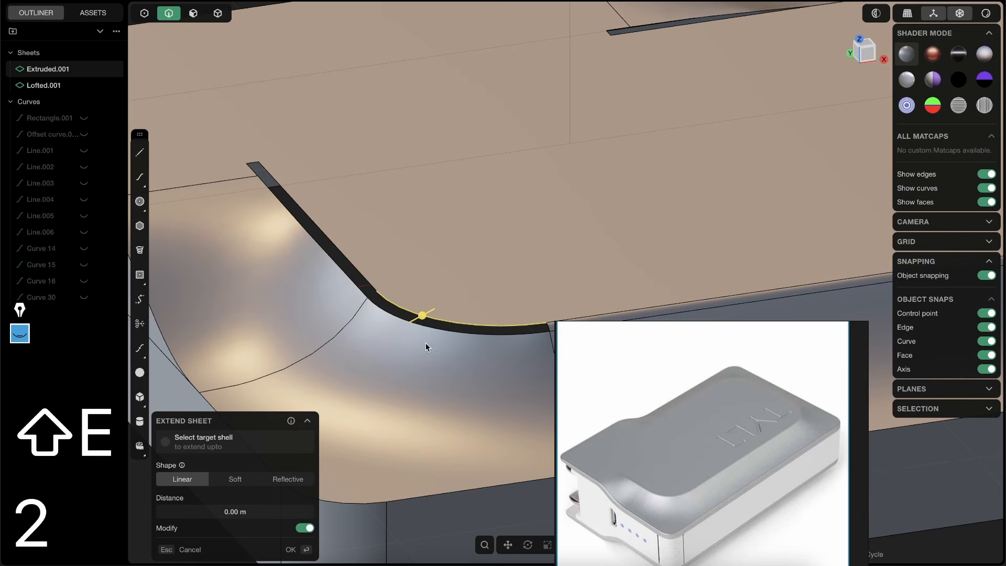
key(s)
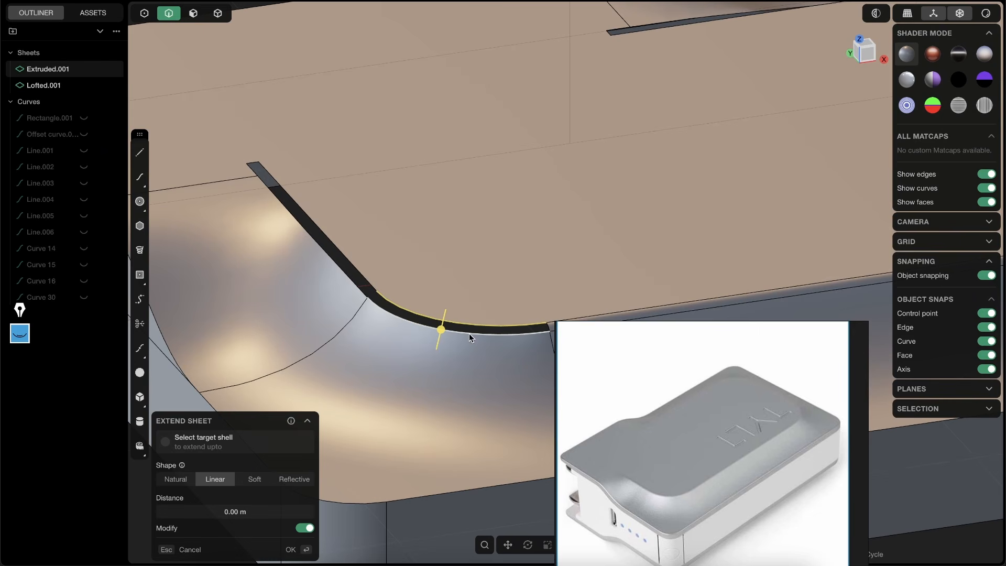
key(l)
key(Tab)
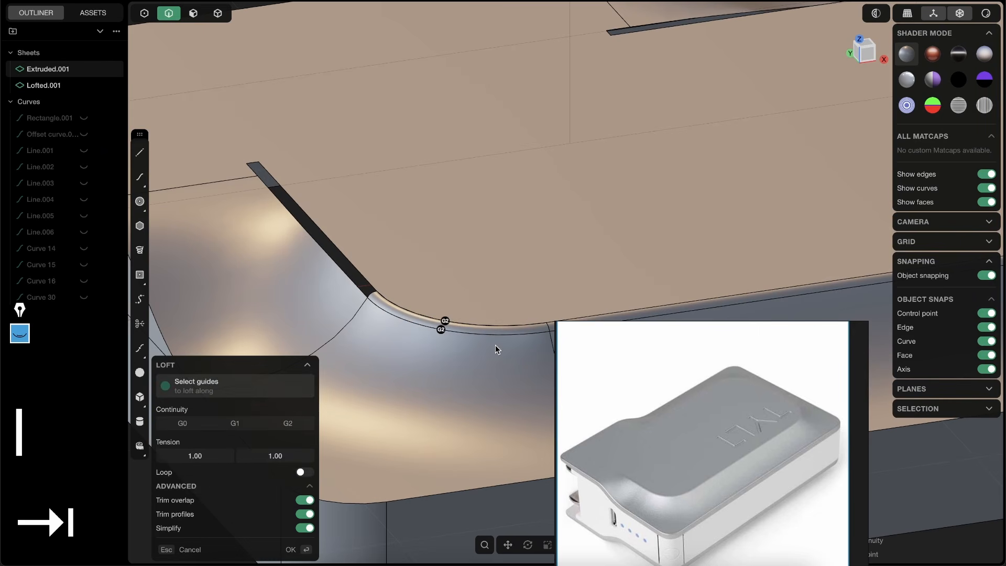
scroll(467, 312, up, 10)
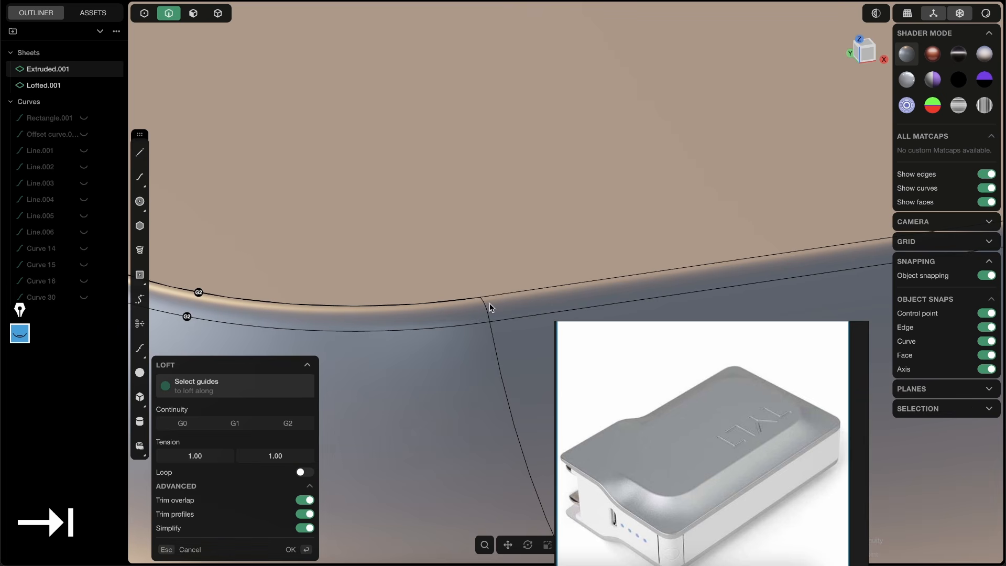
click(486, 307)
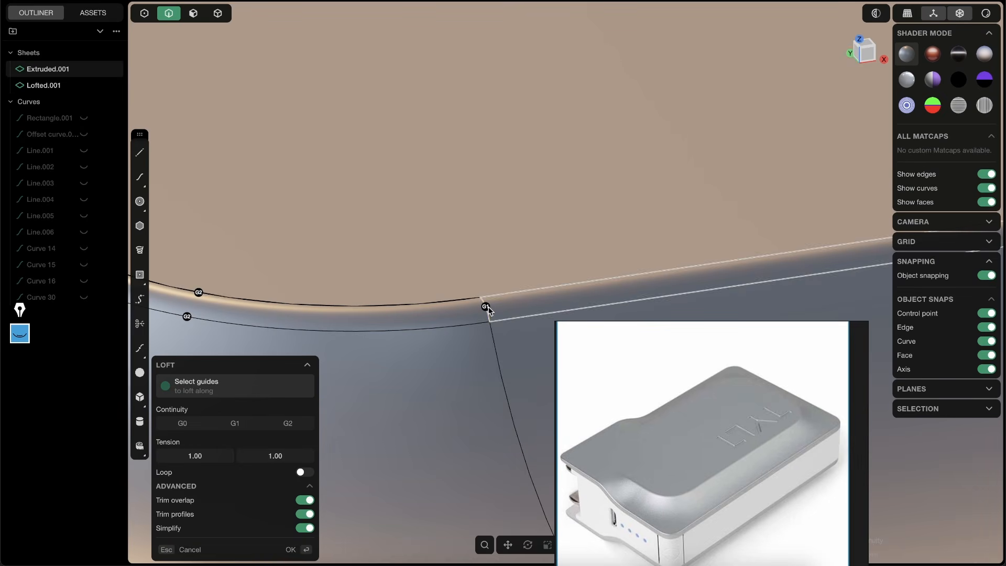
key(Return)
Split the top face with an Isoparam in the V direction through the gap-side end of the concave blend's boundary edge.
middle_drag(510, 298, 460, 259)
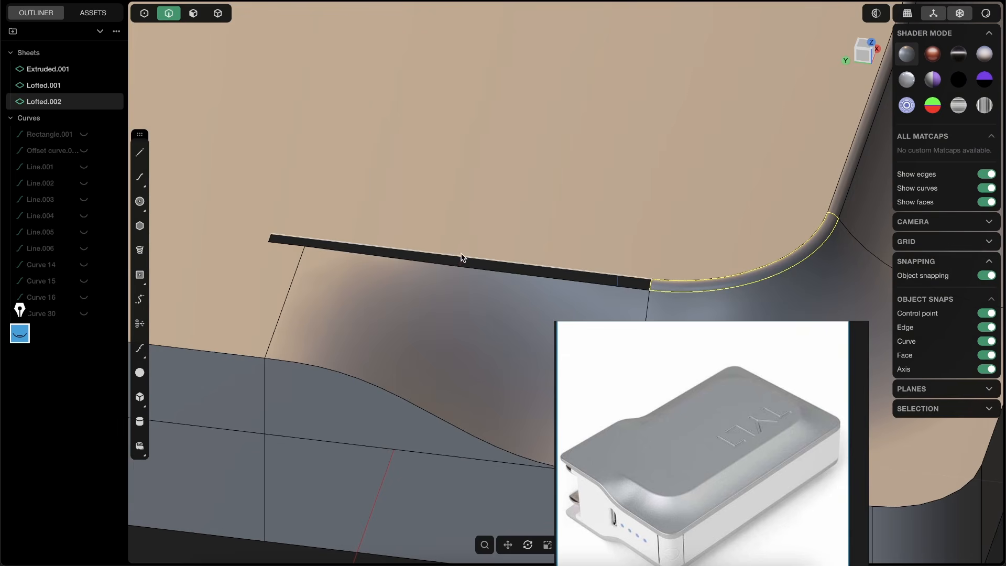
click(303, 246)
key(f)
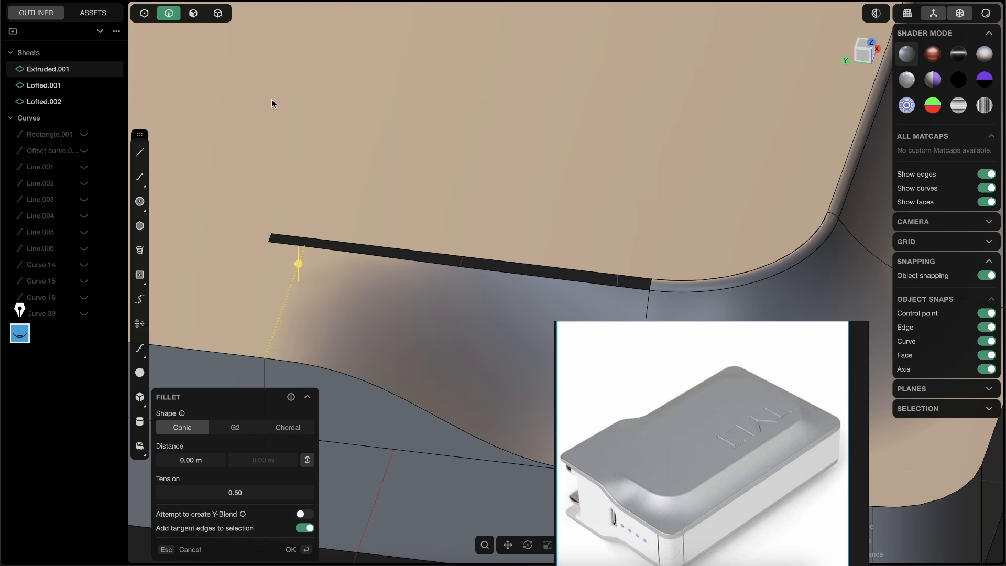
key(3)
click(375, 295)
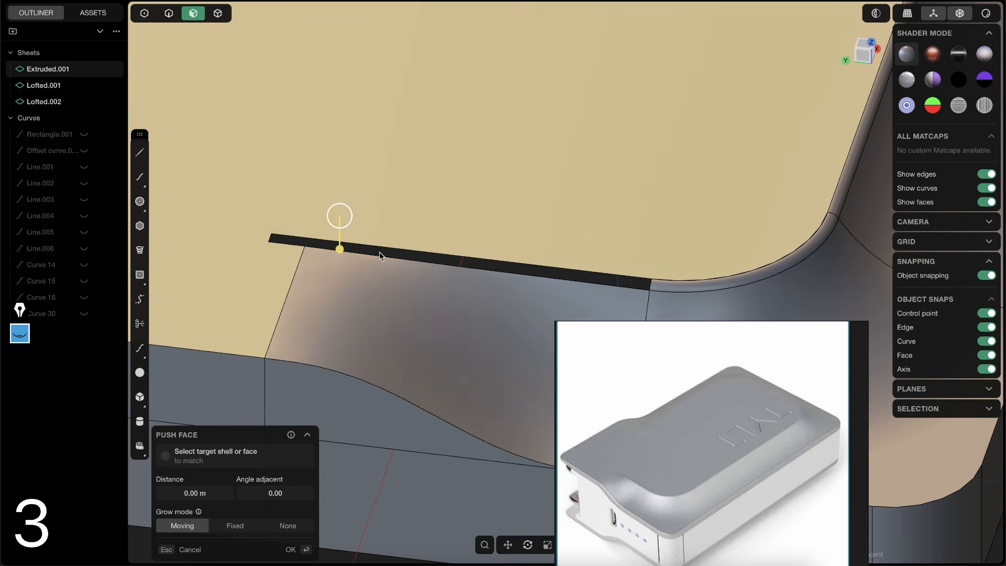
key(super+r)
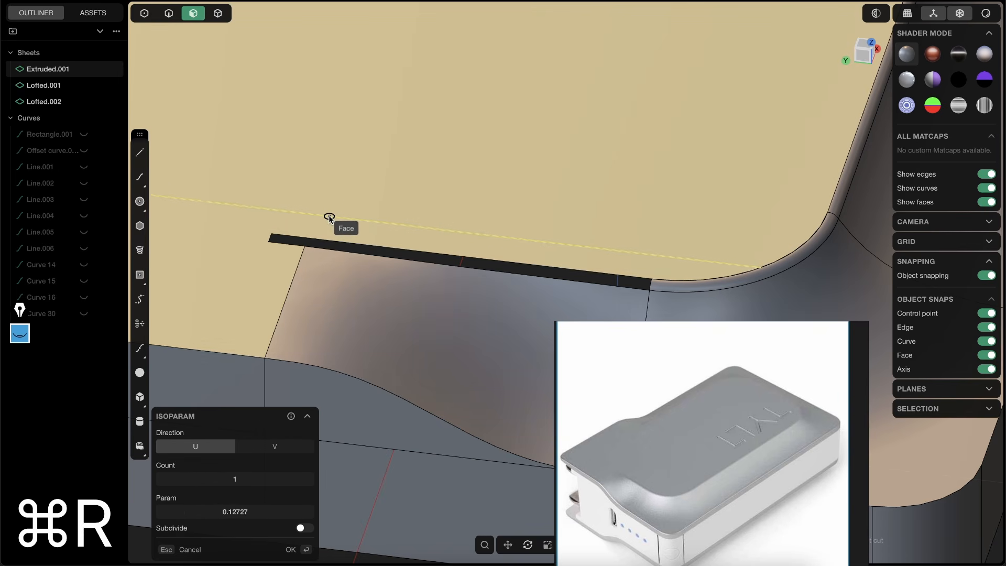
key(Tab)
click(306, 245)
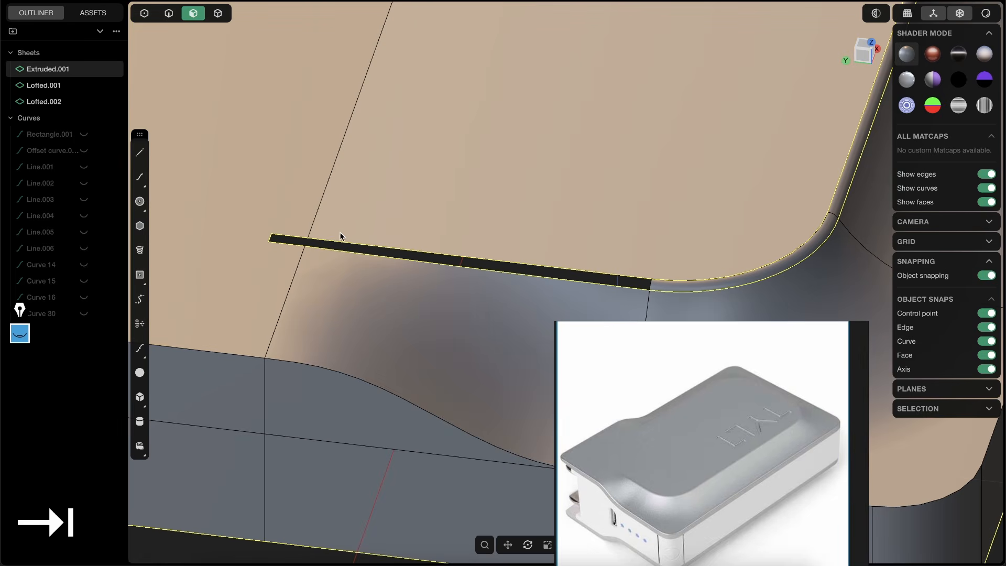
middle_drag(341, 231, 358, 243)
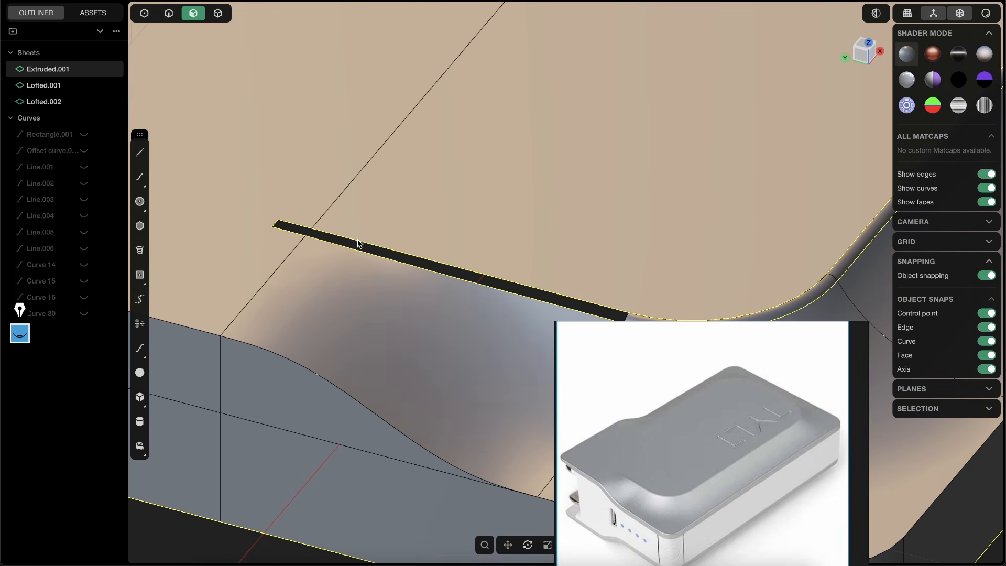
mouse_move(313, 125)
middle_down()
mouse_move(384, 272)
mouse_move(344, 287)
middle_up()
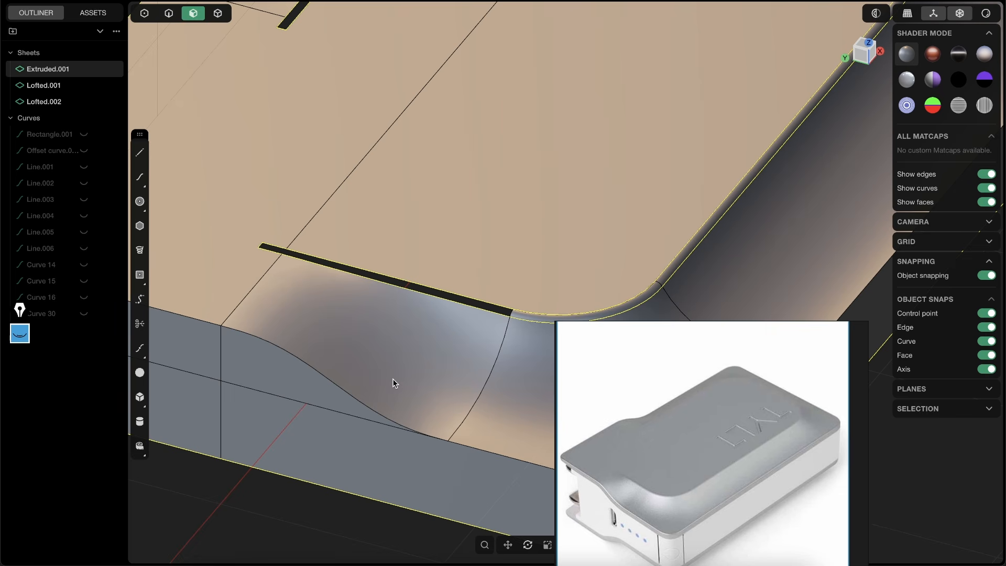
scroll(476, 228, down, 5)
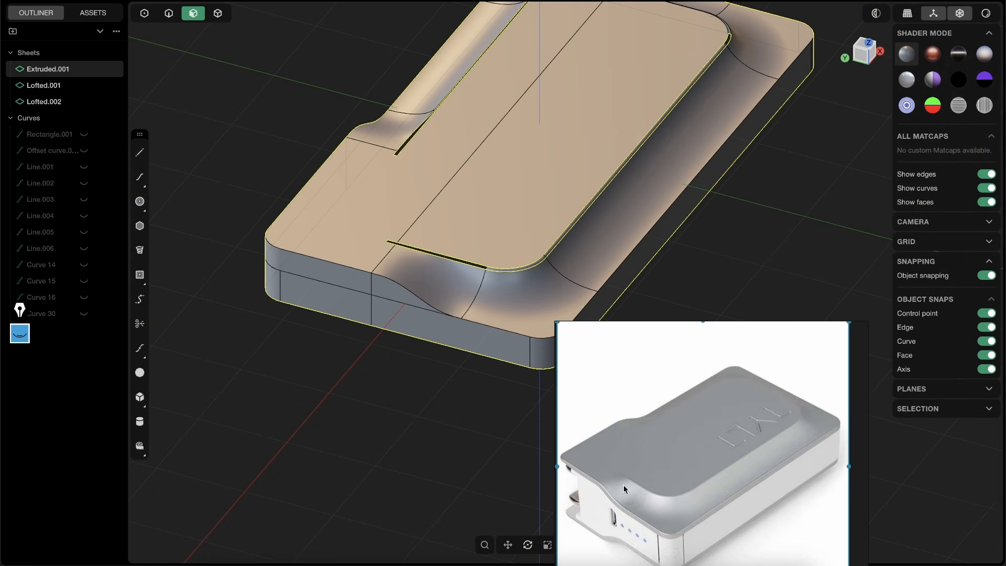
scroll(489, 222, up, 4)
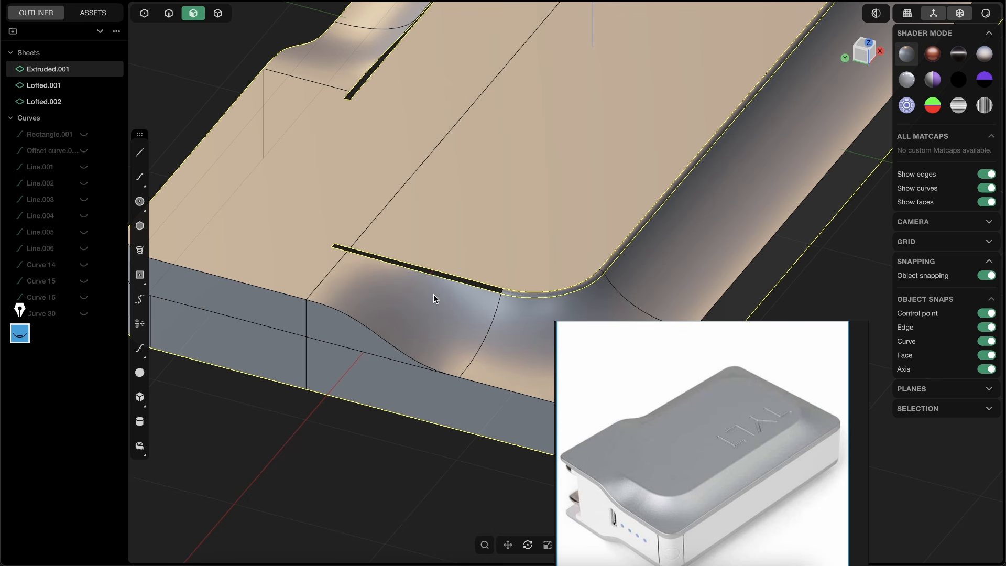
scroll(432, 294, up, 5)
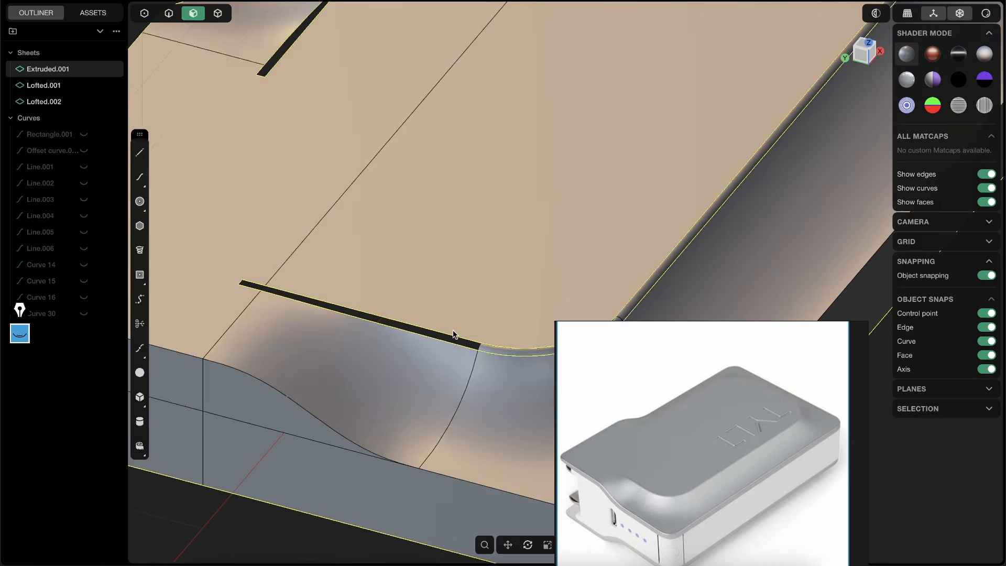
Loft the short straight section of the gap up to the split line with G2 continuity, matching the corner strip with G1.
middle_drag(454, 335, 434, 278)
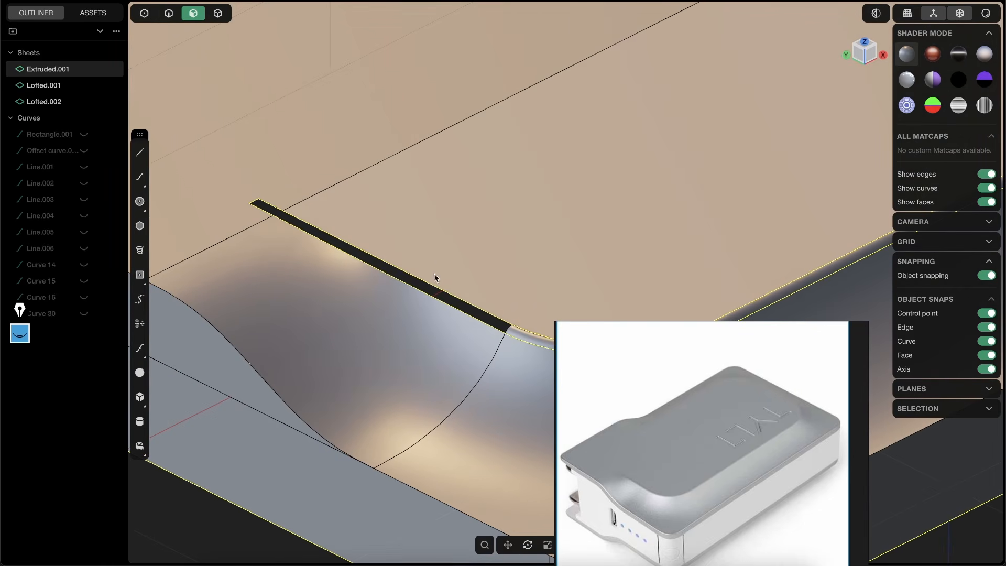
key(2)
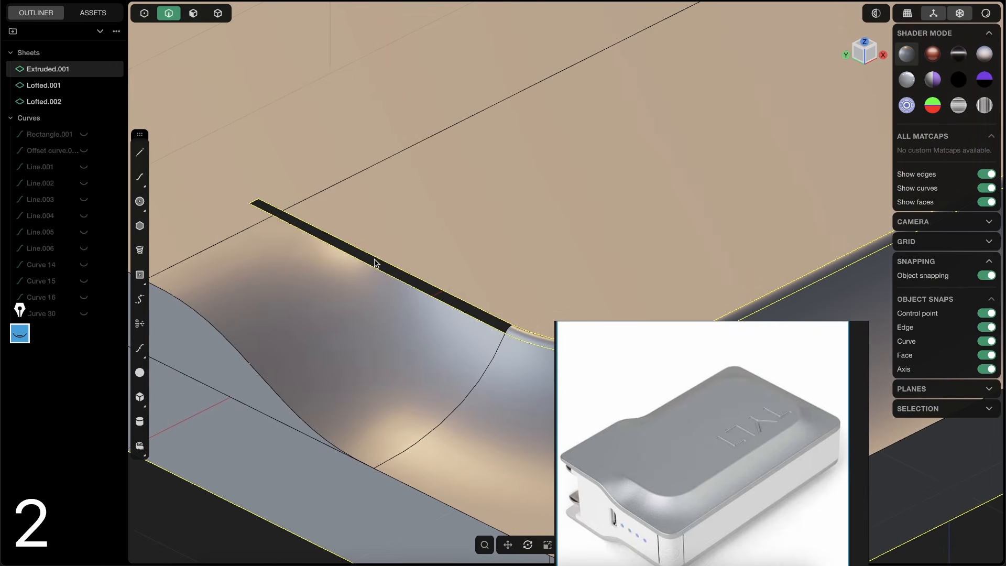
key(e)
middle_drag(411, 287, 400, 201)
key(l)
key(Tab)
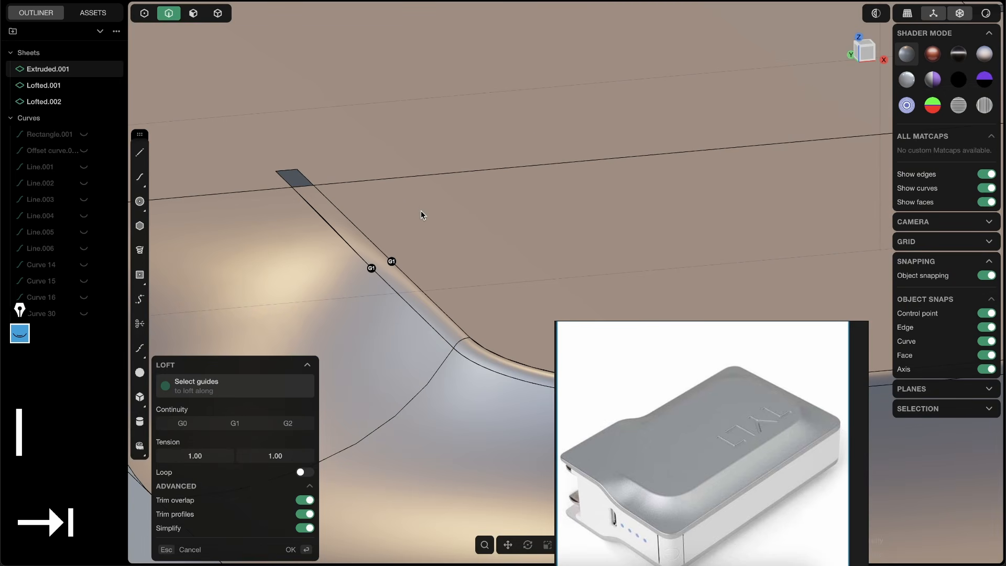
scroll(494, 338, up, 3)
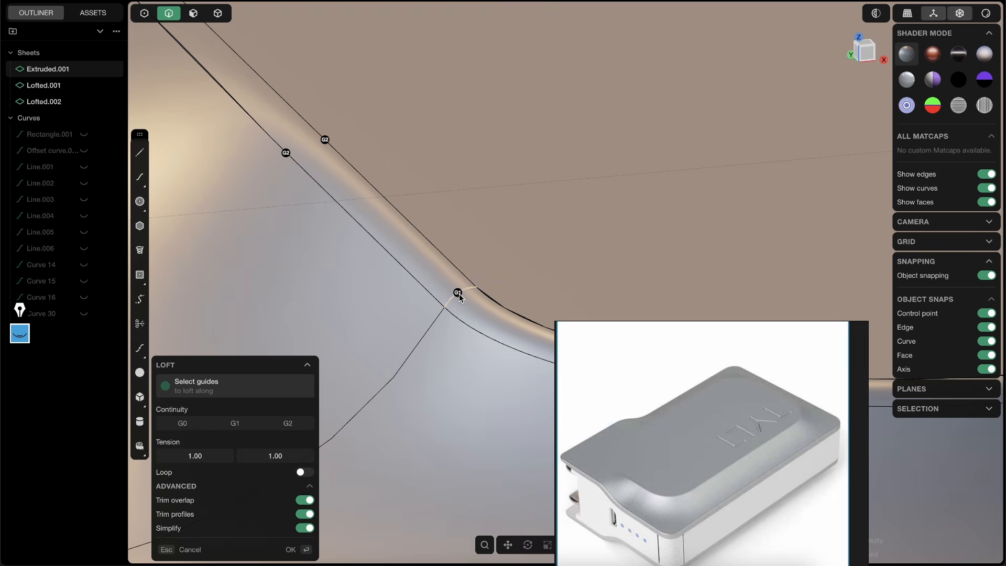
shift+middle_drag(463, 297, 587, 424)
right_click(479, 255)
scroll(478, 255, down, 4)
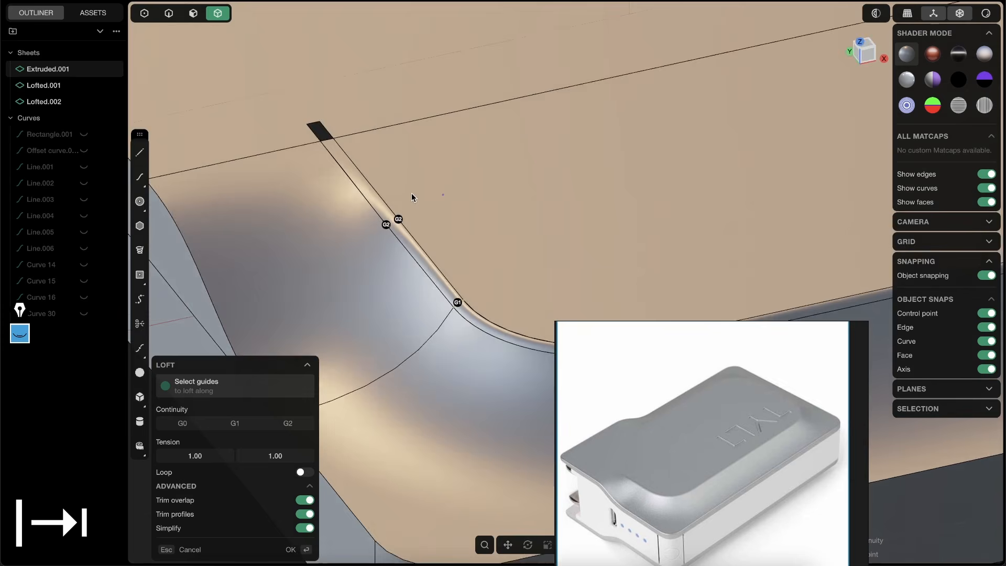
middle_drag(411, 197, 471, 316)
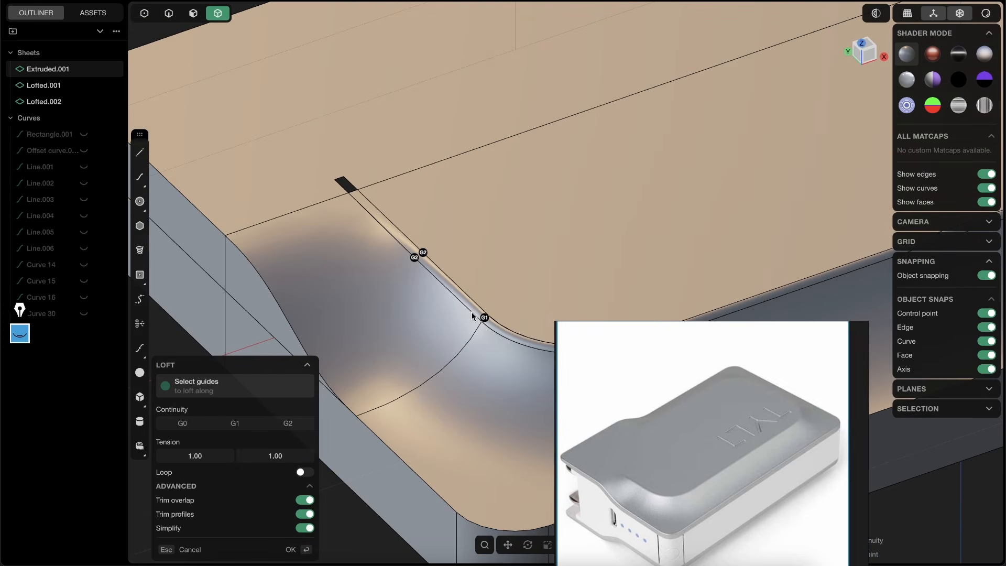
shift+middle_drag(429, 272, 443, 288)
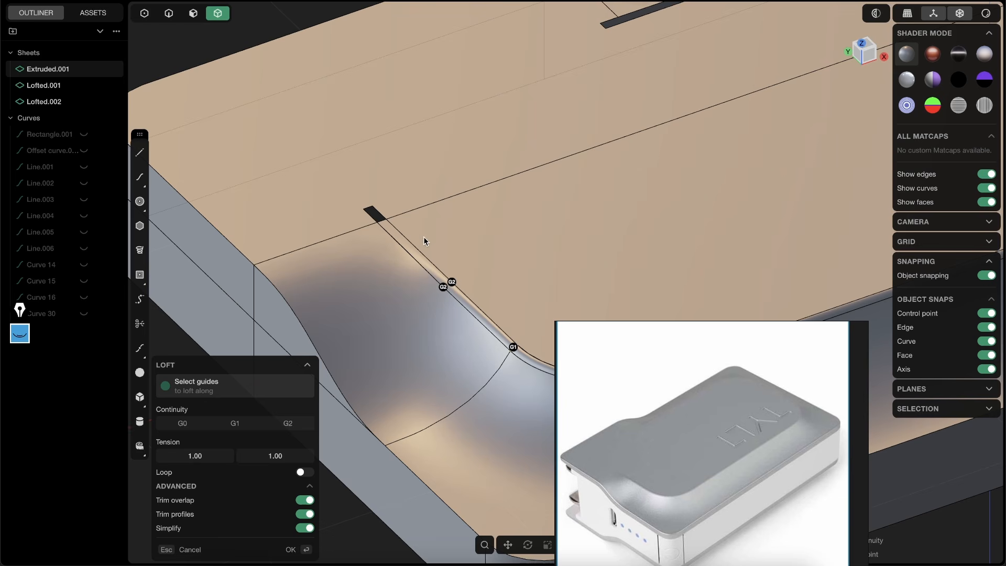
key(Return)
Join the charger body sheet and the three lofted strips into one sheet.
key(4)
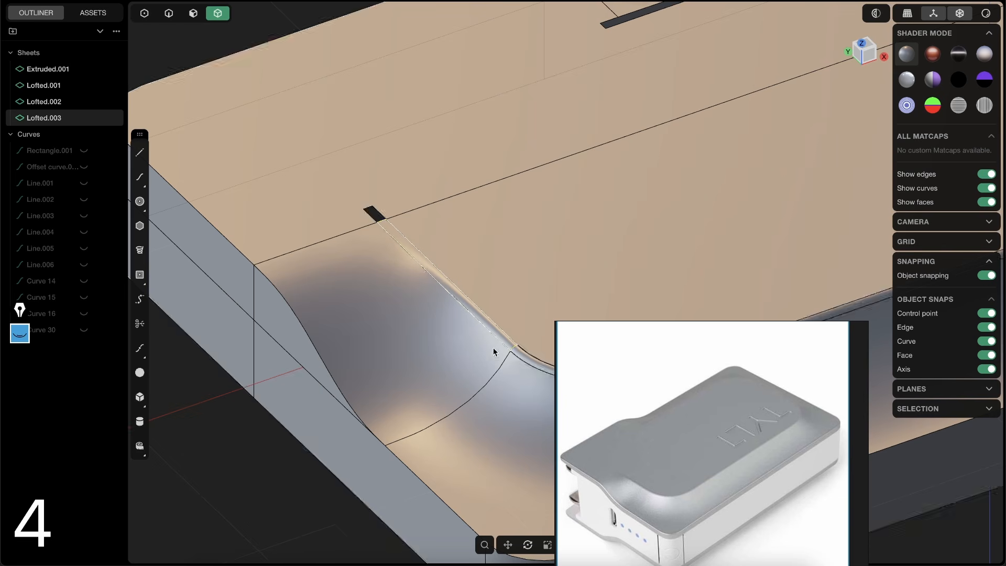
shift+middle_drag(514, 299, 428, 197)
scroll(428, 197, down, 5)
drag(570, 269, 394, 149)
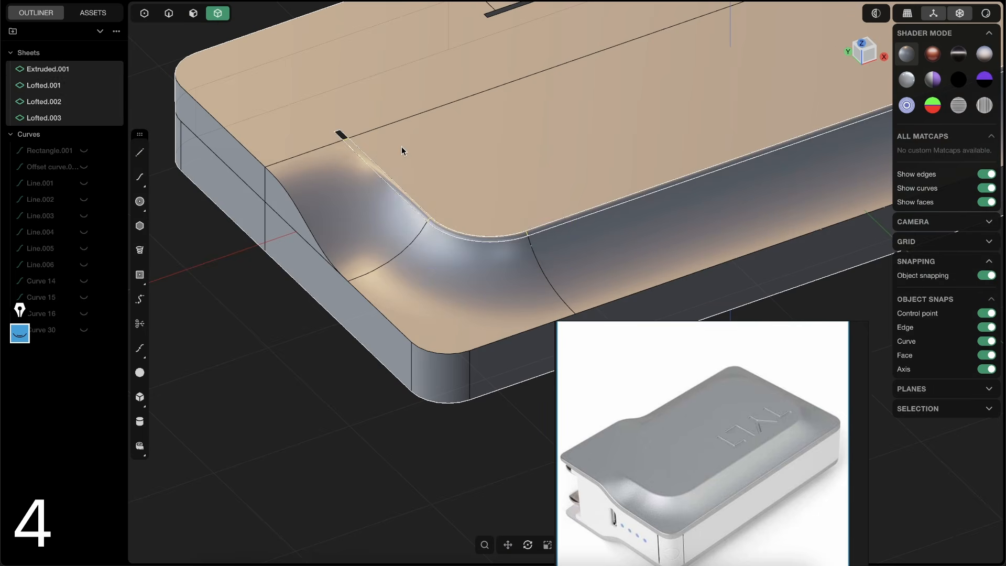
key(j)
Close the small opening left at the end of the short gap section with Patch Hole.
scroll(409, 149, up, 5)
key(2)
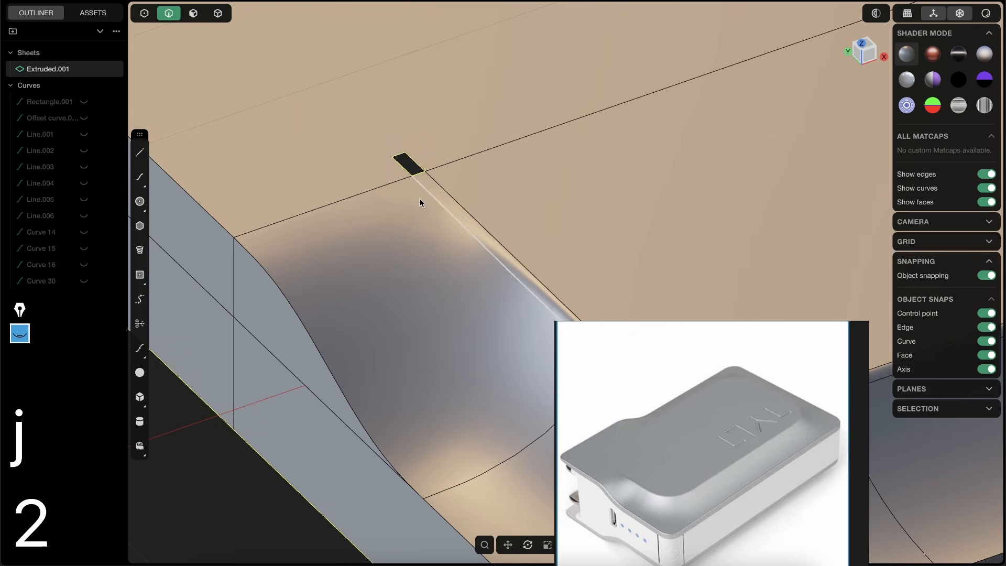
click(419, 175)
key(e)
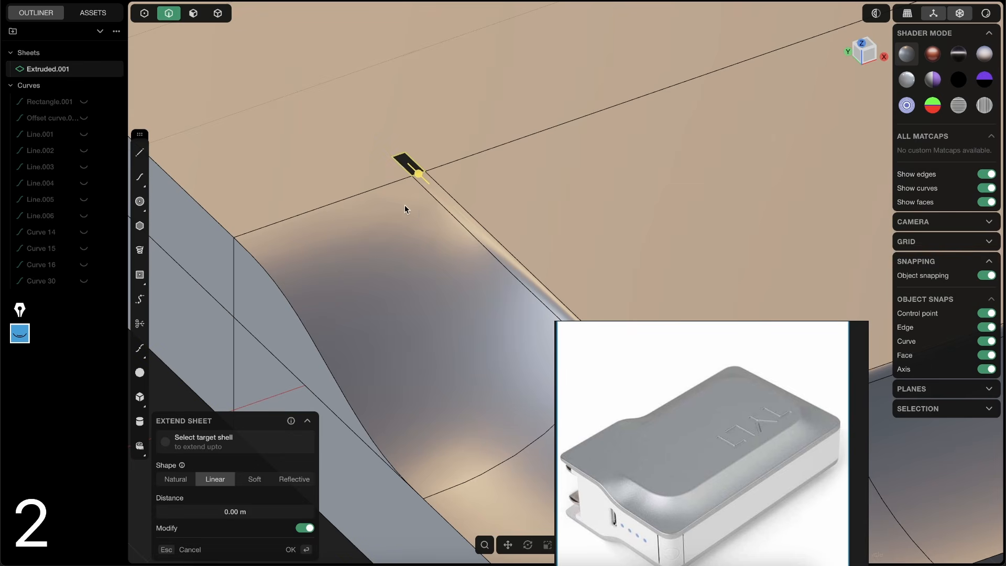
key(shift+3)
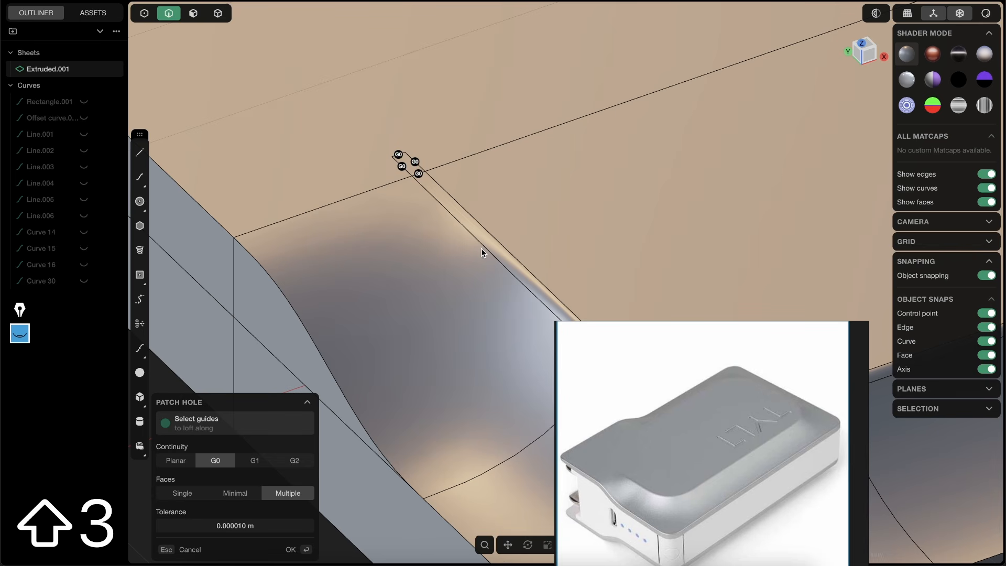
key(Tab)
scroll(404, 221, down, 3)
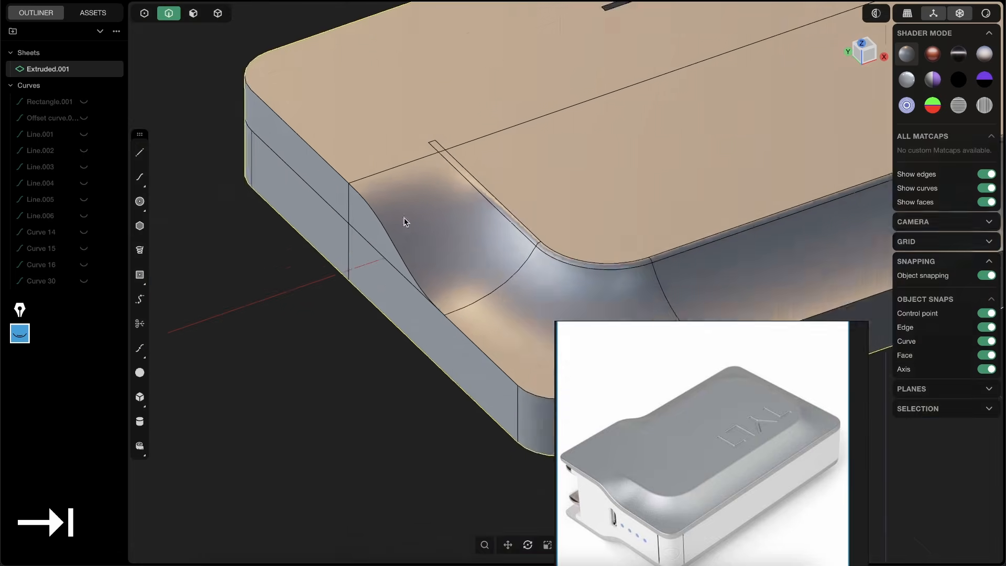
scroll(403, 222, down, 5)
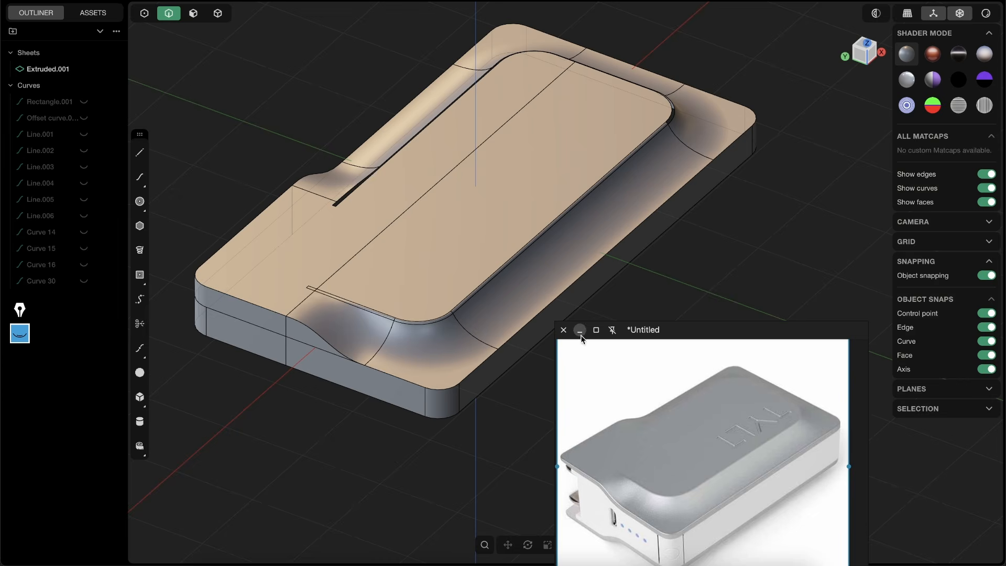
Minimize the reference image, switch to Google Chrome and look through the courses page as far as the individual surface modeling courses.
click(581, 334)
click(377, 565)
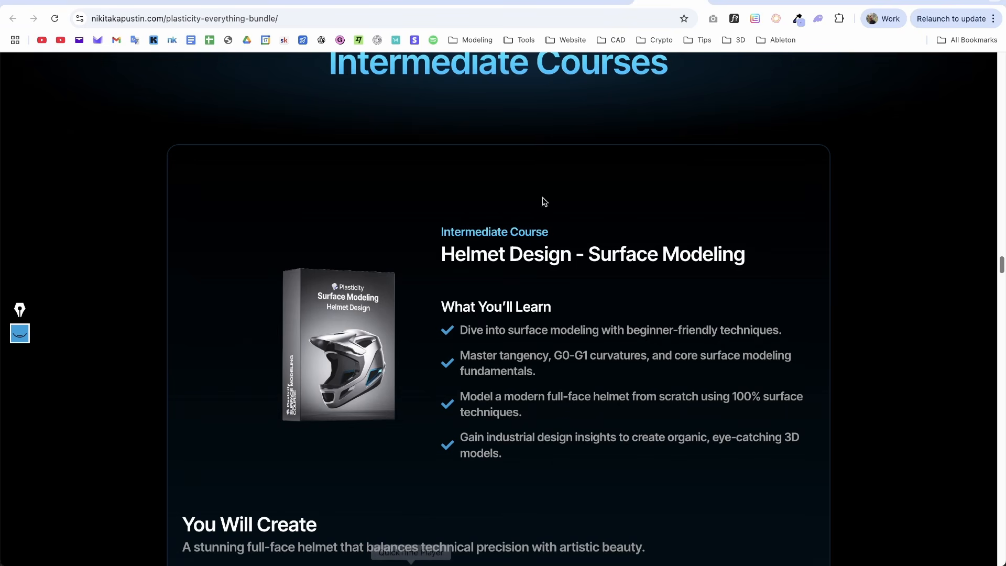
click(589, 2)
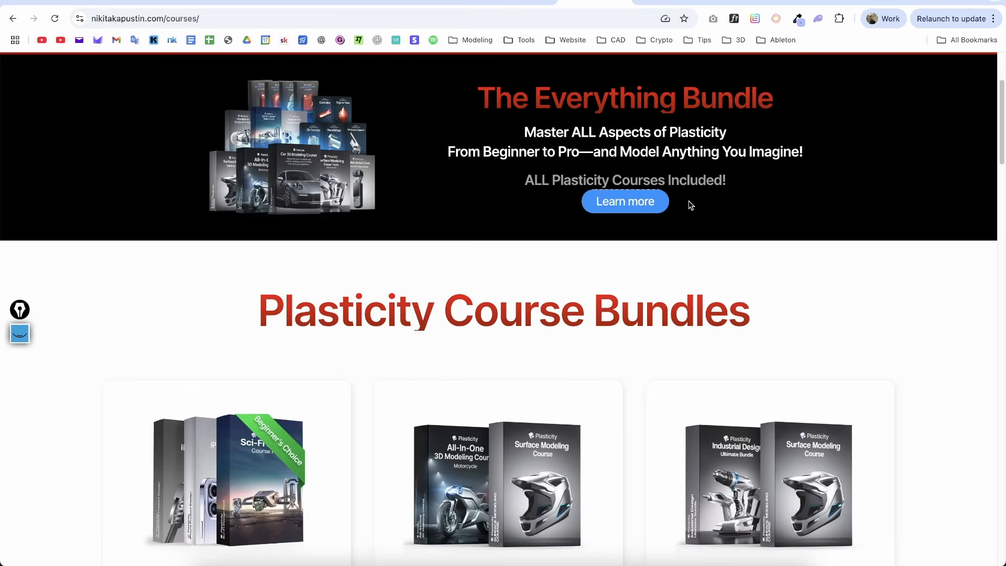
scroll(609, 164, up, 3)
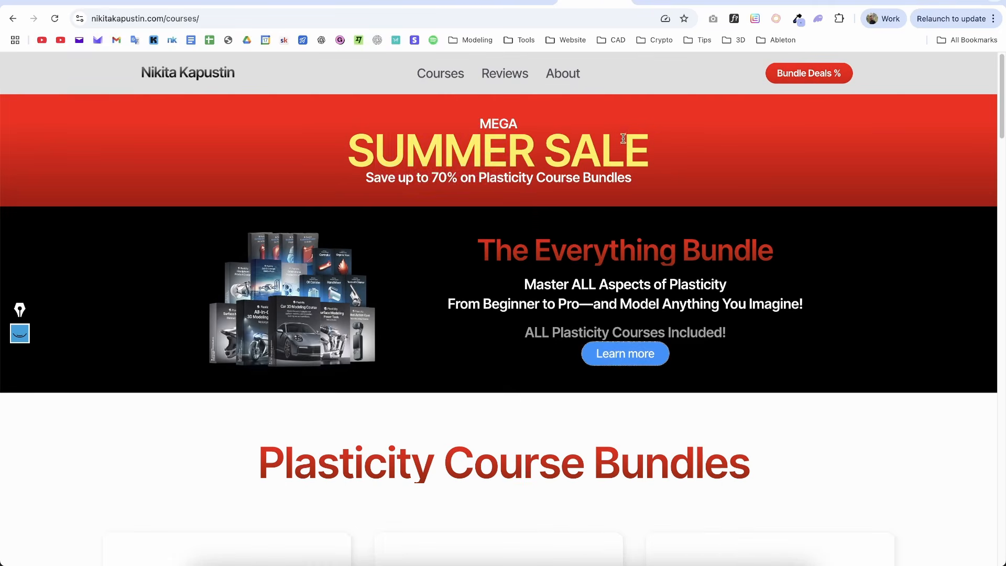
double_click(440, 177)
drag(1001, 76, 938, 393)
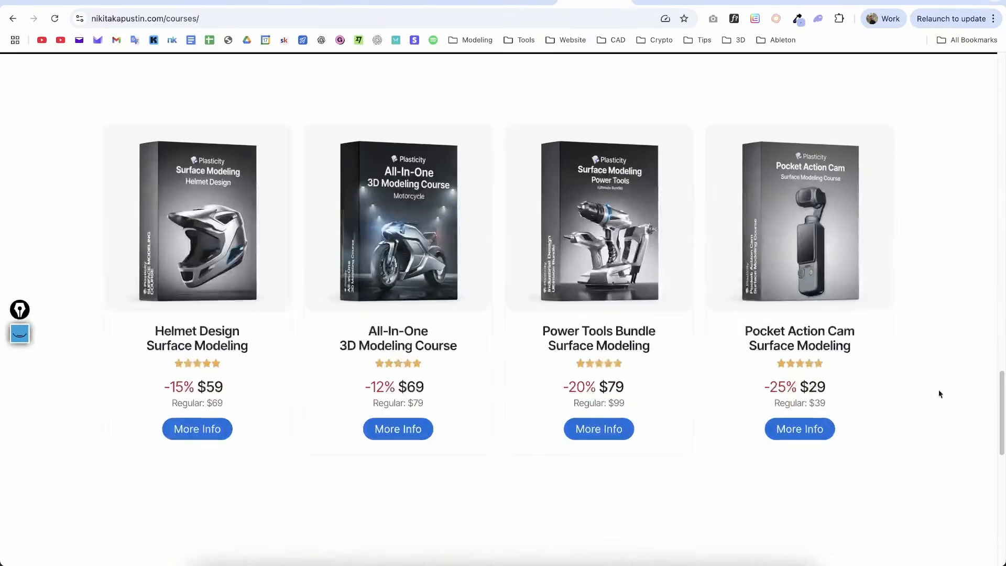
Open the Helmet Design Surface Modeling course details, view the helmet preview and close that page.
click(204, 432)
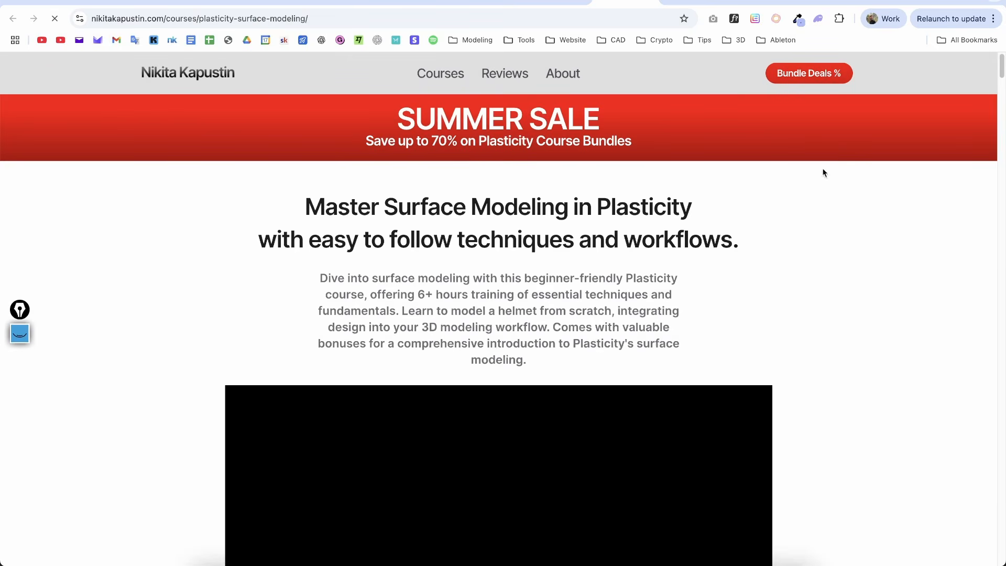
drag(1001, 63, 1000, 76)
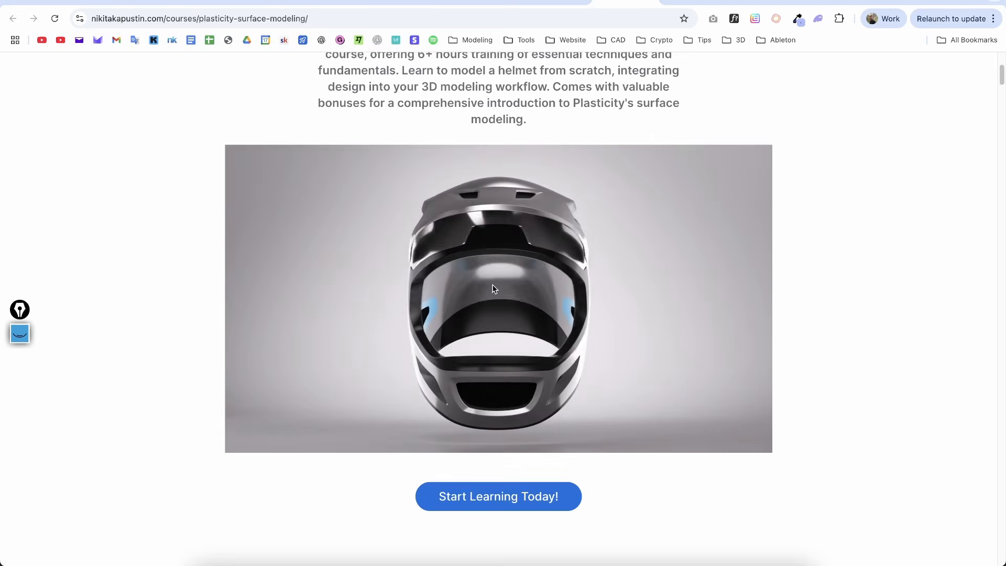
key(super+w)
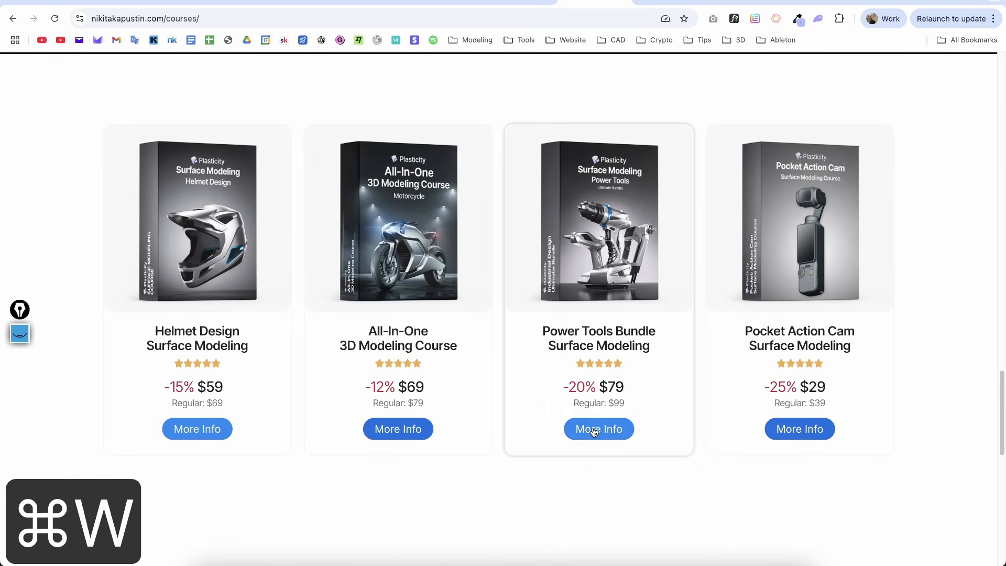
Open the Car Modeling Course page from the individual courses and look through it to the Panel Thickness & Micro Fillets section.
drag(995, 388, 997, 307)
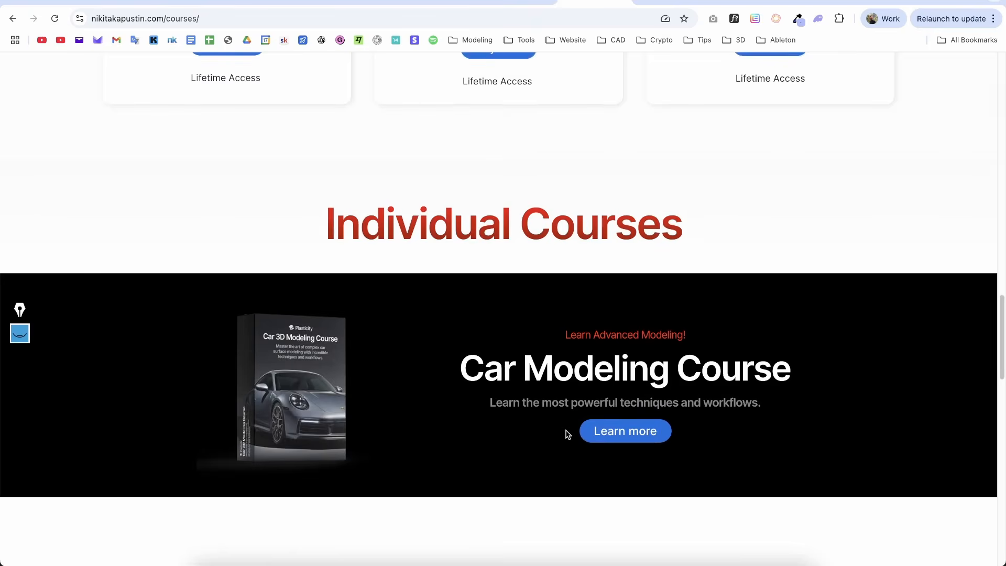
click(604, 429)
drag(1000, 65, 960, 240)
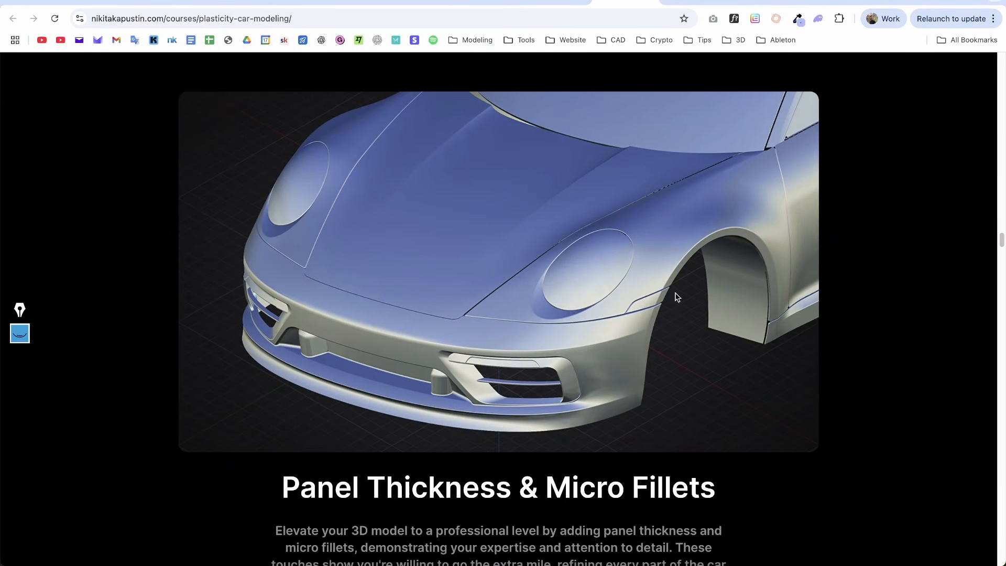
Check the charger body in Plasticity, and switch back to Google Chrome to view the beginning of the Car 3D Modeling Course page.
key(alt+Tab)
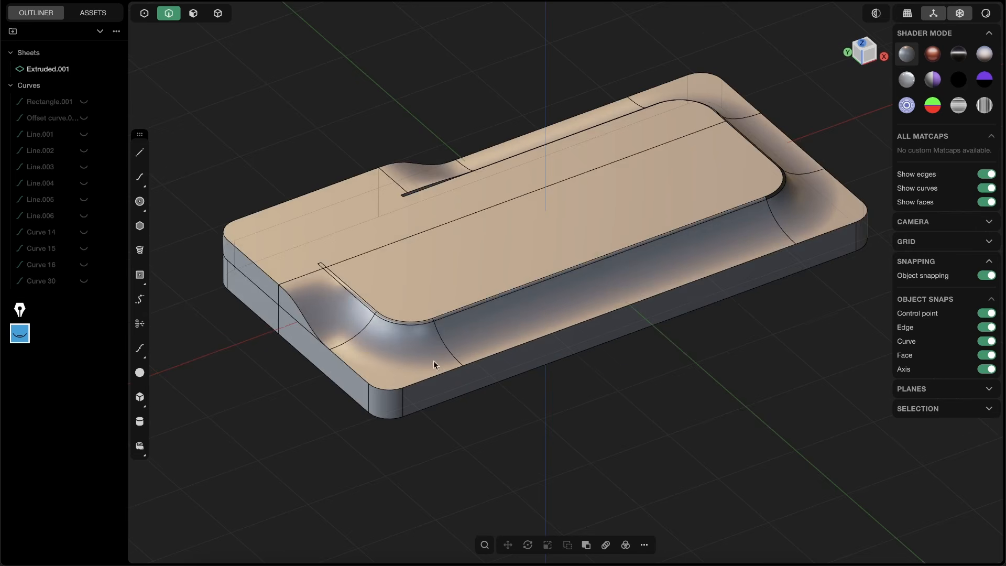
right_drag(434, 361, 475, 392)
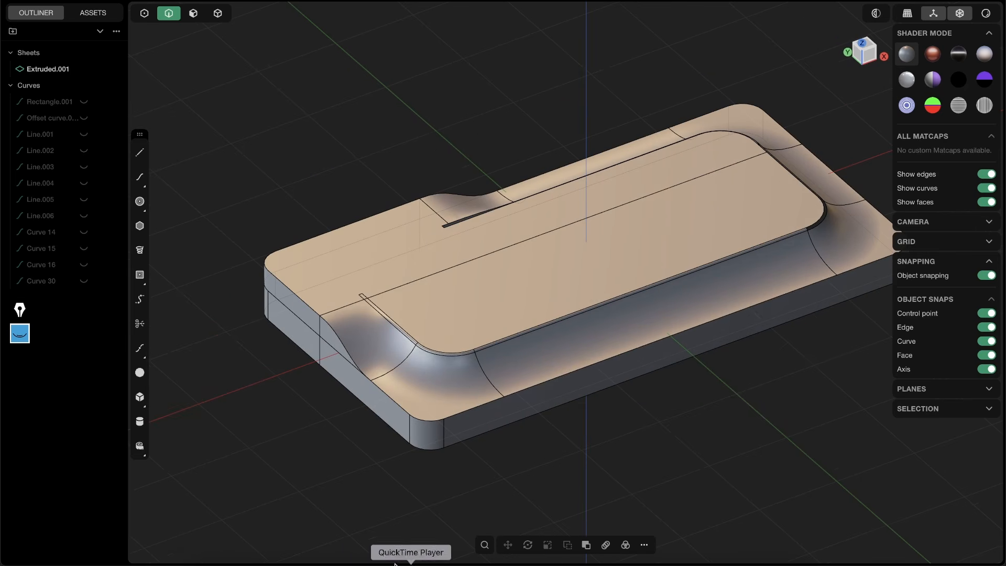
key(alt+Tab)
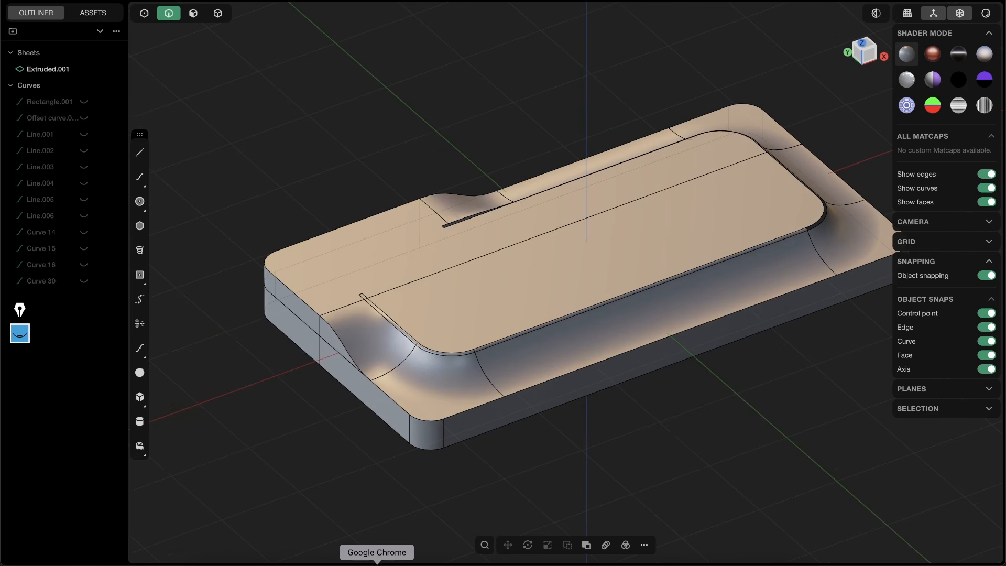
scroll(381, 234, up, 5)
scroll(381, 234, up, 10)
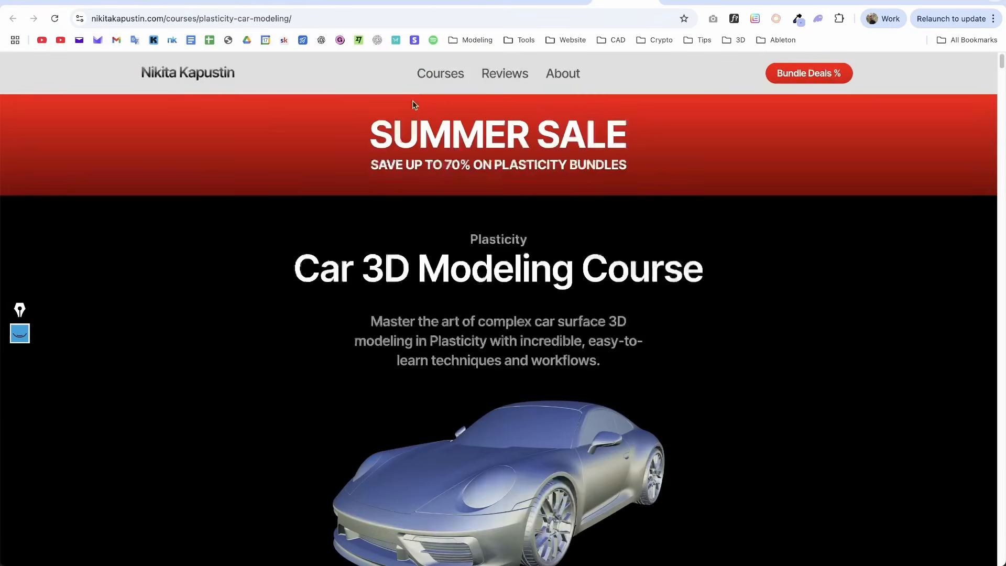